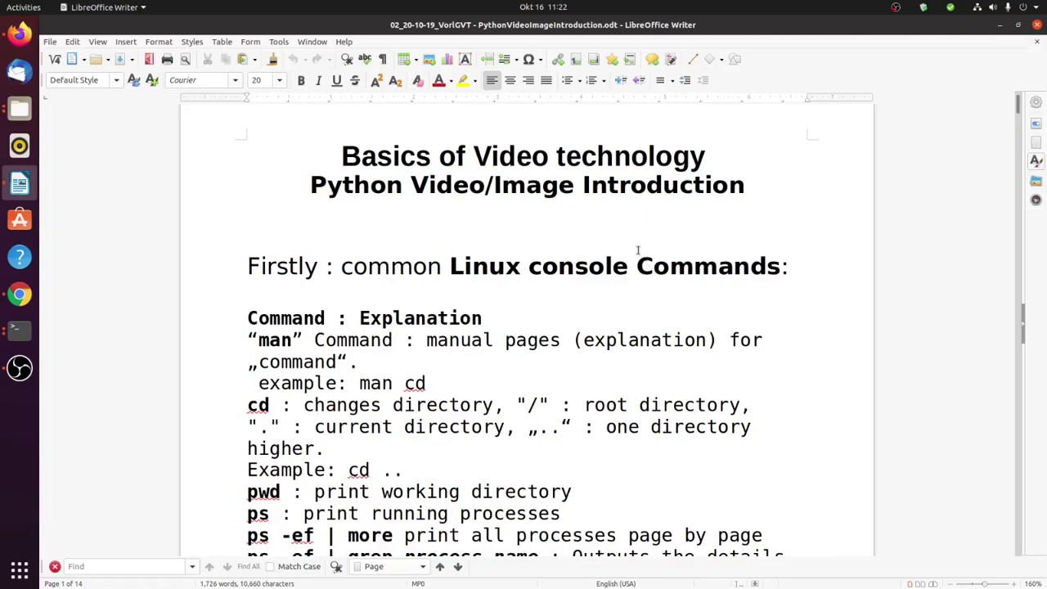
# Capitalise 'technology' to 'Technology' in the document title.
pyautogui.click(566, 156)
pyautogui.press('BackSpace')
pyautogui.write('T')
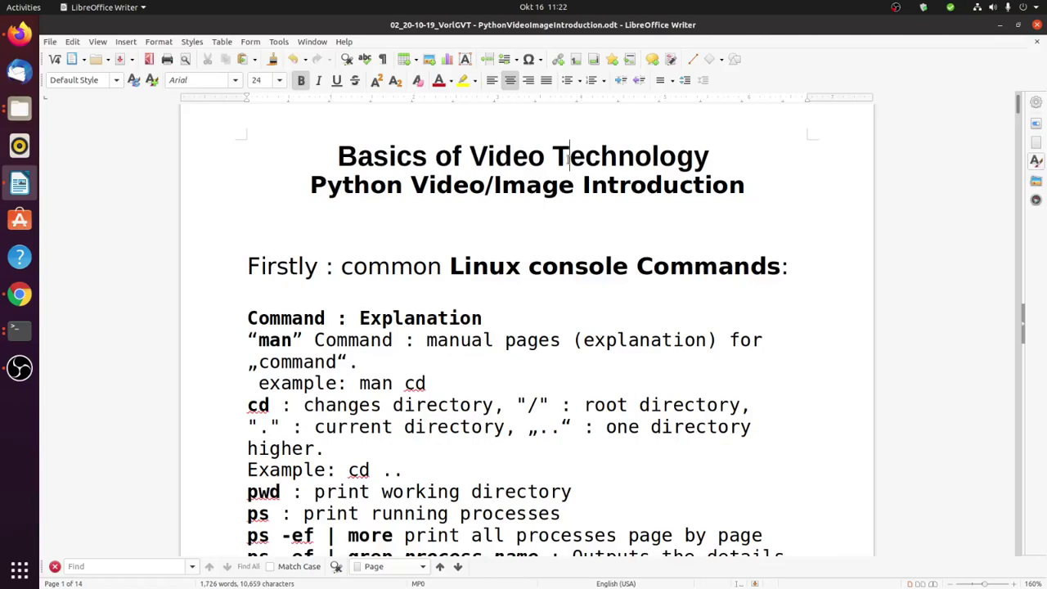
# Shorten the 'Firstly :' heading to 'First:'.
pyautogui.click(324, 265)
pyautogui.press('BackSpace')
pyautogui.press('BackSpace')
pyautogui.press('BackSpace')
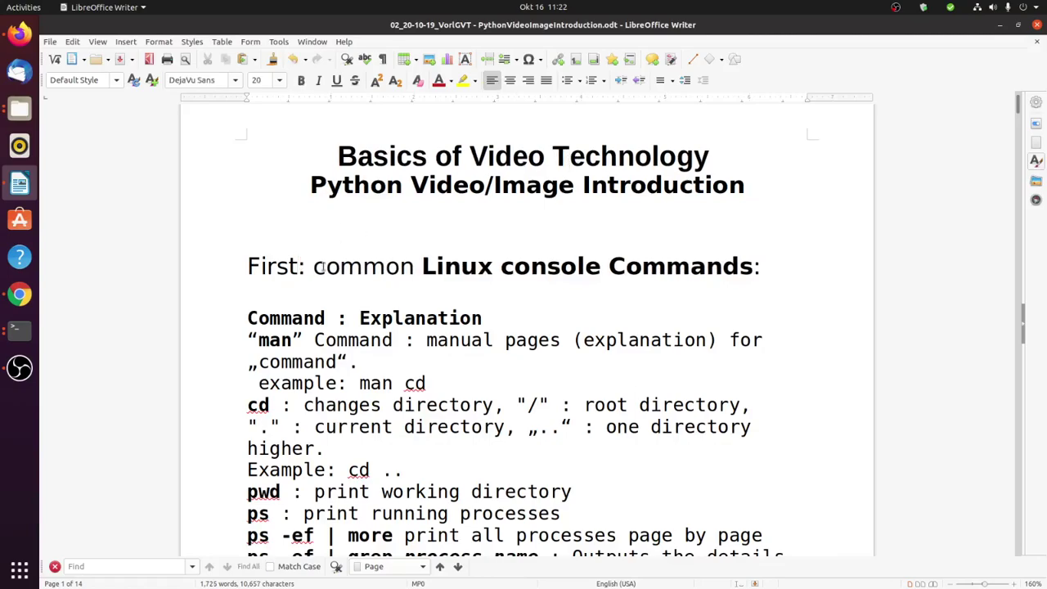
pyautogui.scroll(-2, 335, 302)
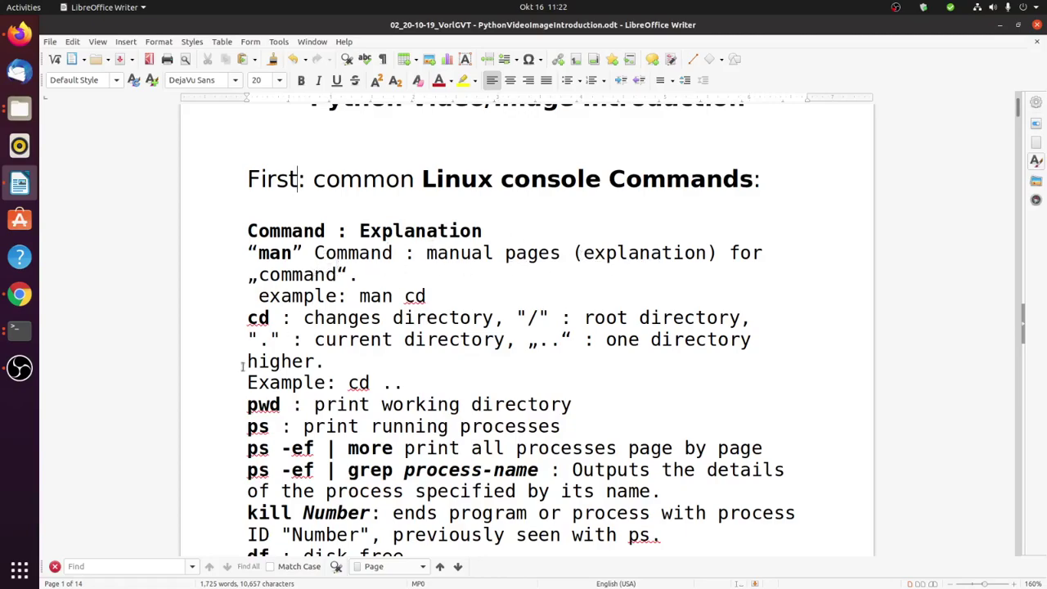
# Raise the Terminal above the document, run man cd (no manual), then run man pwd.
pyautogui.click(17, 330)
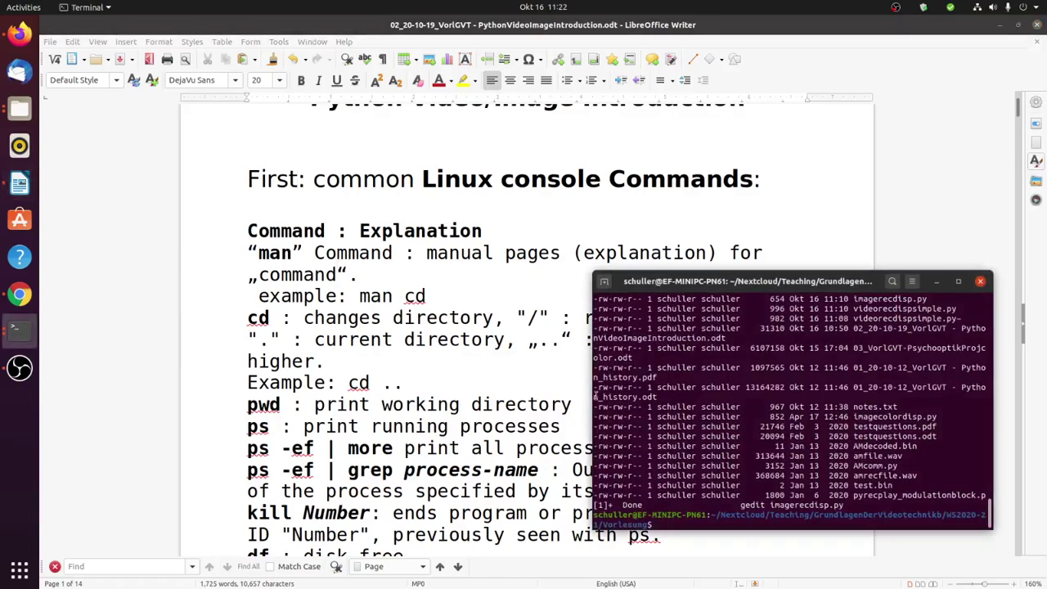
pyautogui.moveTo(751, 291); pyautogui.dragTo(747, 154)
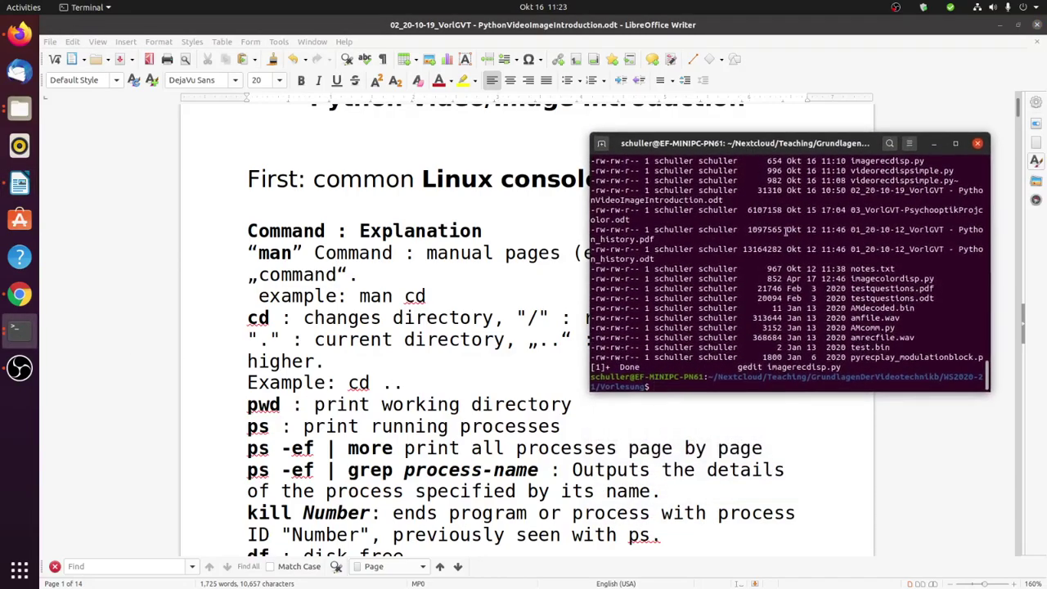
pyautogui.write('man cd')
pyautogui.press('Return')
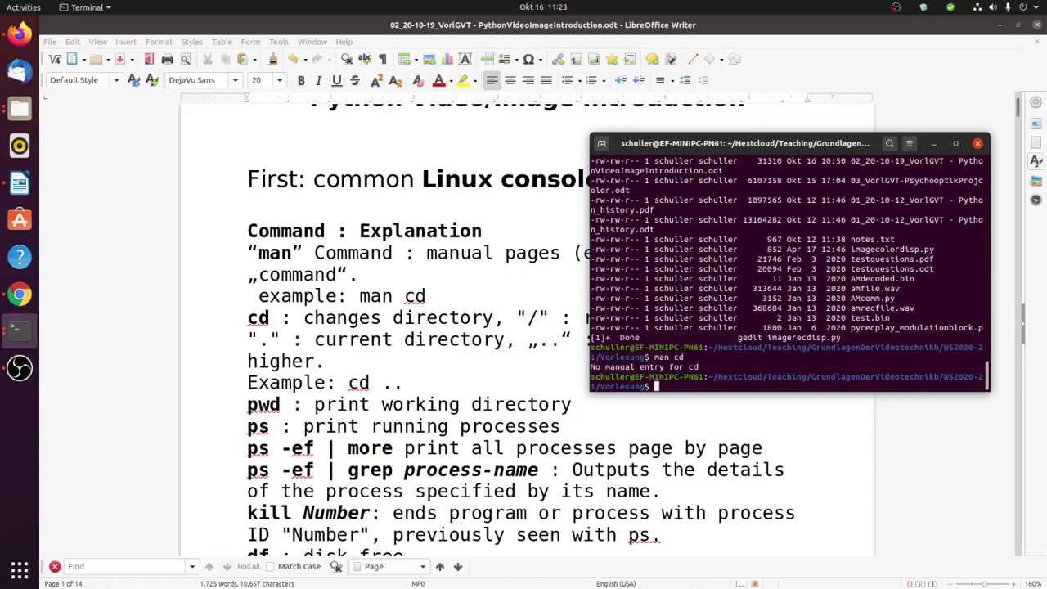
pyautogui.write('man pwd')
pyautogui.press('Return')
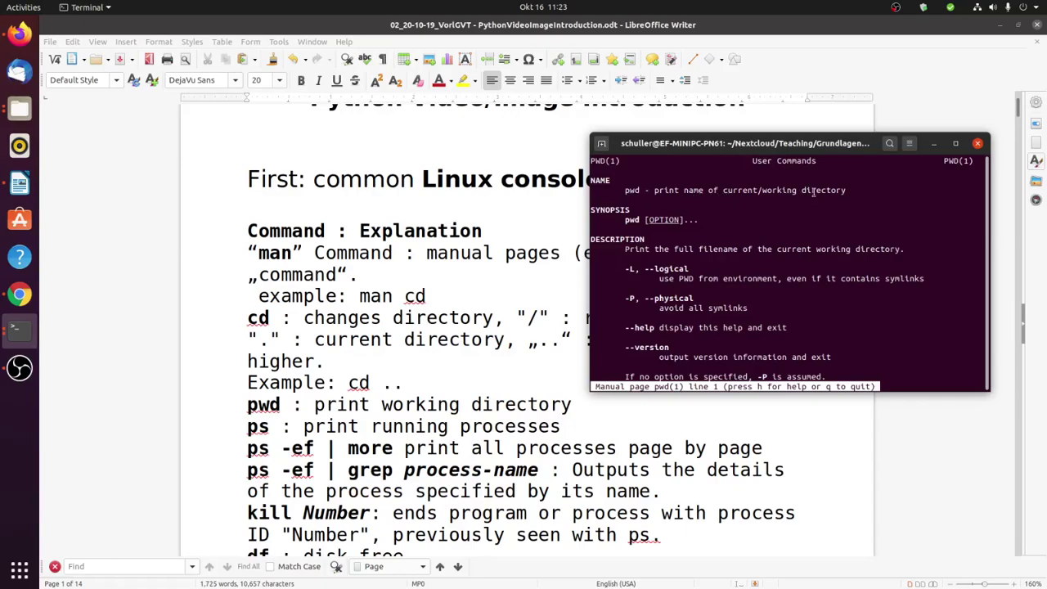
# Minimize the Terminal showing the pwd manual to reveal the lecture document.
pyautogui.click(935, 147)
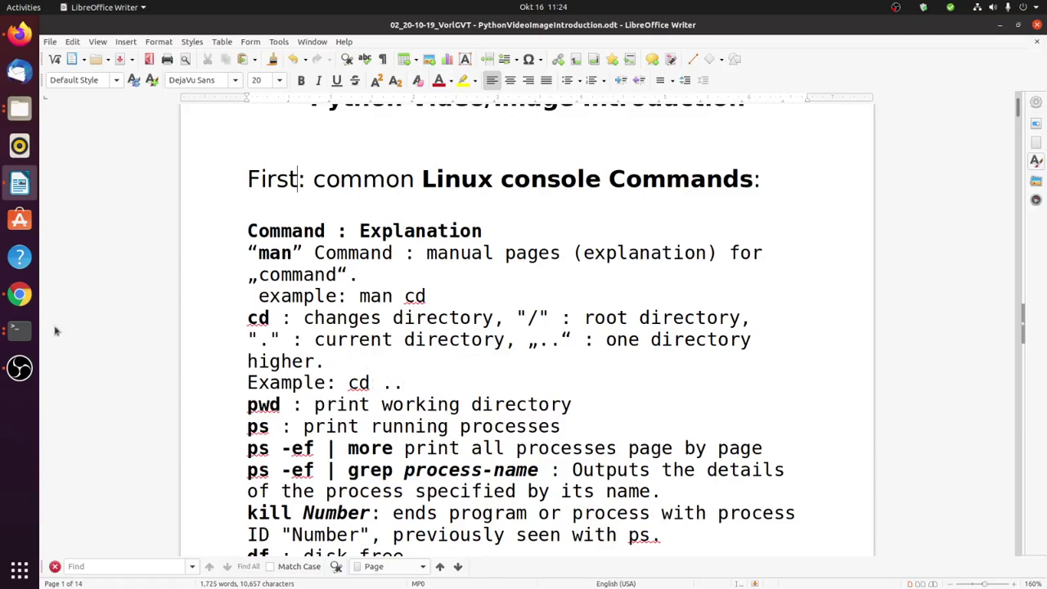
# Restore the Terminal, rerun man pwd from history, scroll through it, and quit to the prompt.
pyautogui.click(22, 330)
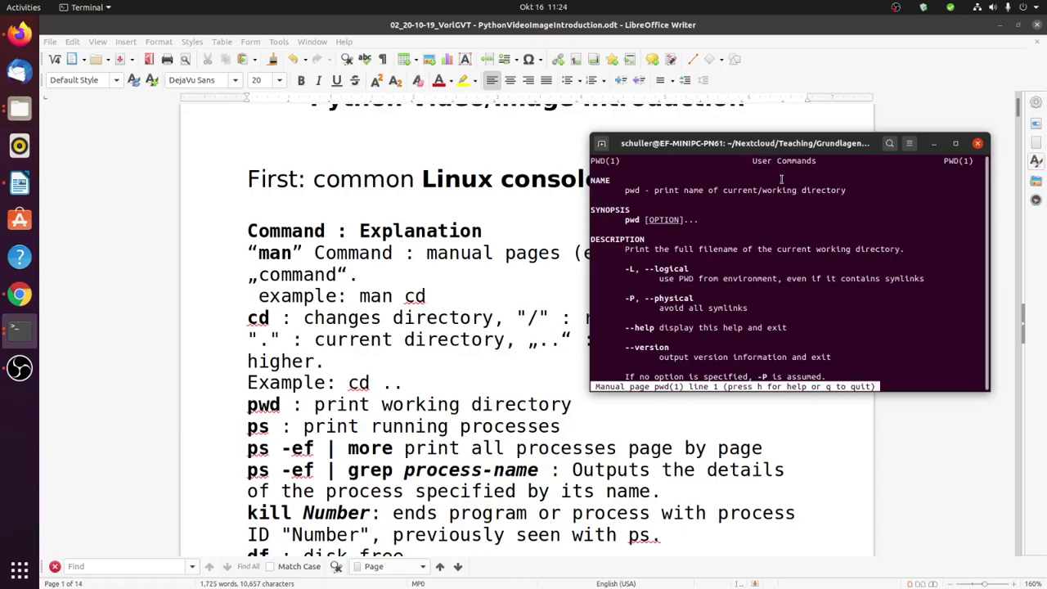
pyautogui.press('q')
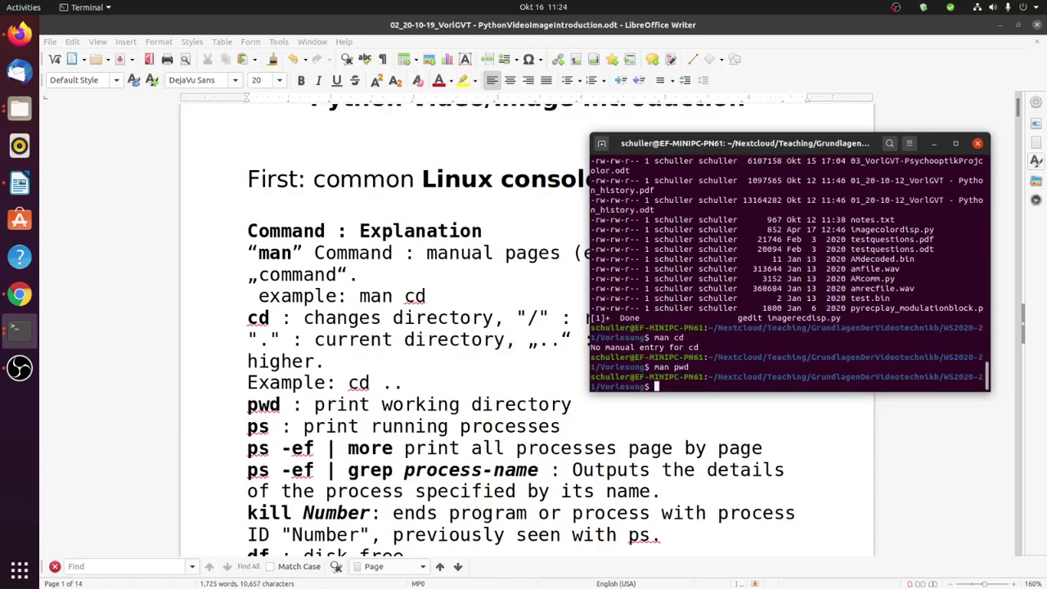
pyautogui.press('Up')
pyautogui.press('Return')
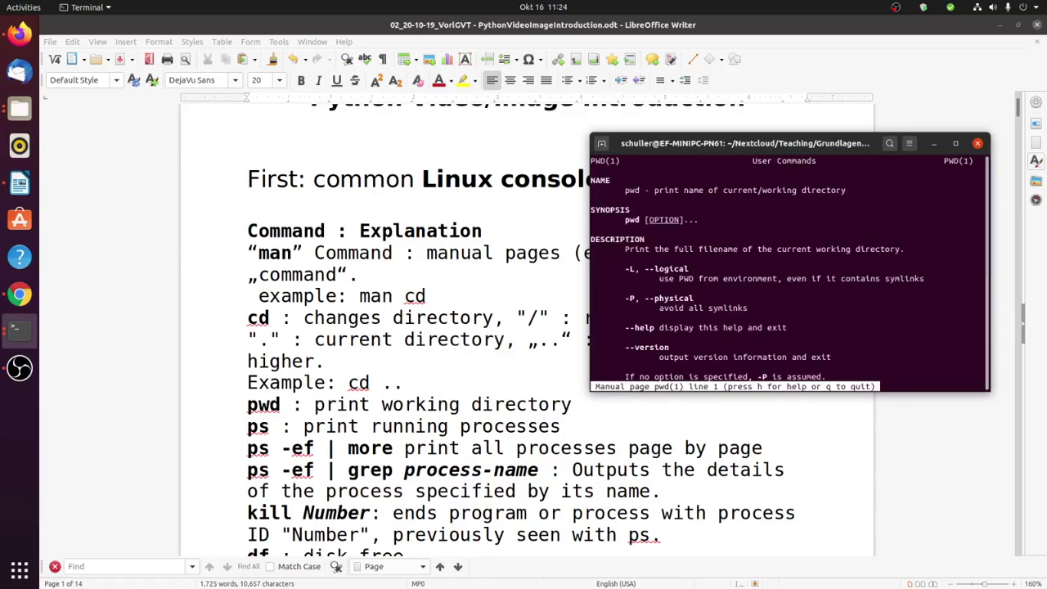
pyautogui.scroll(-8, 790, 274)
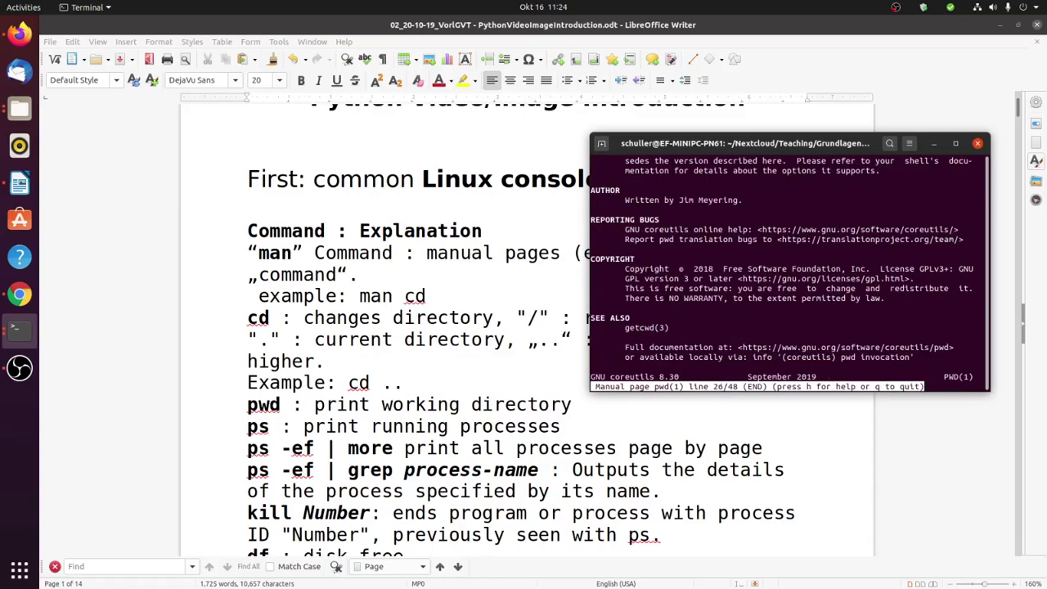
pyautogui.scroll(9, 789, 274)
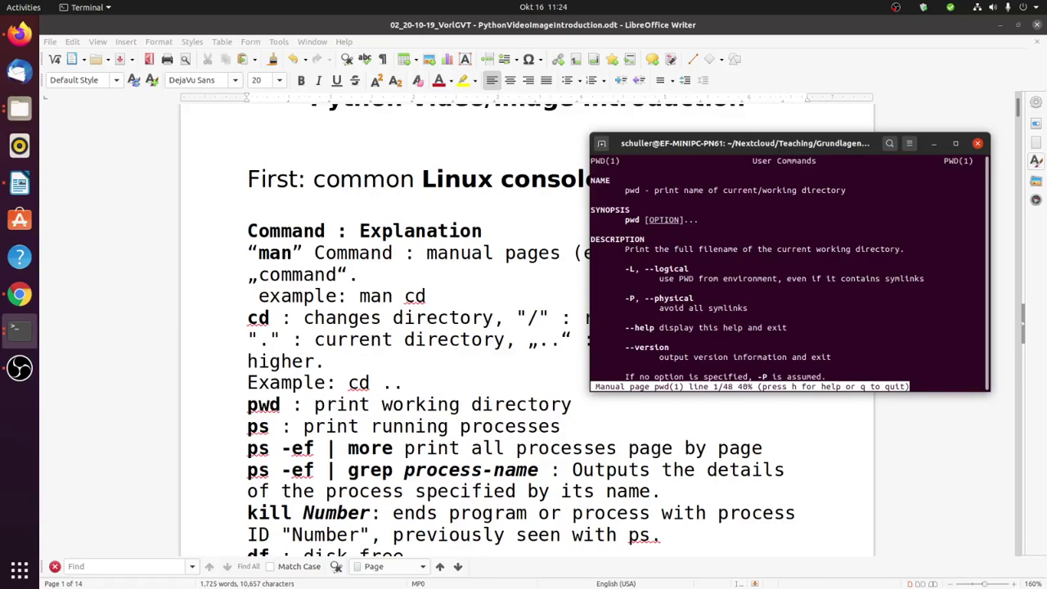
pyautogui.press('q')
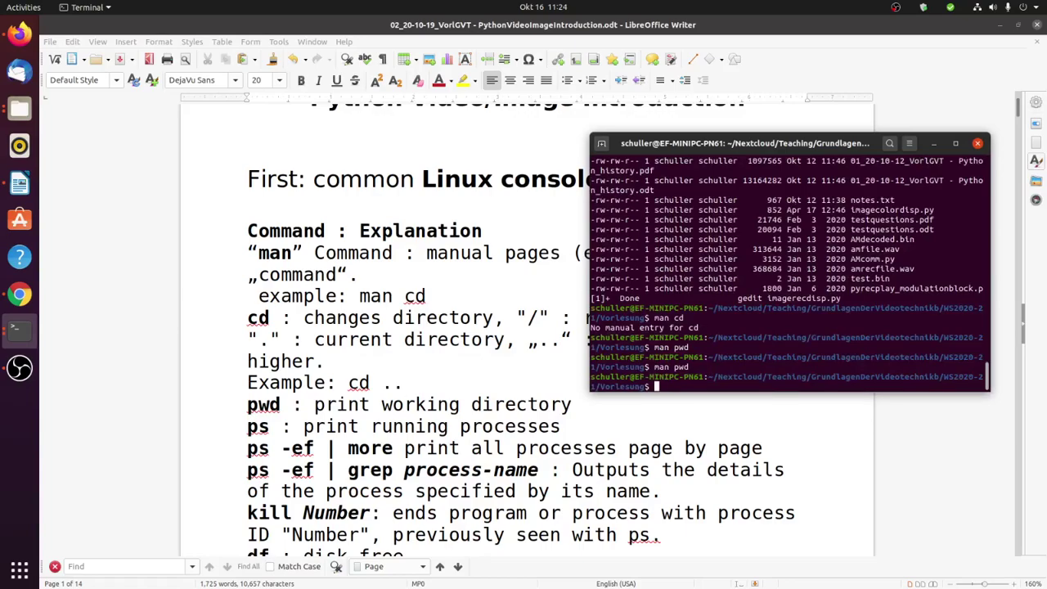
# Go up one directory with cd .., then return into Vorlesung using Tab completion.
pyautogui.write('cd ..')
pyautogui.press('Return')
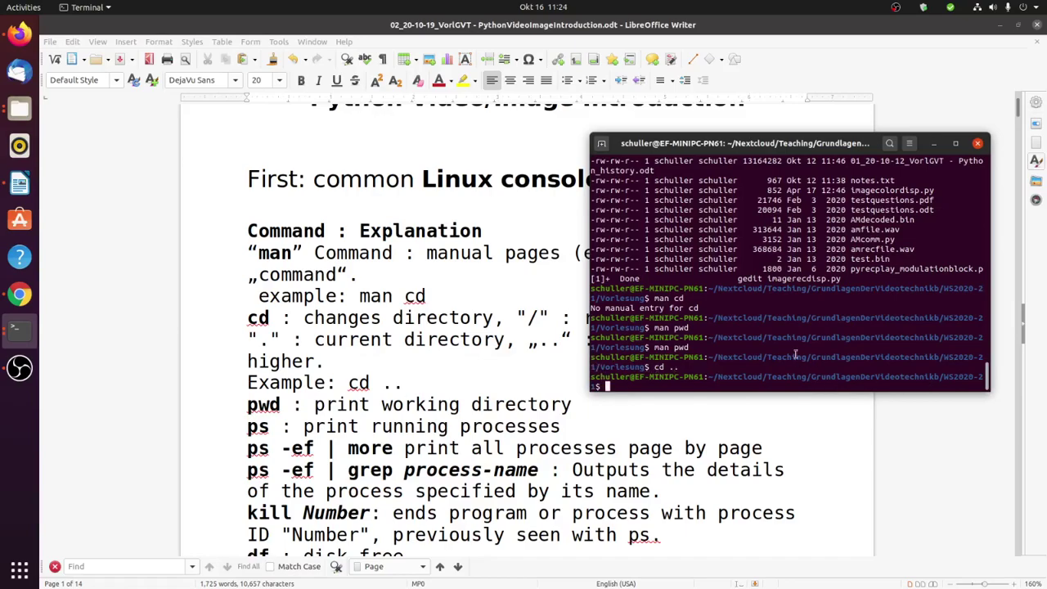
pyautogui.write('cd Vor')
pyautogui.press('Tab')
pyautogui.press('Return')
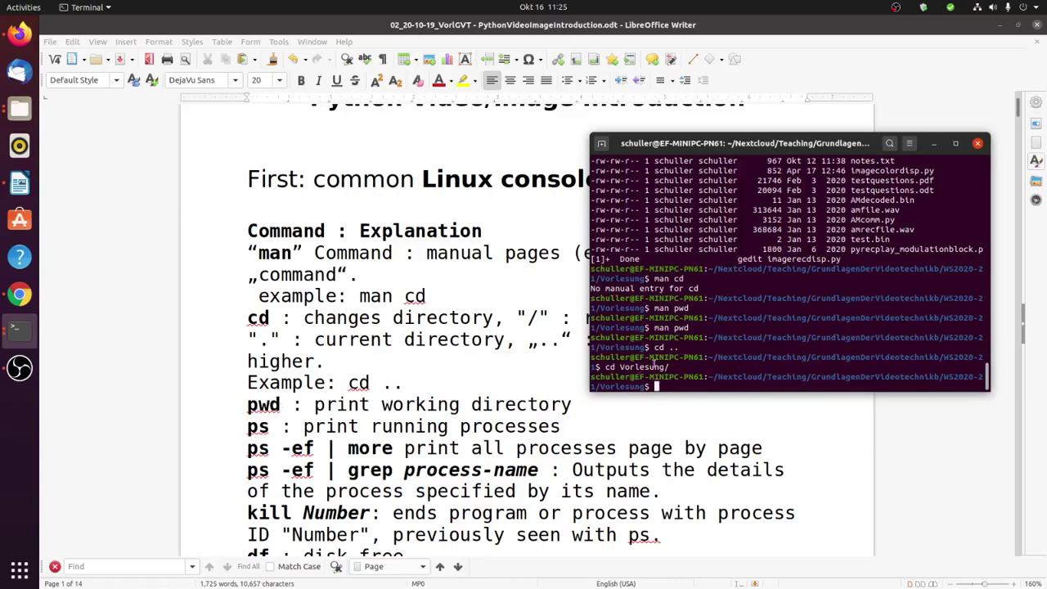
# Print the Vorlesung folder's full path with pwd and list the bash and ps processes with ps.
pyautogui.write('pwd')
pyautogui.press('Return')
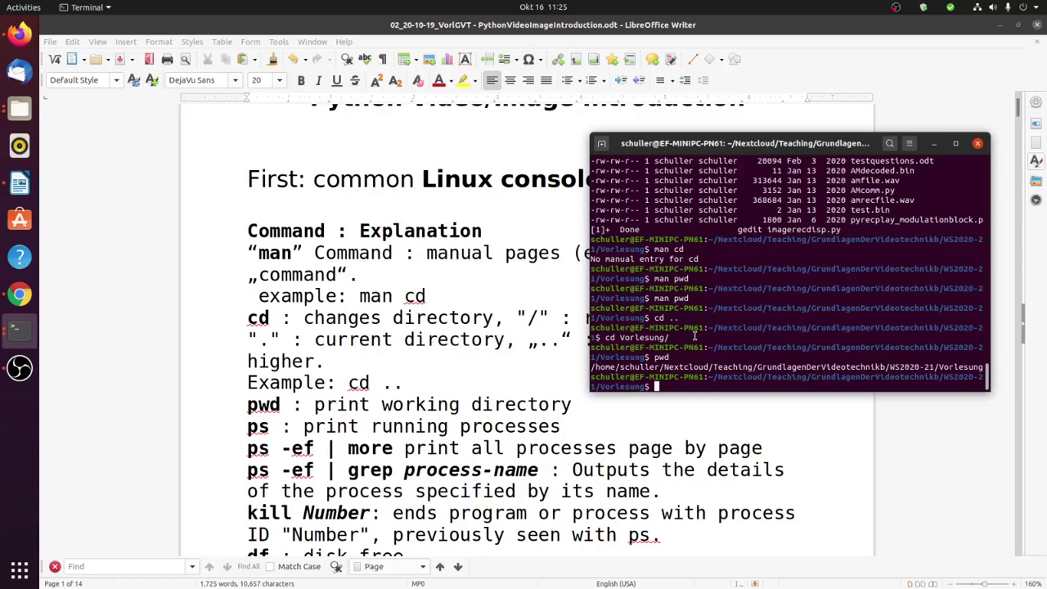
pyautogui.write('ps')
pyautogui.press('Return')
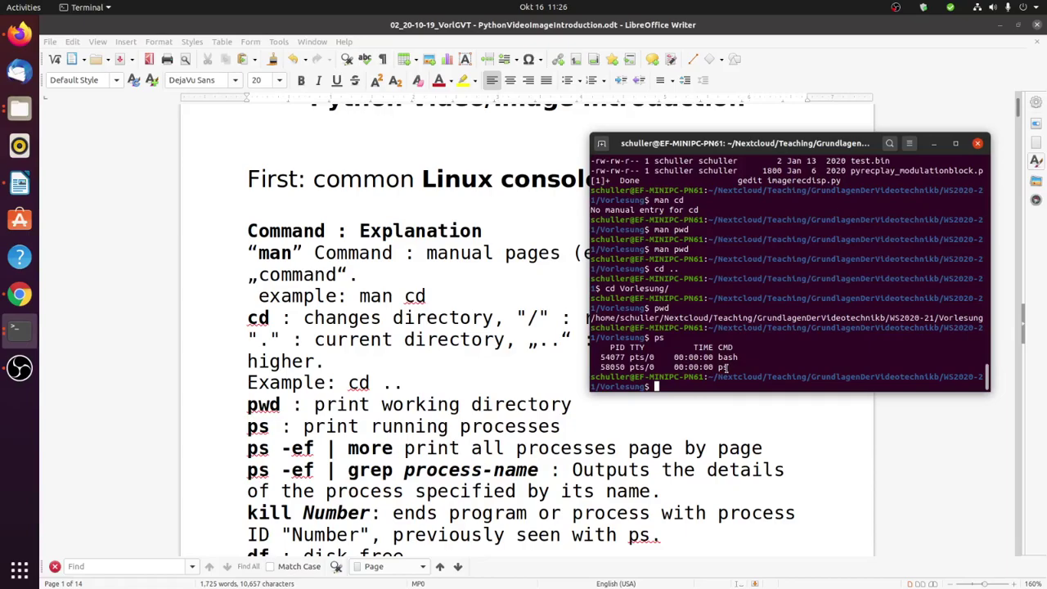
# Run 'ps -ef | grep python3' to list only the python3 processes.
pyautogui.write('ps -ef')
pyautogui.write('| grep python3')
pyautogui.press('Return')
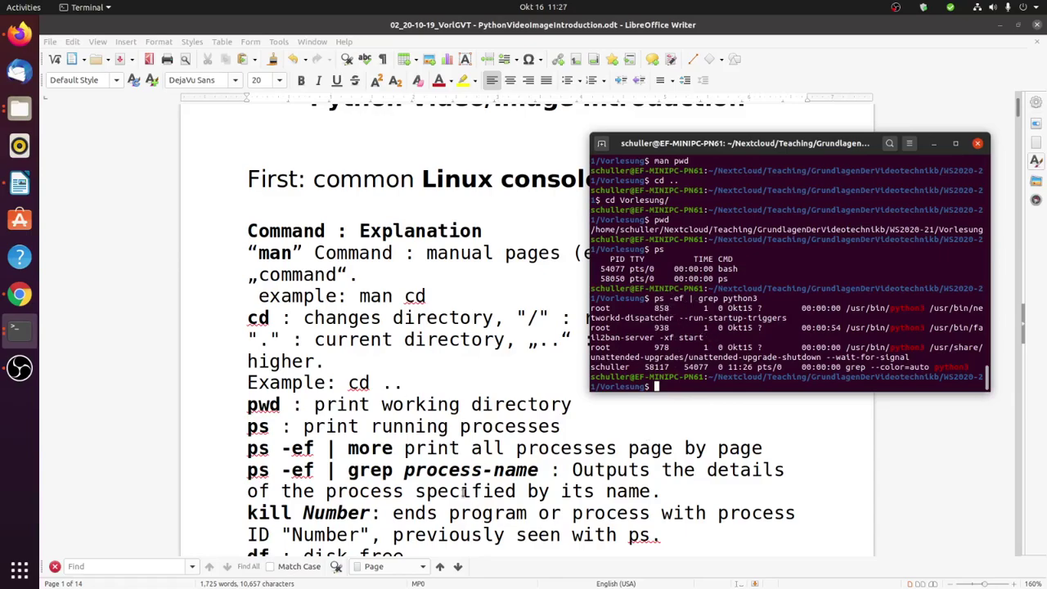
# Scroll the Writer document down to the df, du, whoami and who entries, then return to the Terminal.
pyautogui.scroll(-1, 462, 492)
pyautogui.click(446, 407)
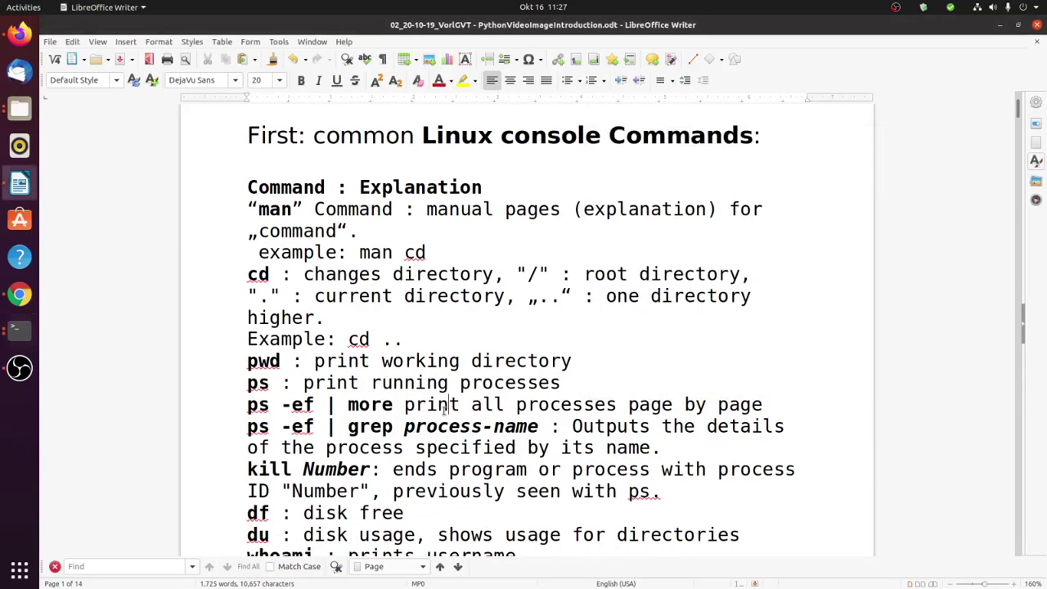
pyautogui.scroll(-1, 445, 412)
pyautogui.scroll(-1, 444, 411)
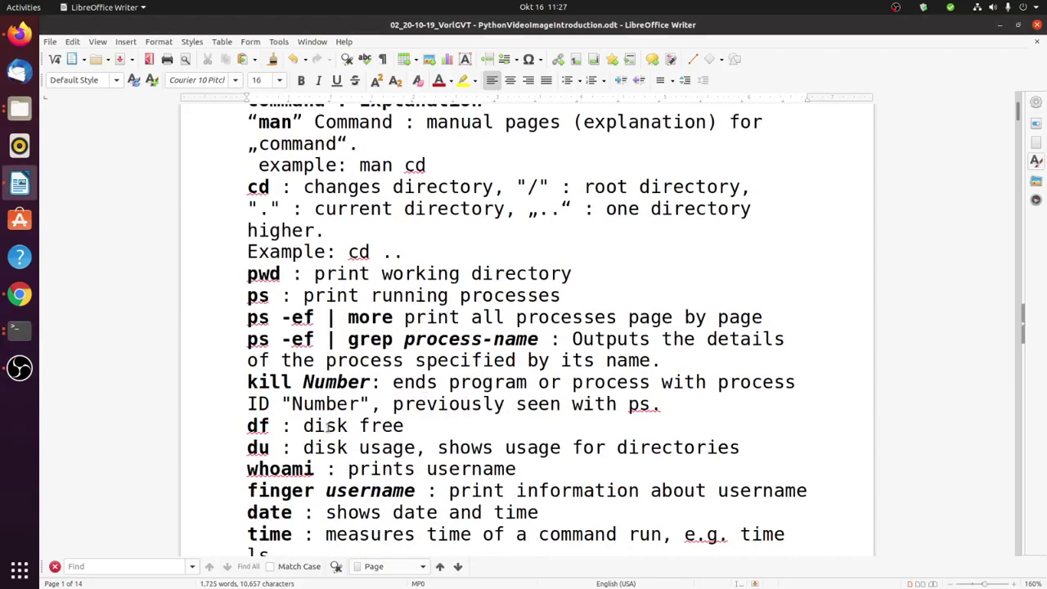
pyautogui.scroll(-1, 287, 425)
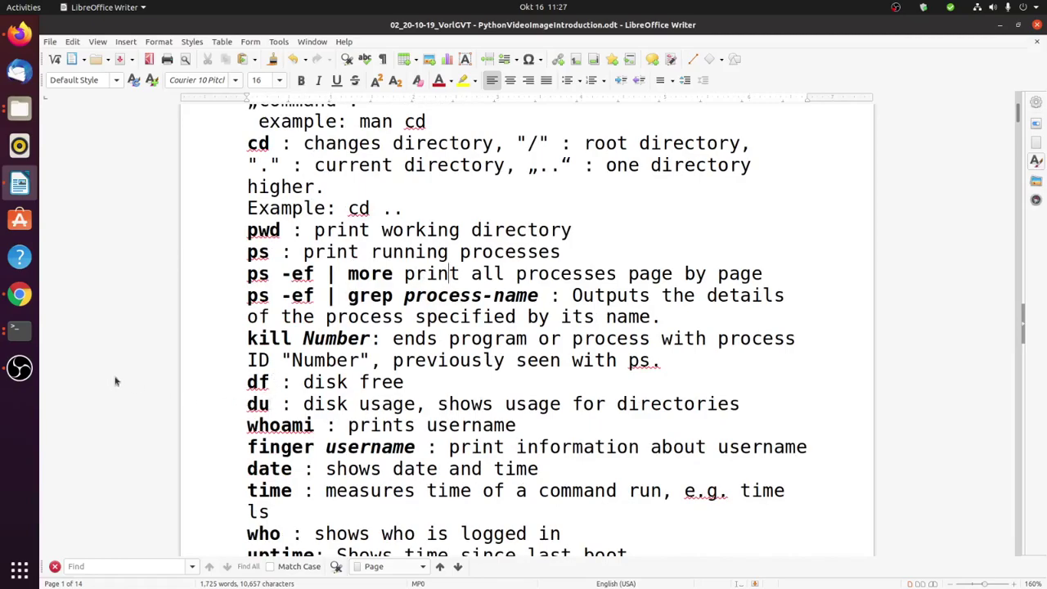
pyautogui.click(20, 330)
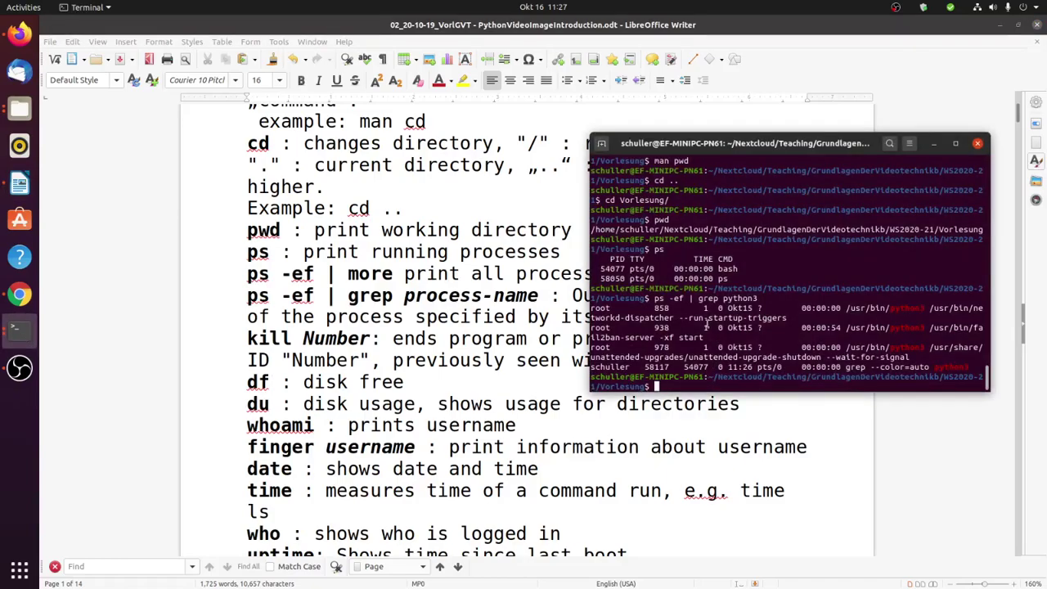
# Run df to view the filesystem usage table, then du, which reports 77320 for Vorlesung.
pyautogui.write('df')
pyautogui.press('Return')
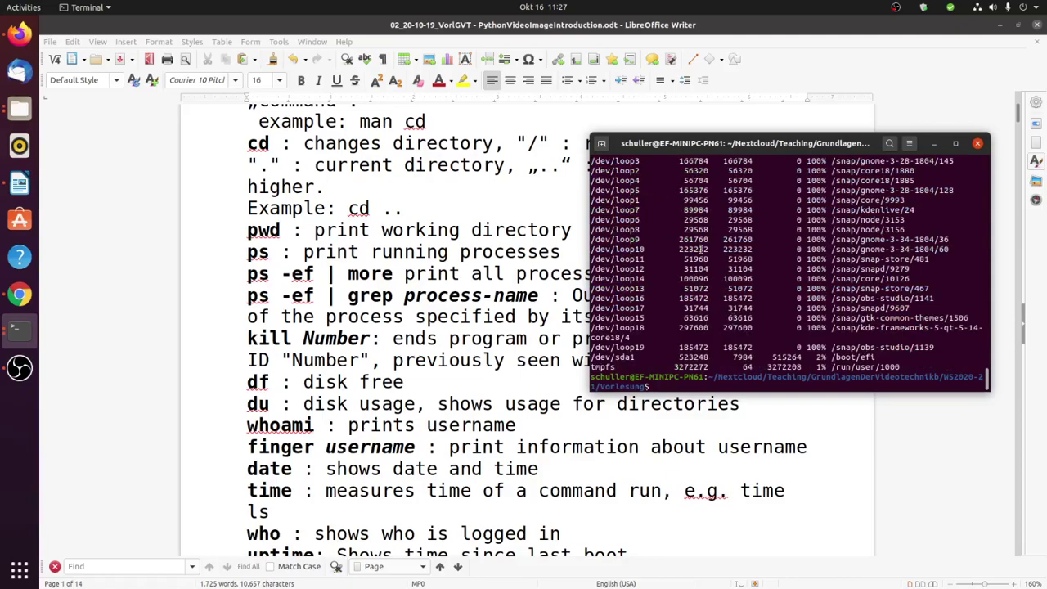
pyautogui.scroll(4, 837, 353)
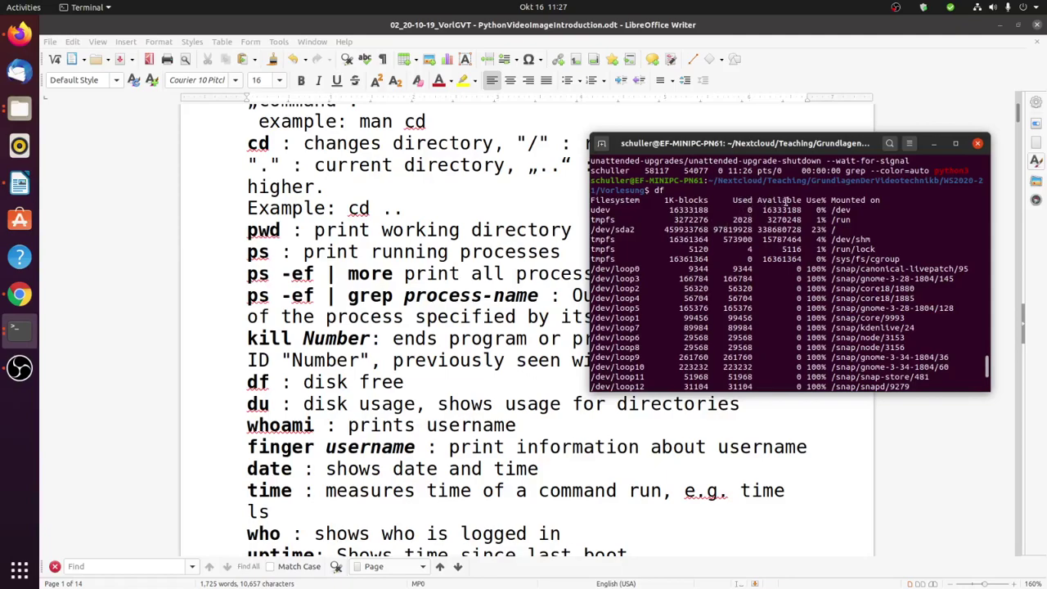
pyautogui.scroll(-4, 780, 309)
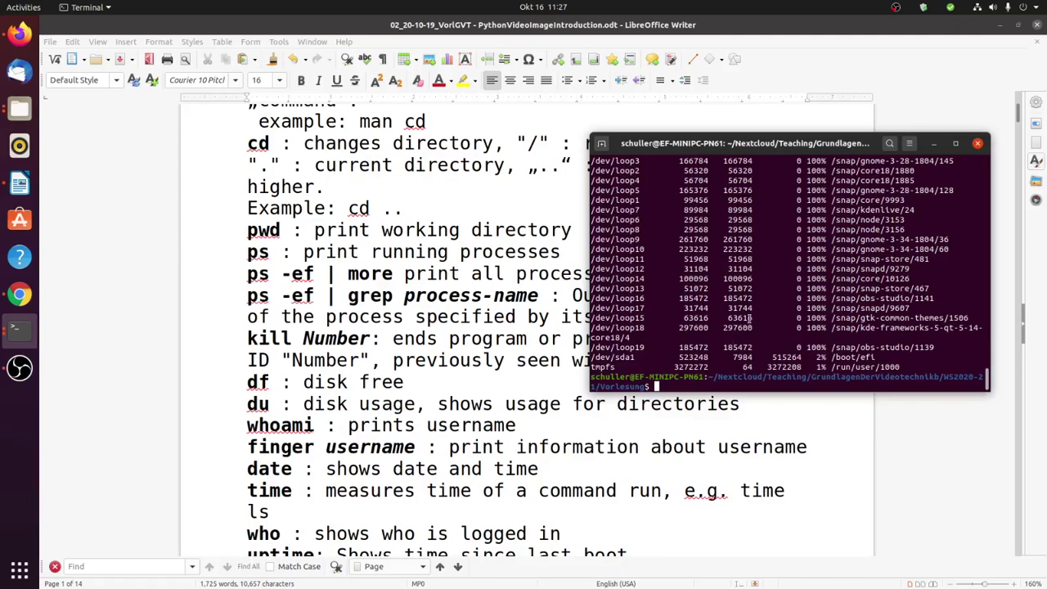
pyautogui.write('du')
pyautogui.press('Return')
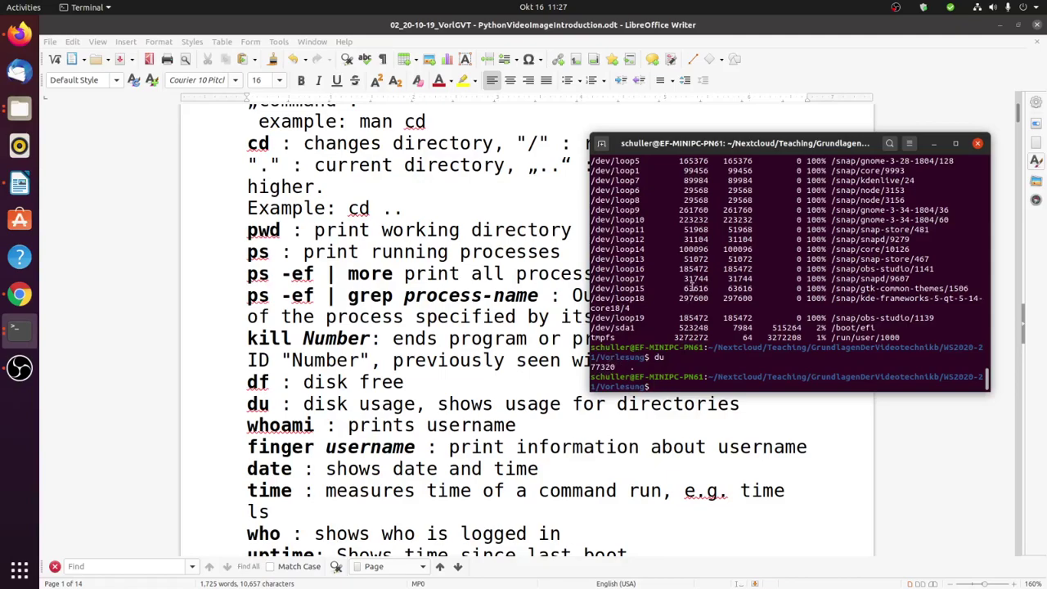
# Run du -h to show the folder as 76M, then whoami to print the username.
pyautogui.write('du -h')
pyautogui.press('Return')
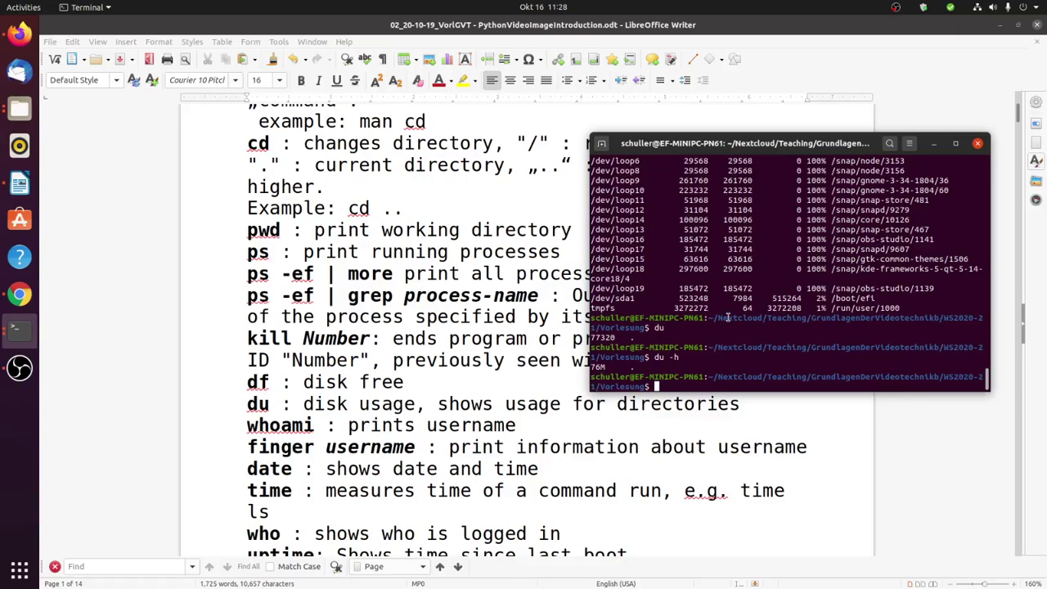
pyautogui.write('whoami')
pyautogui.press('Return')
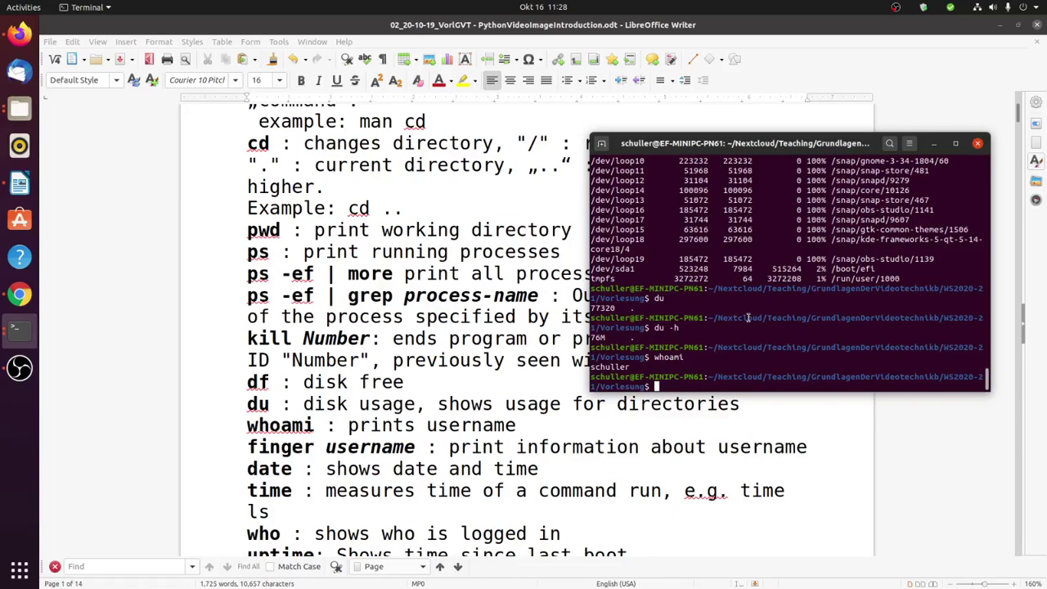
# Run date, a bare time, and time ls, which lists the files in 0m0,002s real.
pyautogui.write('date')
pyautogui.press('Return')
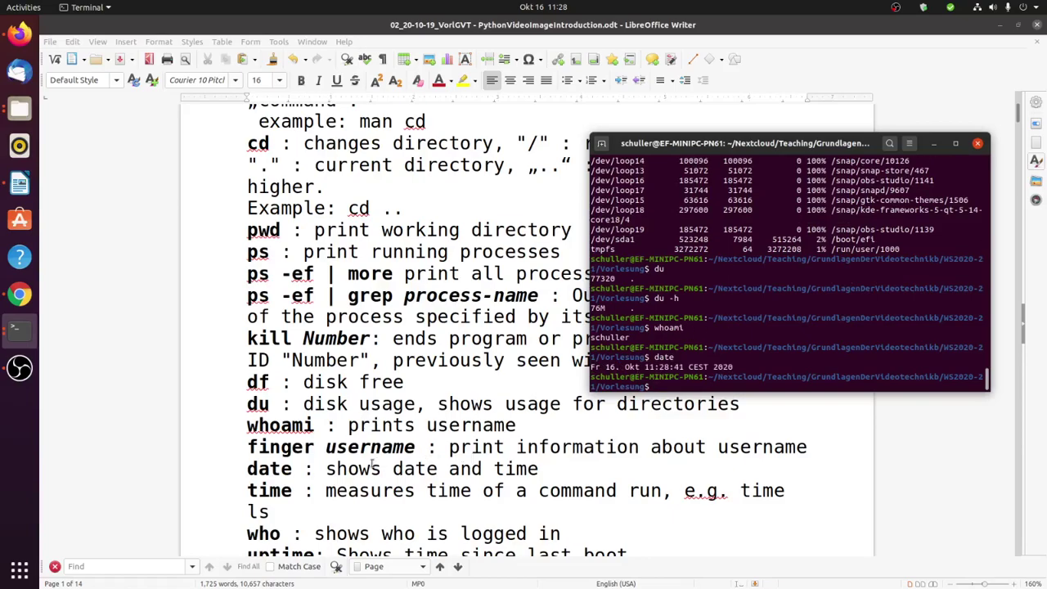
pyautogui.write('time')
pyautogui.press('Return')
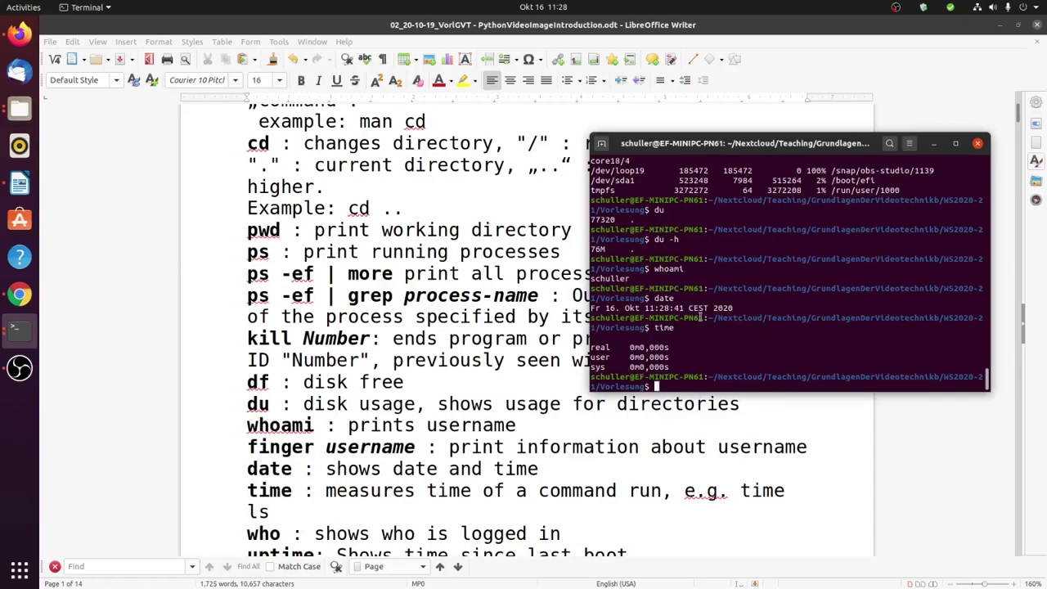
pyautogui.write('time ls')
pyautogui.press('Return')
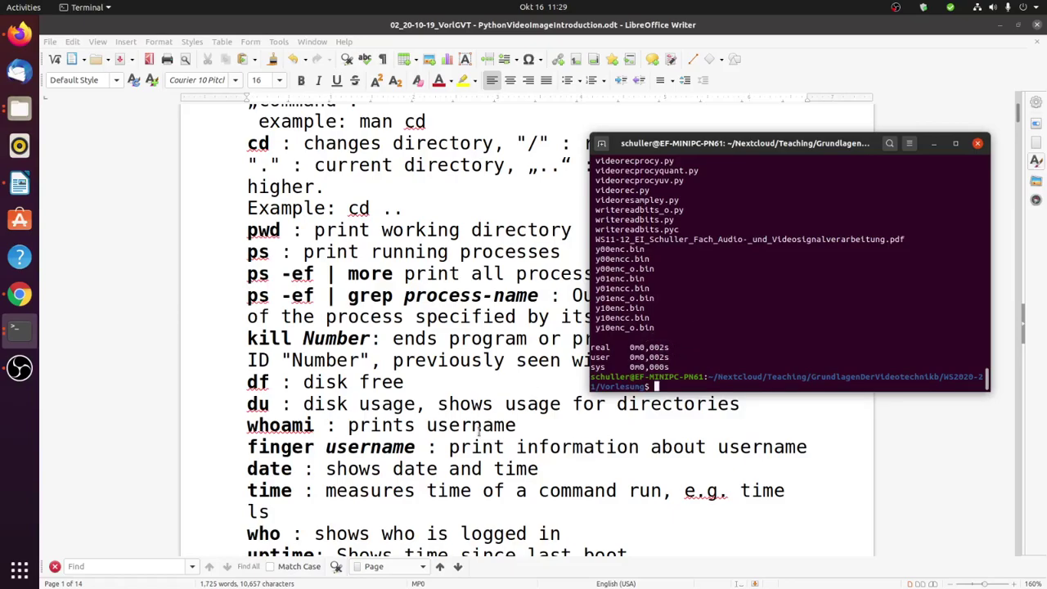
# Run who, uptime and top to list users, system uptime and a CPU-sorted process list.
pyautogui.scroll(-2, 478, 431)
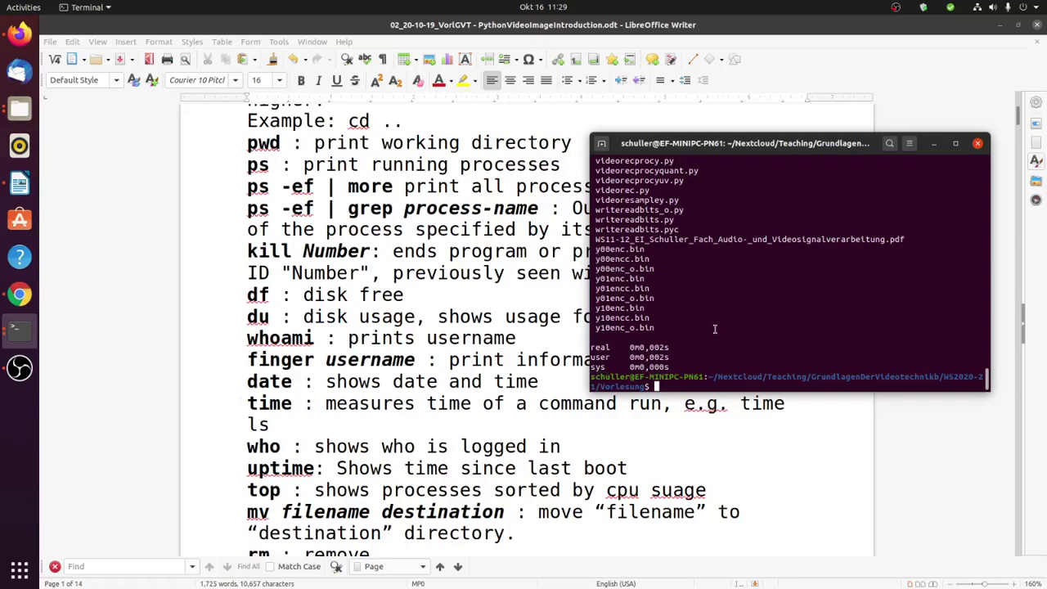
pyautogui.write('who')
pyautogui.press('Return')
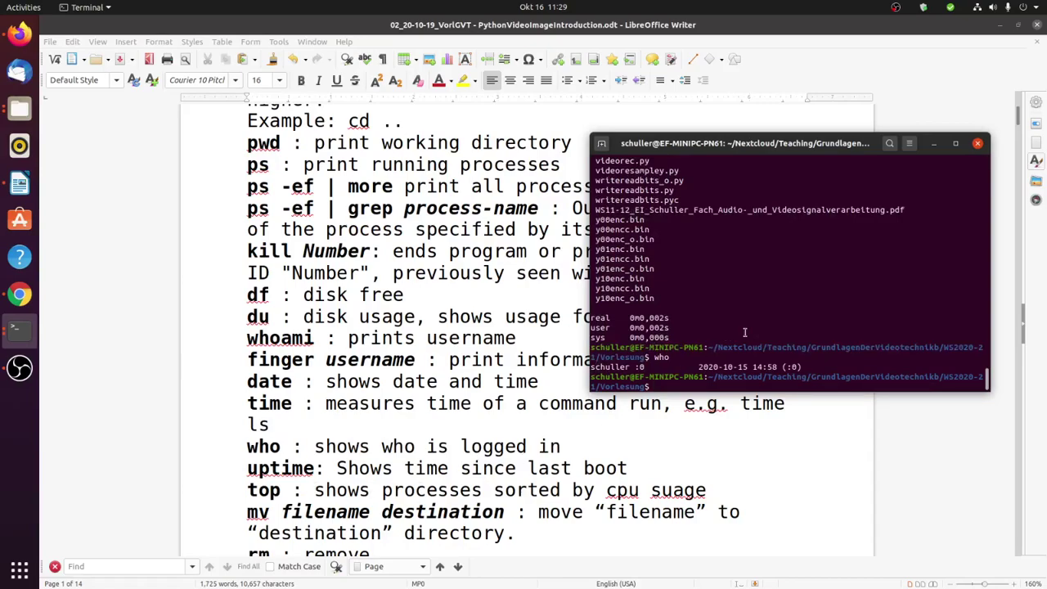
pyautogui.write('uptime')
pyautogui.press('Return')
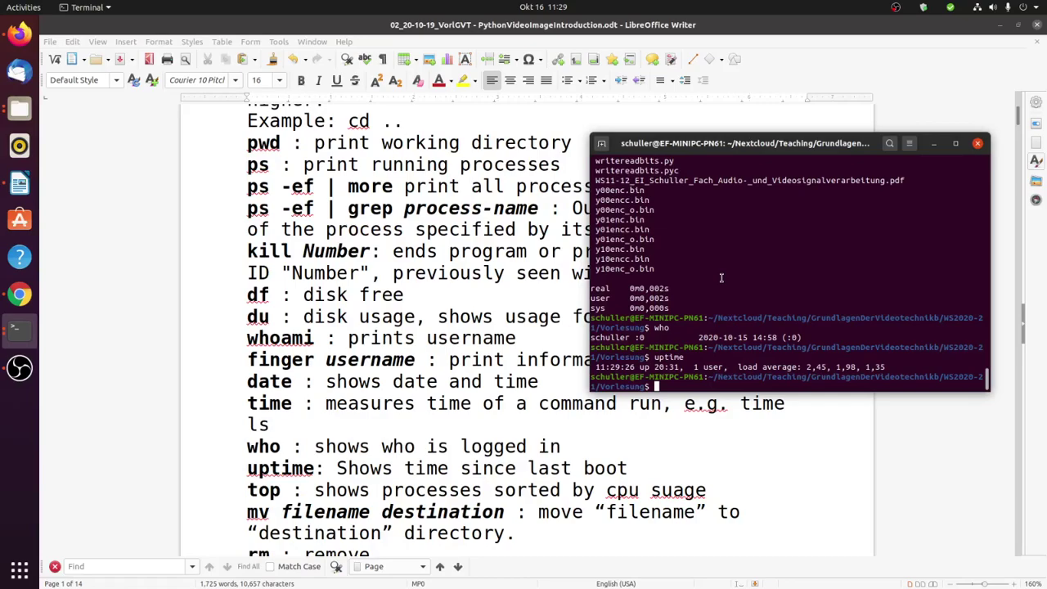
pyautogui.write('top')
pyautogui.press('Return')
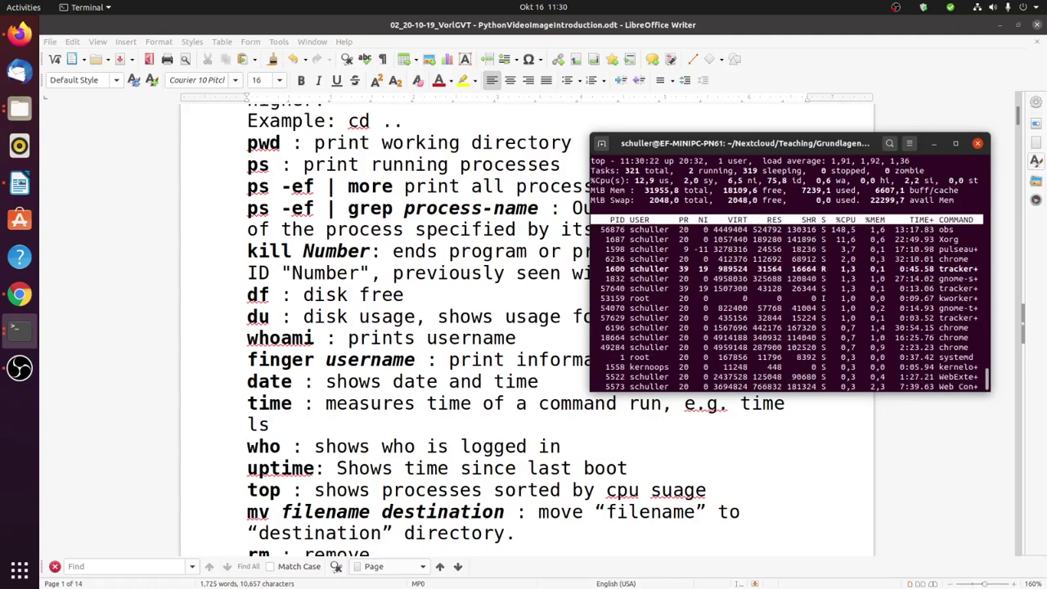
# Quit top, then scroll the Writer notes to the rm, mkdir, cat and more entries.
pyautogui.press('q')
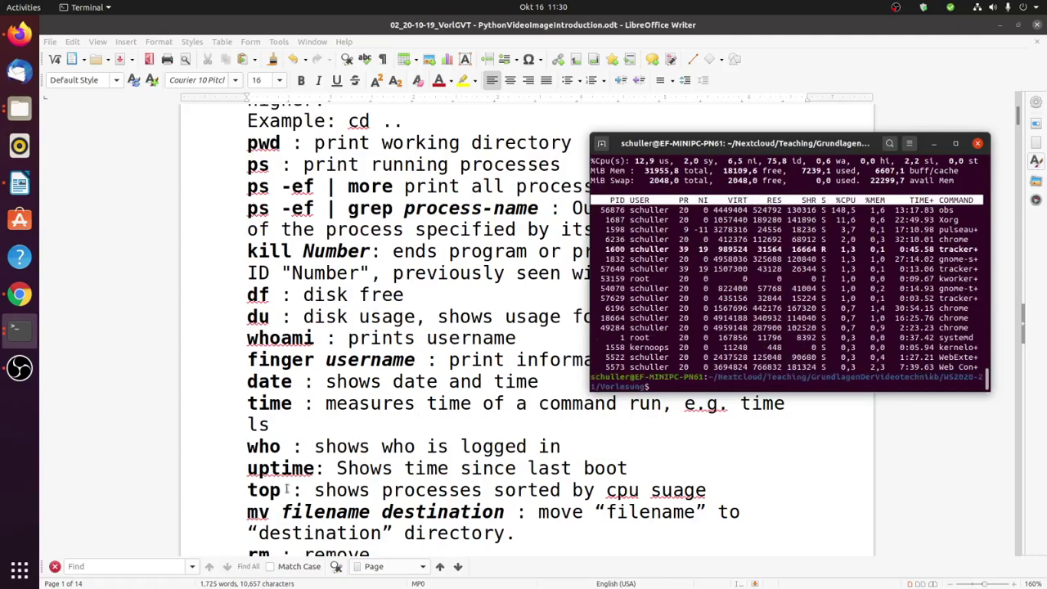
pyautogui.scroll(-2, 288, 489)
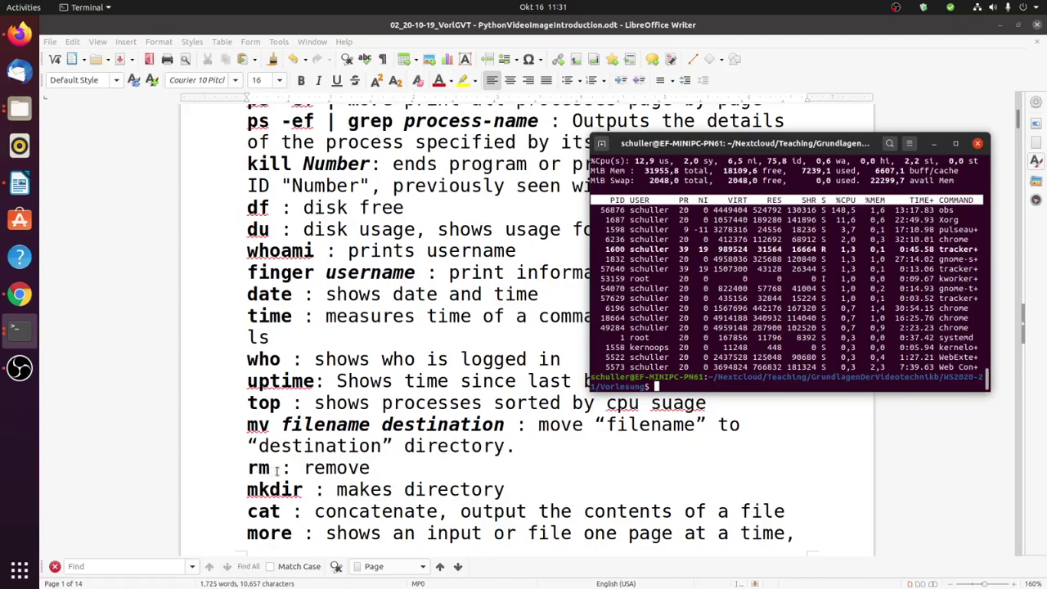
pyautogui.scroll(-2, 405, 473)
pyautogui.scroll(-1, 405, 473)
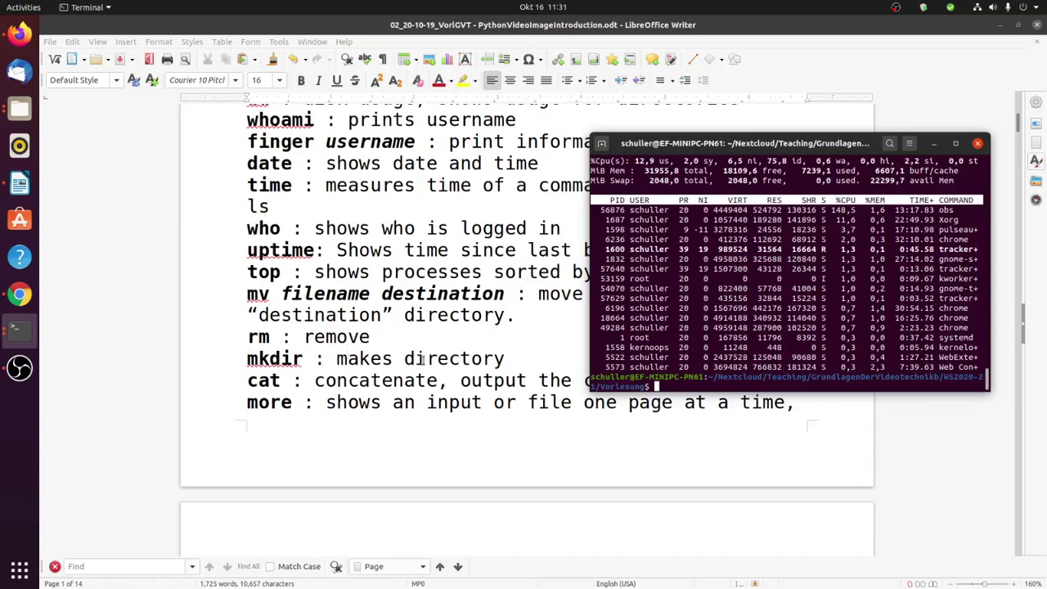
pyautogui.scroll(1, 423, 358)
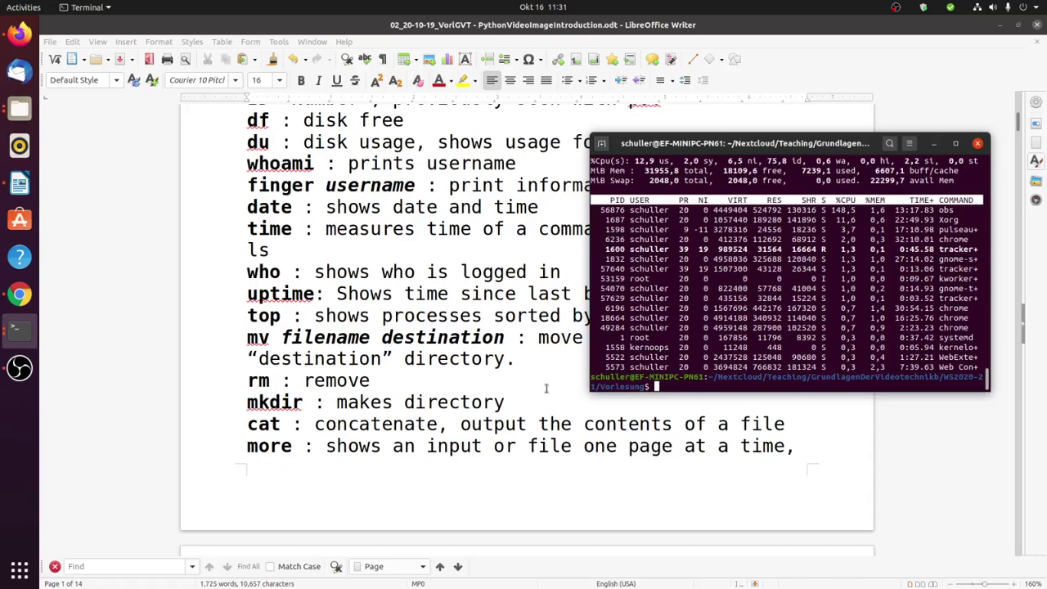
# List Python files with ls *.py, then print videorec.py using cat with the copied file name.
pyautogui.write('ls *.py')
pyautogui.press('Return')
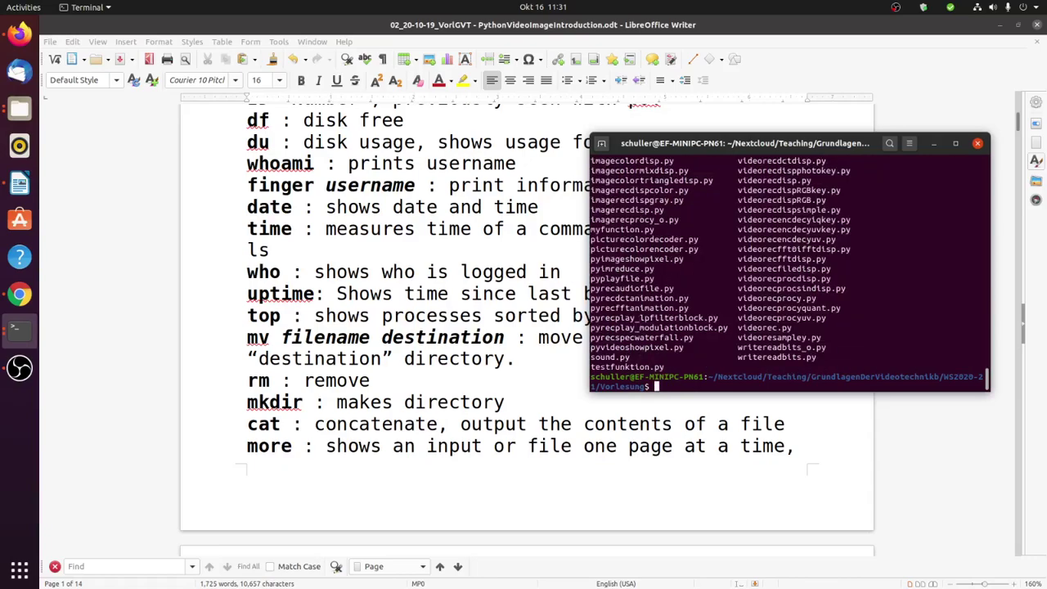
pyautogui.doubleClick(741, 328)
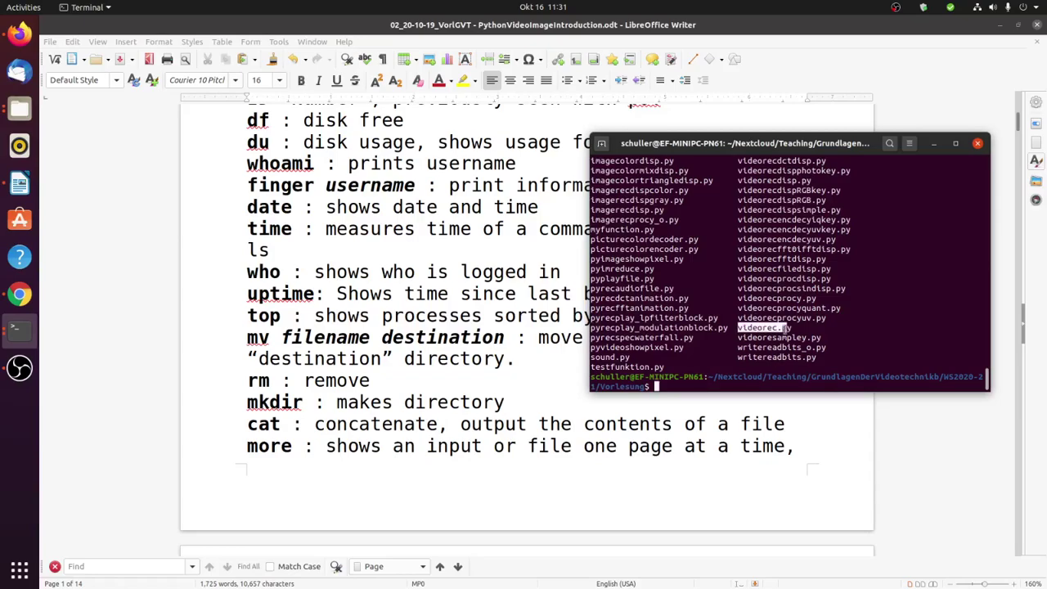
pyautogui.rightClick(787, 333)
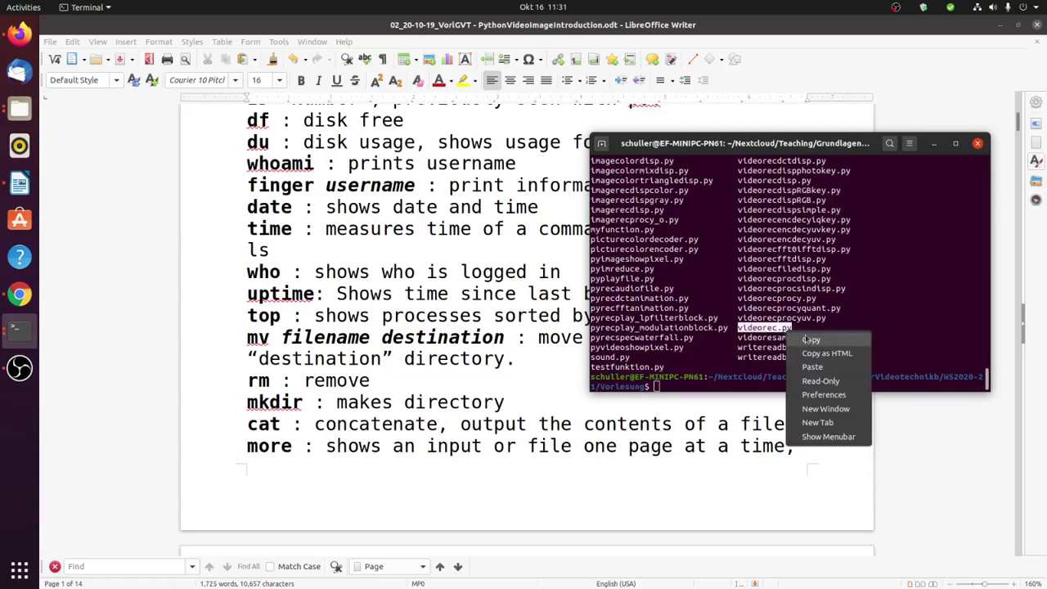
pyautogui.click(805, 337)
pyautogui.write('cat')
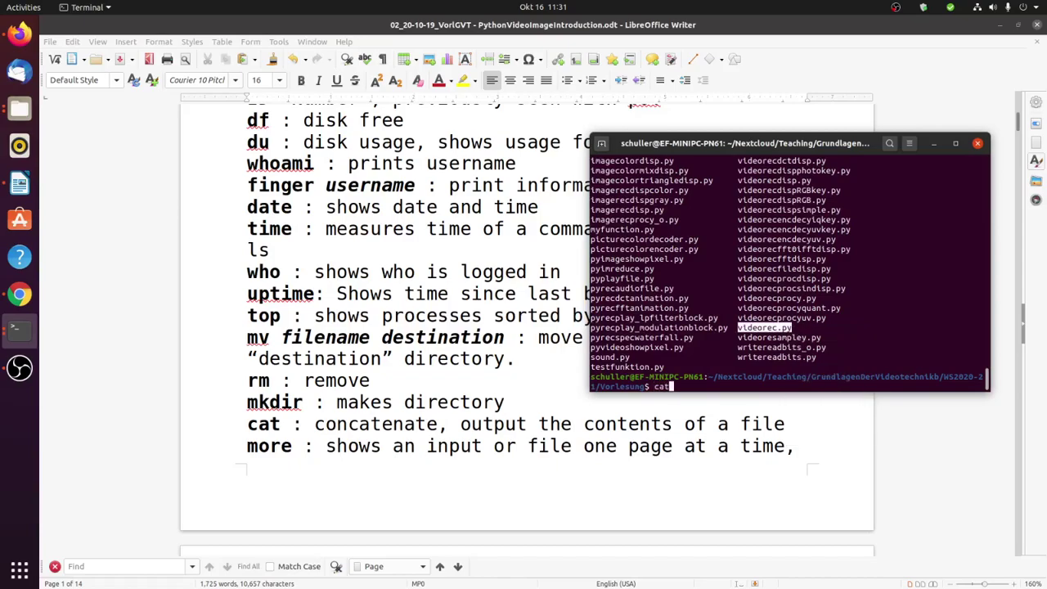
pyautogui.hotkey('ctrl', 'shift', 'v')
pyautogui.press('Return')
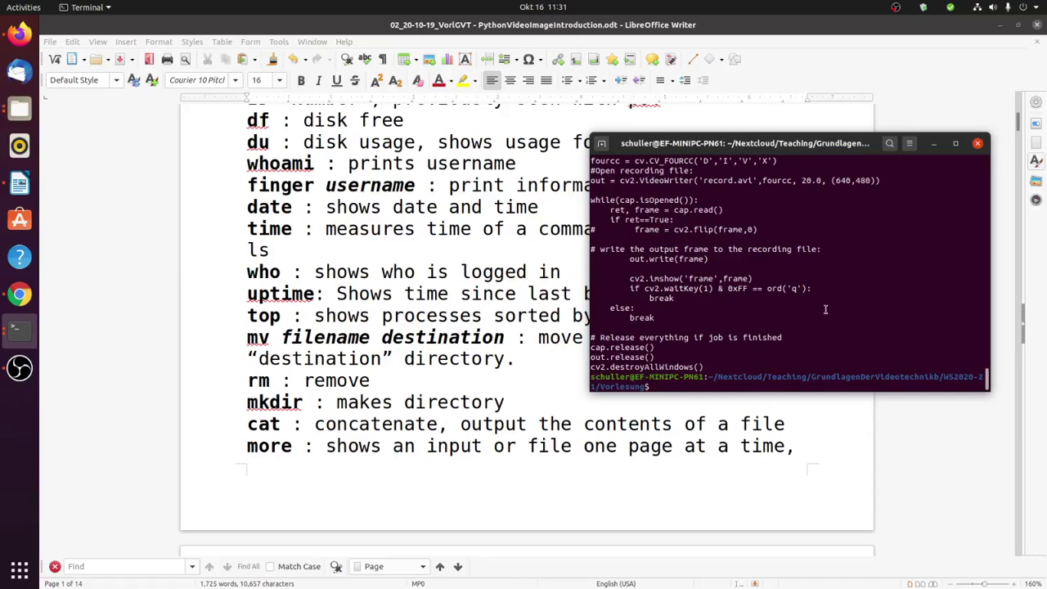
pyautogui.write('cat videorec.py |')
pyautogui.write('grep')
pyautogui.press('Left')
pyautogui.press('Left')
pyautogui.press('Left')
pyautogui.press('Left')
pyautogui.press('Left')
pyautogui.press('Left')
pyautogui.press('Left')
pyautogui.press('Right')
pyautogui.press('Right')
pyautogui.press('Right')
pyautogui.press('Right')
pyautogui.press('Right')
pyautogui.press('Right')
pyautogui.press('Right')
pyautogui.press('BackSpace')
pyautogui.press('BackSpace')
pyautogui.press('BackSpace')
pyautogui.press('BackSpace')
pyautogui.press('BackSpace')
pyautogui.press('BackSpace')
pyautogui.press('BackSpace')
pyautogui.press('BackSpace')
pyautogui.press('BackSpace')
pyautogui.press('BackSpace')
pyautogui.press('BackSpace')
pyautogui.press('BackSpace')
pyautogui.press('BackSpace')
pyautogui.press('BackSpace')
pyautogui.press('BackSpace')
pyautogui.press('BackSpace')
pyautogui.press('BackSpace')
pyautogui.press('BackSpace')
pyautogui.press('BackSpace')
pyautogui.press('BackSpace')
pyautogui.press('BackSpace')
pyautogui.press('BackSpace')
pyautogui.press('Return')
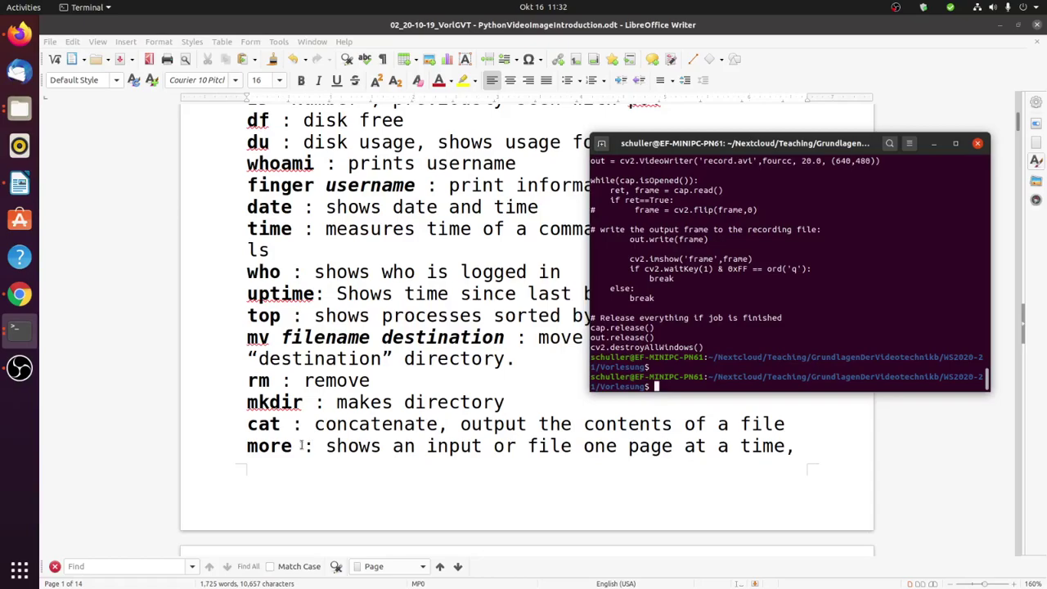
pyautogui.press('Up')
pyautogui.press('Left')
pyautogui.press('Left')
pyautogui.press('Left')
pyautogui.press('Left')
pyautogui.press('Left')
pyautogui.press('Left')
pyautogui.press('Left')
pyautogui.press('Left')
pyautogui.press('Left')
pyautogui.press('Left')
pyautogui.press('Left')
pyautogui.press('Left')
pyautogui.press('Left')
pyautogui.press('Delete')
pyautogui.press('BackSpace')
pyautogui.press('BackSpace')
pyautogui.write('more')
pyautogui.press('Return')
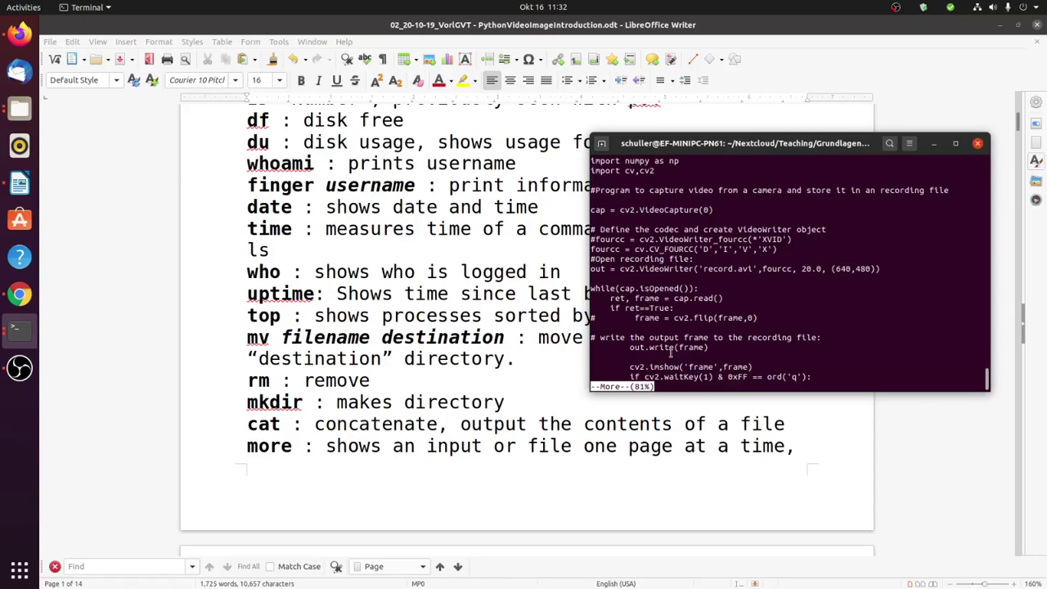
pyautogui.press('space')
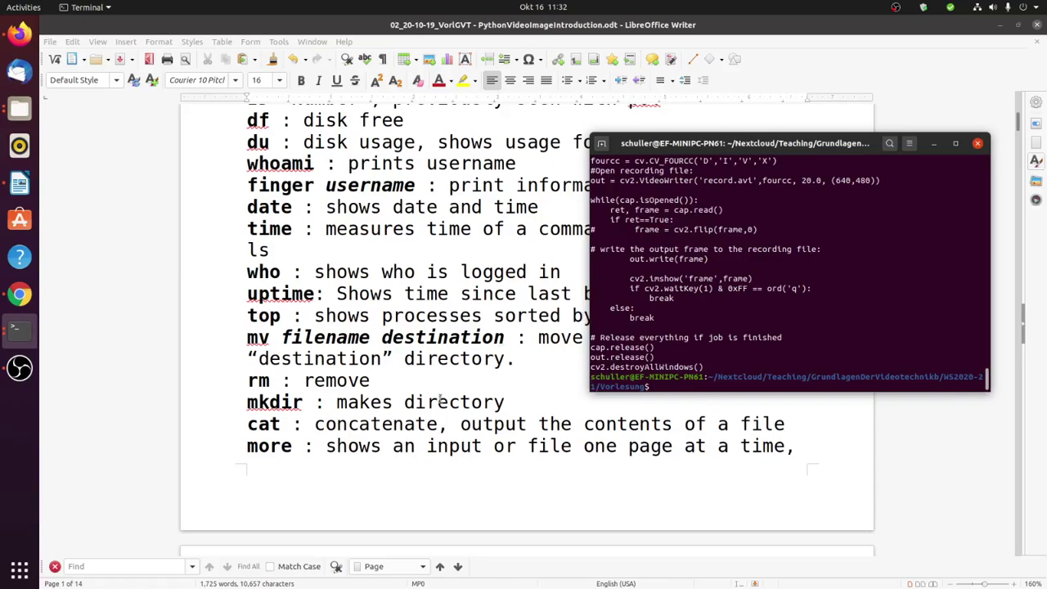
pyautogui.scroll(-1, 440, 400)
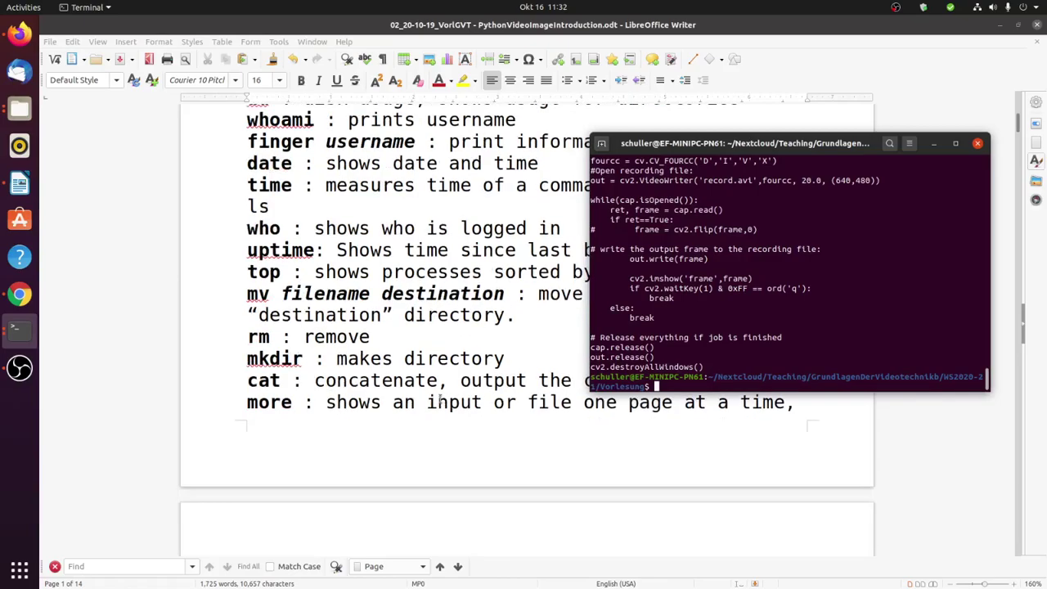
pyautogui.scroll(-6, 440, 400)
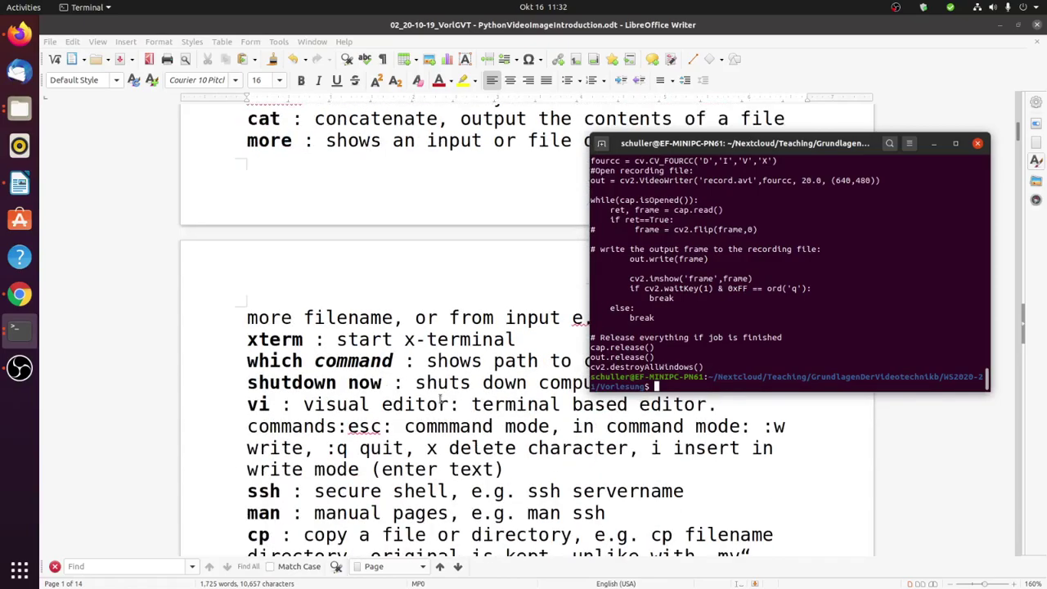
# Launch xterm & as a background job, move its window to the middle, then close it.
pyautogui.scroll(-1, 440, 400)
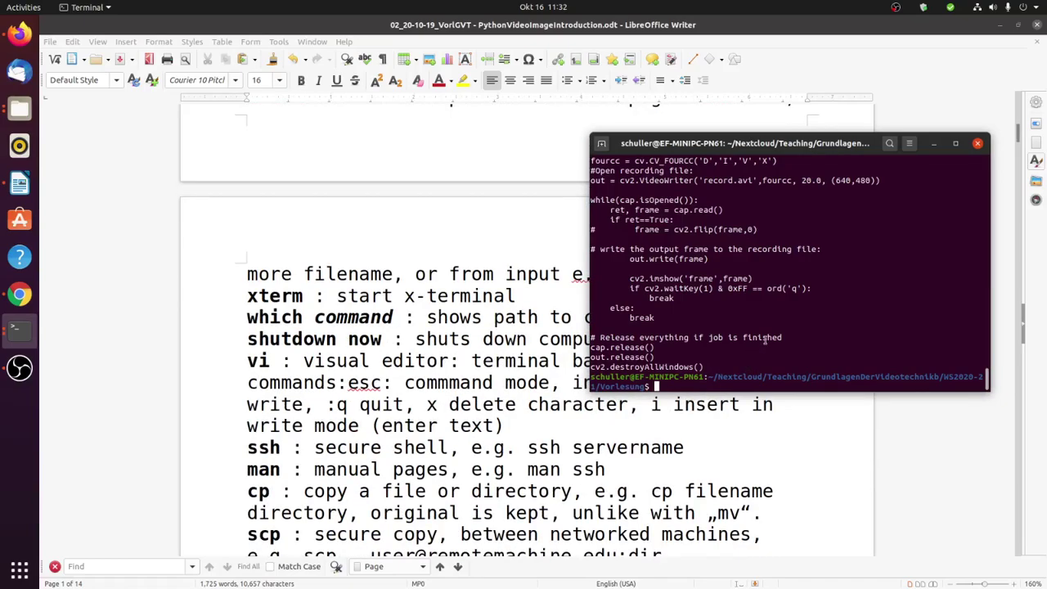
pyautogui.write('xterm &')
pyautogui.press('Return')
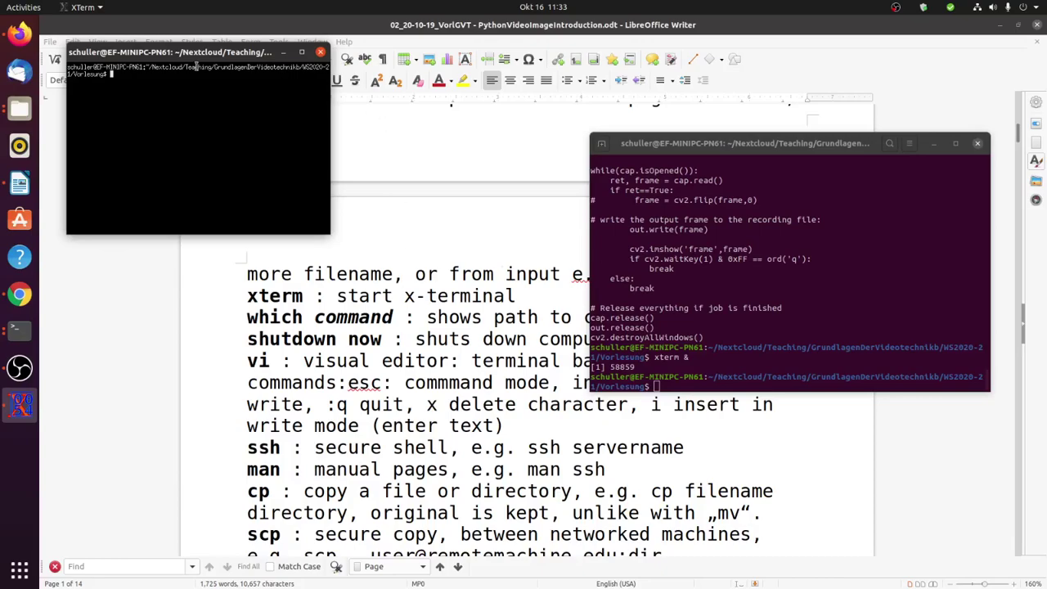
pyautogui.moveTo(202, 56); pyautogui.dragTo(375, 195)
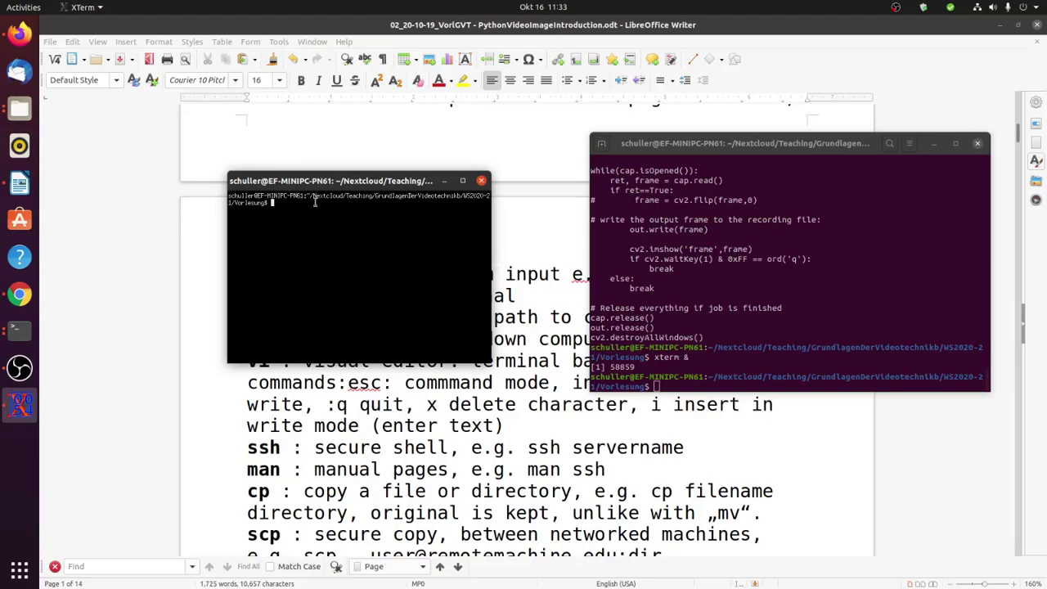
pyautogui.click(481, 181)
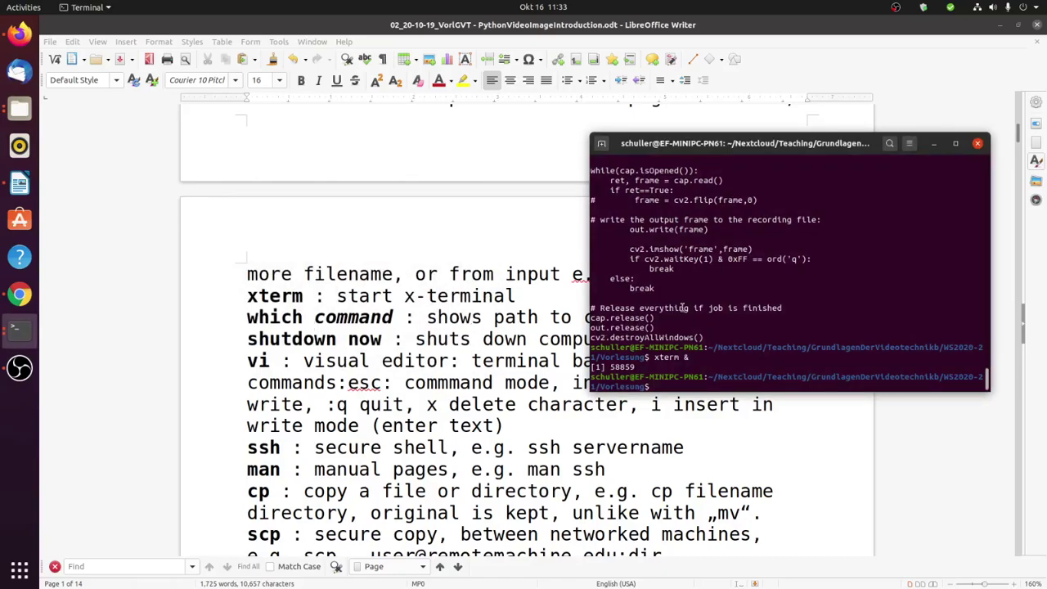
# Move the terminal window higher and run which ls to show /usr/bin/ls.
pyautogui.moveTo(793, 149); pyautogui.dragTo(784, 50)
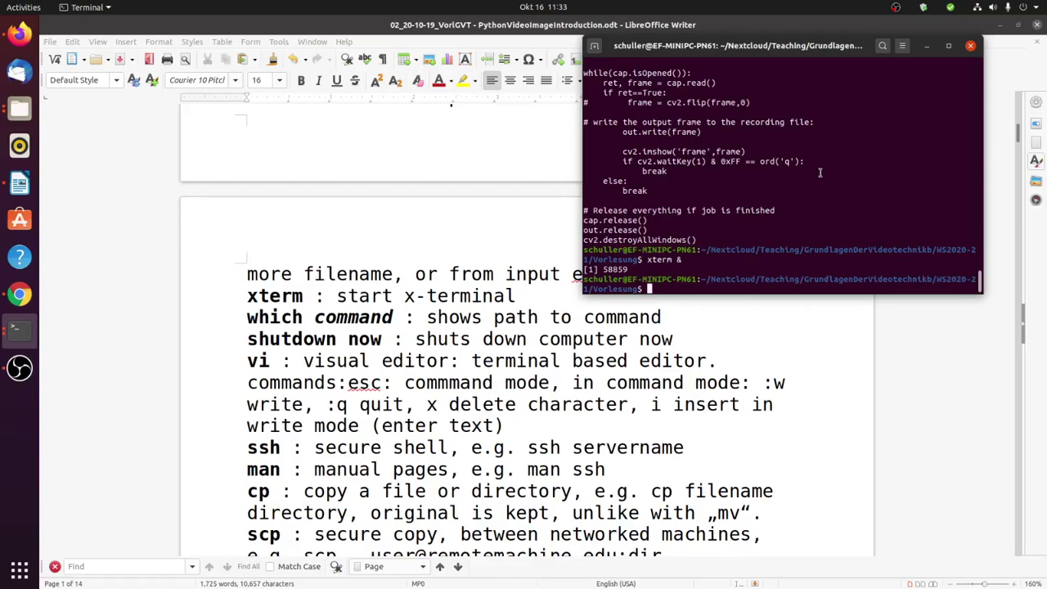
pyautogui.write('which ls')
pyautogui.press('Return')
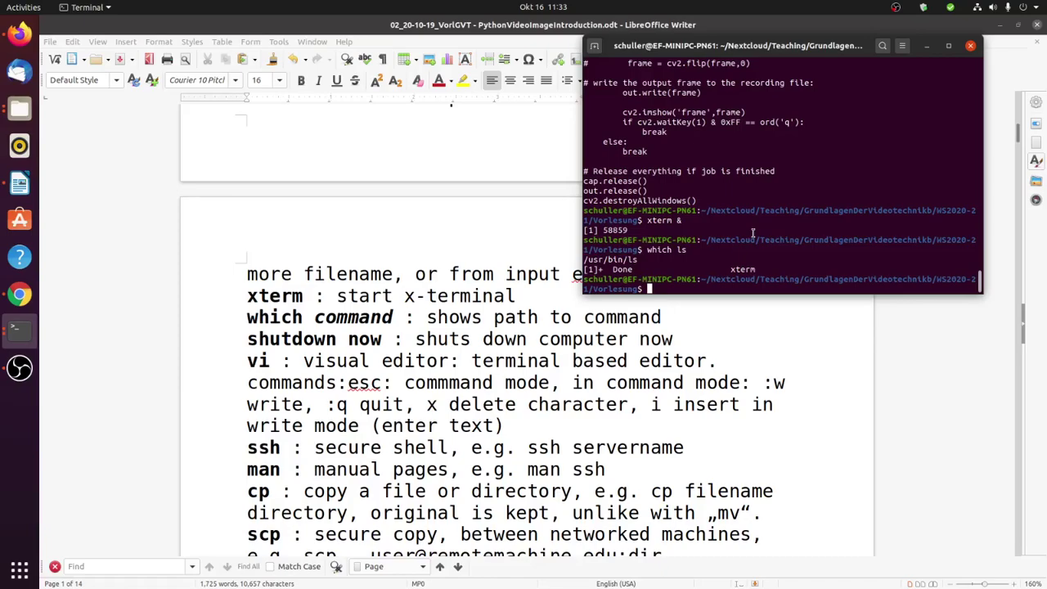
# Stage sudo shutdown now at the prompt without running it.
pyautogui.write('shu')
pyautogui.press('BackSpace')
pyautogui.press('BackSpace')
pyautogui.press('BackSpace')
pyautogui.write('sudo shutdown now')
# Discard the shutdown and sudo shutown -r now commands, then run vi test.txt.
pyautogui.press('BackSpace')
pyautogui.press('BackSpace')
pyautogui.press('BackSpace')
pyautogui.press('BackSpace')
pyautogui.press('BackSpace')
pyautogui.press('BackSpace')
pyautogui.press('BackSpace')
pyautogui.press('BackSpace')
pyautogui.press('BackSpace')
pyautogui.press('BackSpace')
pyautogui.press('BackSpace')
pyautogui.press('BackSpace')
pyautogui.press('BackSpace')
pyautogui.press('BackSpace')
pyautogui.press('BackSpace')
pyautogui.press('BackSpace')
pyautogui.press('BackSpace')
pyautogui.write('sudo shutown -r now')
pyautogui.press('BackSpace')
pyautogui.press('BackSpace')
pyautogui.press('BackSpace')
pyautogui.press('BackSpace')
pyautogui.press('BackSpace')
pyautogui.press('BackSpace')
pyautogui.press('BackSpace')
pyautogui.press('BackSpace')
pyautogui.press('BackSpace')
pyautogui.press('BackSpace')
pyautogui.press('BackSpace')
pyautogui.press('BackSpace')
pyautogui.press('BackSpace')
pyautogui.press('BackSpace')
pyautogui.press('BackSpace')
pyautogui.press('BackSpace')
pyautogui.press('BackSpace')
pyautogui.press('BackSpace')
pyautogui.press('BackSpace')
pyautogui.write('vi test.txt')
pyautogui.press('Return')
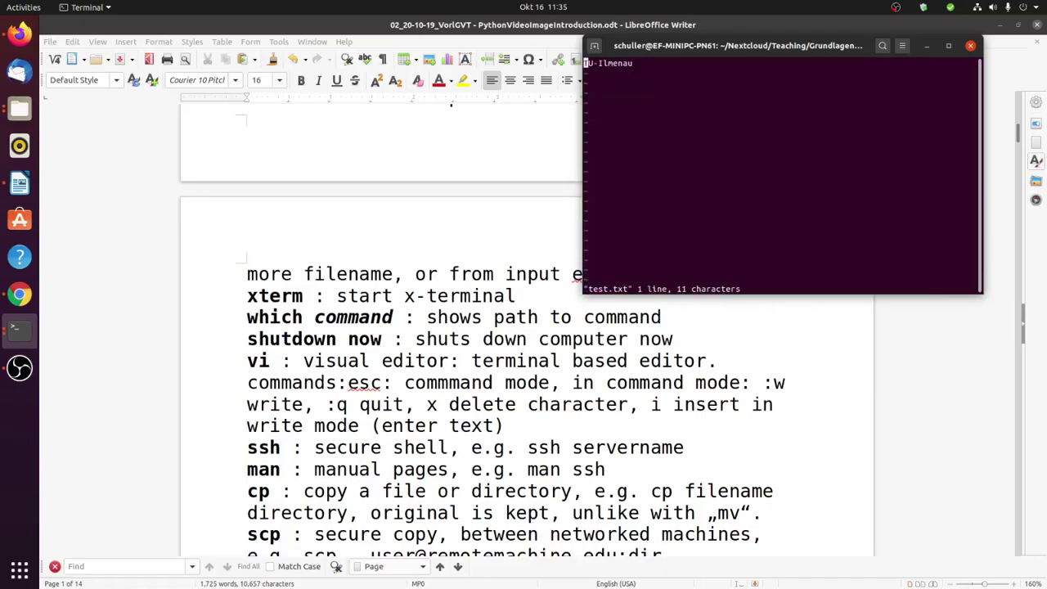
# Move to the end of TU-Ilmenau and save test.txt with :w.
pyautogui.press('Right')
pyautogui.press('Right')
pyautogui.press('Right')
pyautogui.press('Right')
pyautogui.press('Right')
pyautogui.press('Right')
pyautogui.press('Right')
pyautogui.press('Right')
pyautogui.press('Right')
pyautogui.write(':')
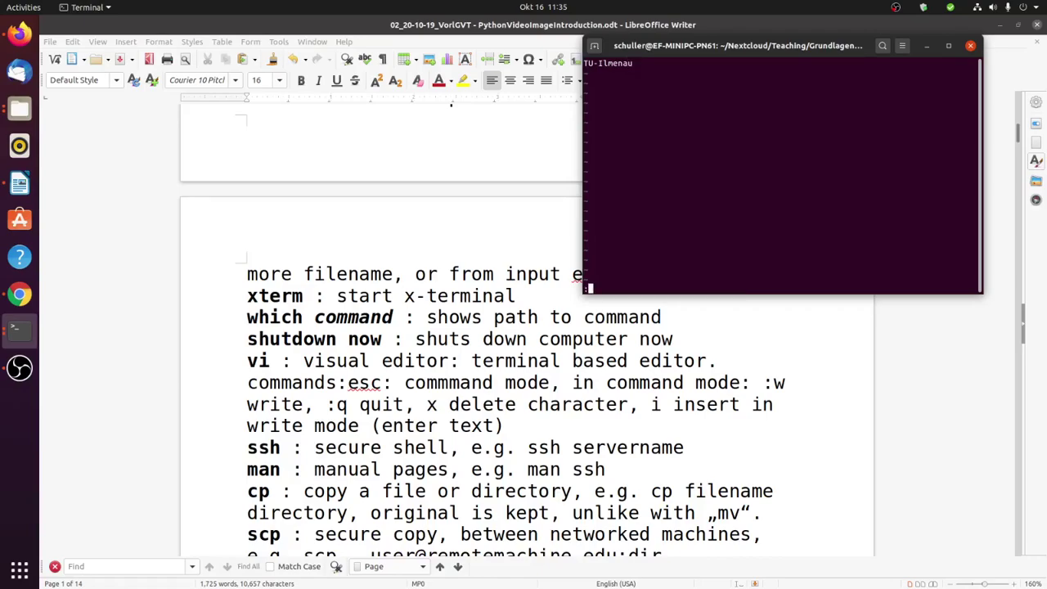
pyautogui.write('w')
pyautogui.press('Return')
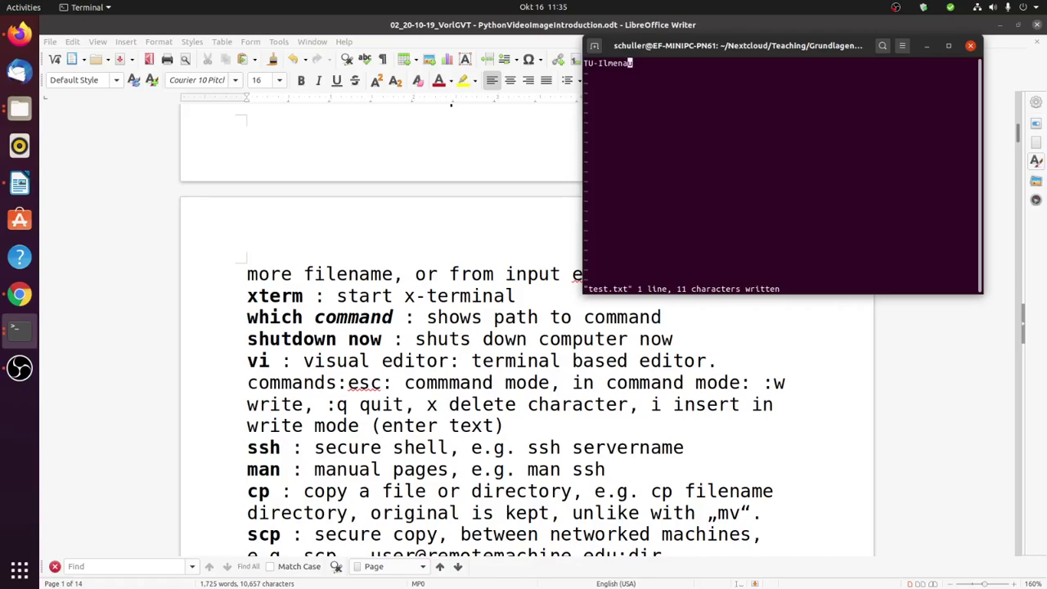
# Open new lines above TU-Ilmenau and fill them with B.
pyautogui.write('iixO')
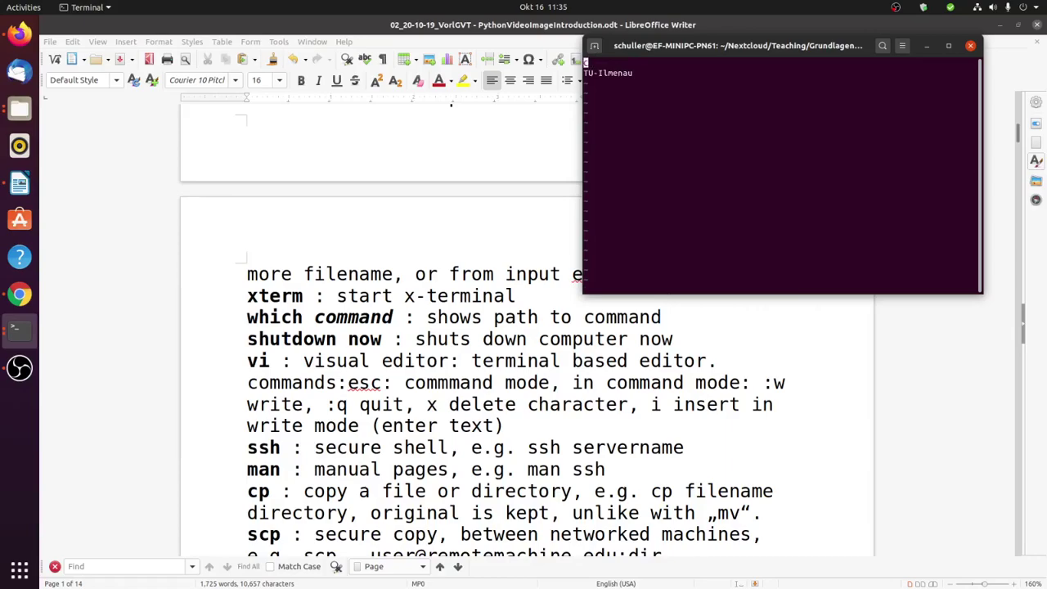
pyautogui.press('Escape')
pyautogui.write('O')
pyautogui.write('B')
pyautogui.press('p')
pyautogui.press('p')
# Remove the stray :q from the text and try :q, which vi refuses with E37.
pyautogui.write(':q')
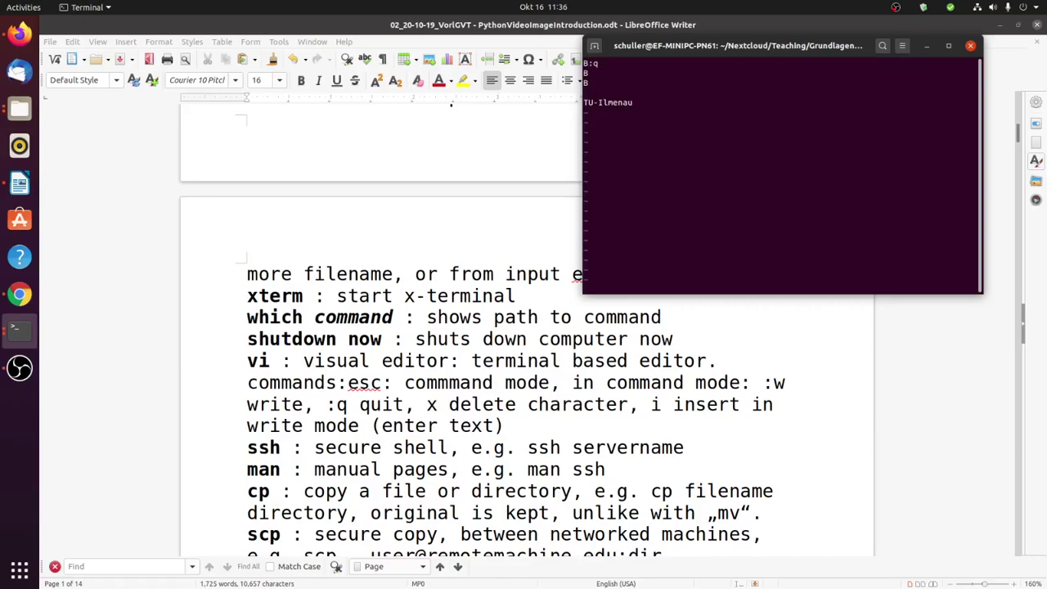
pyautogui.press('BackSpace')
pyautogui.press('BackSpace')
pyautogui.press('Escape')
pyautogui.write(':q')
pyautogui.press('Return')
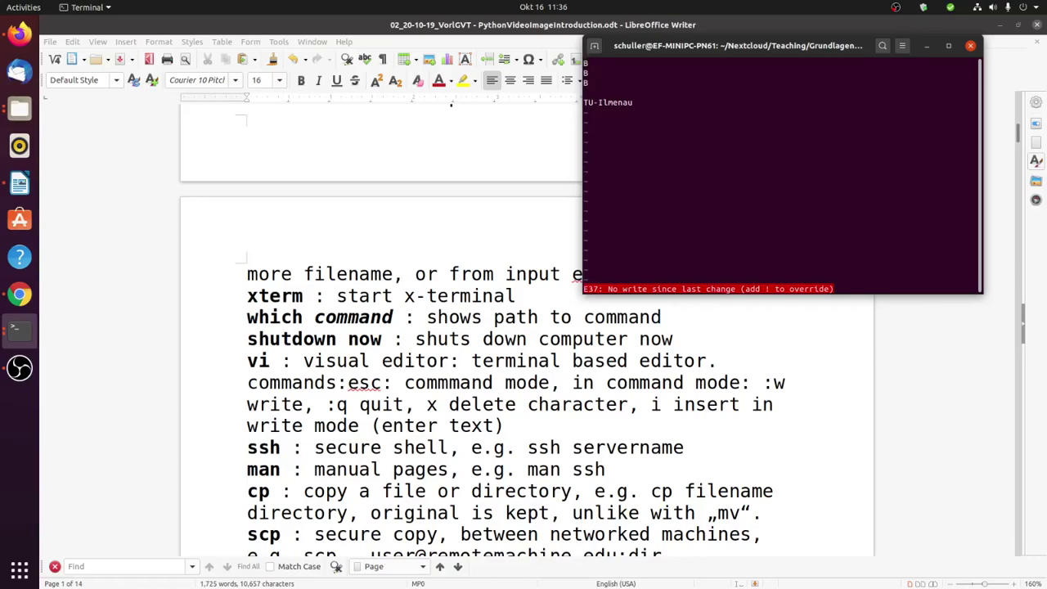
# Run mistyped quit commands :qq and :!q, producing q: command not found with return 127.
pyautogui.write(':q!')
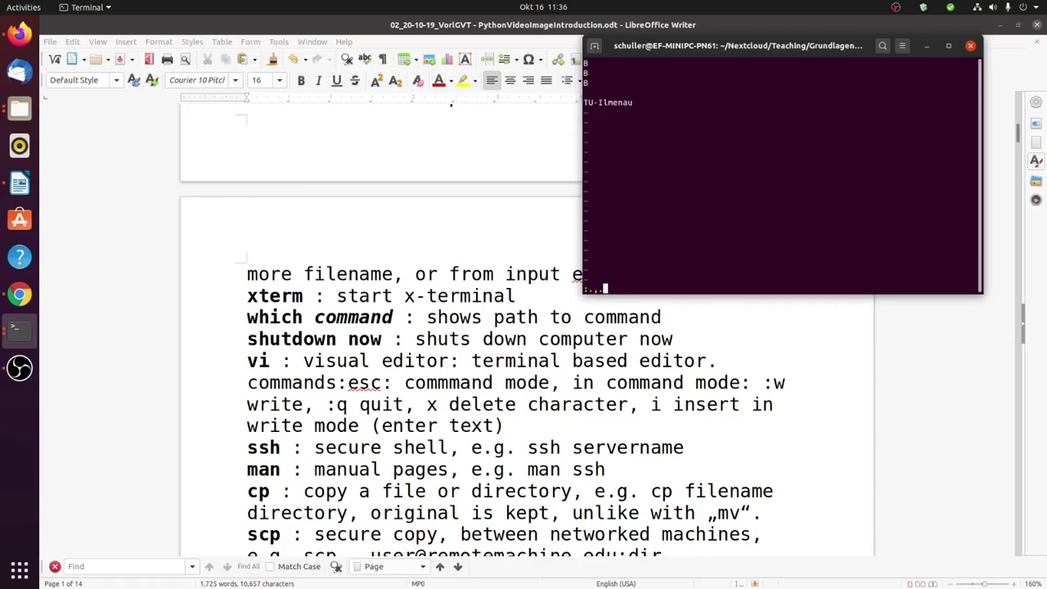
pyautogui.press('BackSpace')
pyautogui.press('BackSpace')
pyautogui.press('BackSpace')
pyautogui.press('BackSpace')
pyautogui.write(':qq')
pyautogui.press('Return')
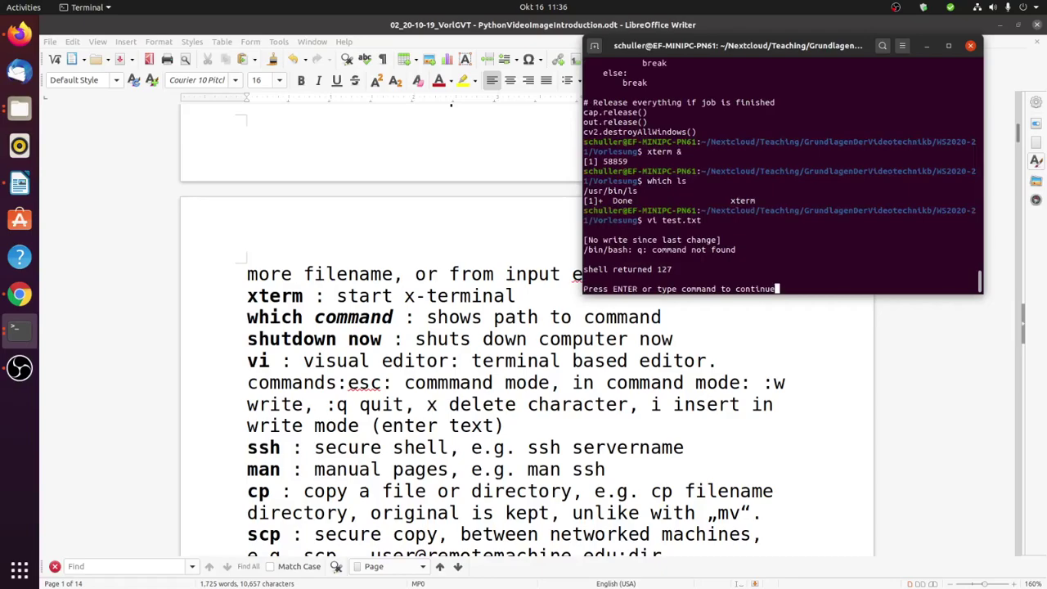
pyautogui.press('Return')
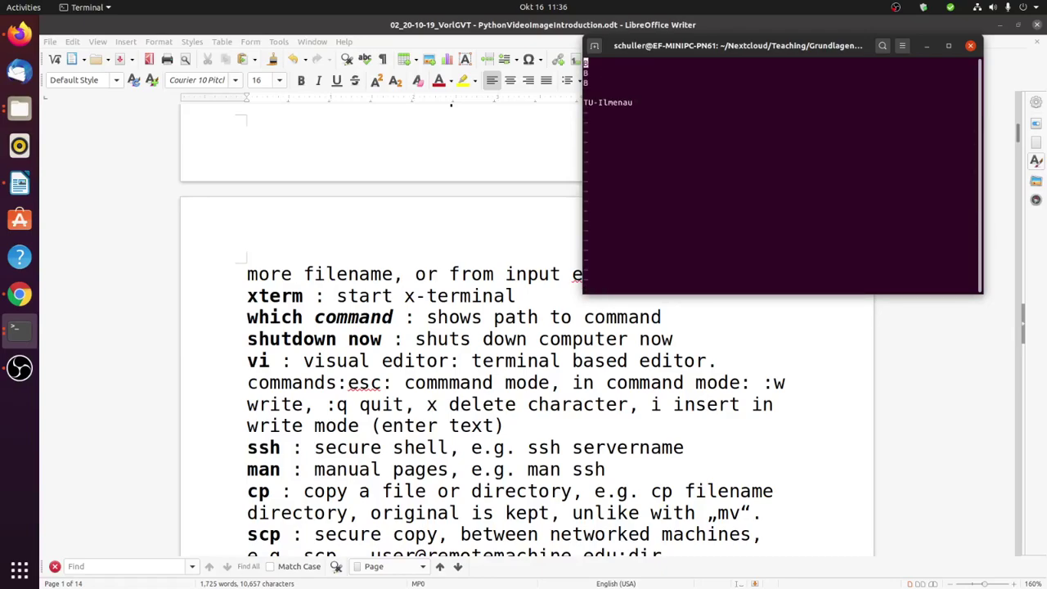
pyautogui.write(':!q')
pyautogui.press('Return')
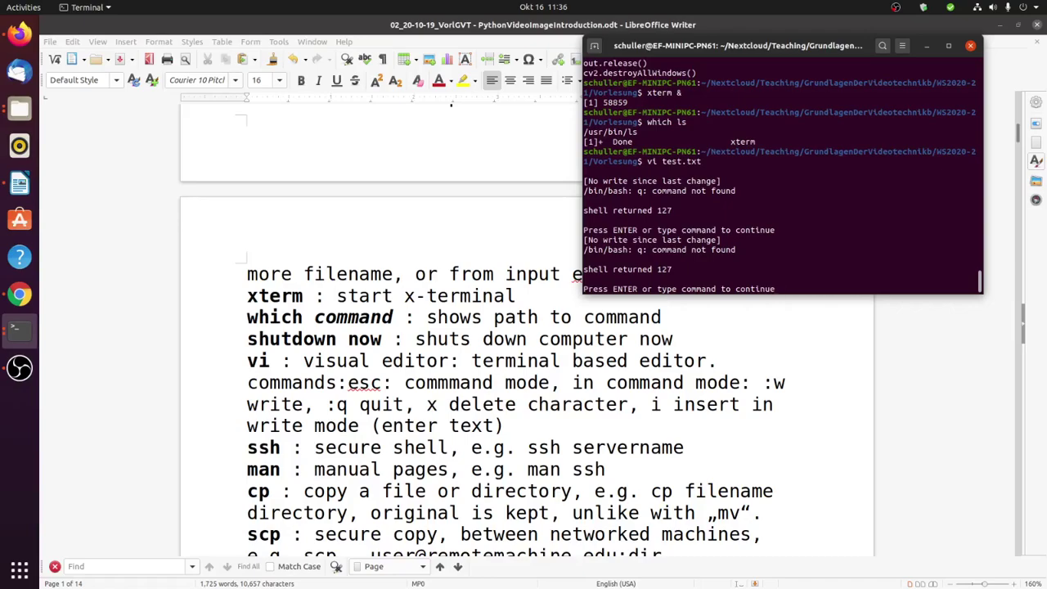
# Return to test.txt in vi, close the command-history window, and move to the empty line.
pyautogui.press('Return')
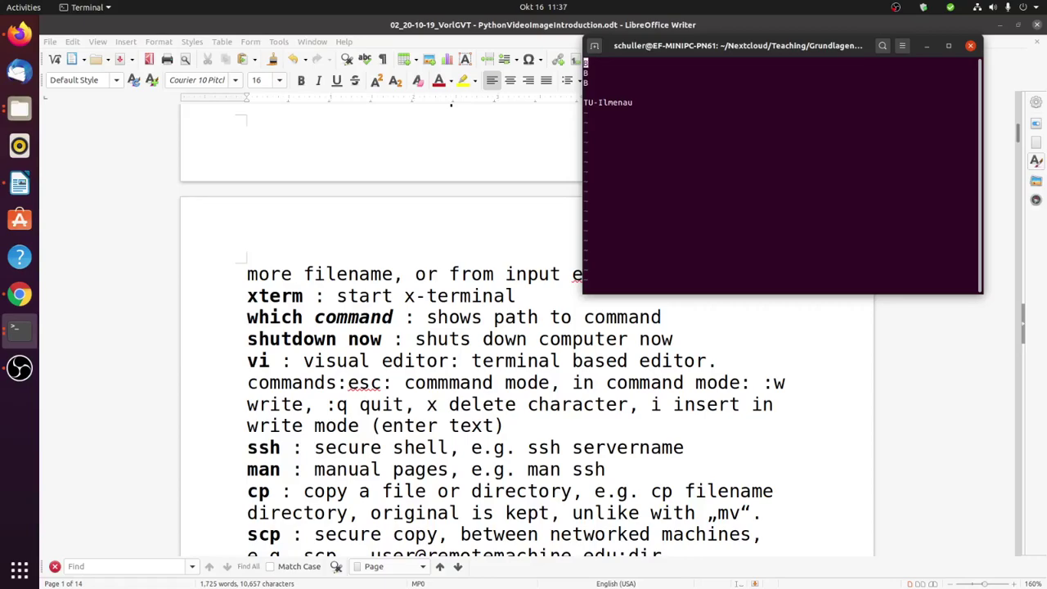
pyautogui.press('q')
pyautogui.press(':')
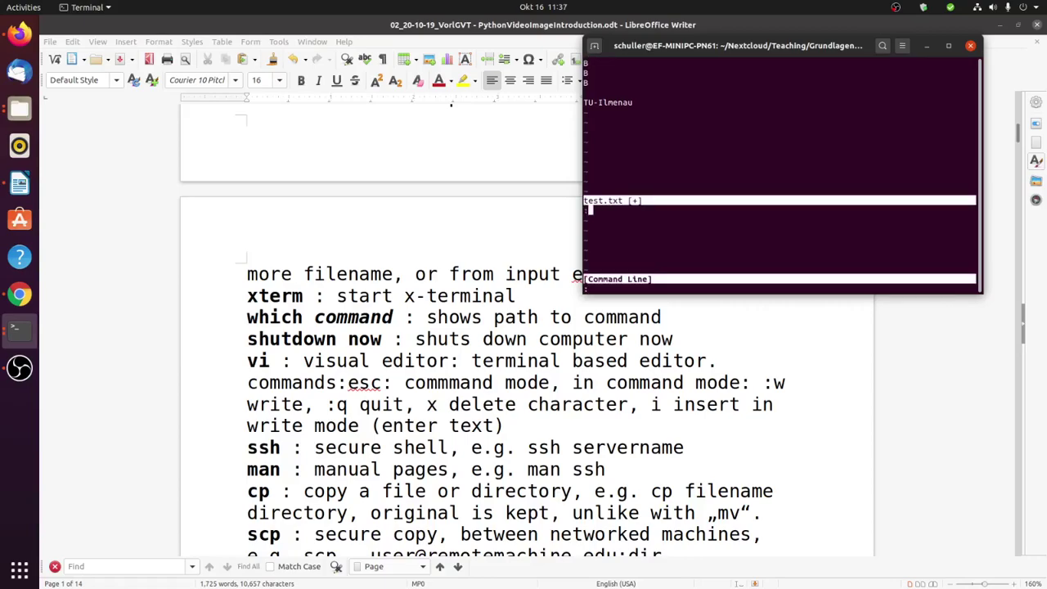
pyautogui.press('q')
pyautogui.press('q')
pyautogui.hotkey('ctrl', 'c')
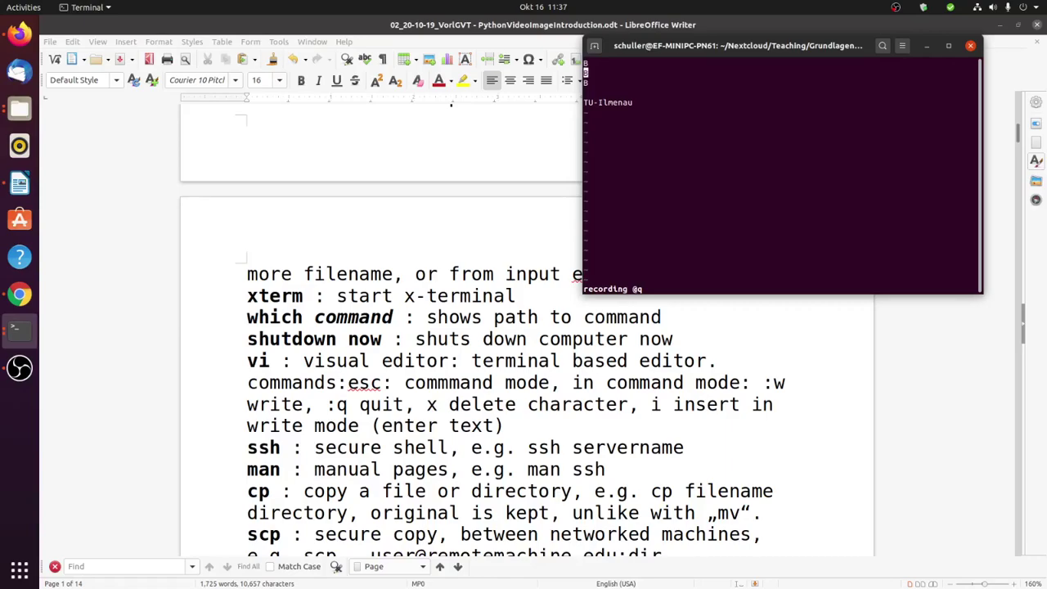
pyautogui.press('j')
pyautogui.press('j')
# After :q is refused, save test.txt with :w and quit vi with :q.
pyautogui.write(':q')
pyautogui.press('Return')
pyautogui.press('q')
pyautogui.press('q')
pyautogui.press('q')
pyautogui.press('q')
pyautogui.press('q')
pyautogui.write('q:w')
pyautogui.press('Return')
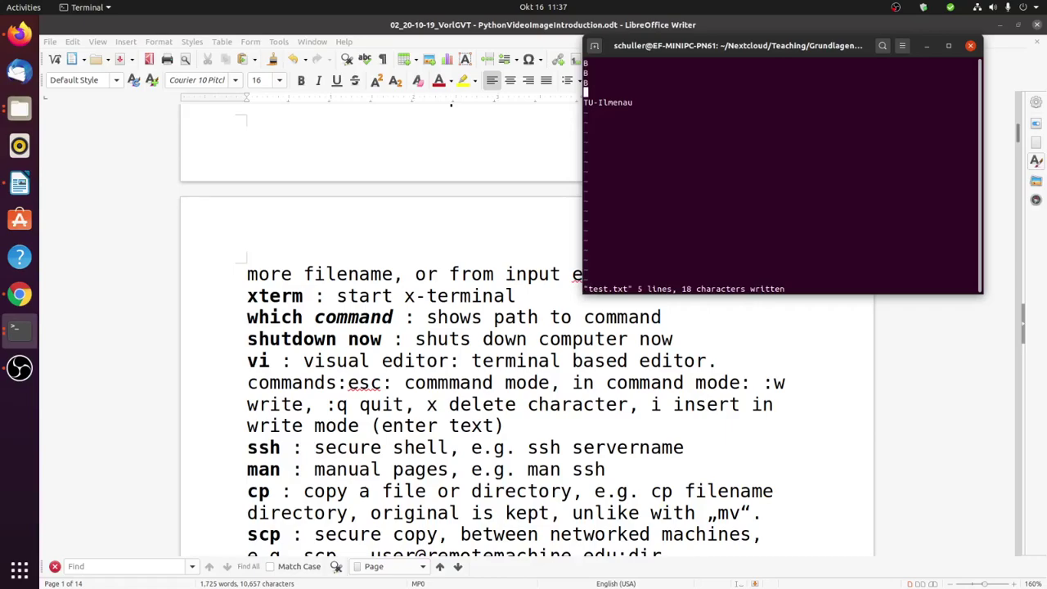
pyautogui.write(':')
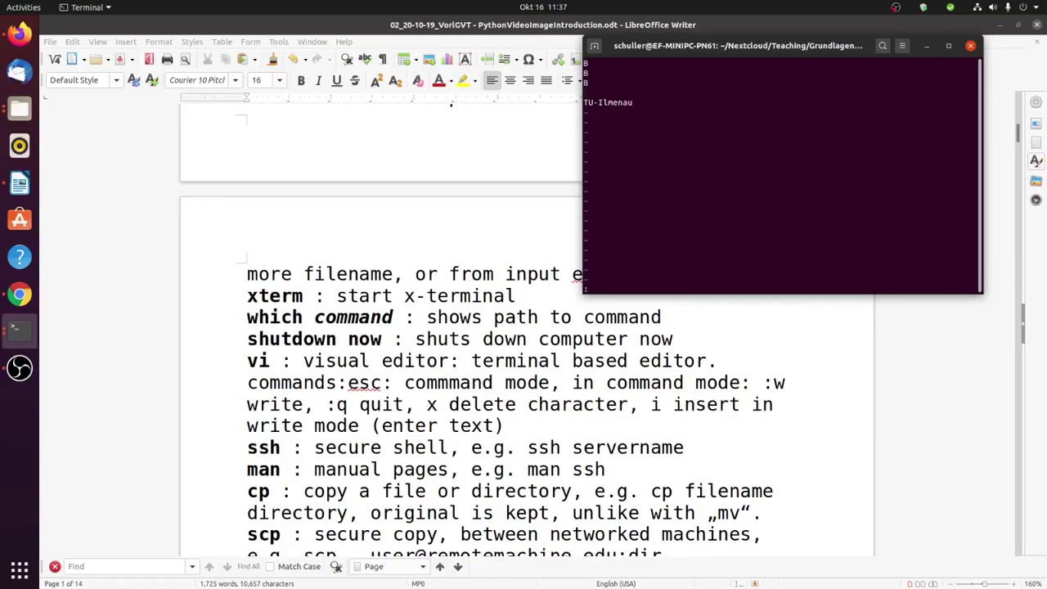
pyautogui.write('q')
pyautogui.press('Return')
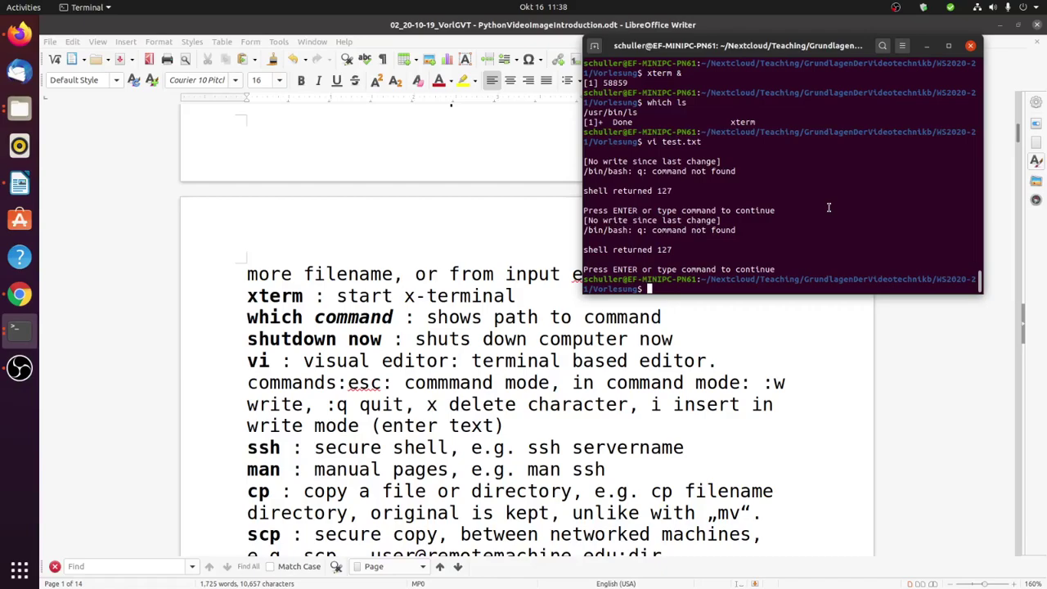
# Discard the typed ssh machine.tu-ilmenau.de command, then run man ssh.
pyautogui.write('ssh machine.tu-ilmena')
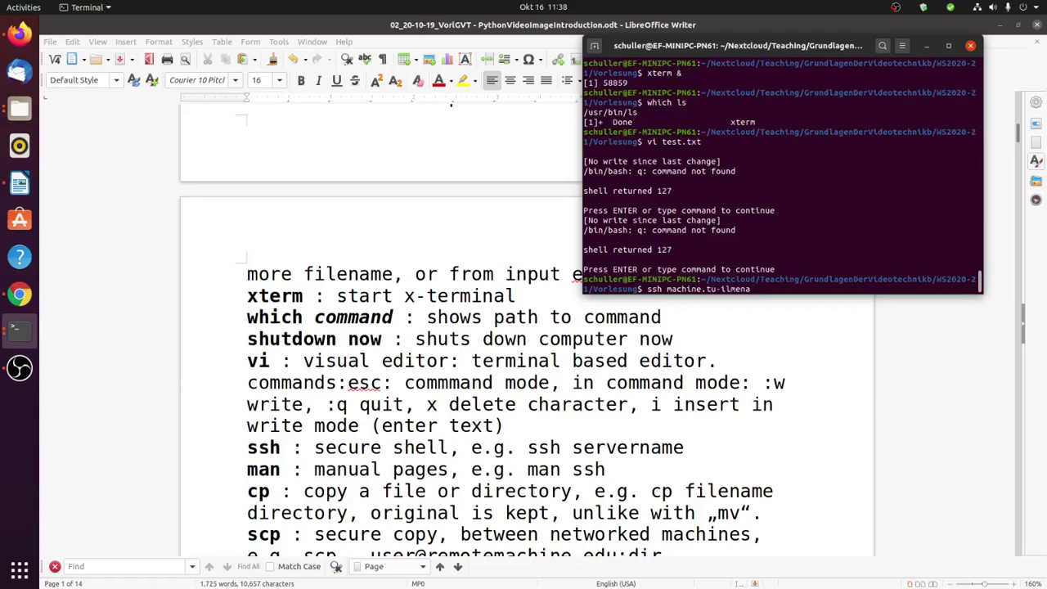
pyautogui.write('u.de')
pyautogui.press('BackSpace')
pyautogui.press('BackSpace')
pyautogui.press('BackSpace')
pyautogui.press('BackSpace')
pyautogui.press('BackSpace')
pyautogui.press('BackSpace')
pyautogui.press('BackSpace')
pyautogui.press('BackSpace')
pyautogui.press('BackSpace')
pyautogui.press('BackSpace')
pyautogui.press('BackSpace')
pyautogui.press('BackSpace')
pyautogui.press('BackSpace')
pyautogui.press('BackSpace')
pyautogui.press('BackSpace')
pyautogui.press('BackSpace')
pyautogui.press('BackSpace')
pyautogui.press('BackSpace')
pyautogui.press('BackSpace')
pyautogui.press('BackSpace')
pyautogui.press('Return')
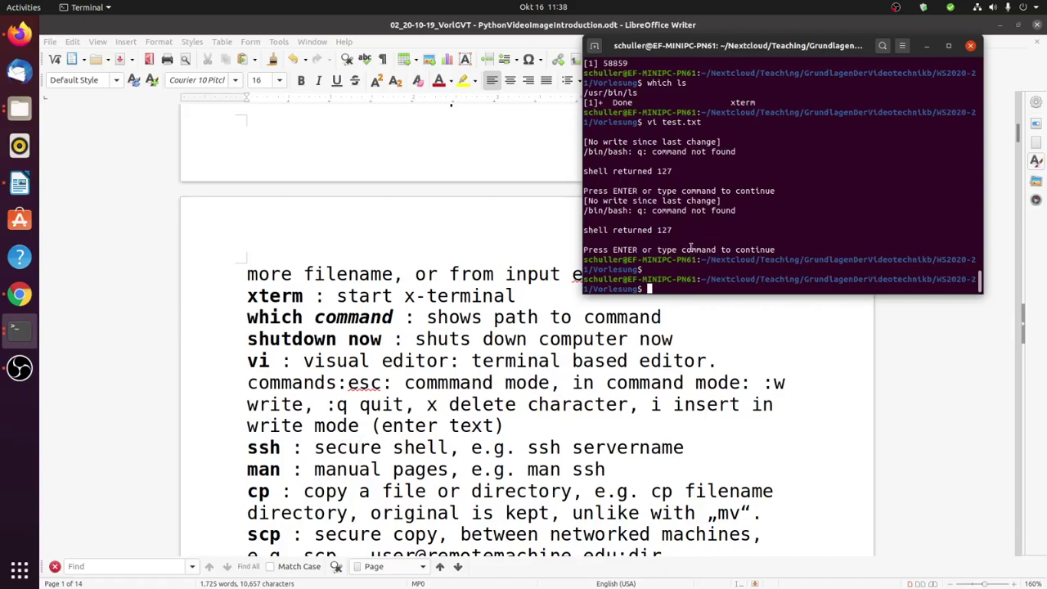
pyautogui.write('man ssh')
pyautogui.press('Return')
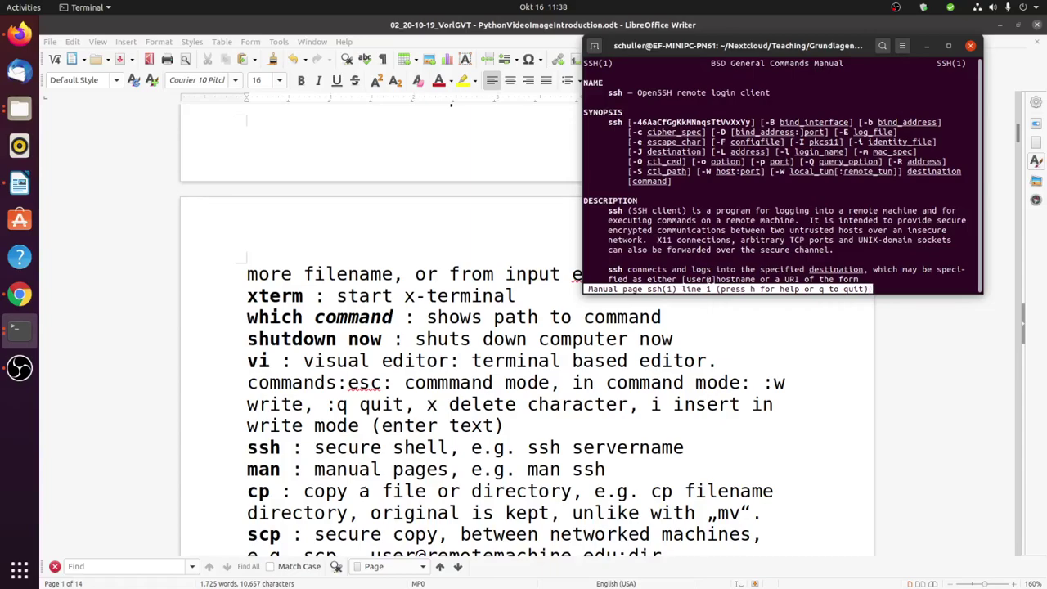
# Quit the ssh manual and scroll the lecture notes to the chmod, ifconfig, sox and wget lines.
pyautogui.press('q')
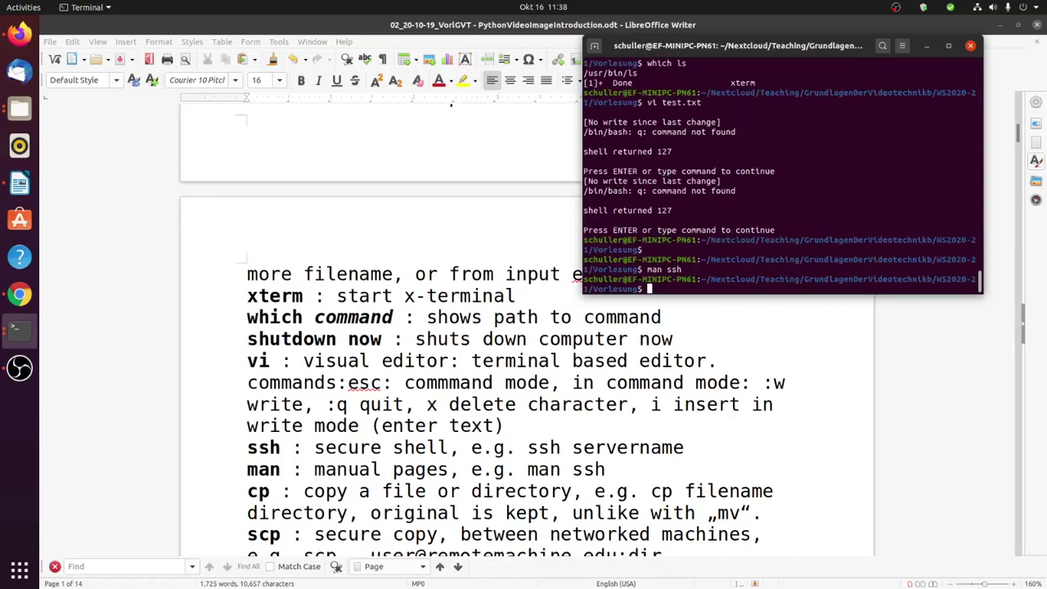
pyautogui.scroll(-2, 337, 382)
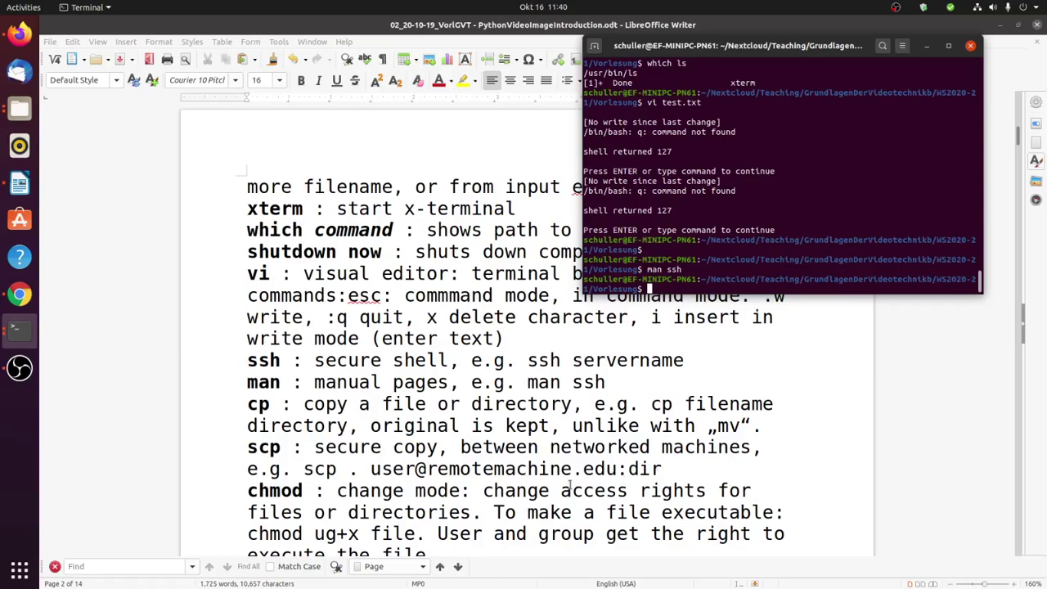
pyautogui.scroll(-2, 570, 484)
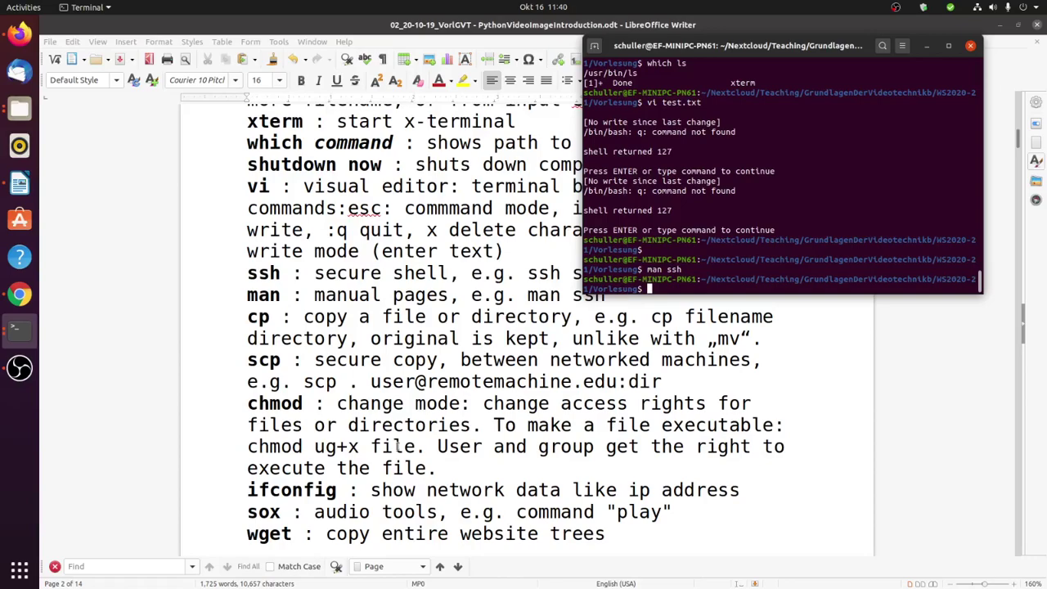
pyautogui.scroll(-2, 396, 446)
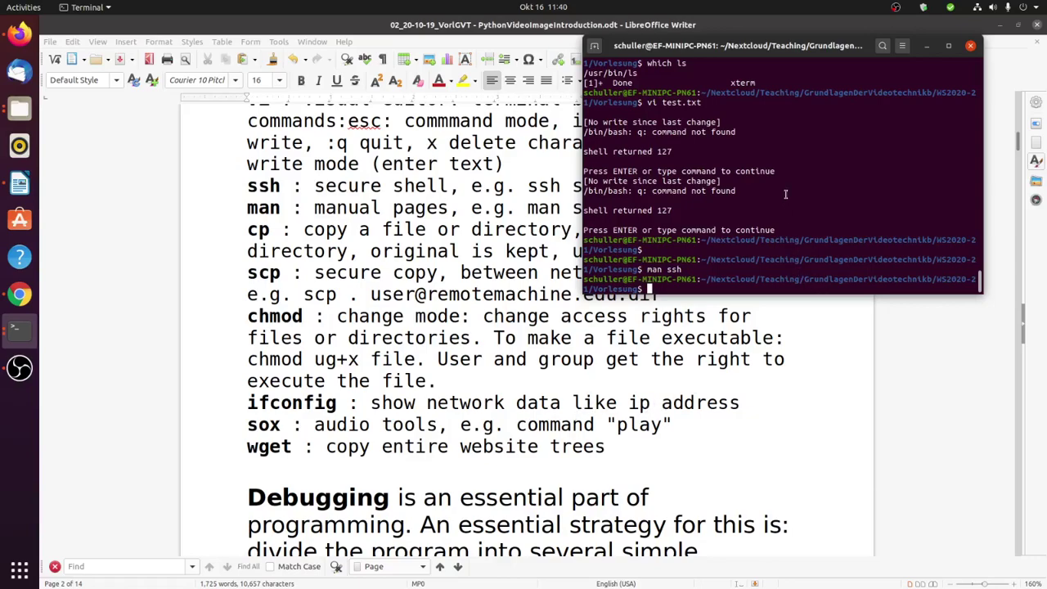
# Run ifconfig to list network interfaces, then start sudo apt install sox.
pyautogui.write('ifconfig')
pyautogui.press('Return')
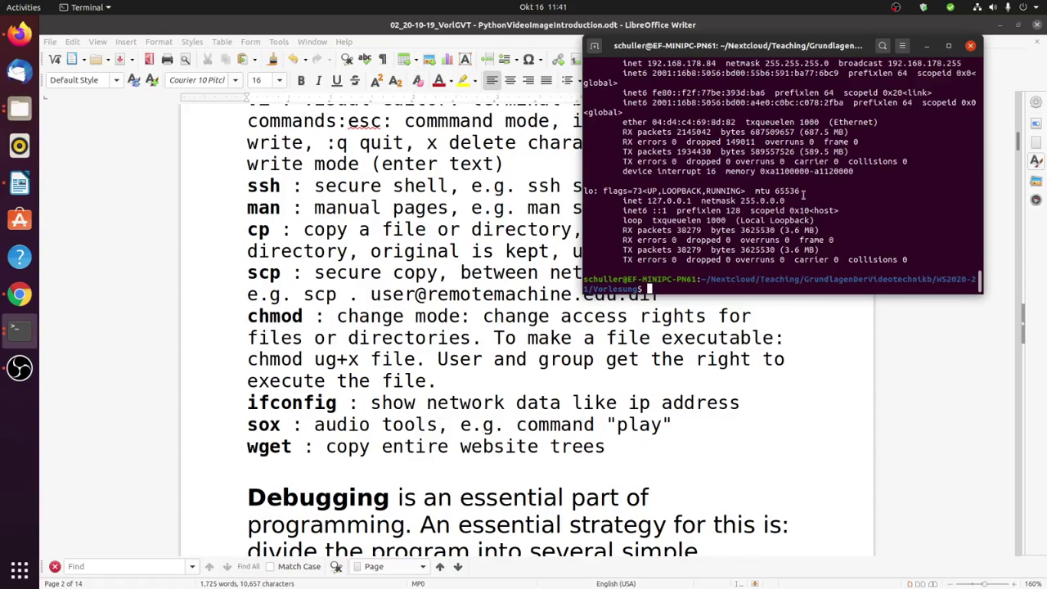
pyautogui.write('sudo apt install sox')
pyautogui.press('Return')
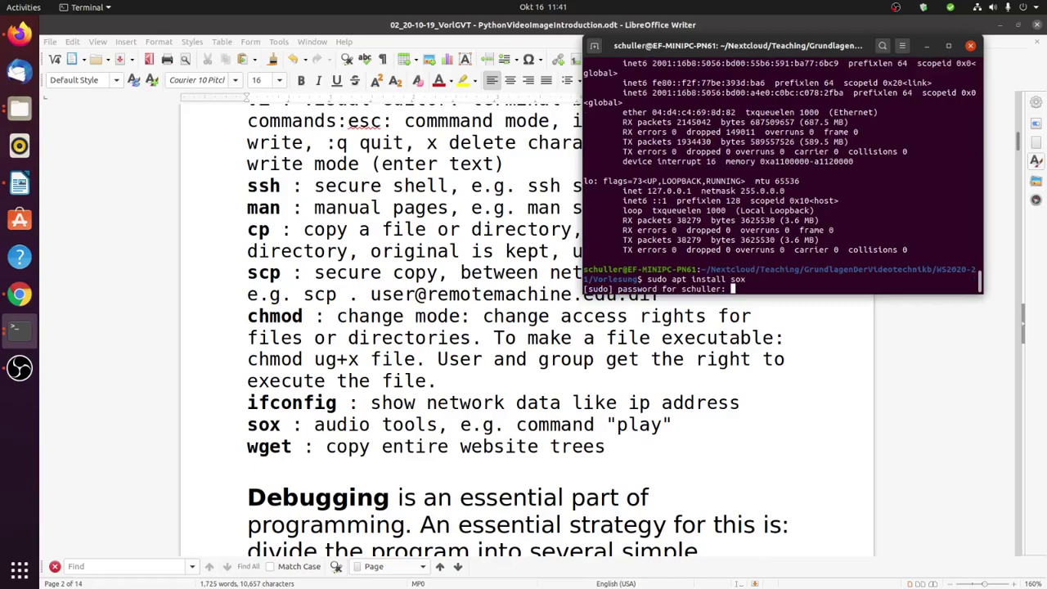
# Submit the sudo password to finish the sox install, then type a play *.wav command and trim it.
pyautogui.press('Return')
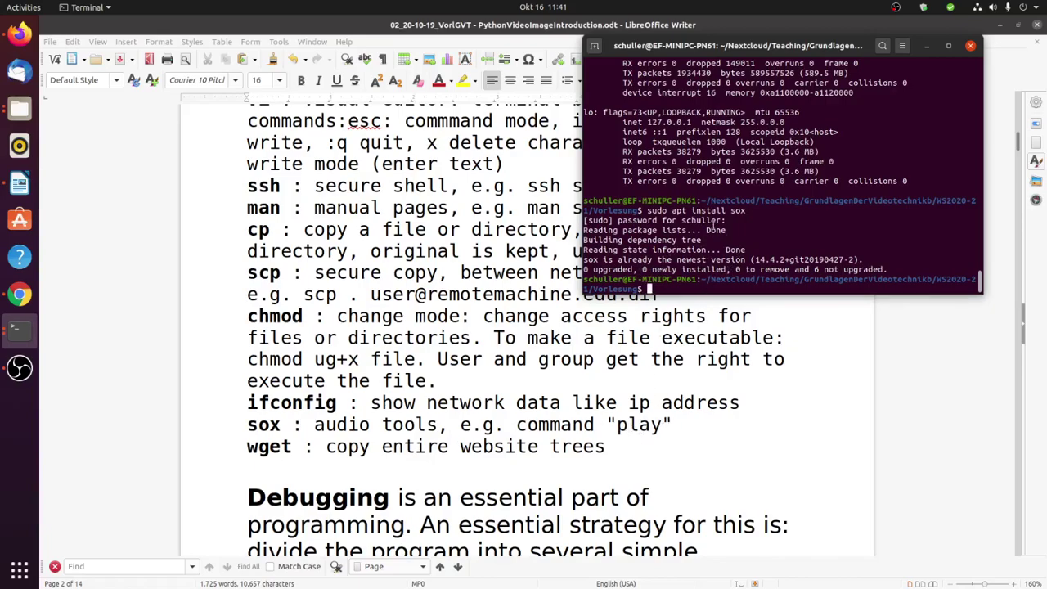
pyautogui.write('play *.w')
pyautogui.write('v')
pyautogui.press('BackSpace')
pyautogui.press('BackSpace')
pyautogui.press('BackSpace')
pyautogui.press('BackSpace')
pyautogui.press('BackSpace')
pyautogui.press('BackSpace')
pyautogui.press('BackSpace')
pyautogui.press('BackSpace')
pyautogui.press('BackSpace')
pyautogui.press('BackSpace')
# Raise the lecture document above the terminal at the python-opencv install instructions.
pyautogui.scroll(-2, 326, 440)
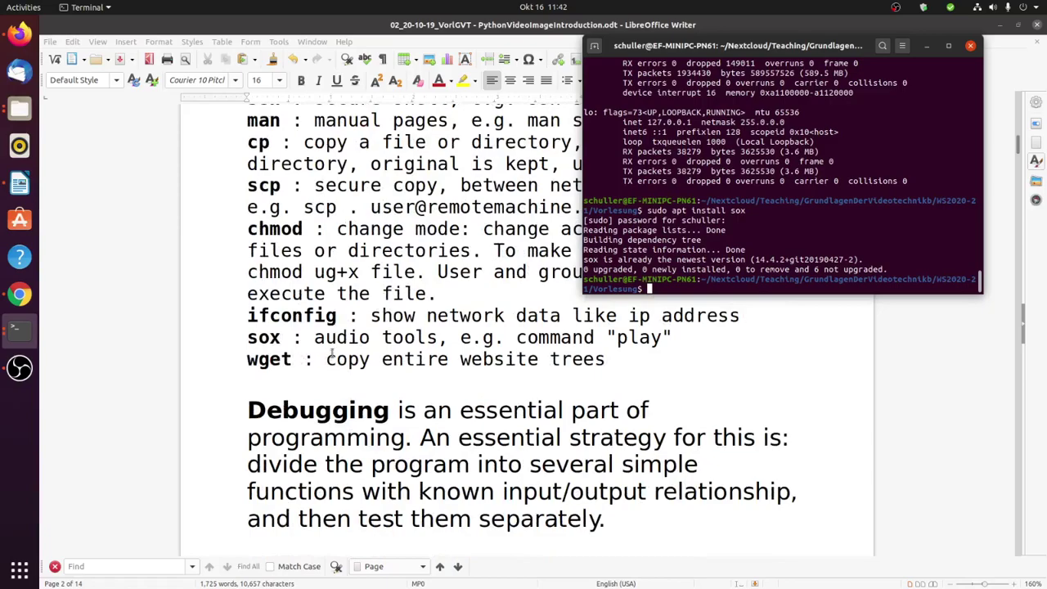
pyautogui.scroll(-1, 461, 356)
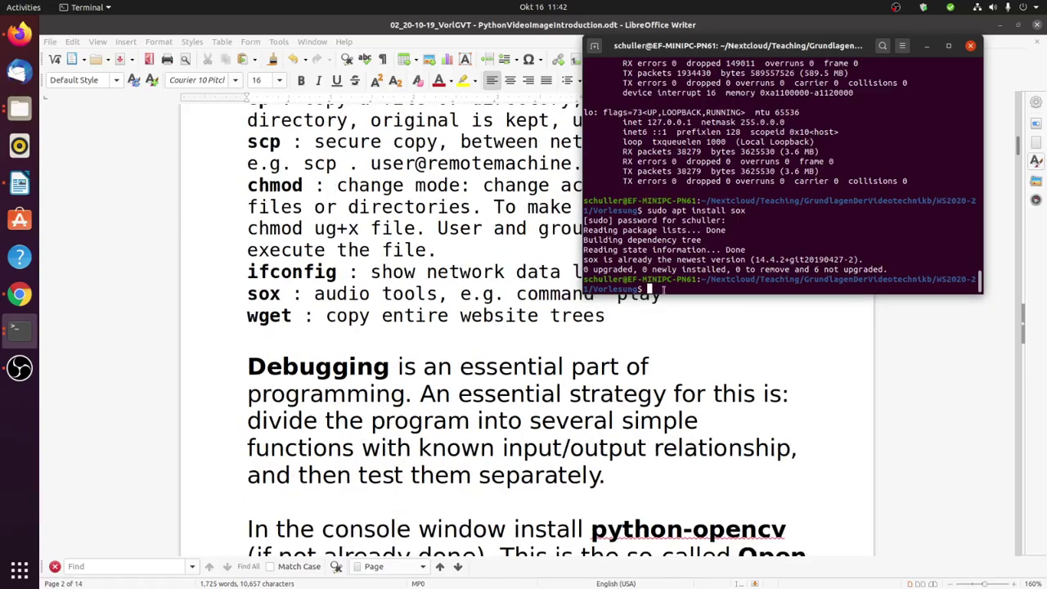
pyautogui.click(538, 32)
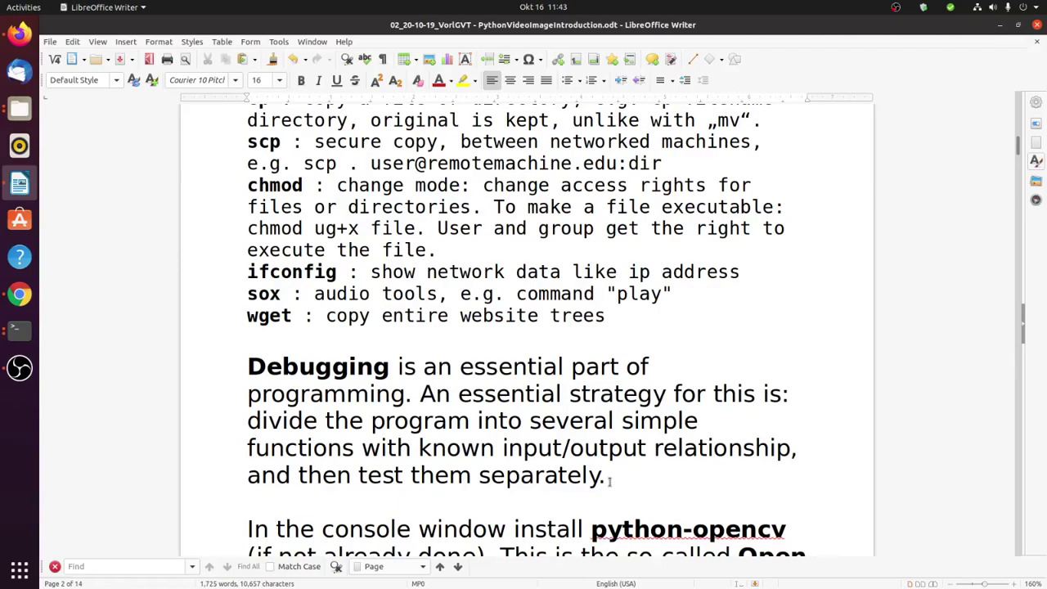
# Change python-opencv to python3-opencv and select the sudo apt install python3-opencv line.
pyautogui.scroll(-2, 253, 469)
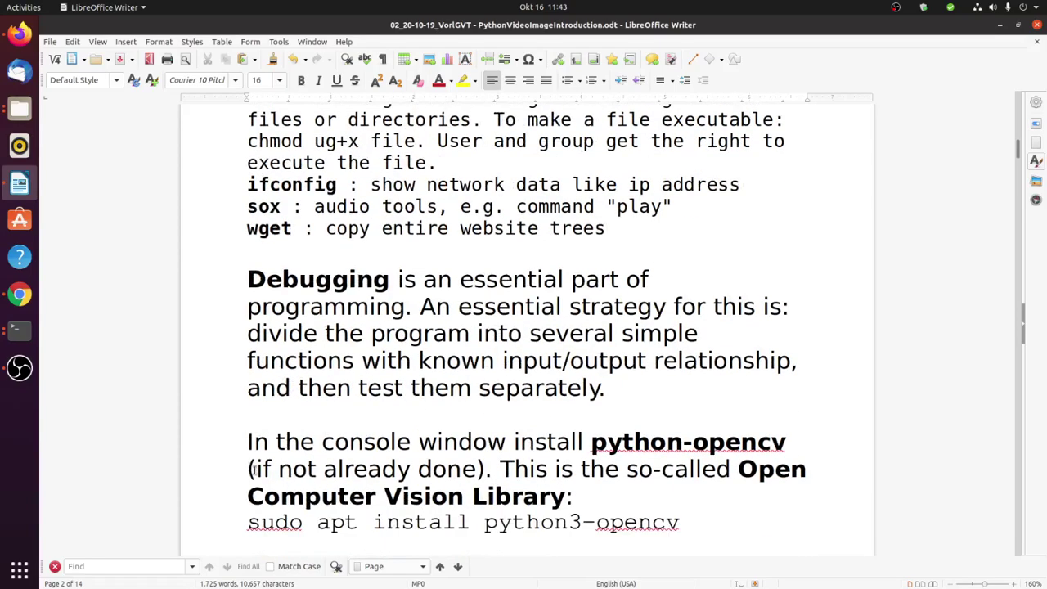
pyautogui.scroll(-5, 253, 470)
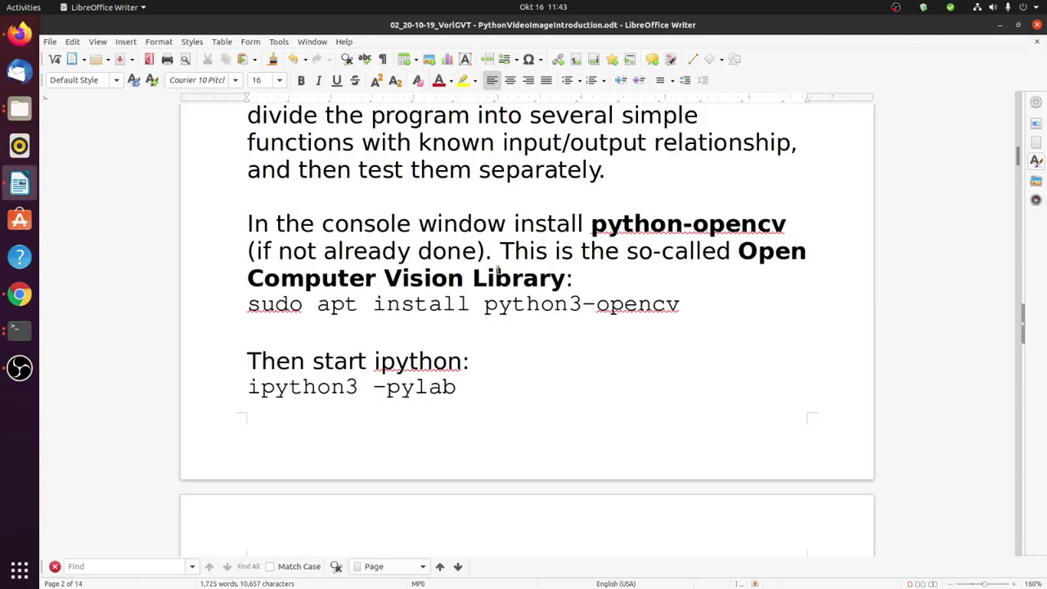
pyautogui.click(683, 223)
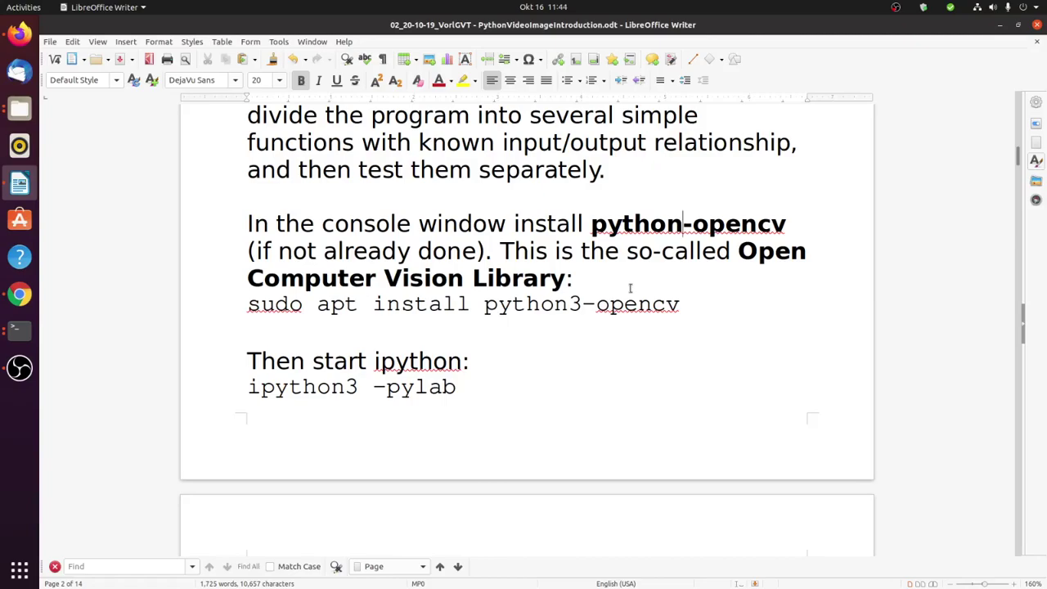
pyautogui.write('3')
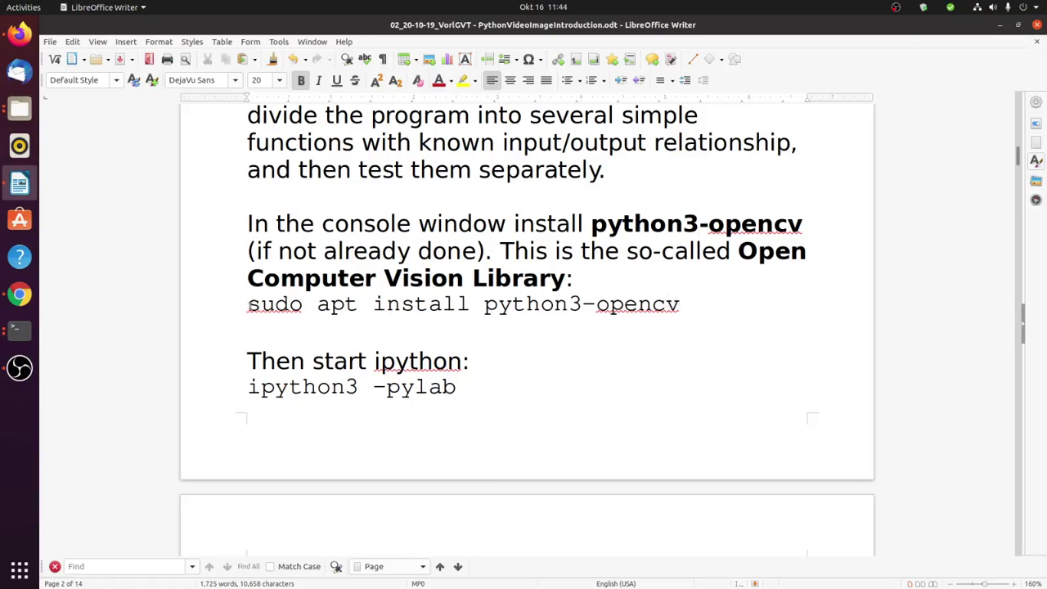
pyautogui.moveTo(247, 306); pyautogui.dragTo(680, 305)
# Copy the python3-opencv install command into the terminal, run it, then type ipython3 -pylab.
pyautogui.rightClick(638, 309)
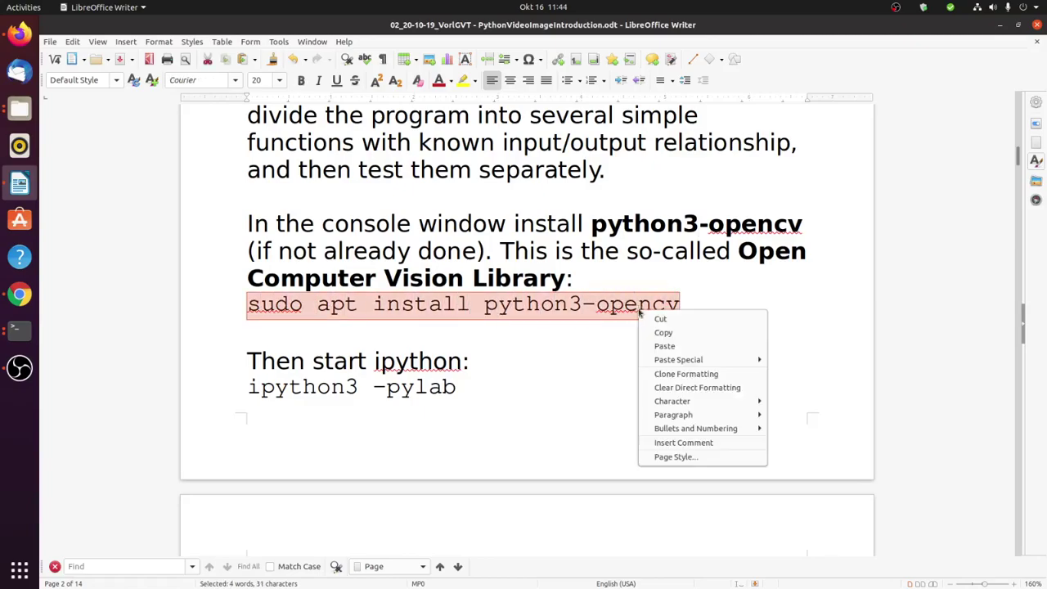
pyautogui.click(666, 331)
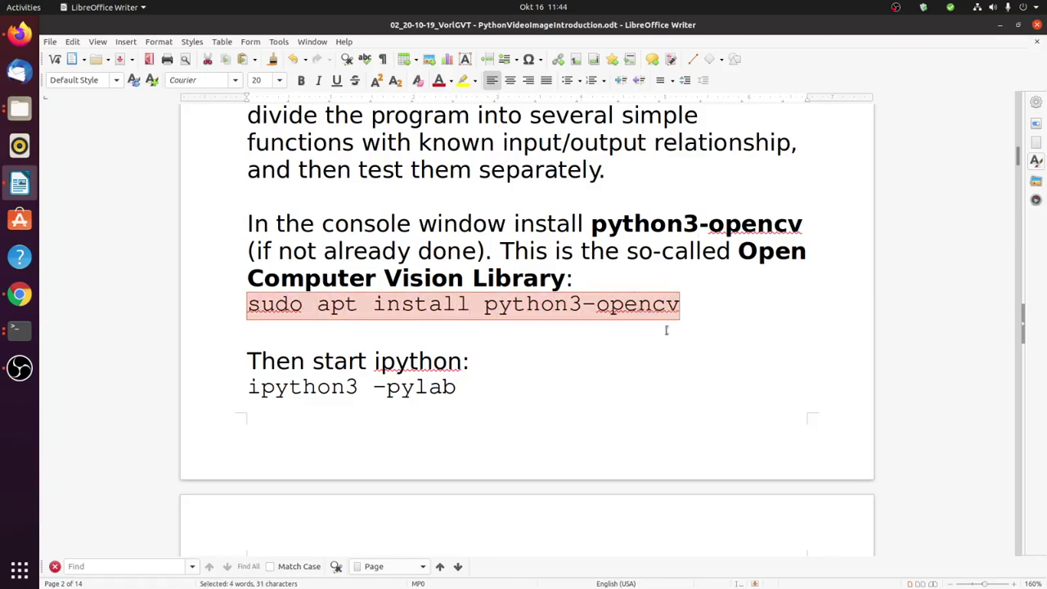
pyautogui.click(7, 329)
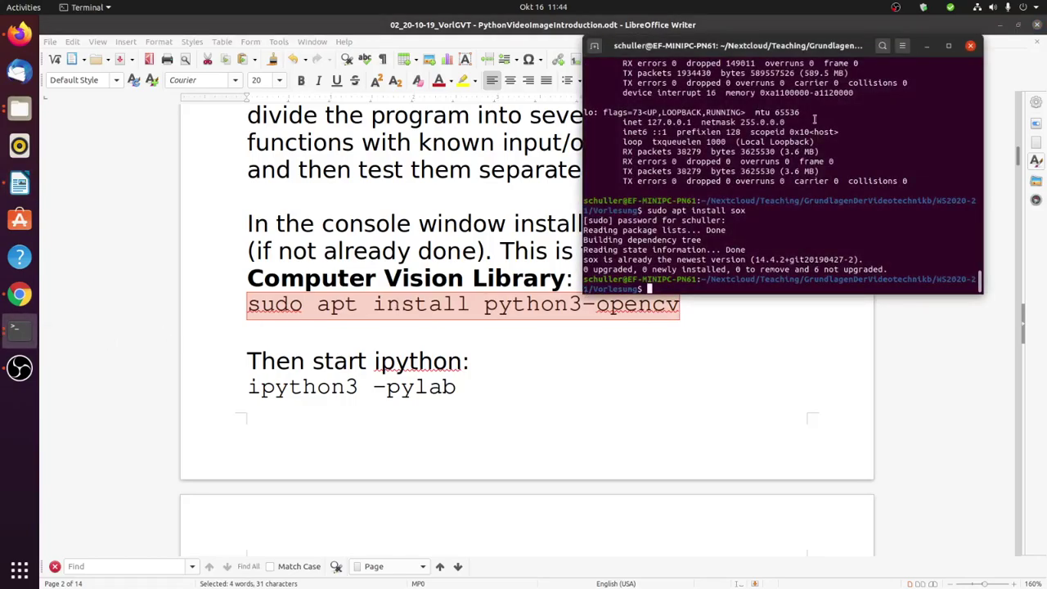
pyautogui.hotkey('ctrl', 'shift', 'v')
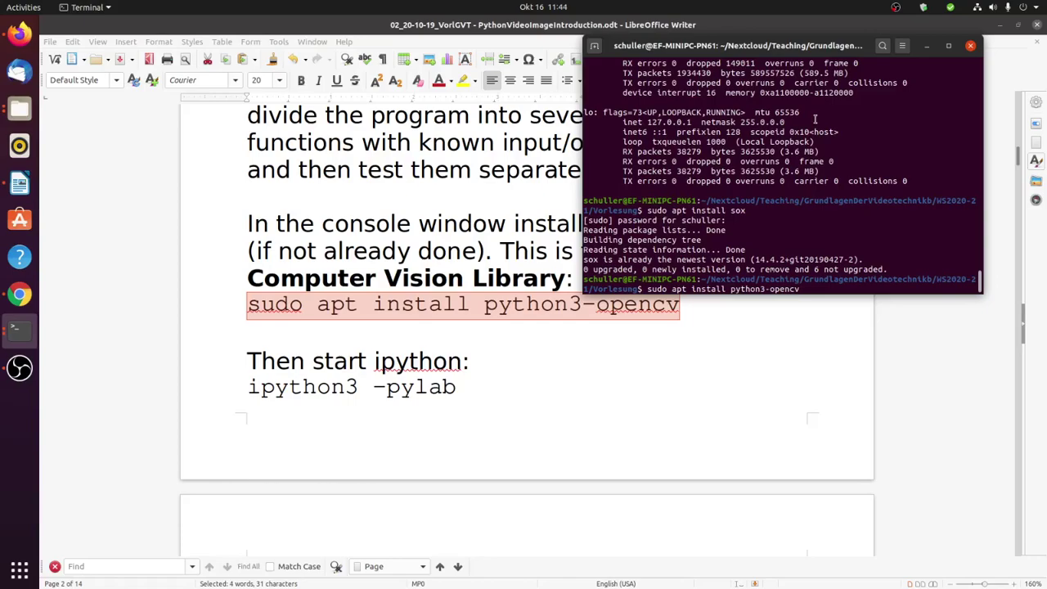
pyautogui.press('Return')
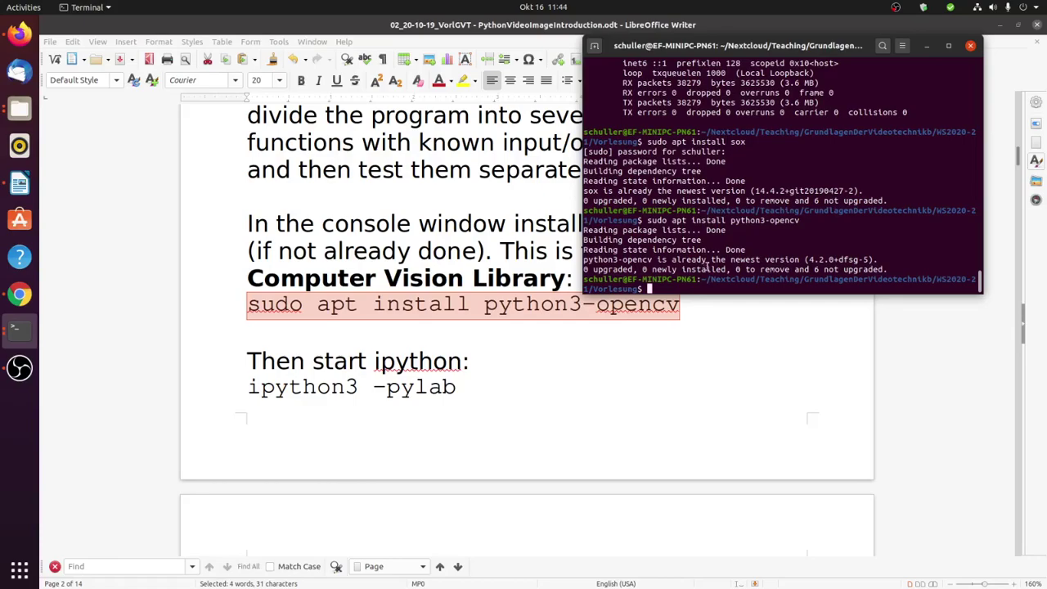
pyautogui.moveTo(748, 51); pyautogui.dragTo(768, 44)
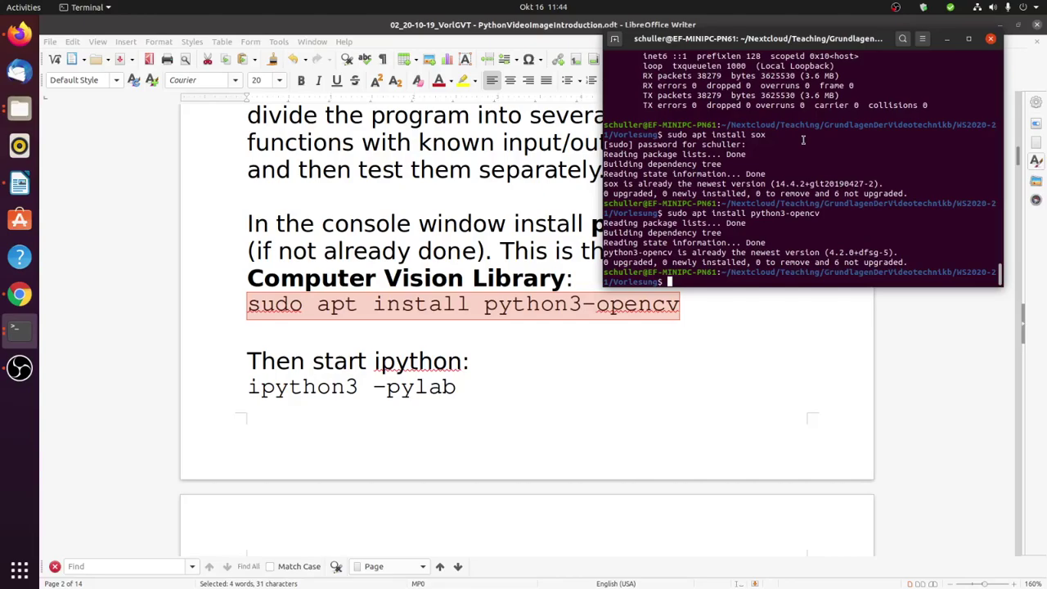
pyautogui.write('sudo apt install ipython')
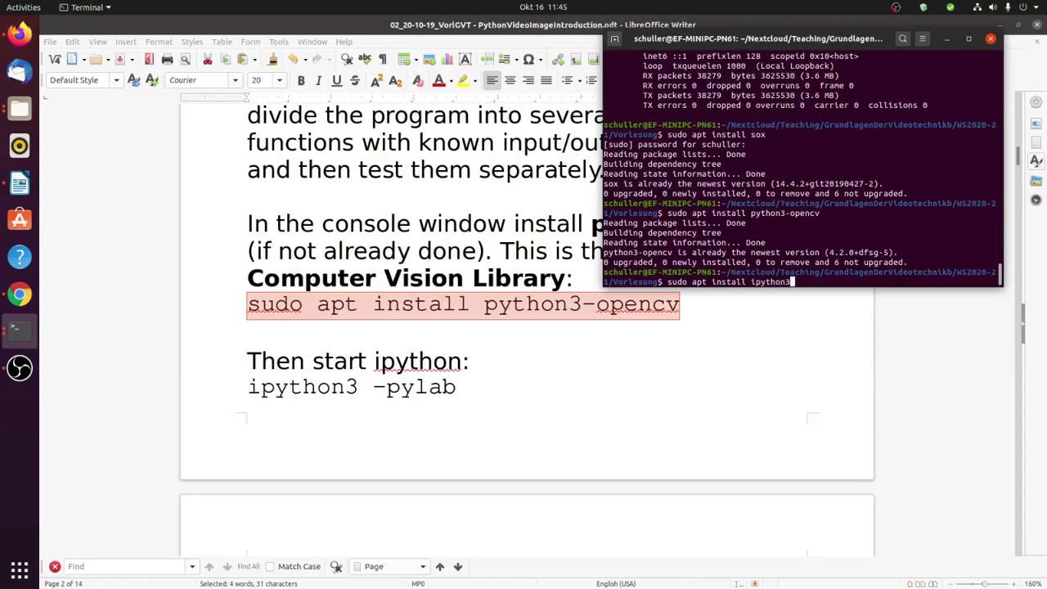
# Replace the partial command with sudo apt install ipython3, run it, and retype ipython3 -pylab.
pyautogui.write('3')
pyautogui.press('Return')
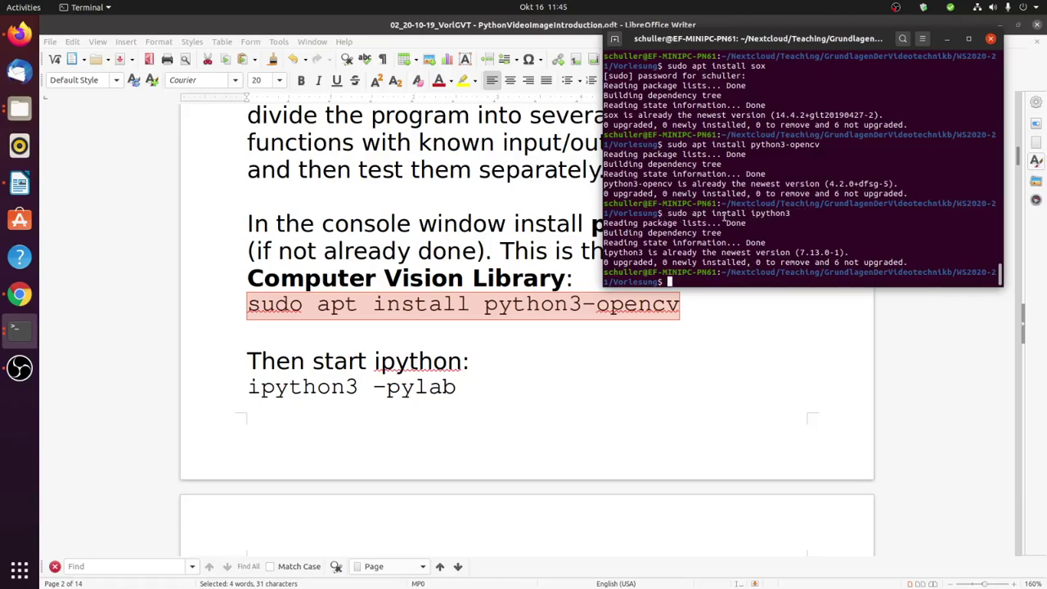
pyautogui.write('ipython3 -pylab')
# Launch IPython with pylab and evaluate 123+456, which returns 579.
pyautogui.press('Return')
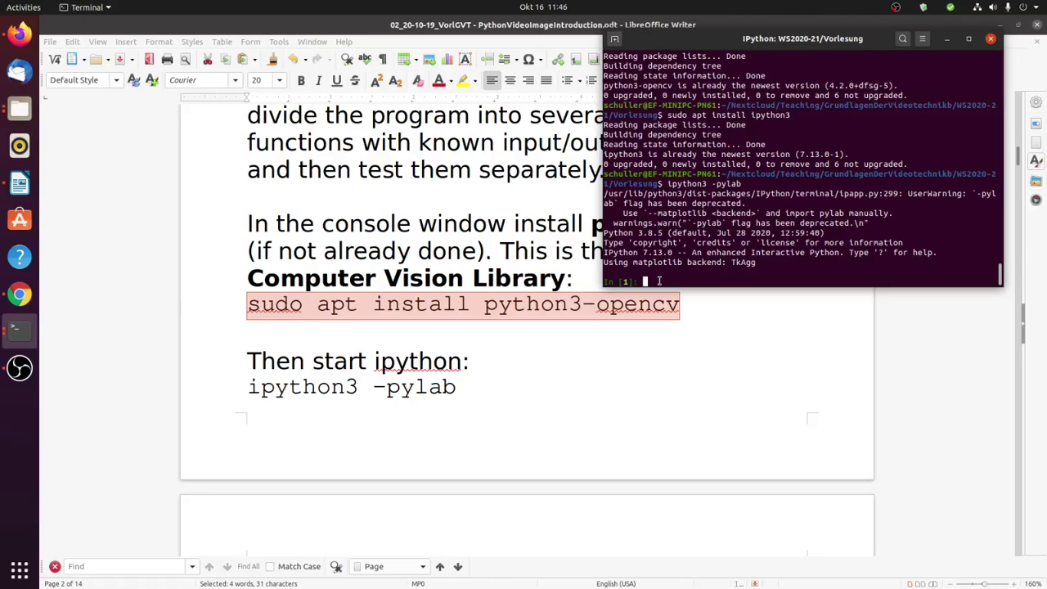
pyautogui.write('123+456')
pyautogui.press('Return')
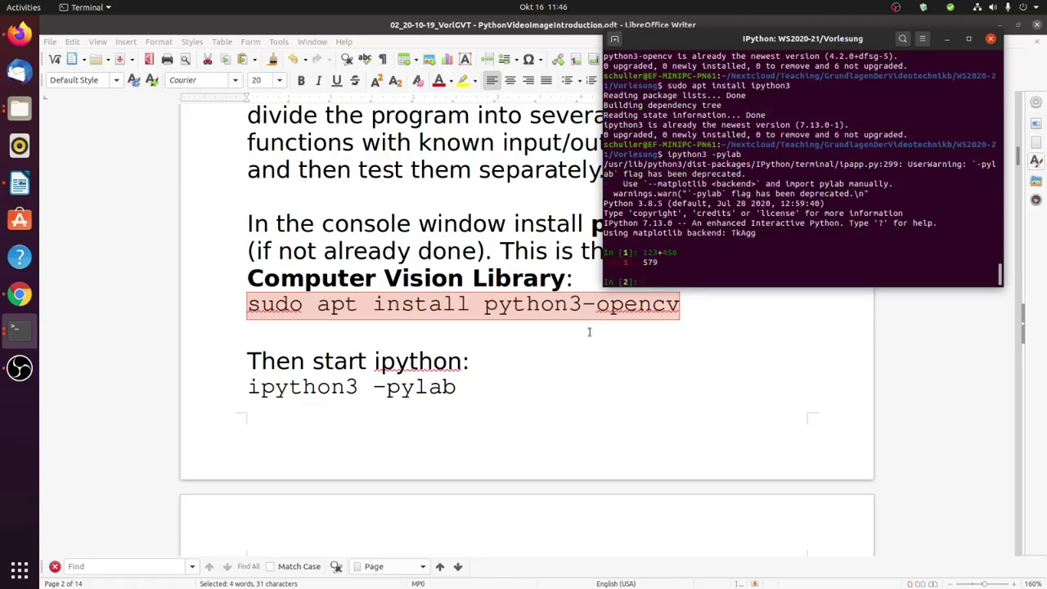
pyautogui.scroll(-5, 502, 374)
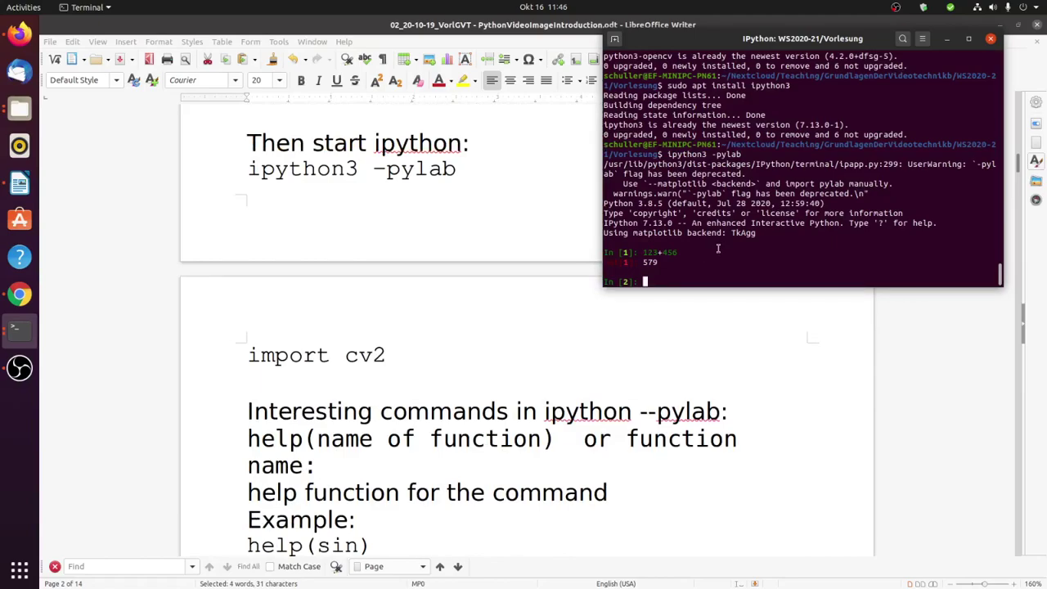
# Run import cv2 at the In [2] prompt, then type help(cv2).
pyautogui.write('import cv2')
pyautogui.press('Return')
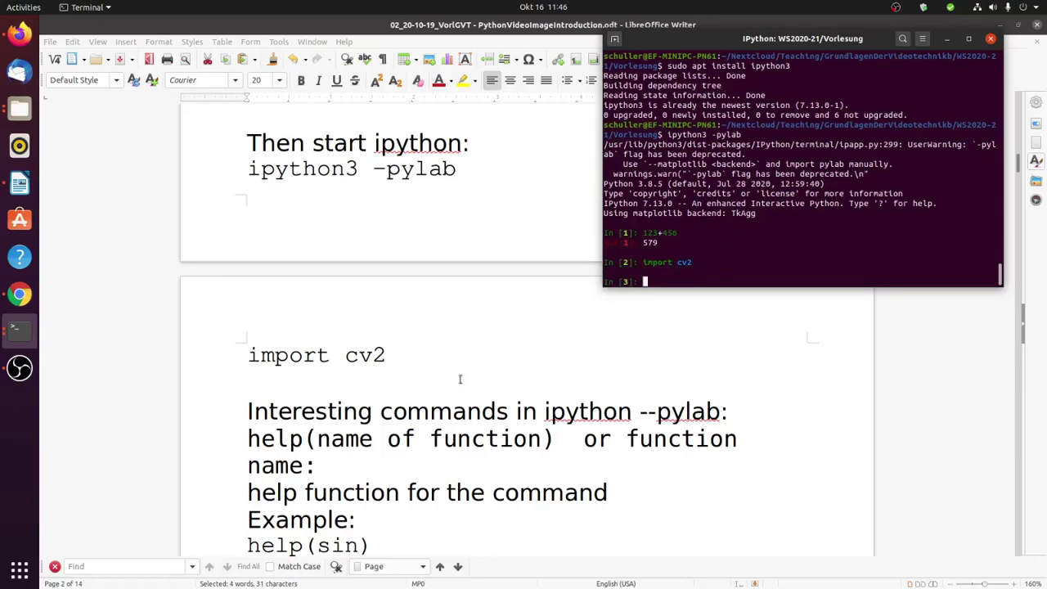
pyautogui.scroll(-1, 459, 378)
pyautogui.scroll(-1, 459, 379)
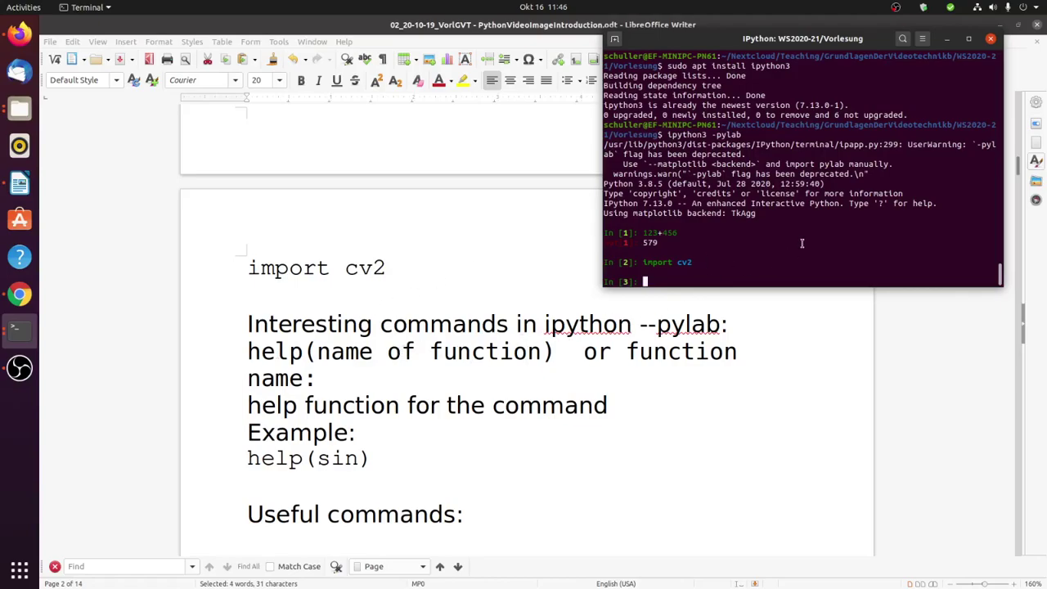
pyautogui.write('help(cv2)')
# Display help(cv2), page through its submodules and class listings, then quit back to IPython.
pyautogui.press('Return')
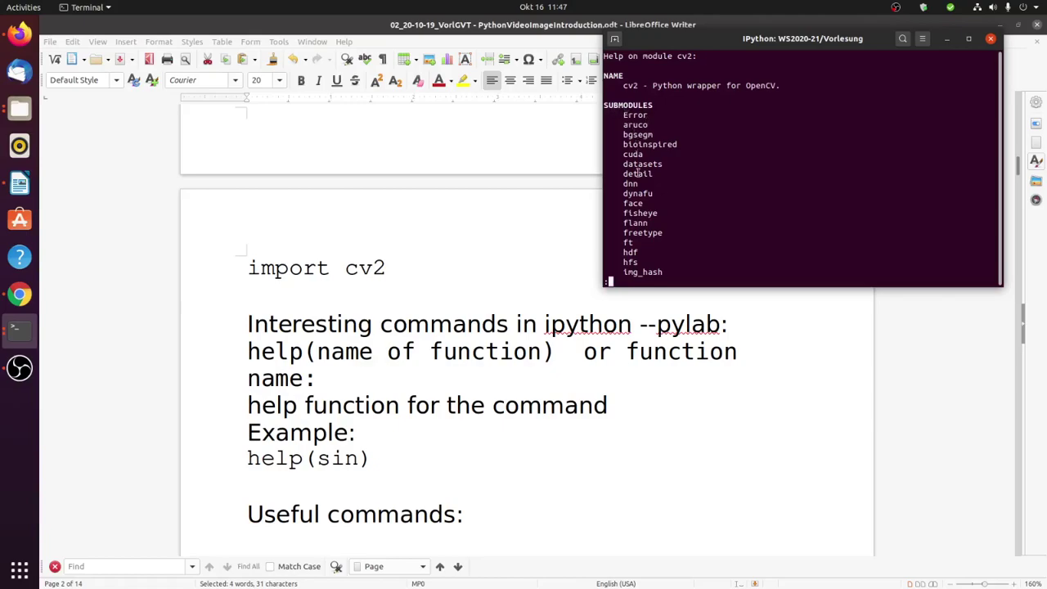
pyautogui.press('space')
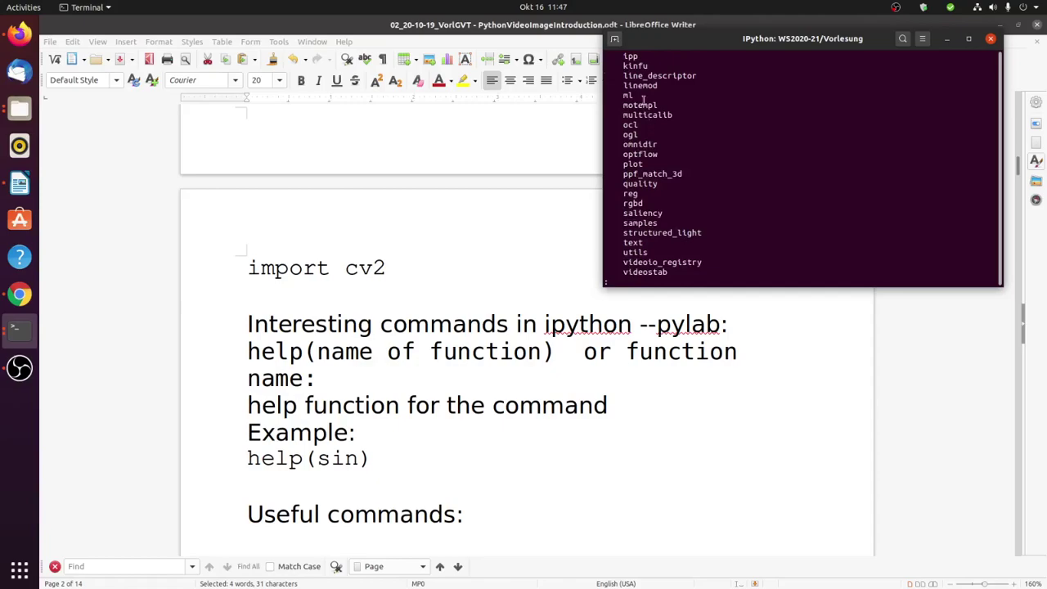
pyautogui.press('space')
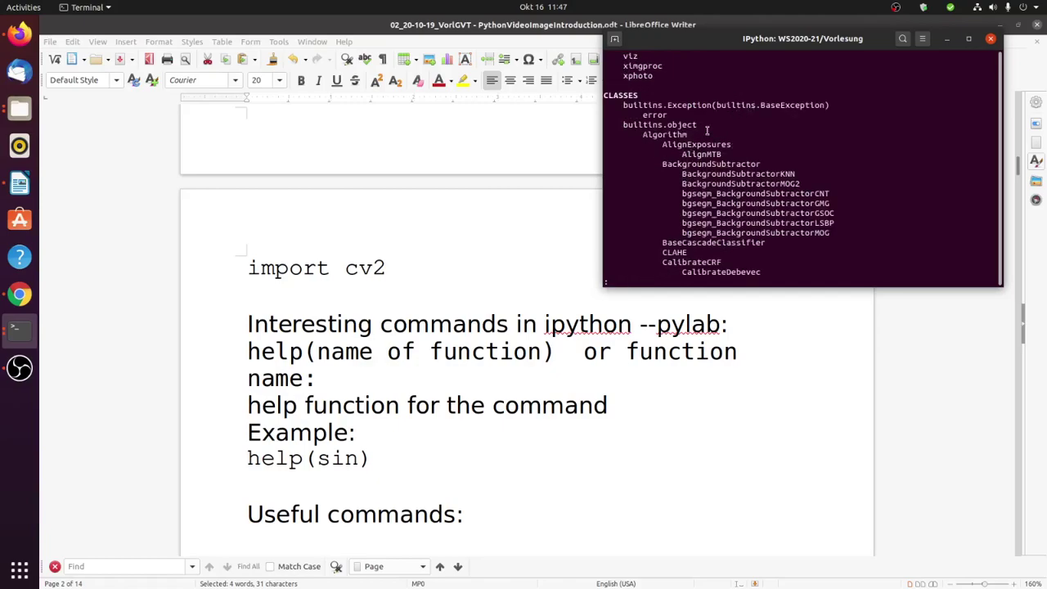
pyautogui.press('space')
pyautogui.press('space')
pyautogui.press('space')
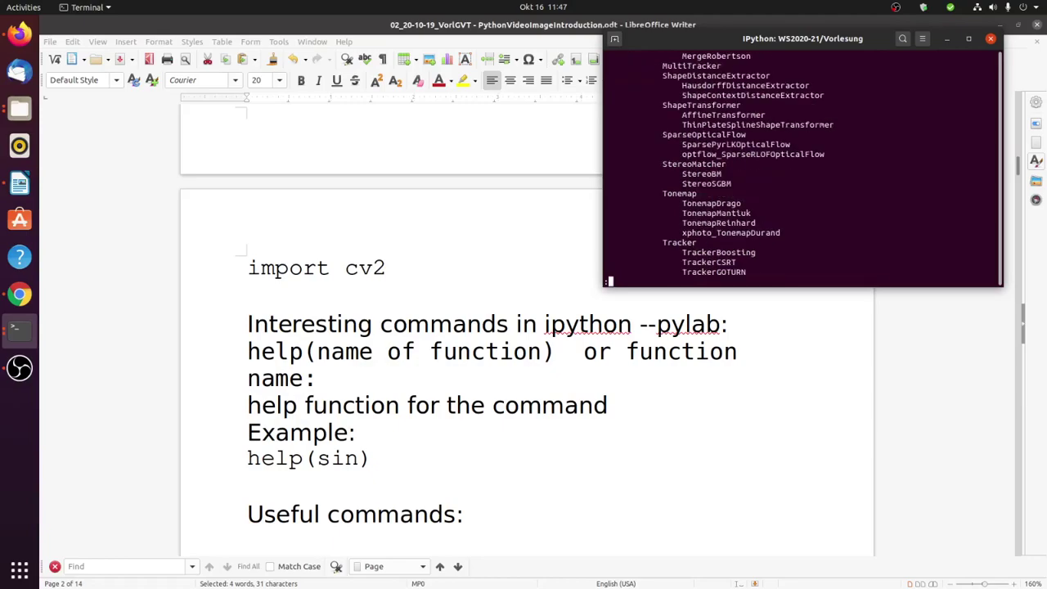
pyautogui.press('space')
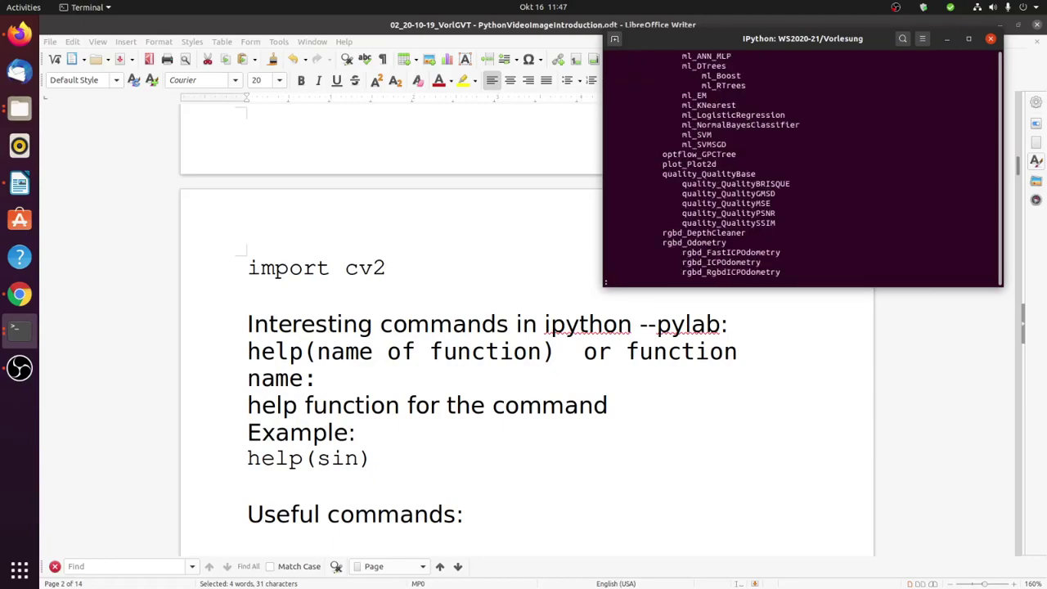
pyautogui.press('space')
pyautogui.press('space')
pyautogui.press('space')
pyautogui.press('space')
pyautogui.press('space')
pyautogui.press('space')
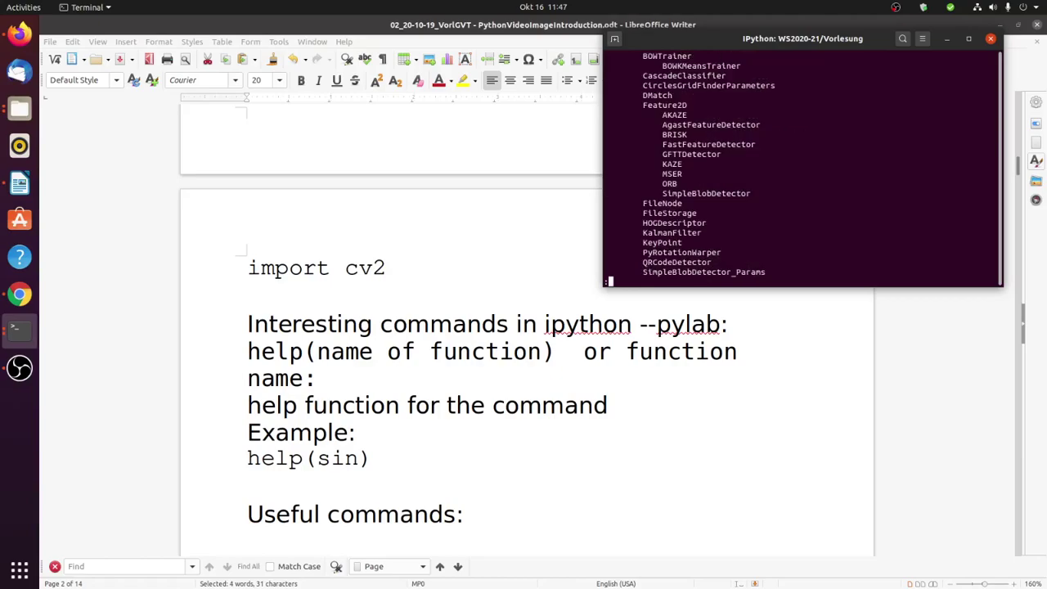
pyautogui.press('space')
pyautogui.press('space')
pyautogui.press('space')
pyautogui.press('space')
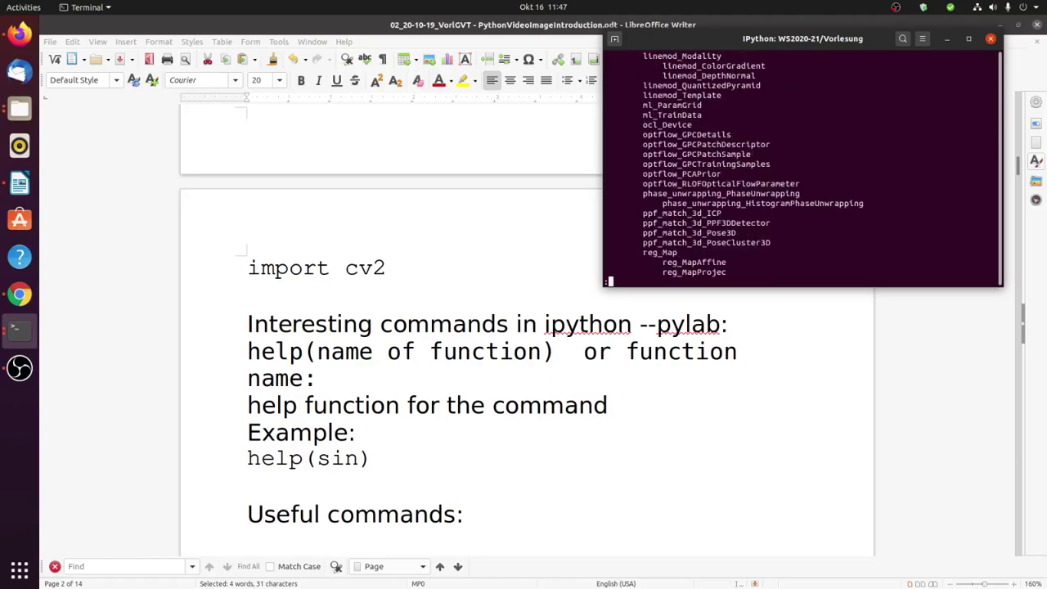
pyautogui.press('space')
pyautogui.press('space')
pyautogui.press('space')
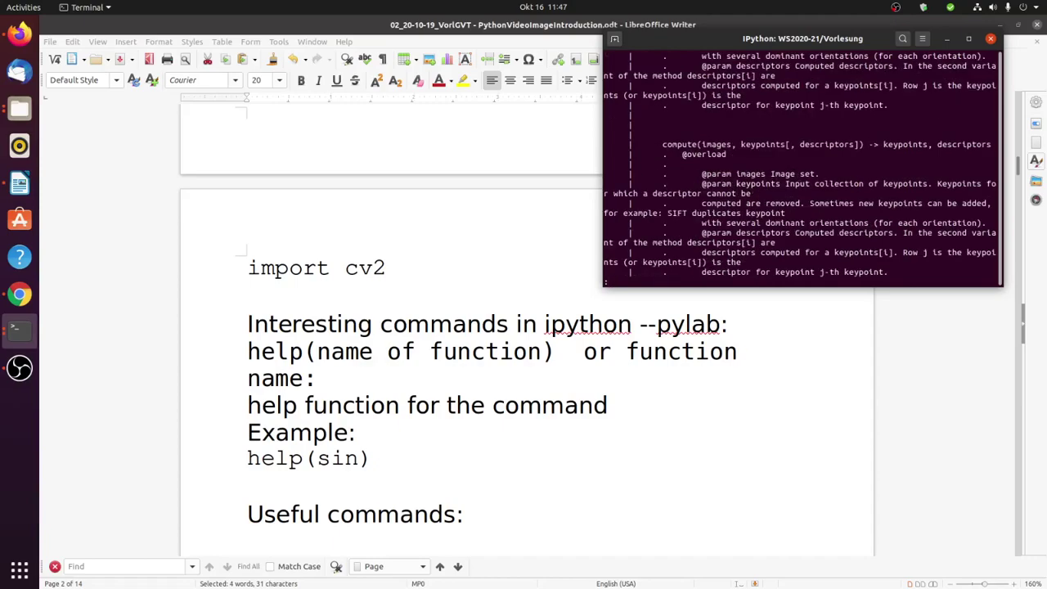
pyautogui.press('q')
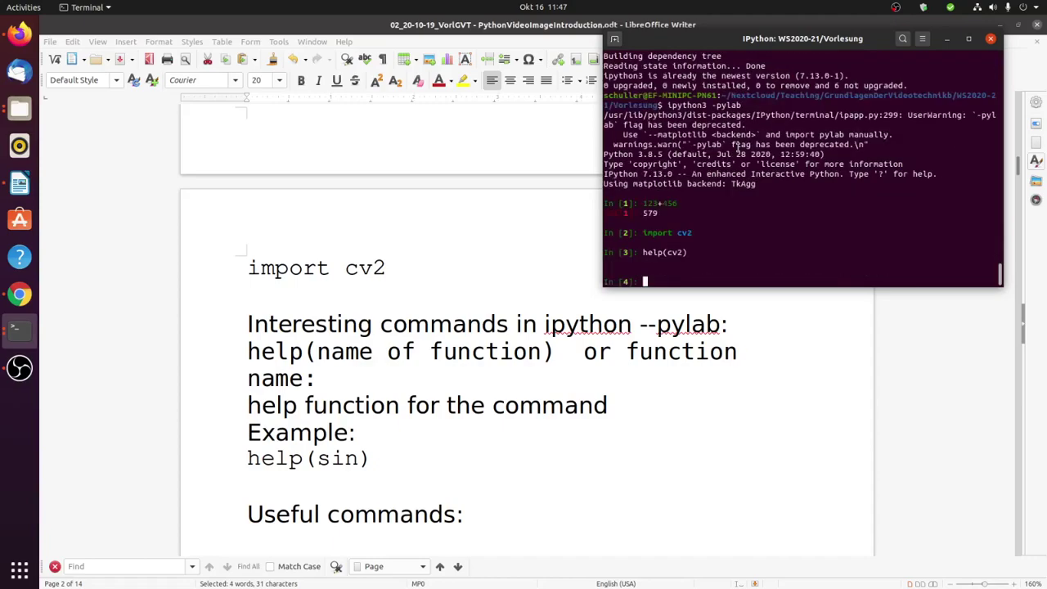
# Scroll the lecture down to the Useful commands list with cv2.imread, cv2.imwrite and cv2.imshow.
pyautogui.scroll(-3, 562, 375)
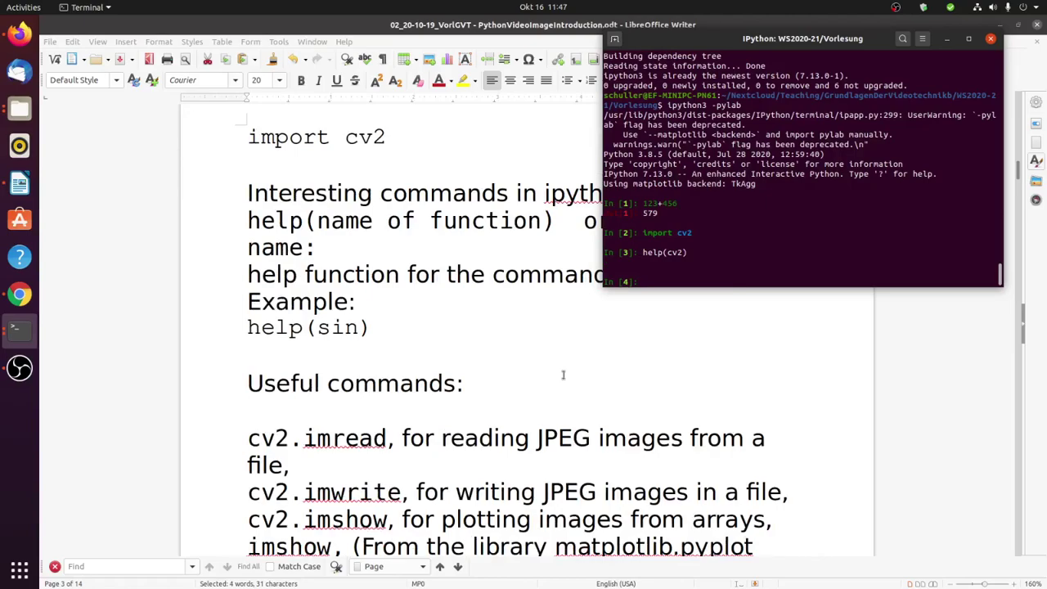
pyautogui.scroll(-1, 562, 374)
pyautogui.scroll(-1, 562, 374)
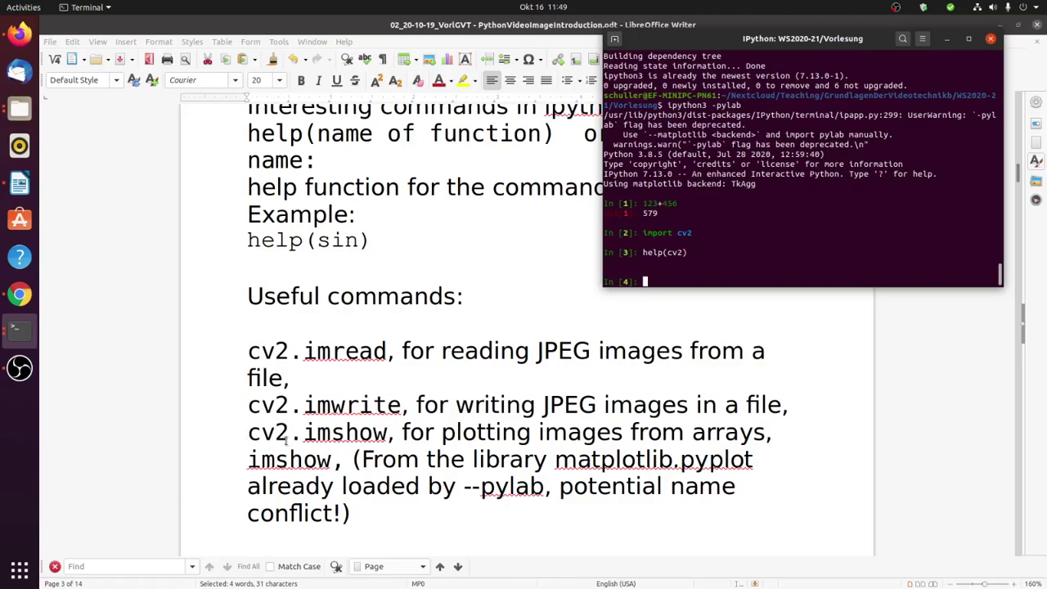
# Scroll to the Example section and end the IPython session with quit().
pyautogui.scroll(-3, 365, 459)
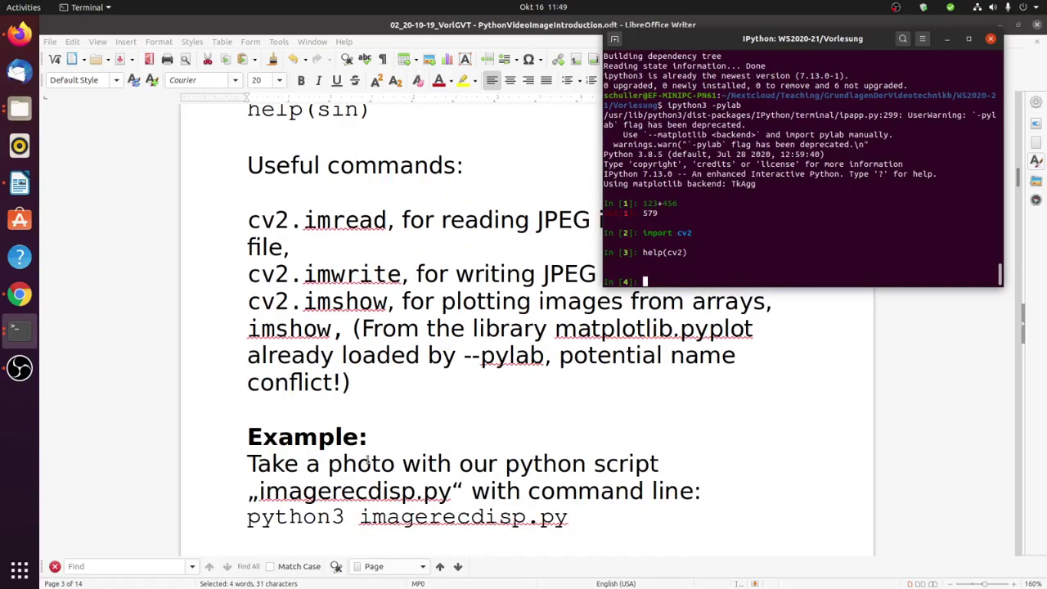
pyautogui.scroll(-2, 367, 459)
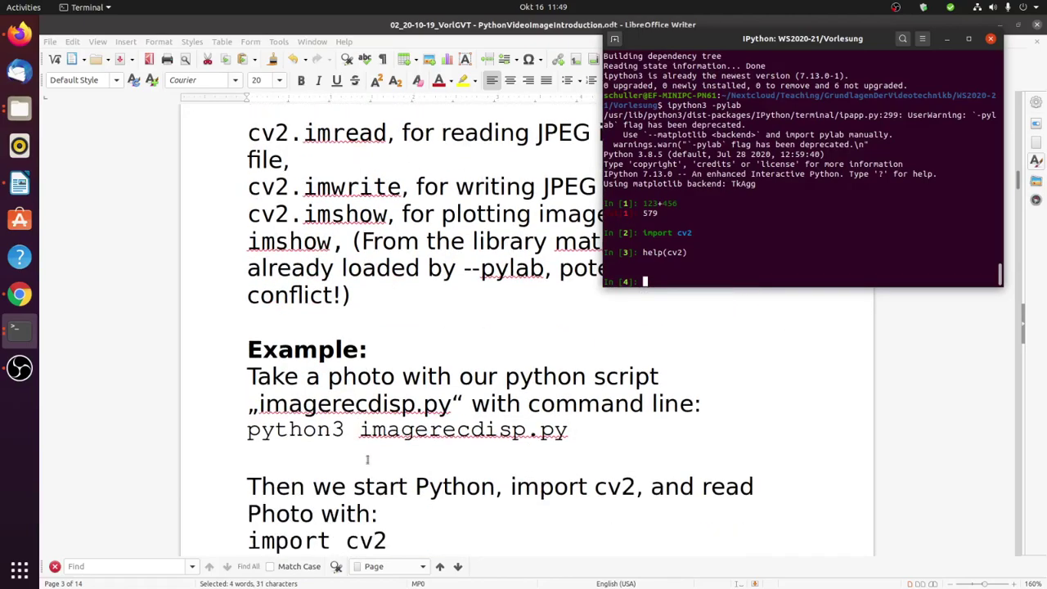
pyautogui.scroll(-1, 367, 459)
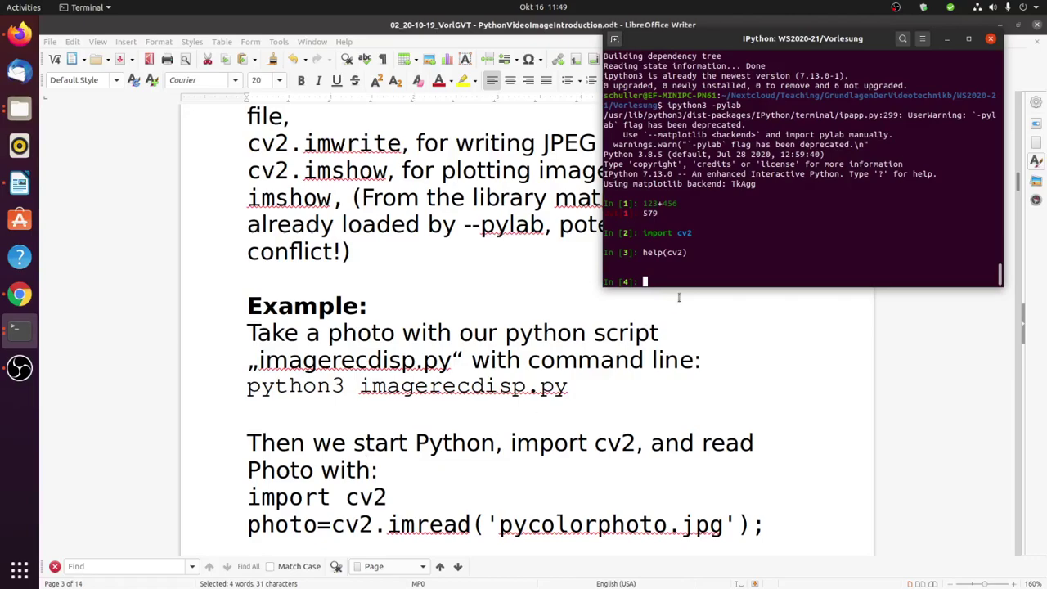
pyautogui.write('quit()')
pyautogui.press('Return')
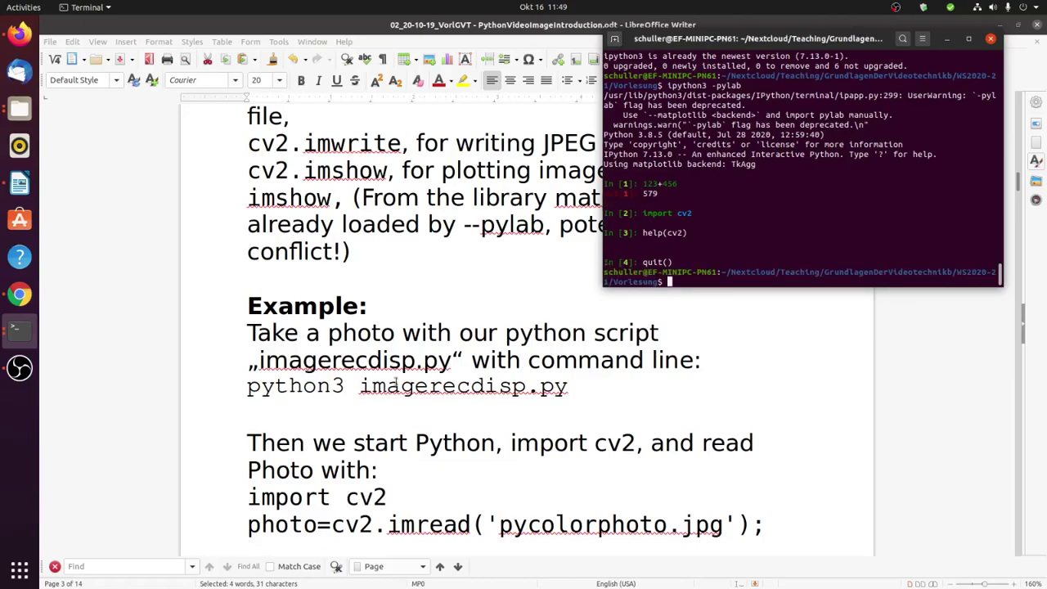
# Copy the script name imagerecdisp.py from the lecture document and return to Terminal.
pyautogui.click(391, 386)
pyautogui.moveTo(391, 386); pyautogui.dragTo(569, 386)
pyautogui.rightClick(551, 385)
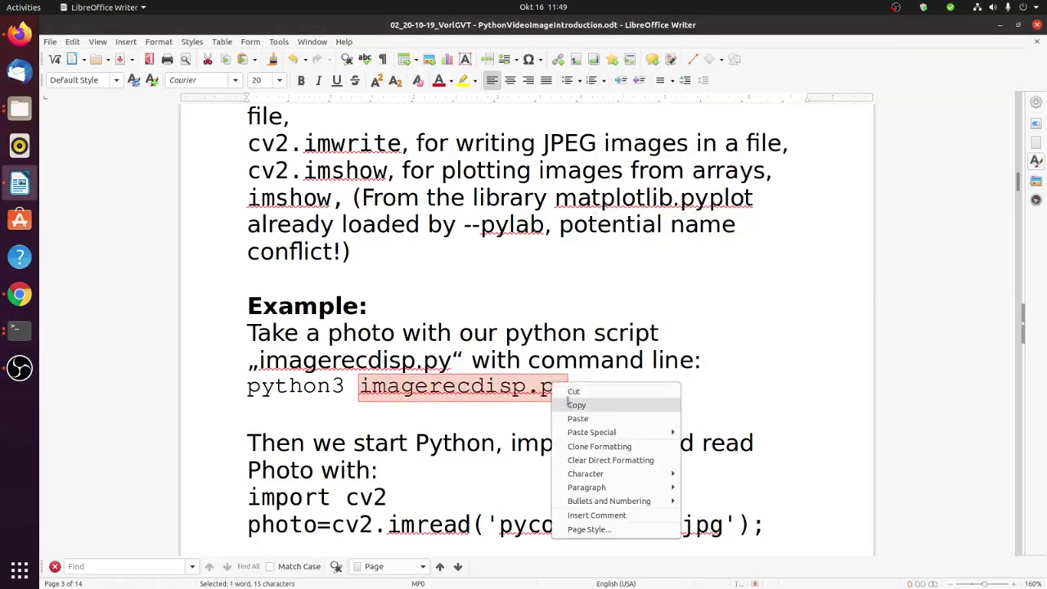
pyautogui.click(570, 404)
pyautogui.click(20, 331)
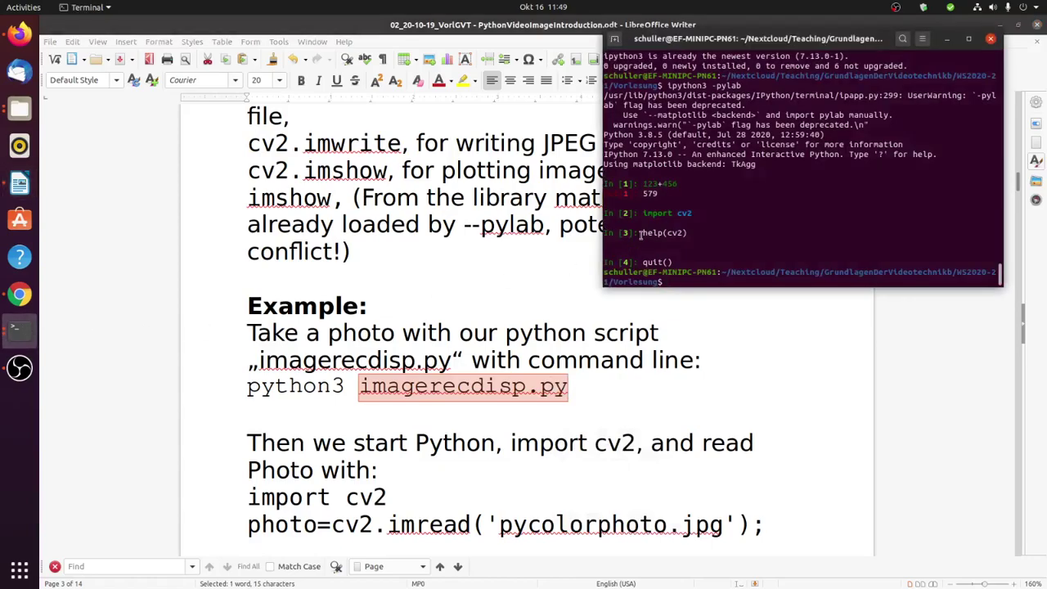
# Run 'gedit imagerecdisp.py &' and move the editor window to the right beside the lecture.
pyautogui.write('gedit')
pyautogui.hotkey('ctrl', 'shift', 'v')
pyautogui.write('&')
pyautogui.press('Return')
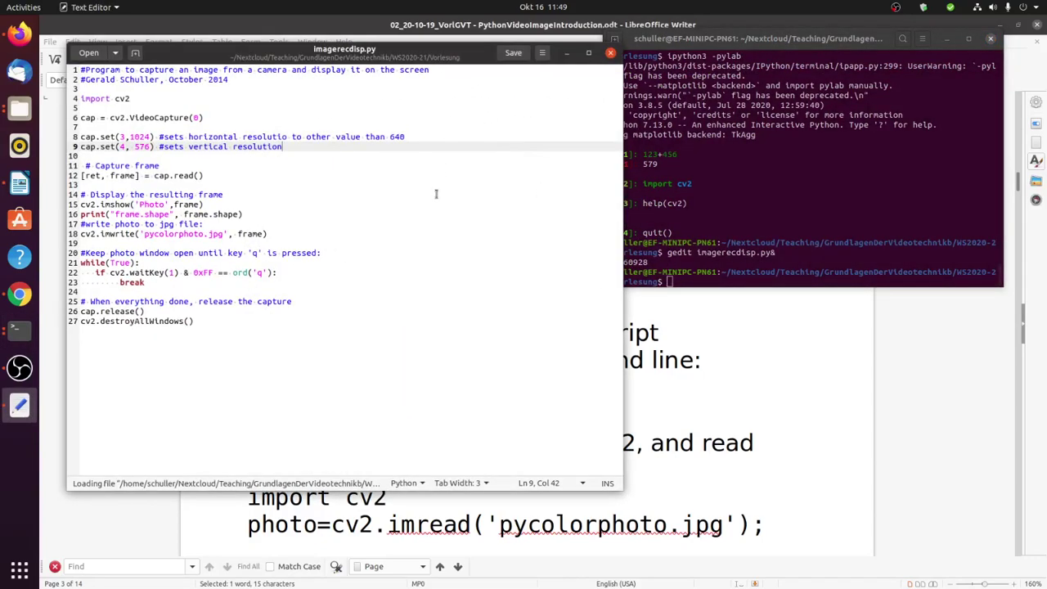
pyautogui.moveTo(339, 60); pyautogui.dragTo(743, 117)
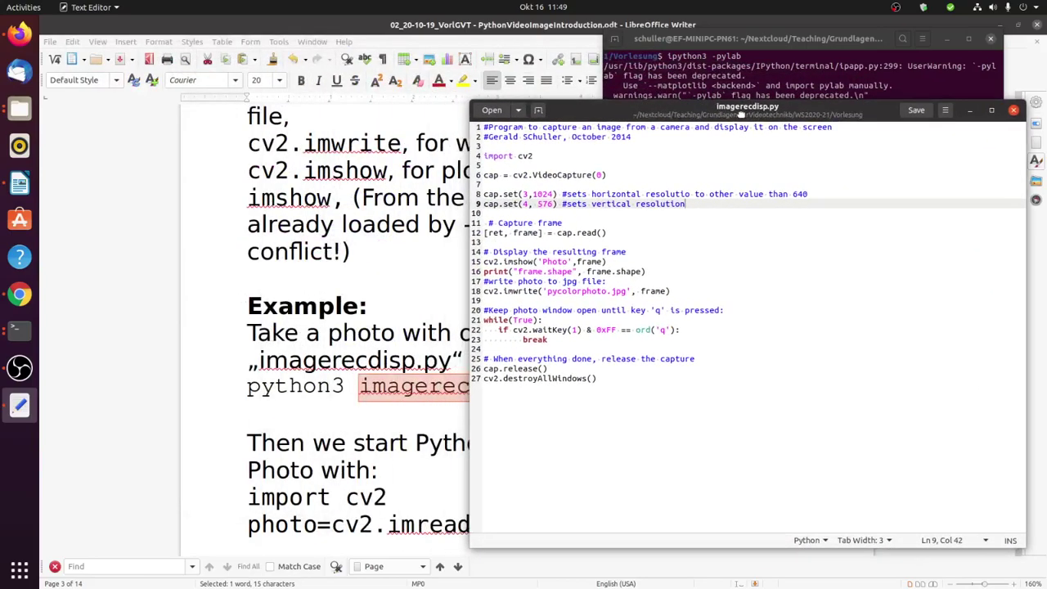
pyautogui.moveTo(622, 115); pyautogui.dragTo(771, 124)
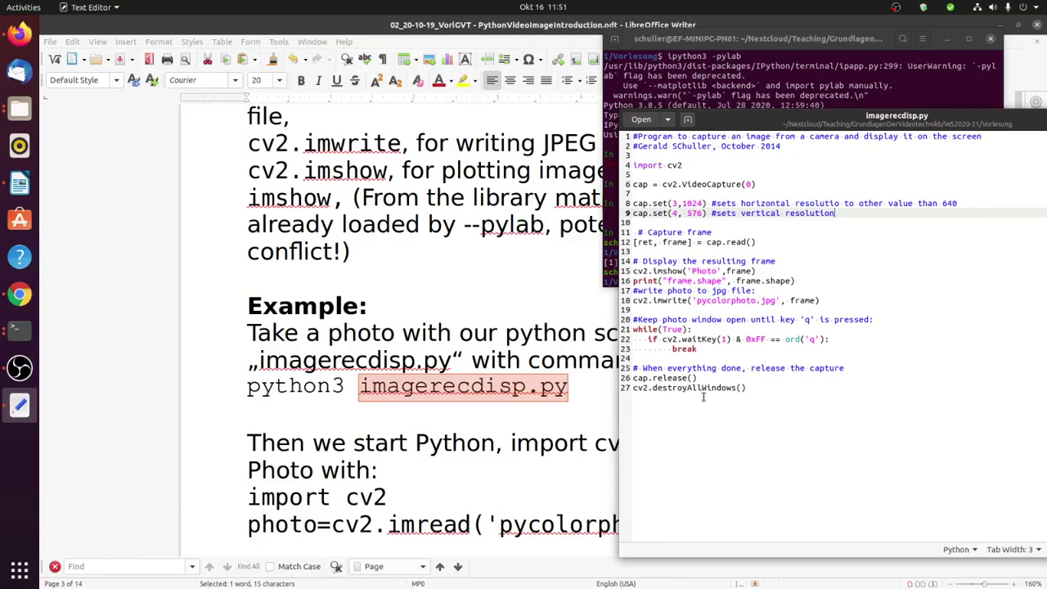
# Run python3 imagerecdisp.py in the terminal to open a live webcam Photo window.
pyautogui.click(733, 67)
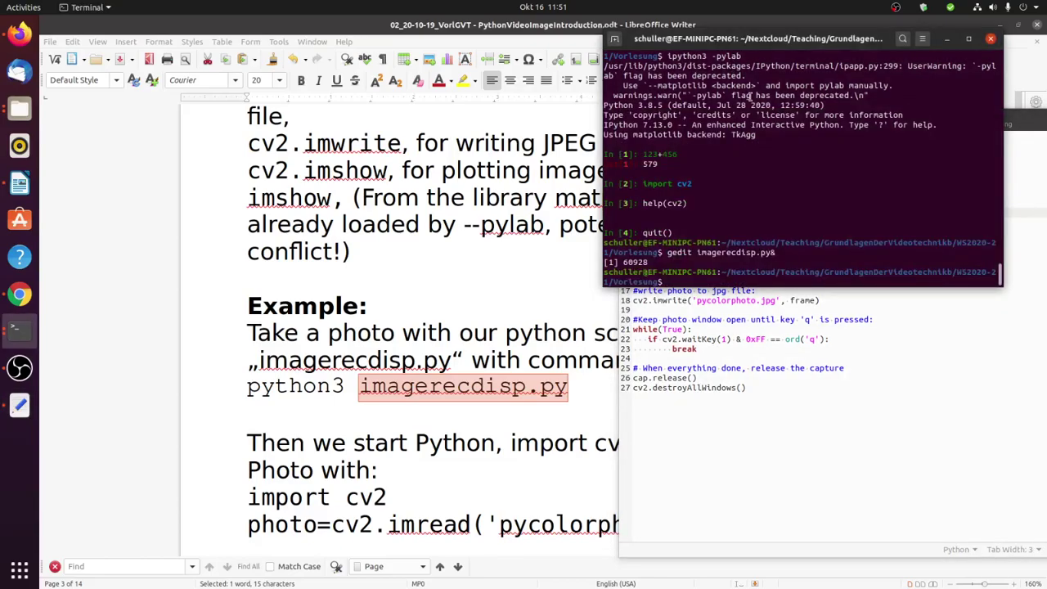
pyautogui.write('python3 imagerecdisp.py')
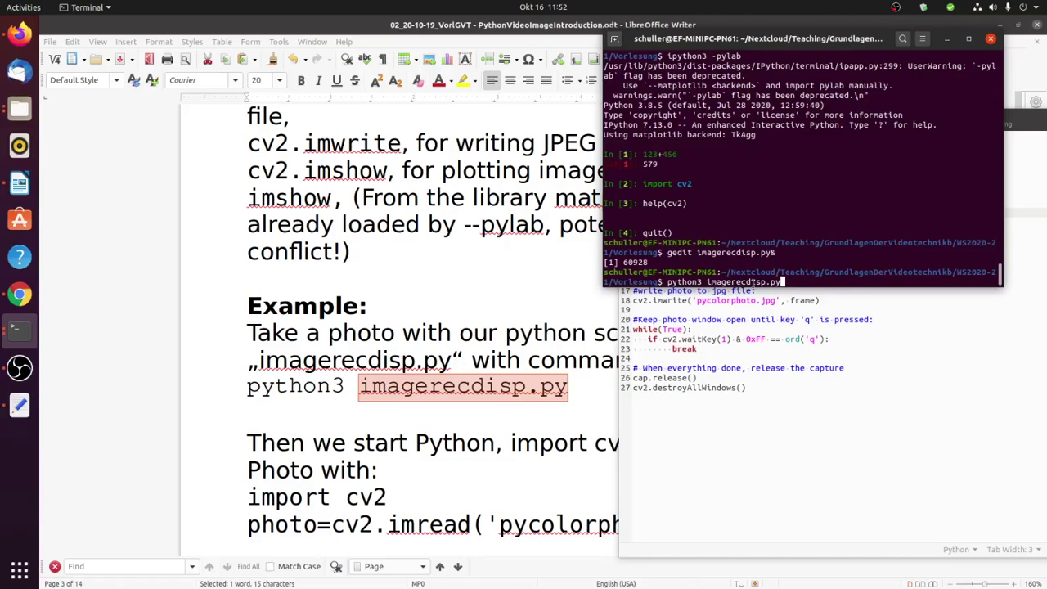
pyautogui.press('Return')
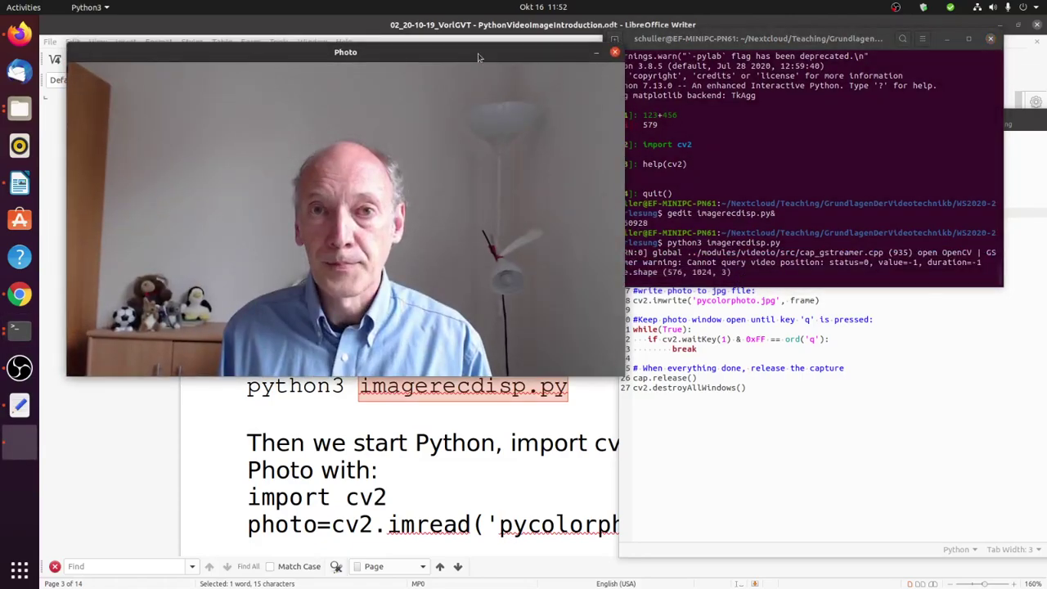
# Move the Photo window aside and press q to close it, ending the script.
pyautogui.moveTo(479, 57); pyautogui.dragTo(551, 100)
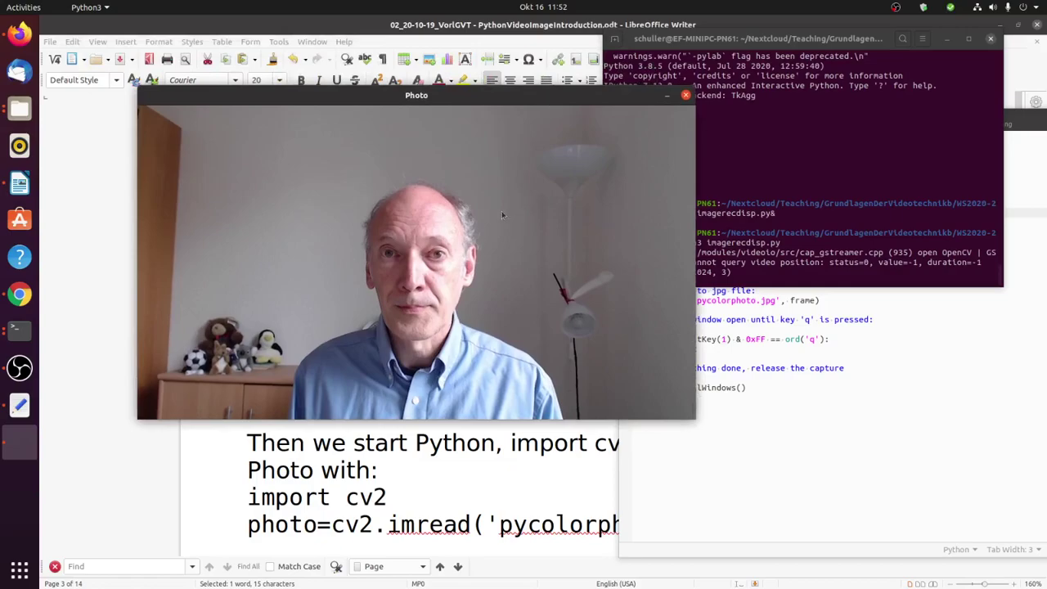
pyautogui.press('q')
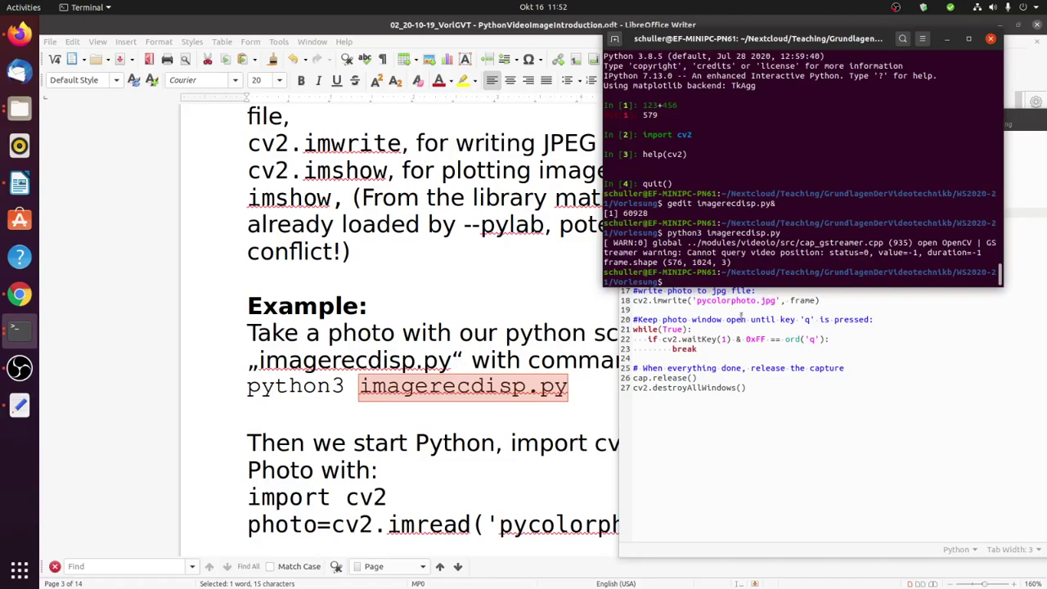
# Copy the file name pycolorphoto.jpg from line 18 of the script in gedit.
pyautogui.click(736, 303)
pyautogui.moveTo(696, 300); pyautogui.dragTo(777, 300)
pyautogui.rightClick(766, 303)
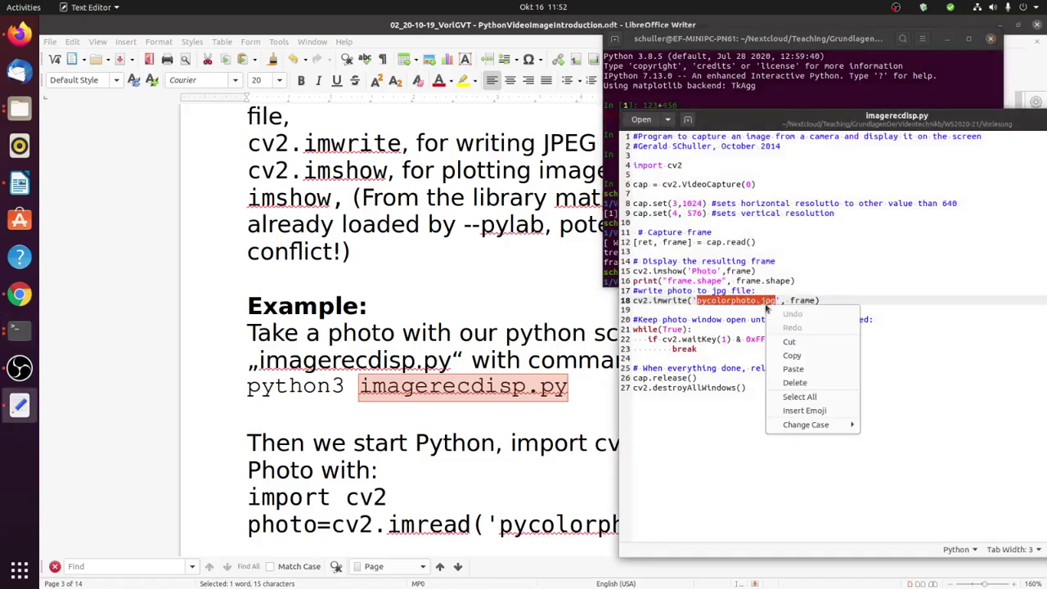
pyautogui.click(793, 360)
# Open pycolorphoto.jpg in Image Viewer with eog pycolorphoto.jpg&, then close the viewer.
pyautogui.click(818, 87)
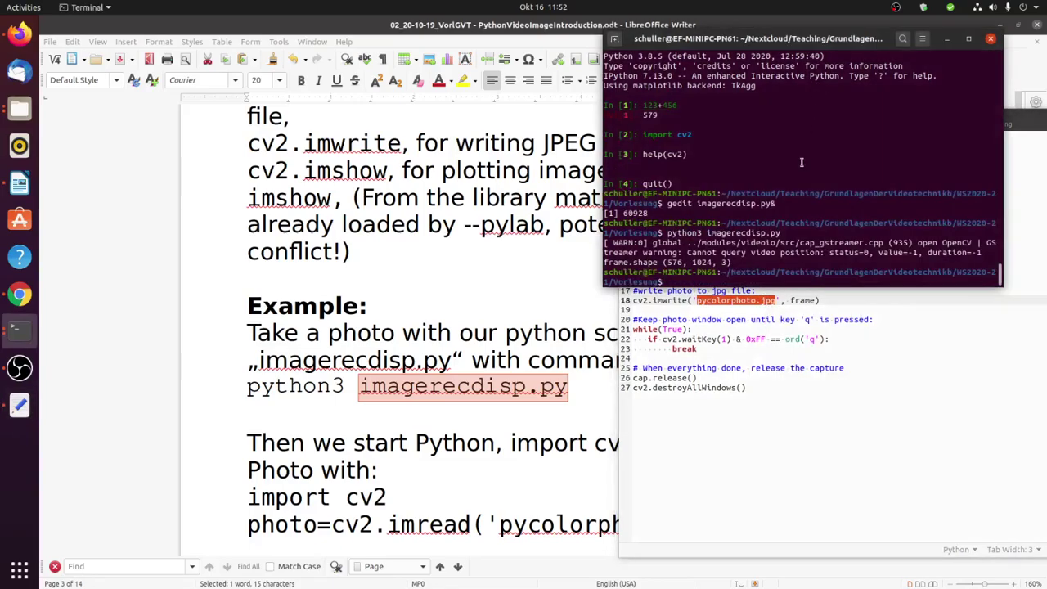
pyautogui.write('eog')
pyautogui.hotkey('ctrl', 'shift', 'v')
pyautogui.write('&')
pyautogui.press('Return')
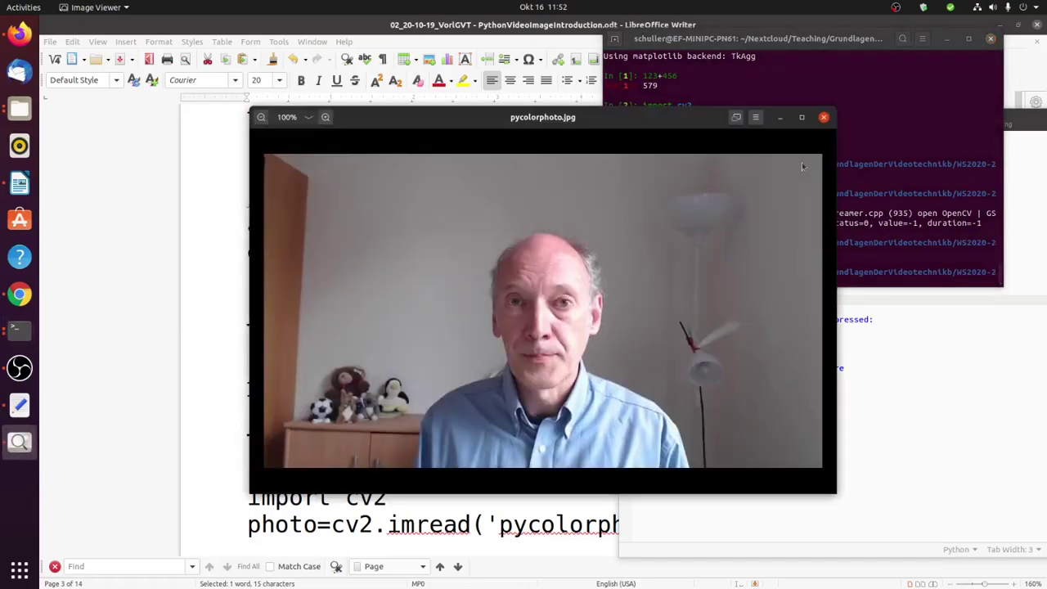
pyautogui.click(823, 117)
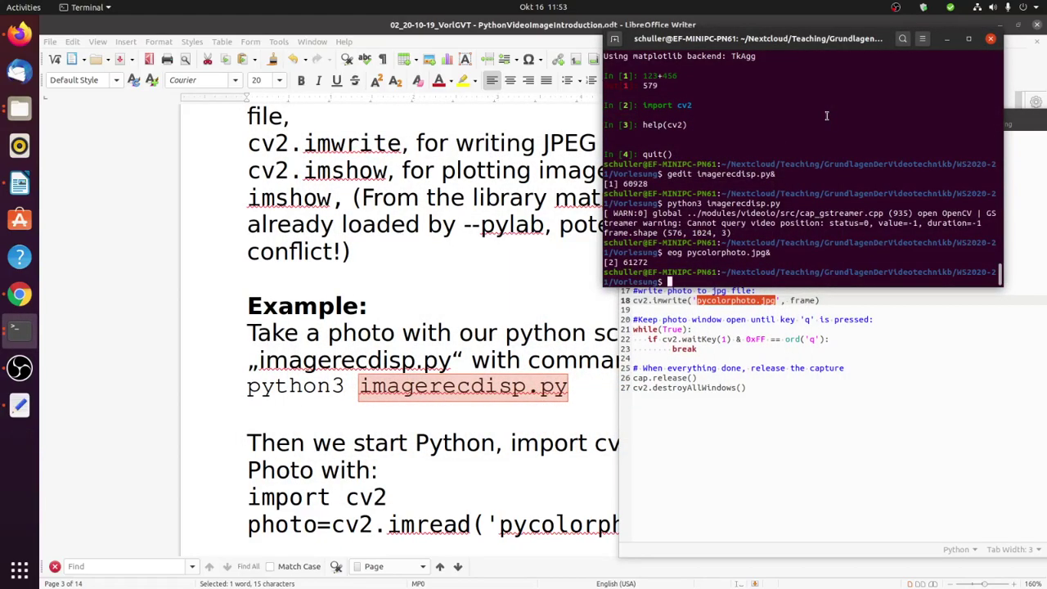
# Edit the recalled command into ls -l pycolorphoto.jpg to list its size in bytes.
pyautogui.press('Up')
pyautogui.press('BackSpace')
pyautogui.press('Left')
pyautogui.press('Left')
pyautogui.press('Left')
pyautogui.press('Left')
pyautogui.press('Left')
pyautogui.press('Left')
pyautogui.press('Left')
pyautogui.press('Left')
pyautogui.press('Left')
pyautogui.press('Left')
pyautogui.press('Left')
pyautogui.press('Left')
pyautogui.press('Left')
pyautogui.press('Left')
pyautogui.press('Left')
pyautogui.press('Left')
pyautogui.press('Left')
pyautogui.press('BackSpace')
pyautogui.press('BackSpace')
pyautogui.press('BackSpace')
pyautogui.write('ls -l')
pyautogui.press('Return')
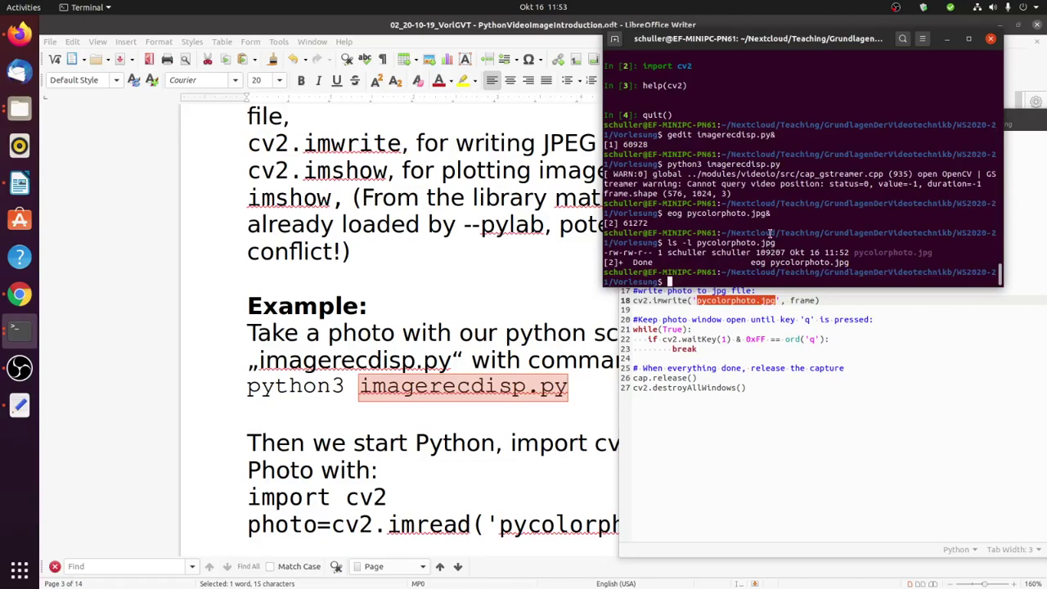
# Rerun the listing as ls -lh to show the size as 107K, then return to Writer.
pyautogui.press('Up')
pyautogui.press('Left')
pyautogui.press('Left')
pyautogui.press('Left')
pyautogui.press('Left')
pyautogui.press('Left')
pyautogui.press('Left')
pyautogui.press('Left')
pyautogui.press('Left')
pyautogui.press('Left')
pyautogui.press('Left')
pyautogui.press('Left')
pyautogui.press('Left')
pyautogui.press('Left')
pyautogui.press('Left')
pyautogui.press('Left')
pyautogui.press('Left')
pyautogui.press('Left')
pyautogui.write('h')
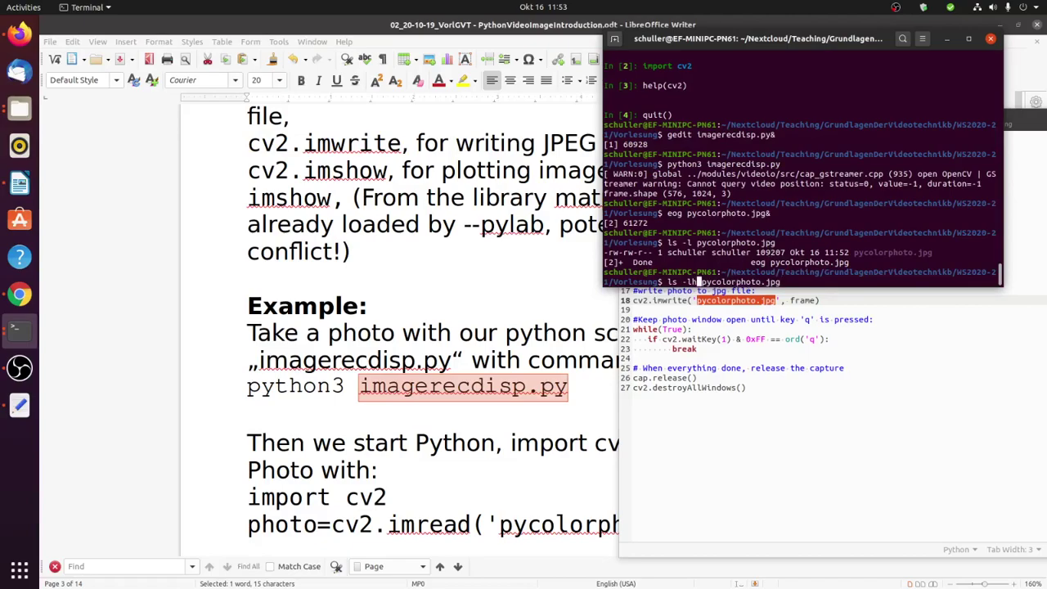
pyautogui.press('Return')
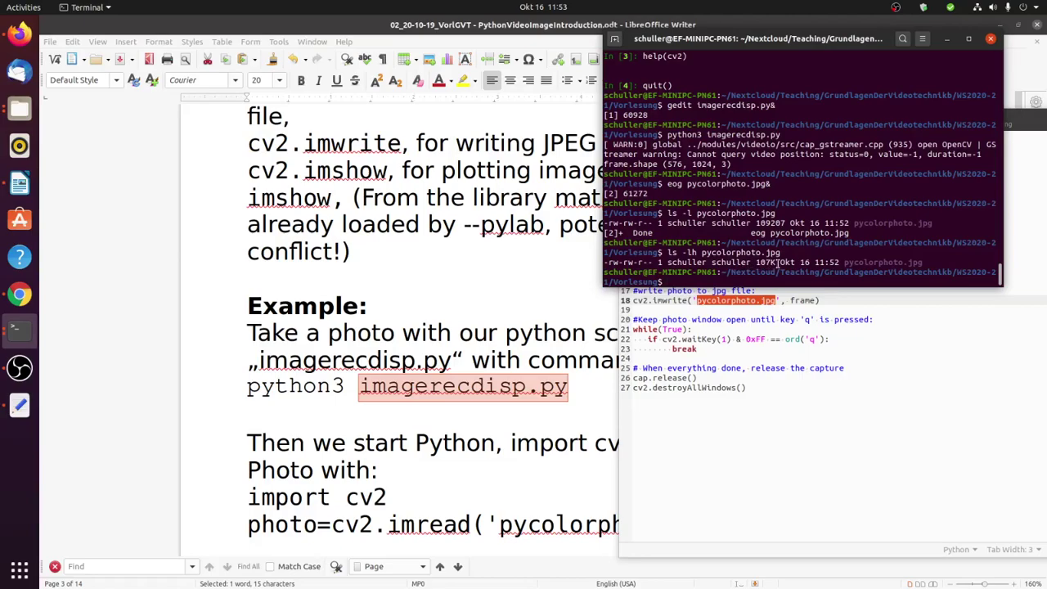
pyautogui.click(472, 433)
# Read the notes on loading pycolorphoto.jpg and its shape (480, 640, 3), then bring Terminal forward.
pyautogui.click(475, 435)
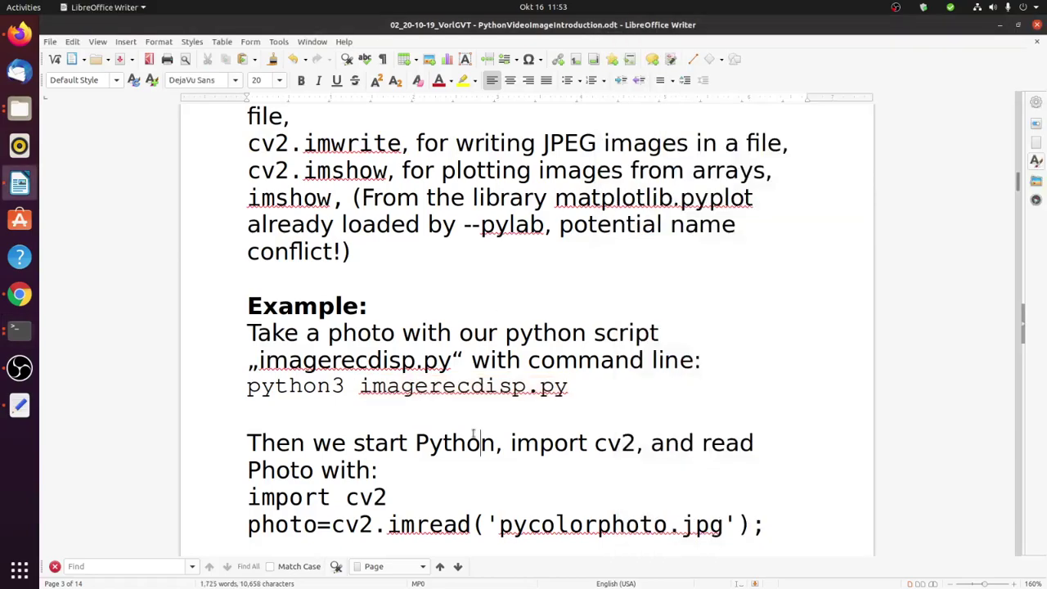
pyautogui.scroll(-3, 480, 437)
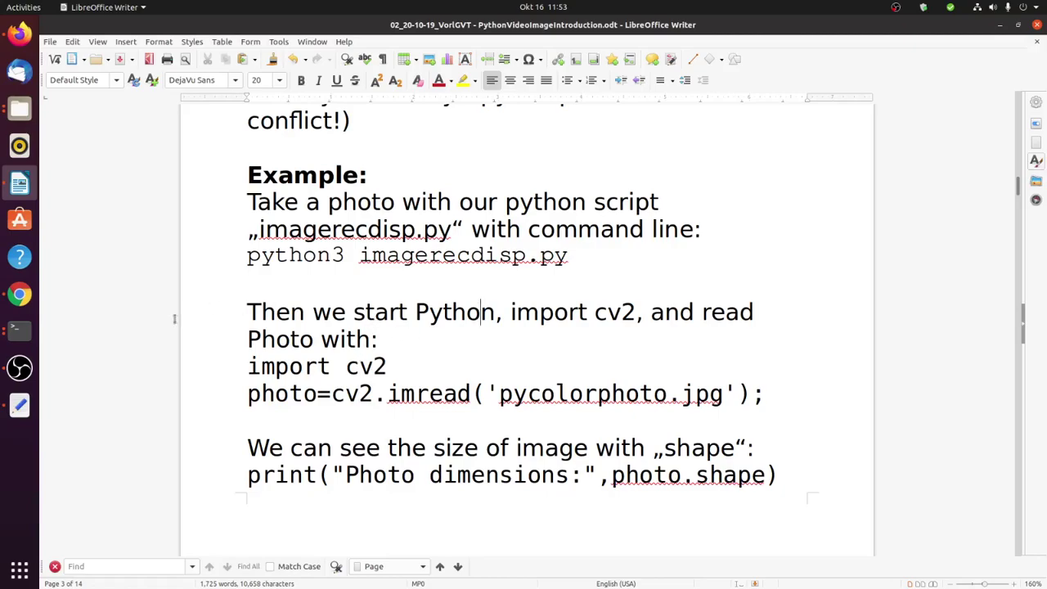
pyautogui.click(23, 330)
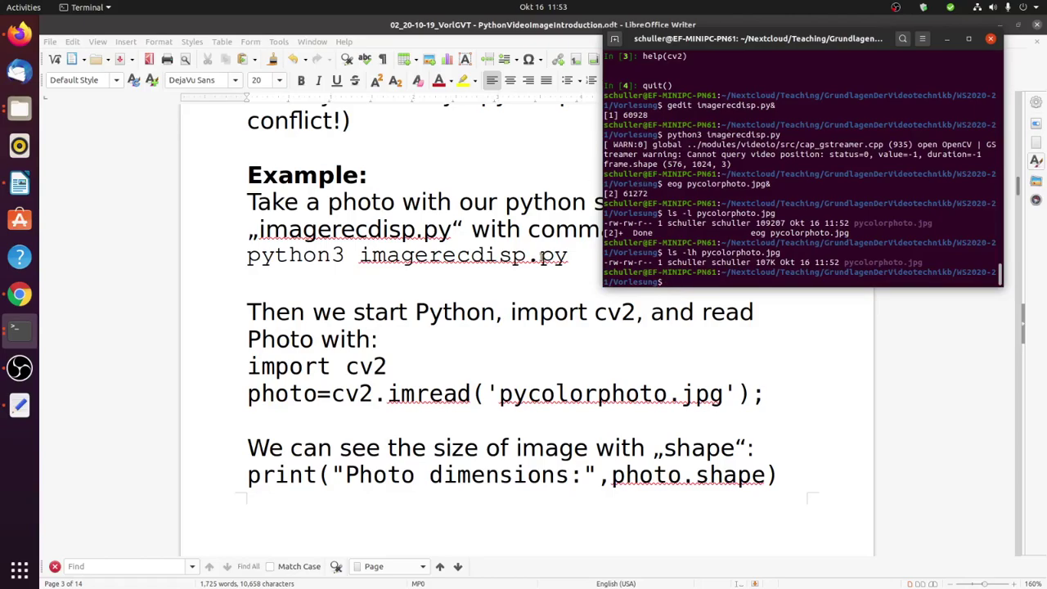
pyautogui.click(427, 367)
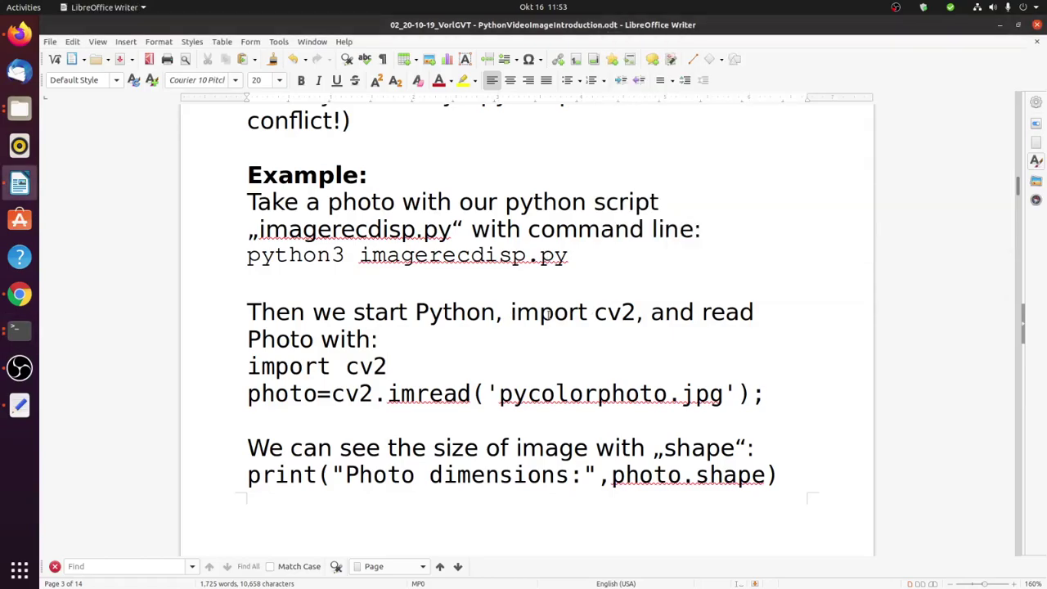
pyautogui.click(389, 365)
pyautogui.scroll(-3, 330, 406)
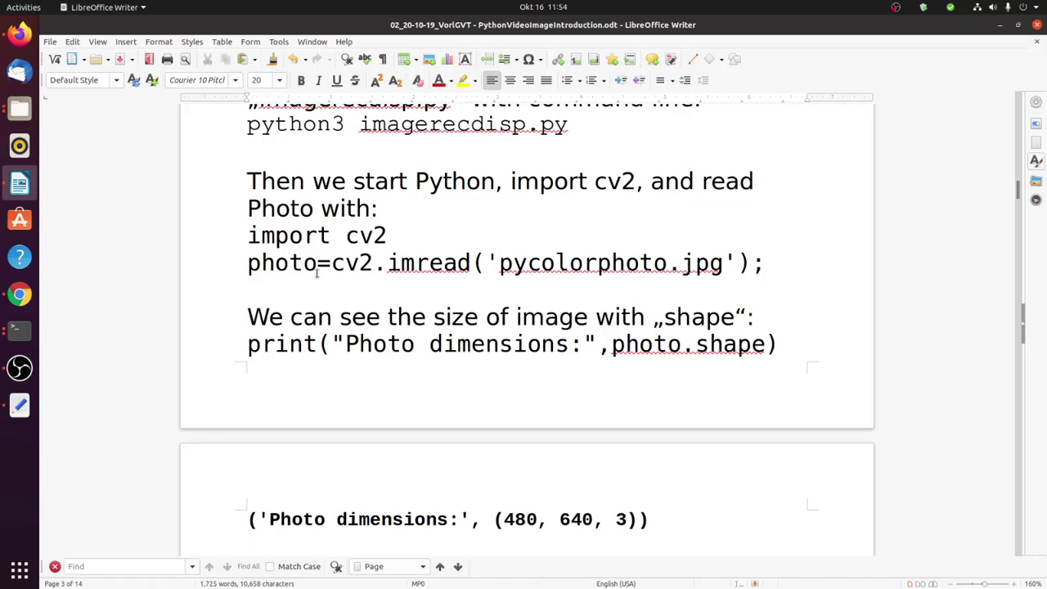
pyautogui.scroll(-3, 405, 312)
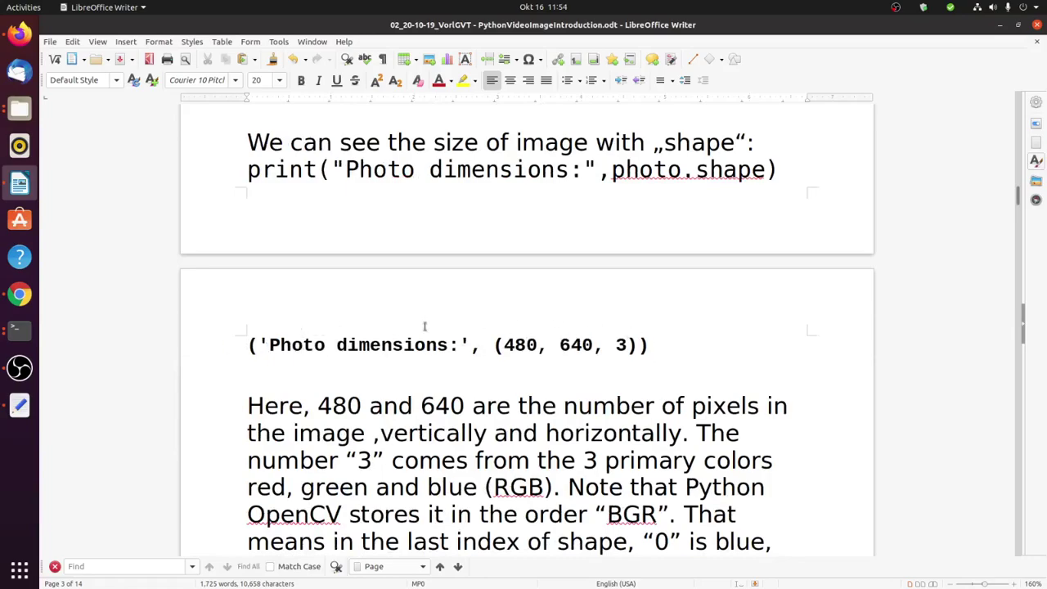
pyautogui.scroll(-2, 385, 362)
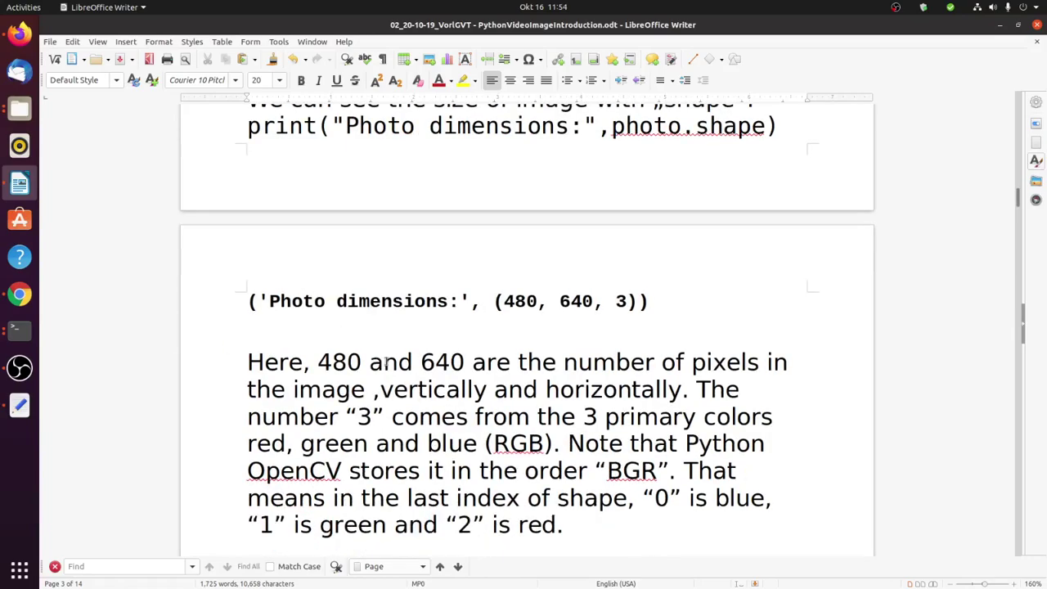
pyautogui.scroll(2, 386, 361)
pyautogui.scroll(3, 385, 362)
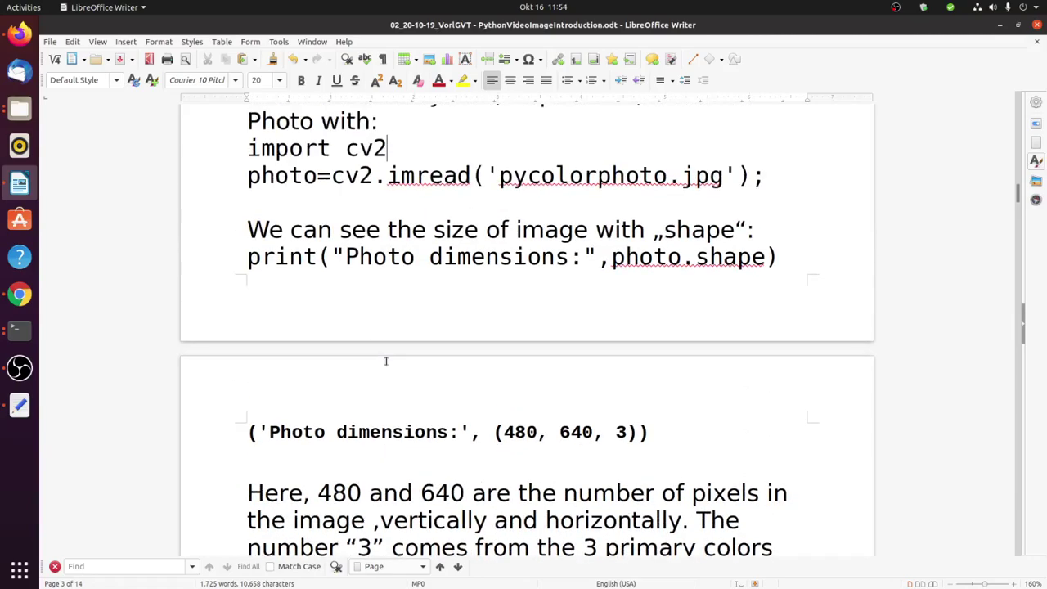
pyautogui.click(20, 331)
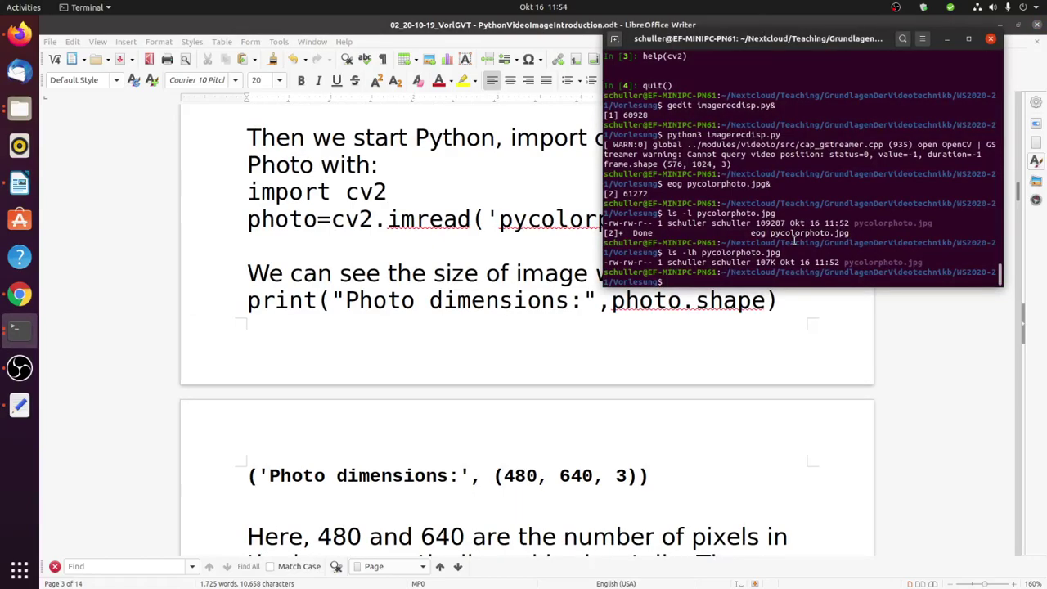
# Start an interactive python3 session and import cv2.
pyautogui.write('python3')
pyautogui.press('Return')
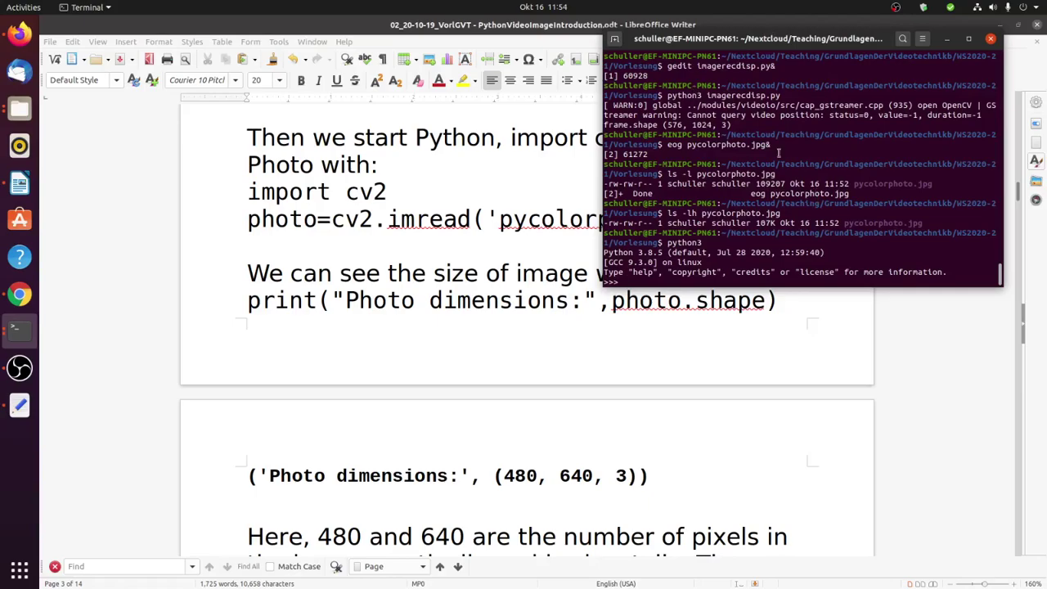
pyautogui.write('import cv2')
pyautogui.press('Return')
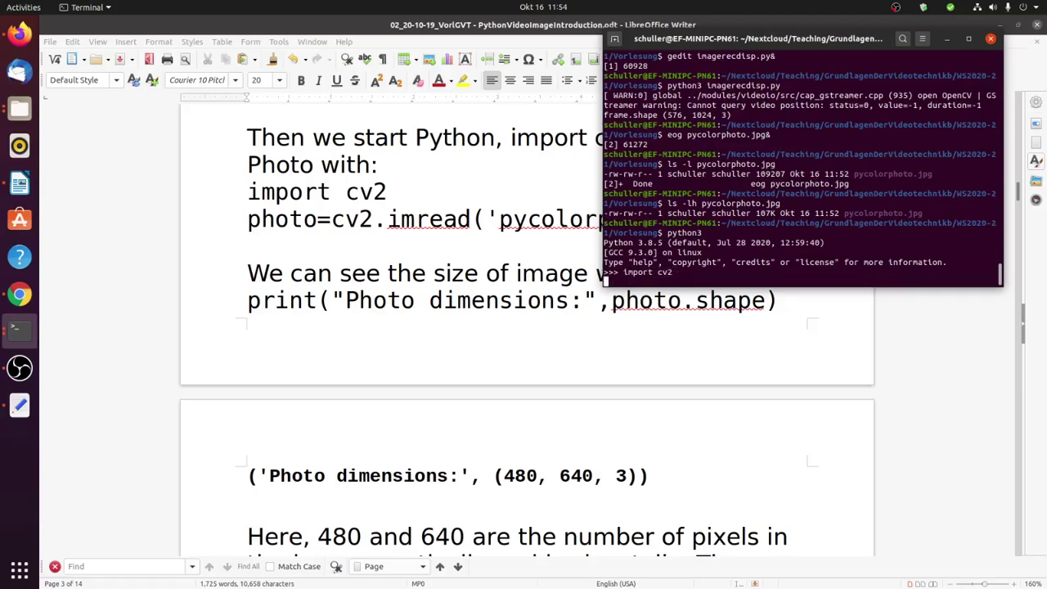
# Copy the photo=cv2.imread code line from the Writer notes.
pyautogui.click(401, 246)
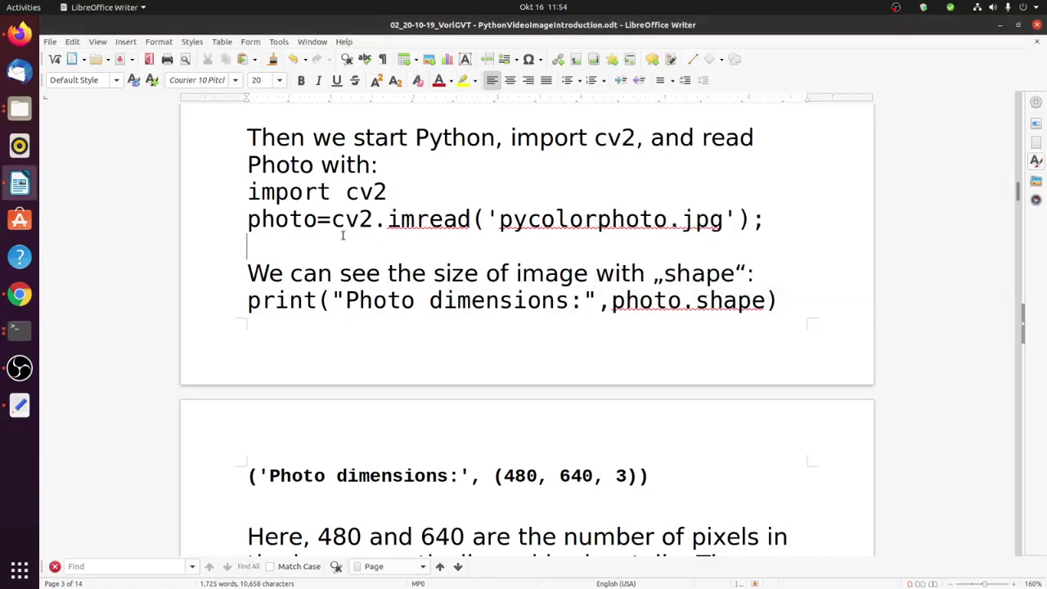
pyautogui.moveTo(247, 219); pyautogui.dragTo(770, 230)
pyautogui.rightClick(636, 215)
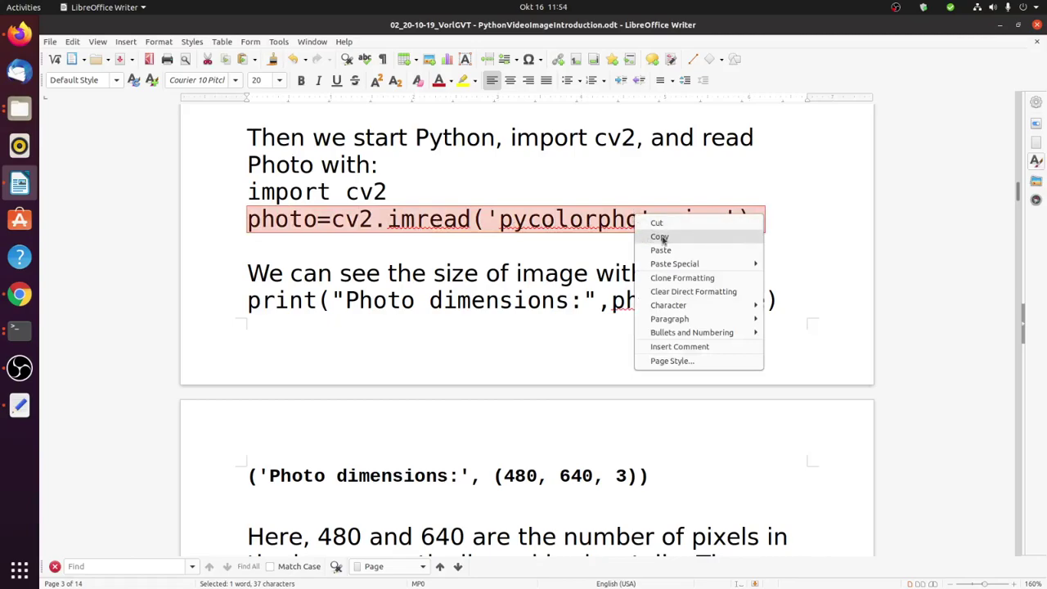
pyautogui.click(659, 238)
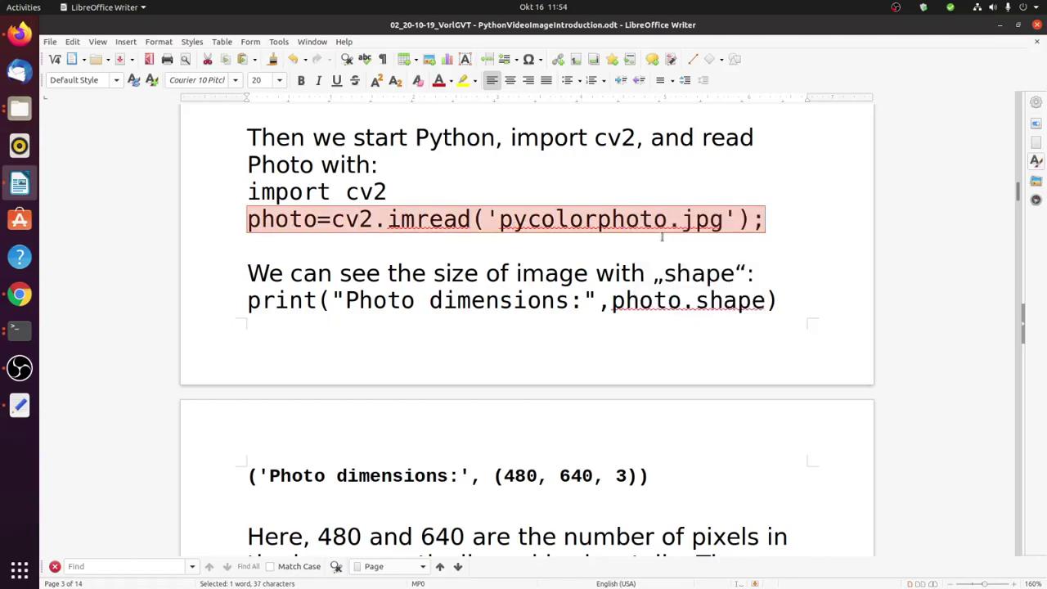
# Paste and run the imread line in Python, then display photo.shape, giving (576, 1024, 3).
pyautogui.click(18, 331)
pyautogui.rightClick(751, 260)
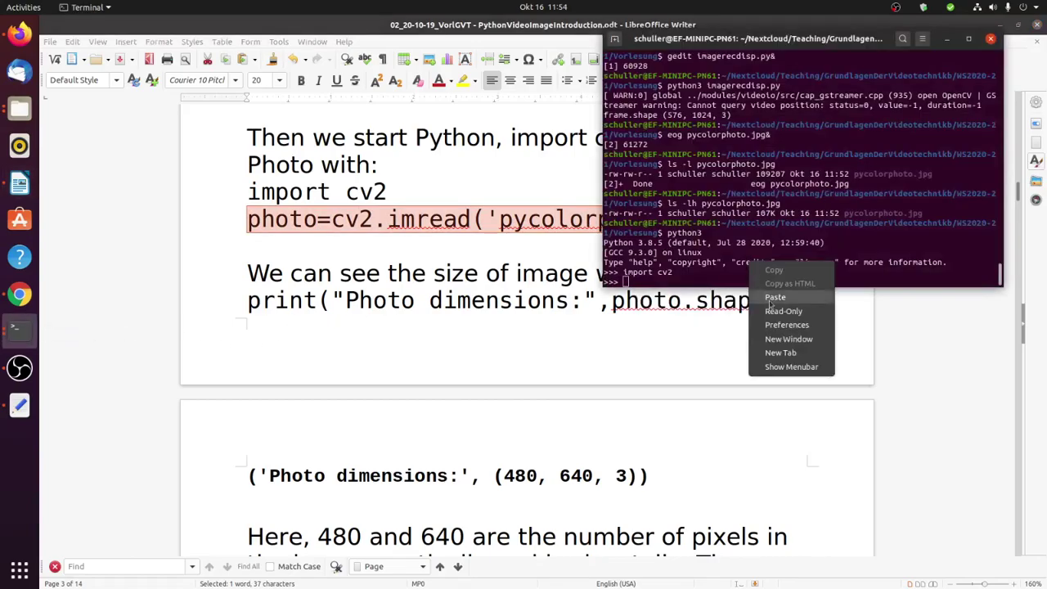
pyautogui.click(766, 294)
pyautogui.press('Return')
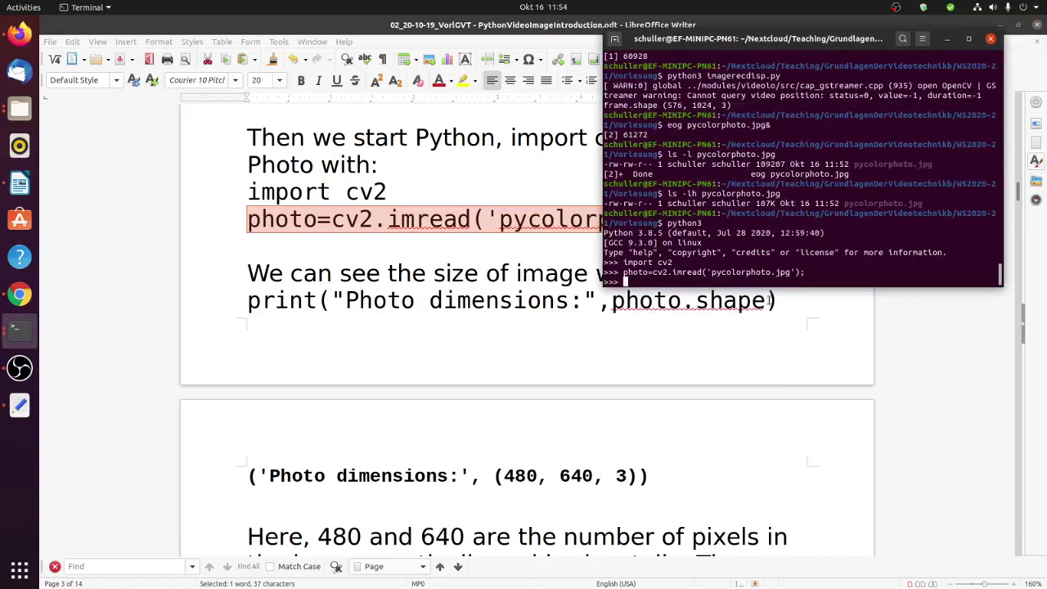
pyautogui.write('photo.shape')
pyautogui.press('Return')
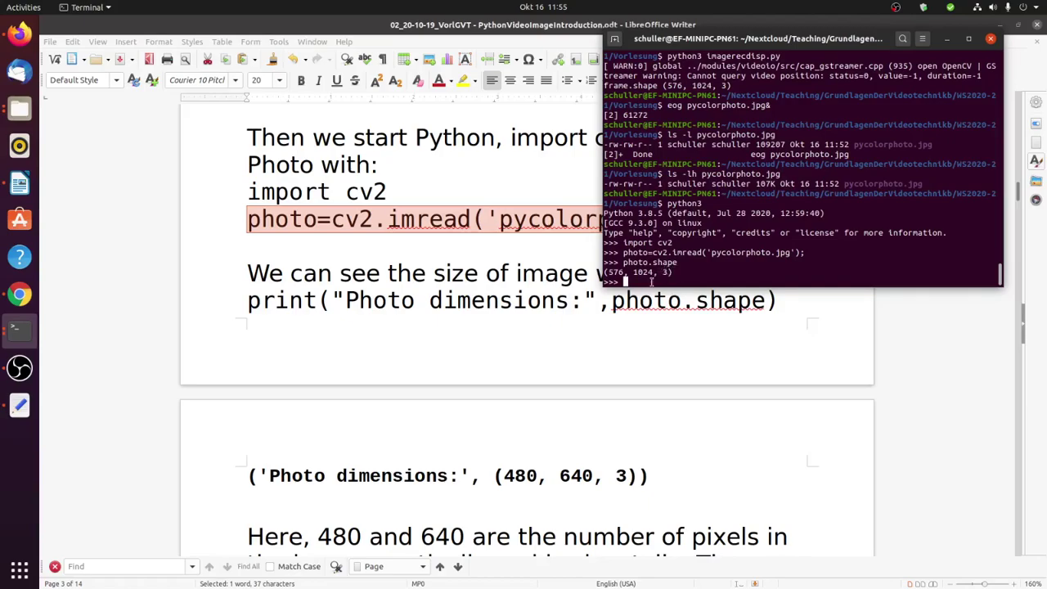
# Raise the Writer notes over the terminal and scroll to the BGR colour-order paragraph.
pyautogui.scroll(-2, 615, 324)
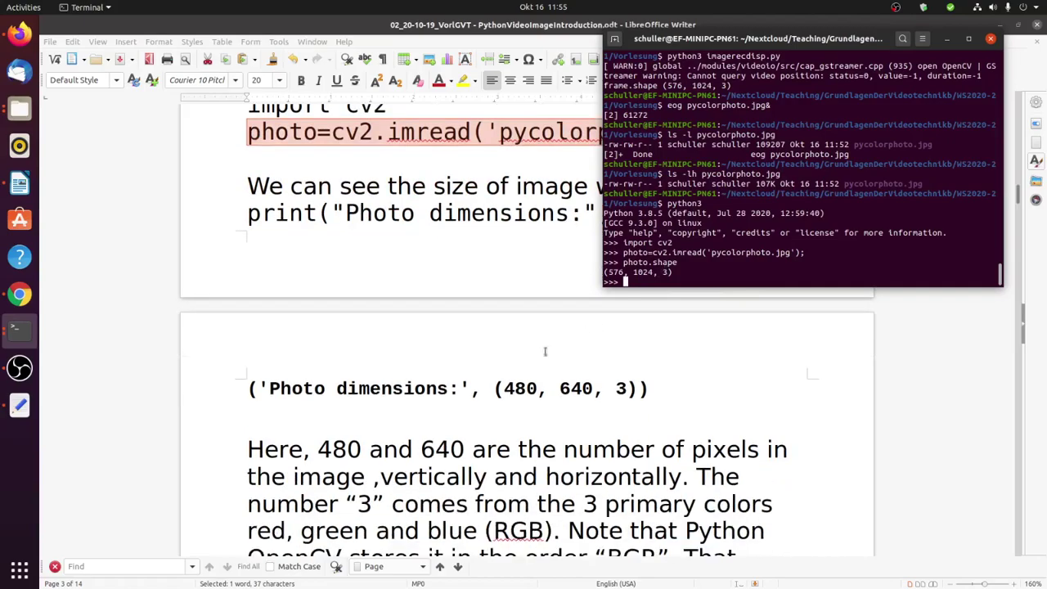
pyautogui.scroll(-1, 552, 319)
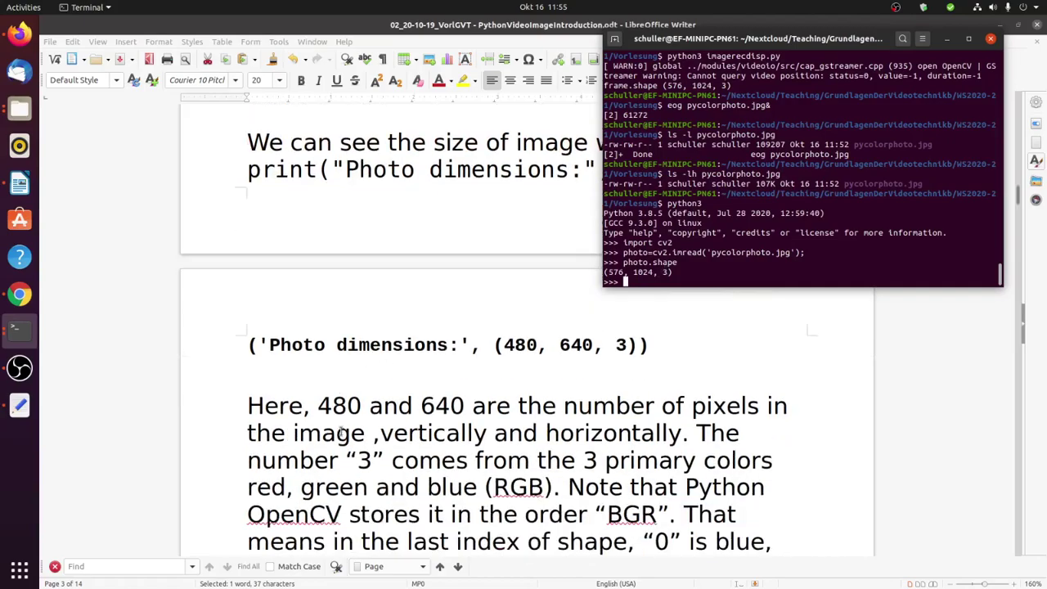
pyautogui.click(479, 193)
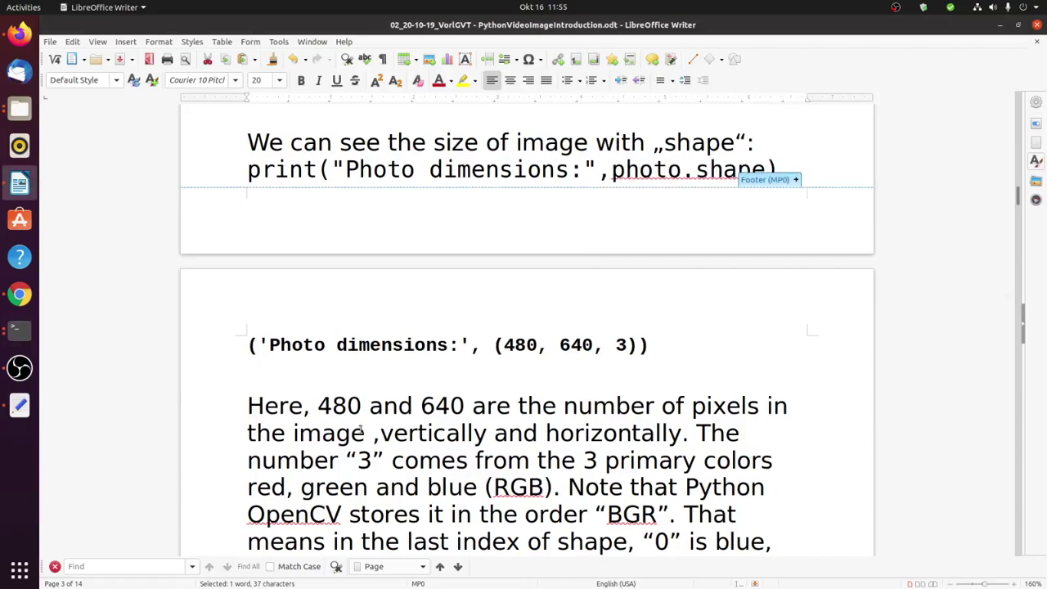
pyautogui.scroll(-1, 359, 429)
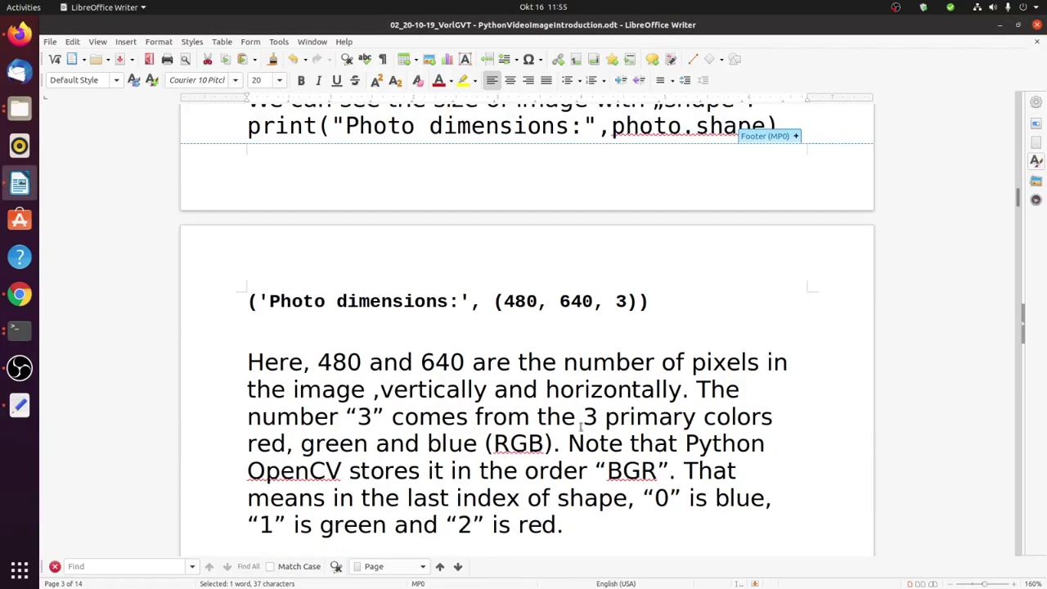
pyautogui.scroll(-2, 523, 448)
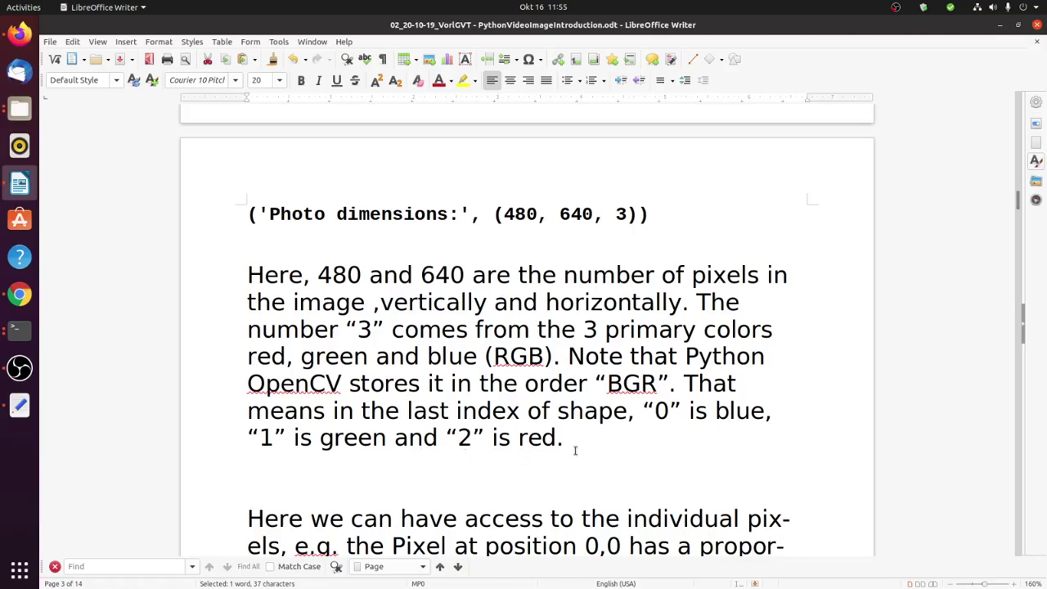
# Delete 'in the last index of shape' so the sentence reads “0” is blue, “1” is green, “2” is red.
pyautogui.click(628, 412)
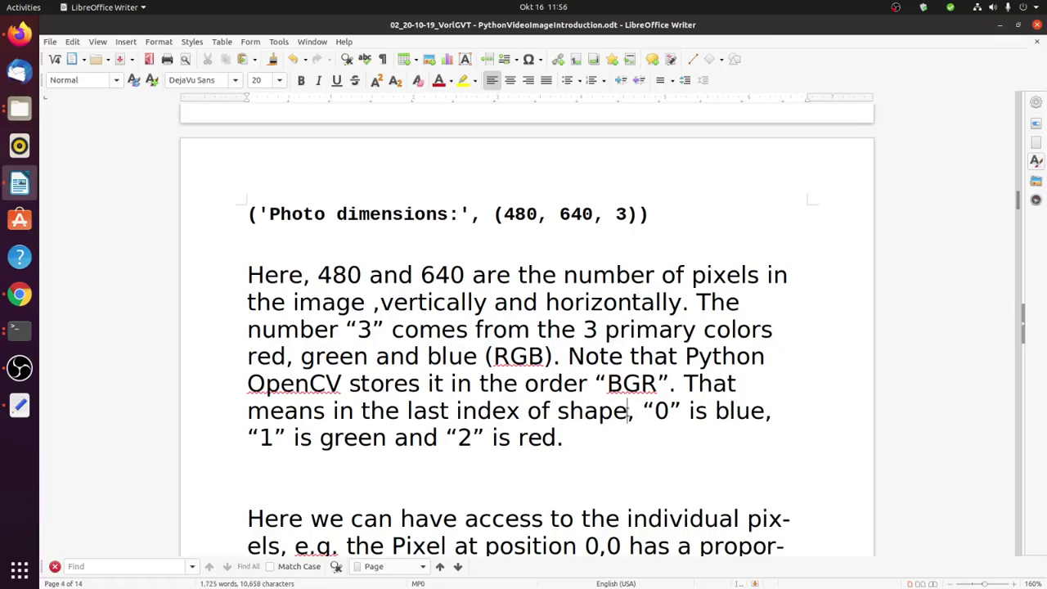
pyautogui.press('BackSpace')
pyautogui.press('BackSpace')
pyautogui.press('BackSpace')
pyautogui.press('BackSpace')
pyautogui.press('BackSpace')
pyautogui.press('BackSpace')
pyautogui.press('BackSpace')
pyautogui.press('BackSpace')
pyautogui.press('BackSpace')
pyautogui.press('BackSpace')
pyautogui.press('BackSpace')
pyautogui.press('BackSpace')
pyautogui.press('BackSpace')
pyautogui.press('BackSpace')
pyautogui.press('BackSpace')
pyautogui.press('BackSpace')
pyautogui.press('BackSpace')
pyautogui.press('BackSpace')
pyautogui.press('BackSpace')
pyautogui.press('BackSpace')
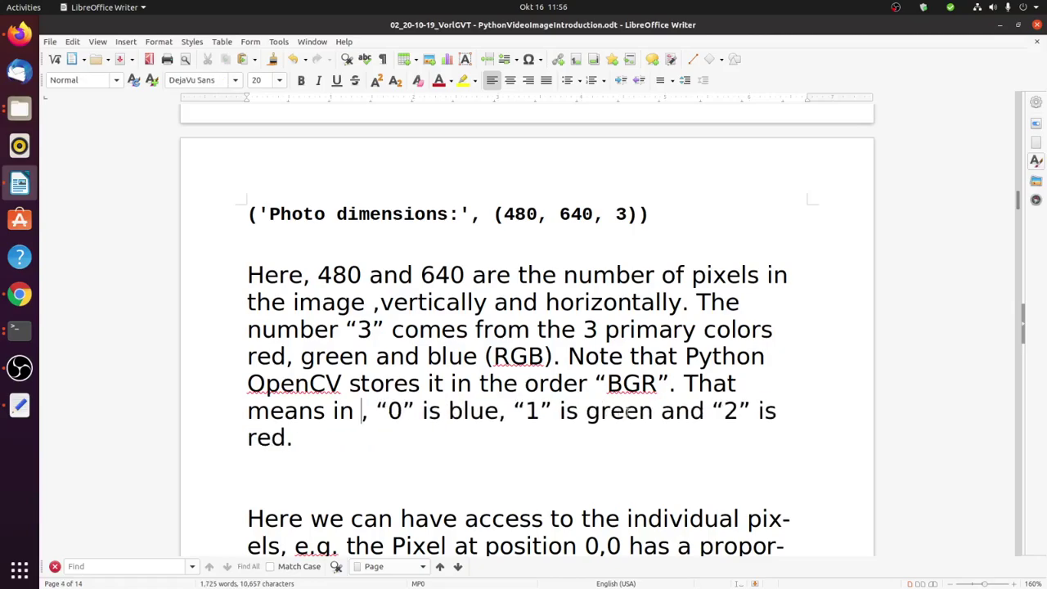
pyautogui.press('BackSpace')
pyautogui.press('BackSpace')
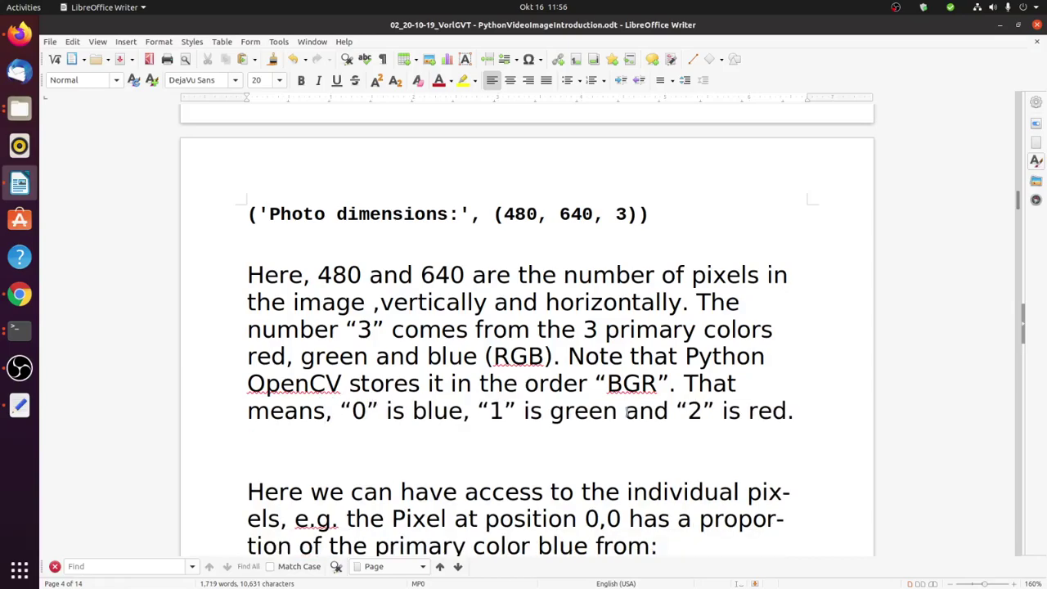
pyautogui.click(666, 435)
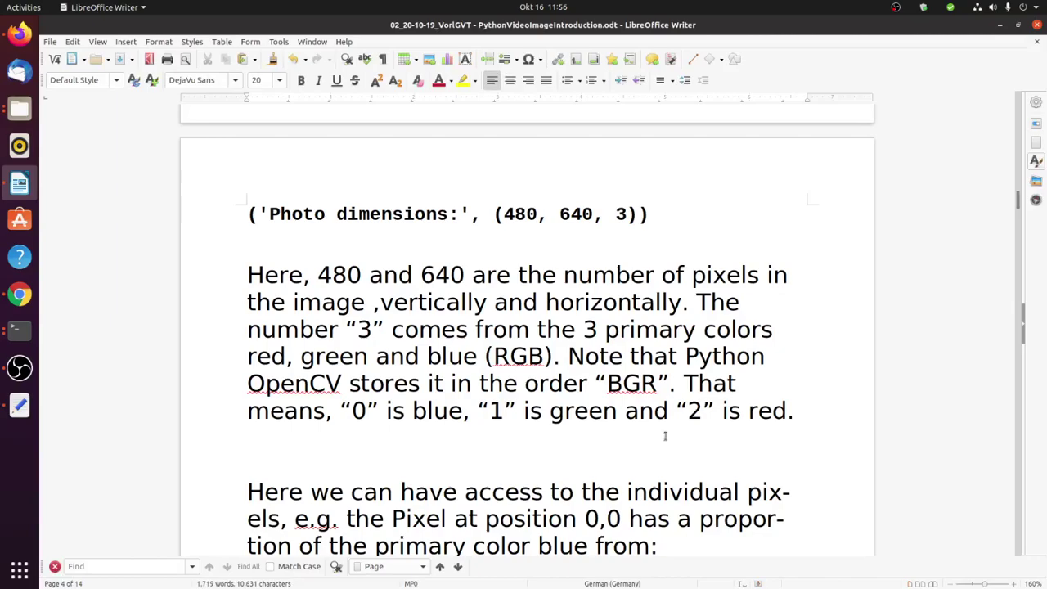
# Scroll down to the photo[0,0,0] pixel-access notes and bring the Python terminal forward.
pyautogui.scroll(-2, 665, 436)
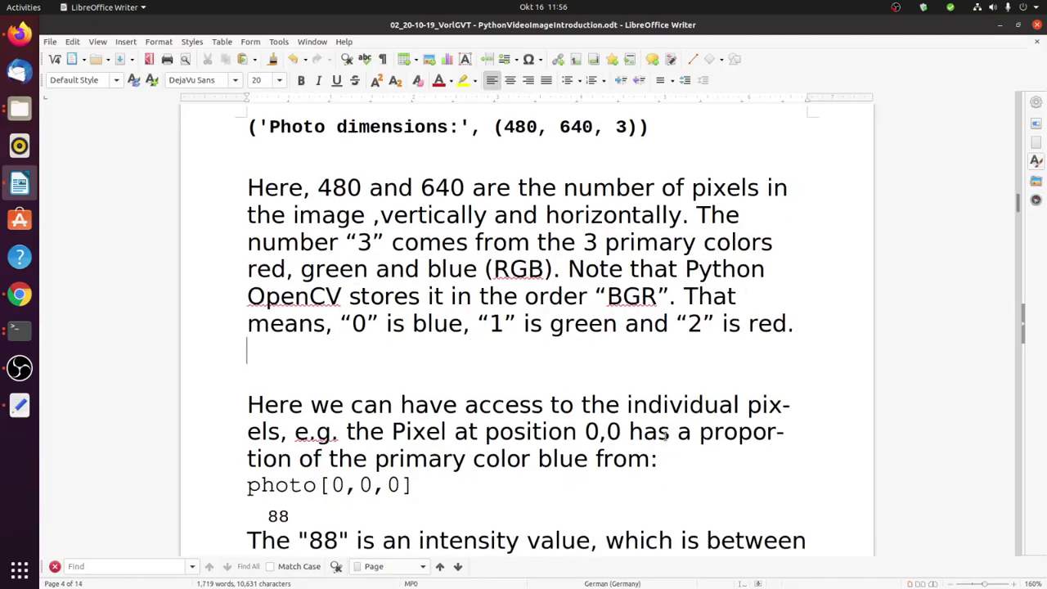
pyautogui.scroll(-2, 665, 436)
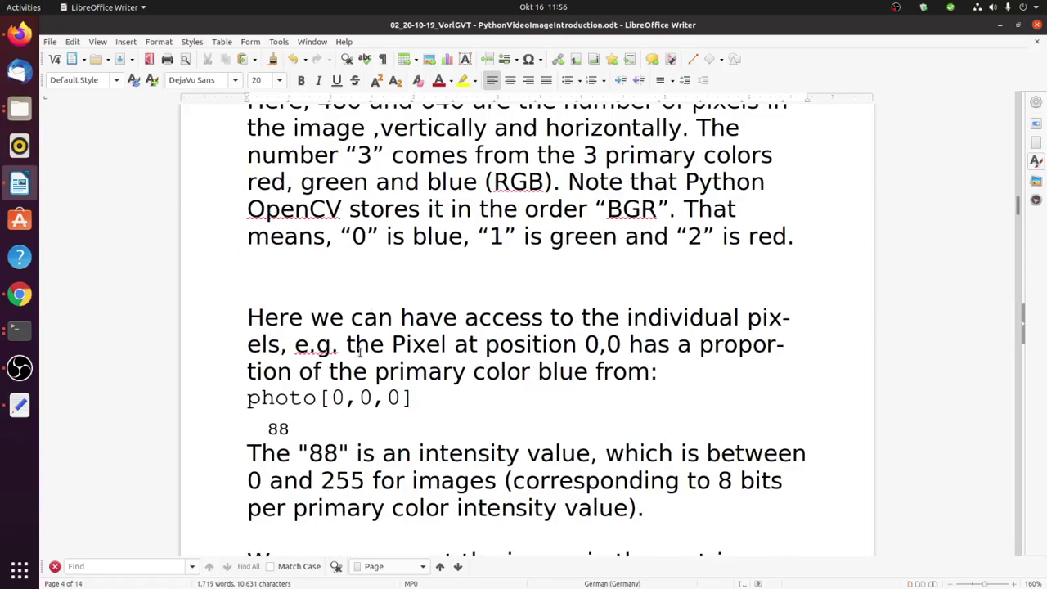
pyautogui.scroll(-3, 409, 357)
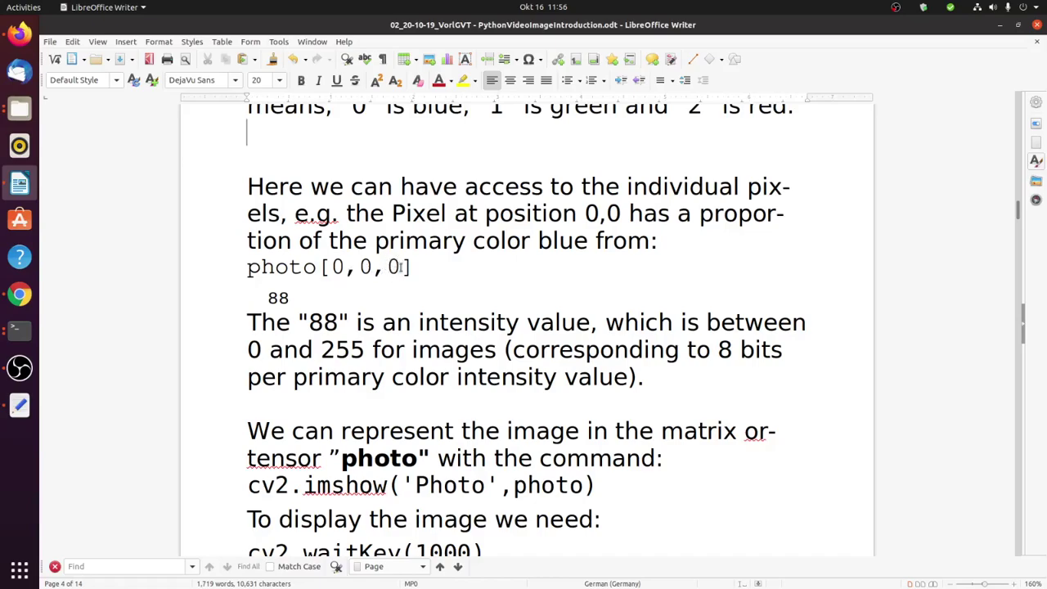
pyautogui.click(15, 332)
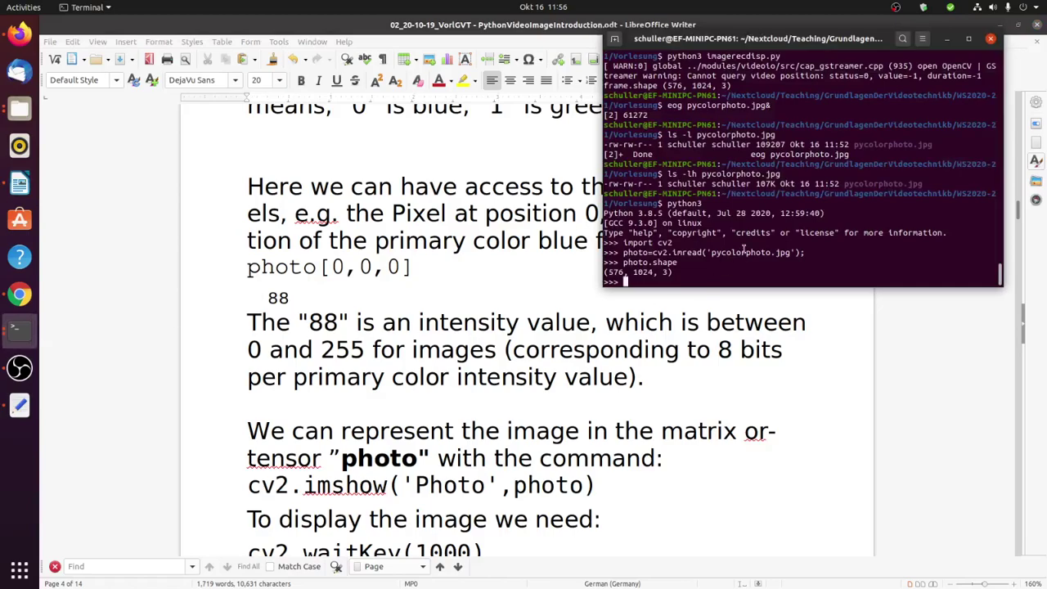
# Query photo[0,0,0] in the Python shell, which returns the blue intensity 48.
pyautogui.write('photo[0,0,0]')
pyautogui.press('Return')
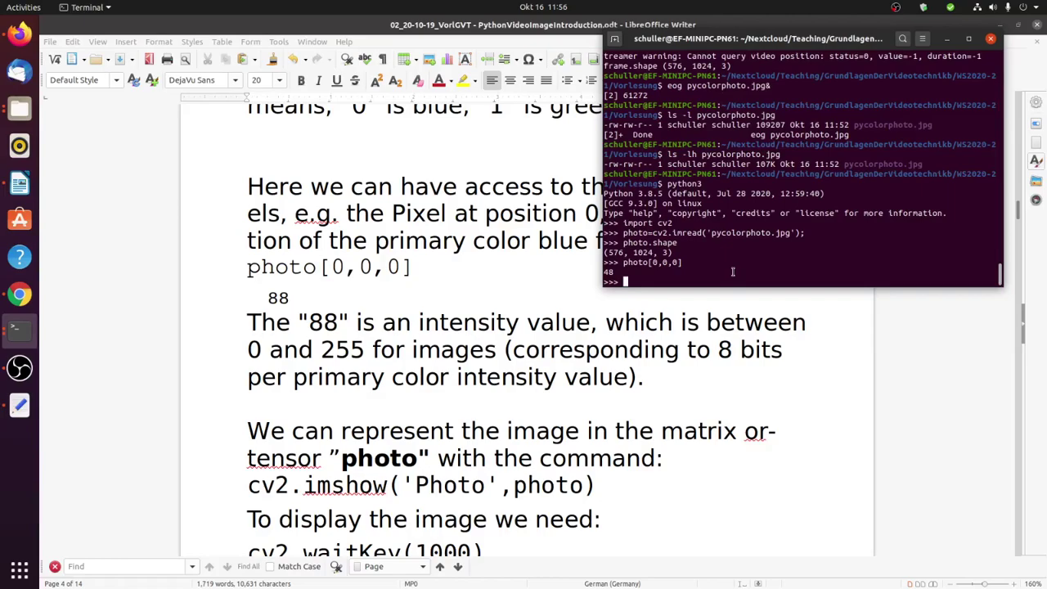
pyautogui.click(782, 360)
# Insert 'unsigned integer' before 'per primary color', then scroll down to the waitKey section.
pyautogui.write('unsi')
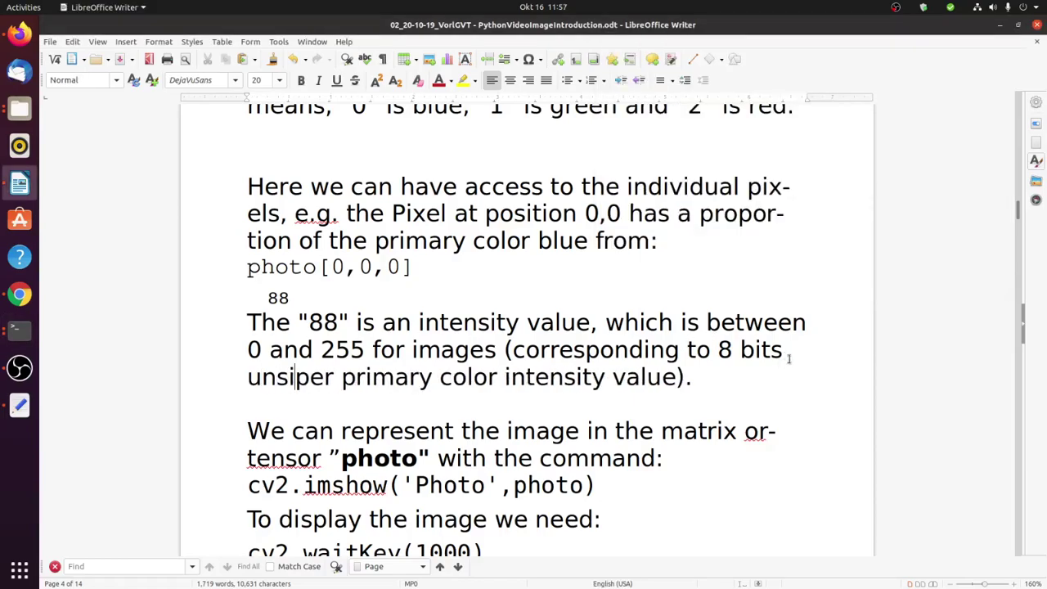
pyautogui.write('gned i')
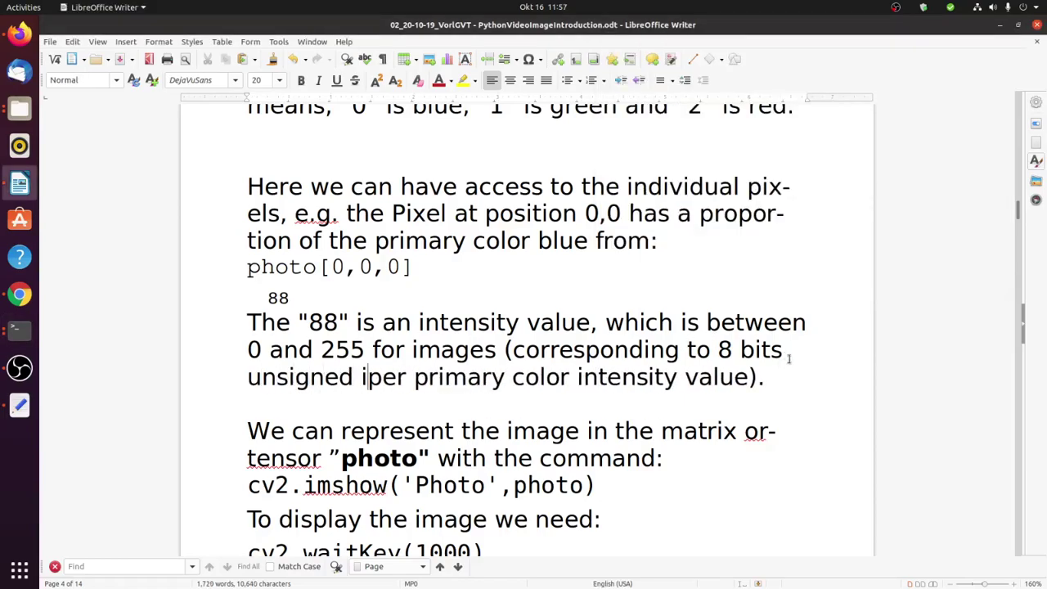
pyautogui.write('nteger')
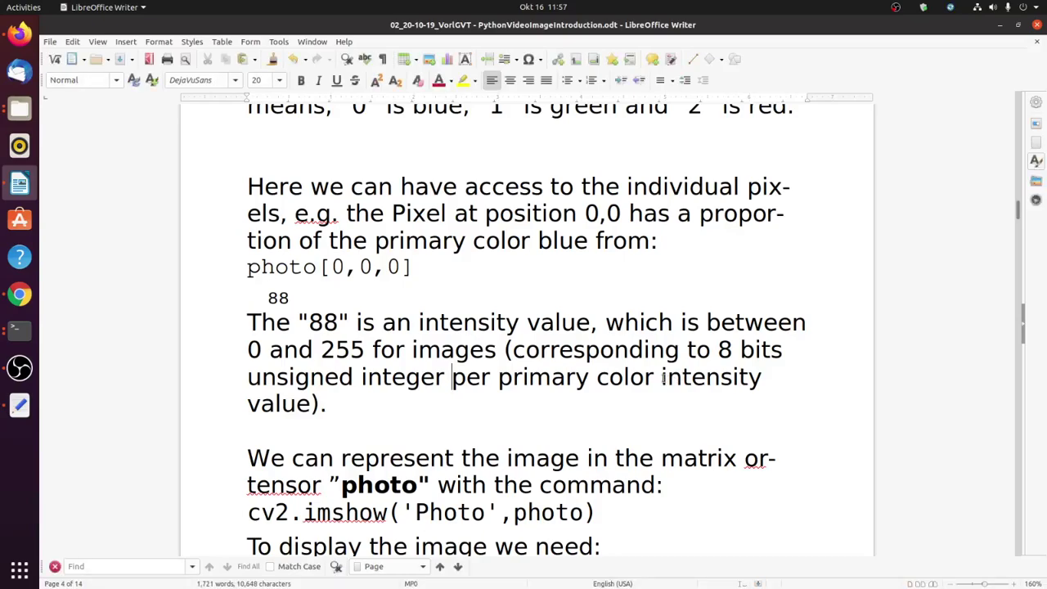
pyautogui.scroll(-1, 518, 400)
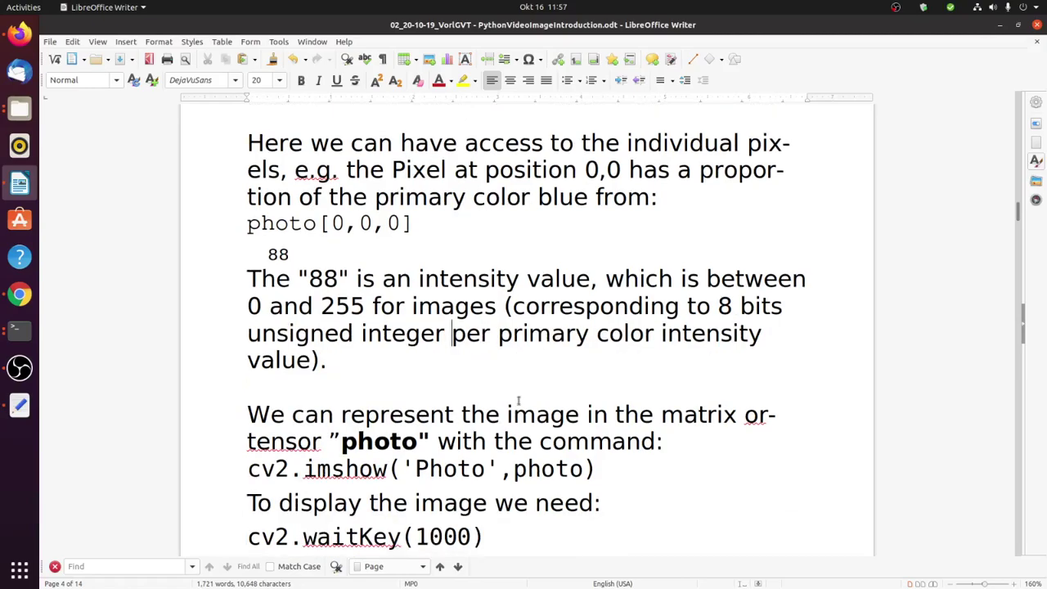
pyautogui.scroll(-2, 518, 400)
pyautogui.scroll(-1, 516, 392)
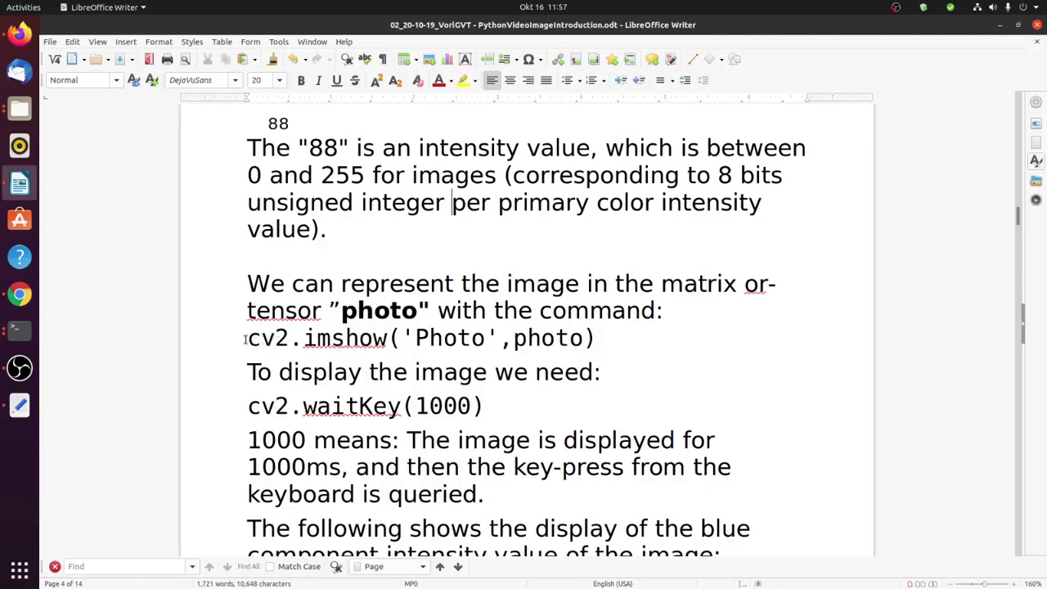
# Copy cv2.imshow('Photo',photo) from the notes and run it at Terminal's Python prompt.
pyautogui.moveTo(245, 339); pyautogui.dragTo(600, 342)
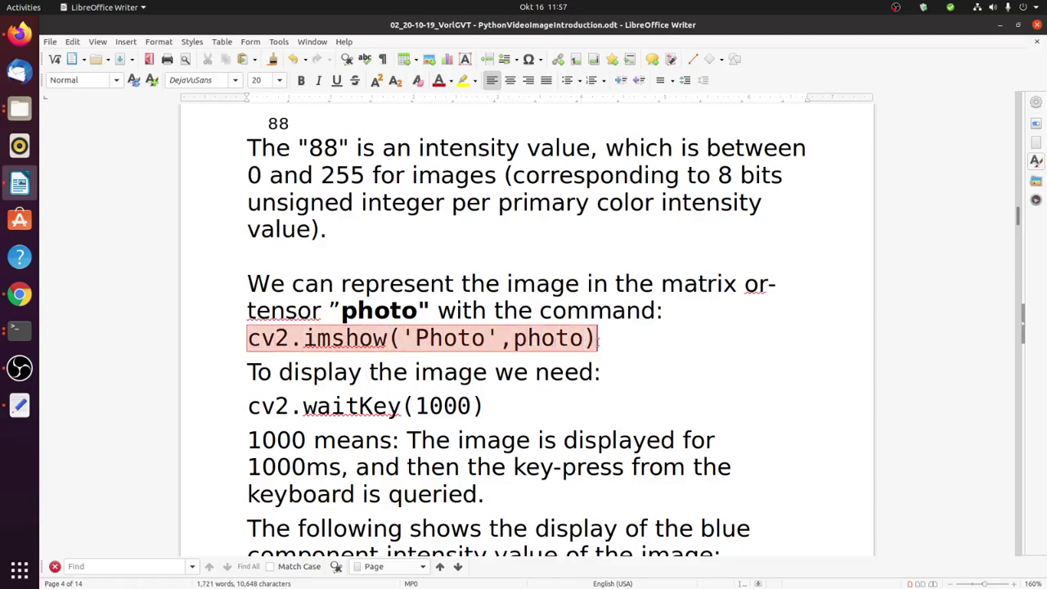
pyautogui.rightClick(536, 333)
pyautogui.click(546, 353)
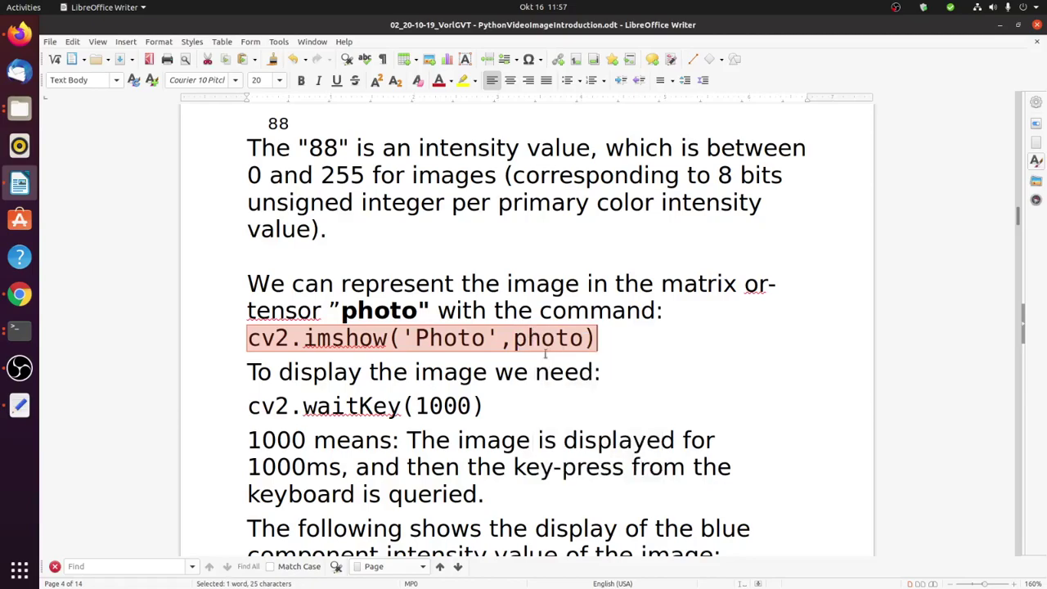
pyautogui.click(20, 330)
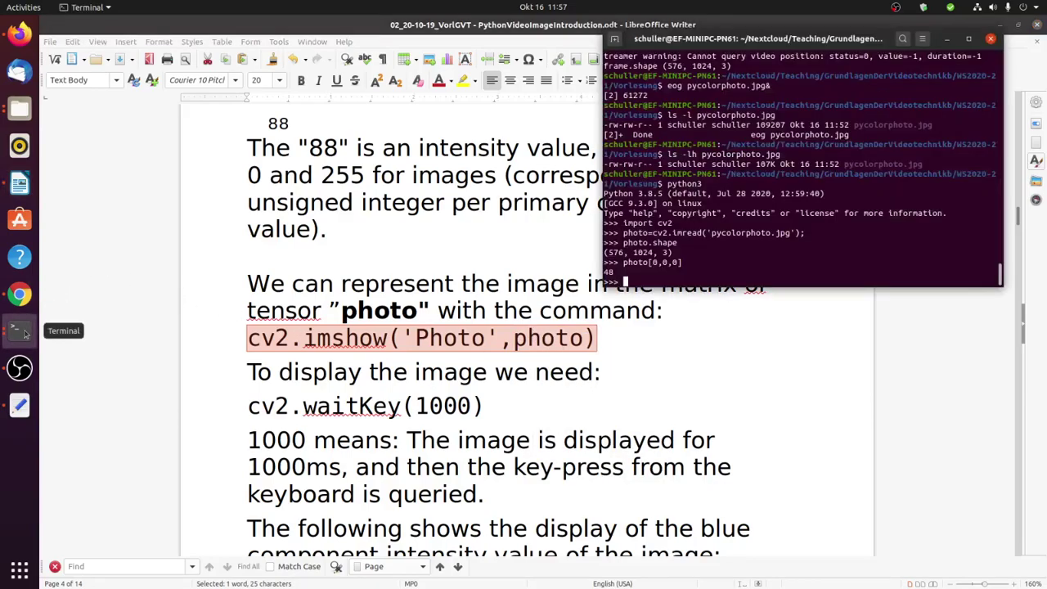
pyautogui.rightClick(659, 264)
pyautogui.click(696, 303)
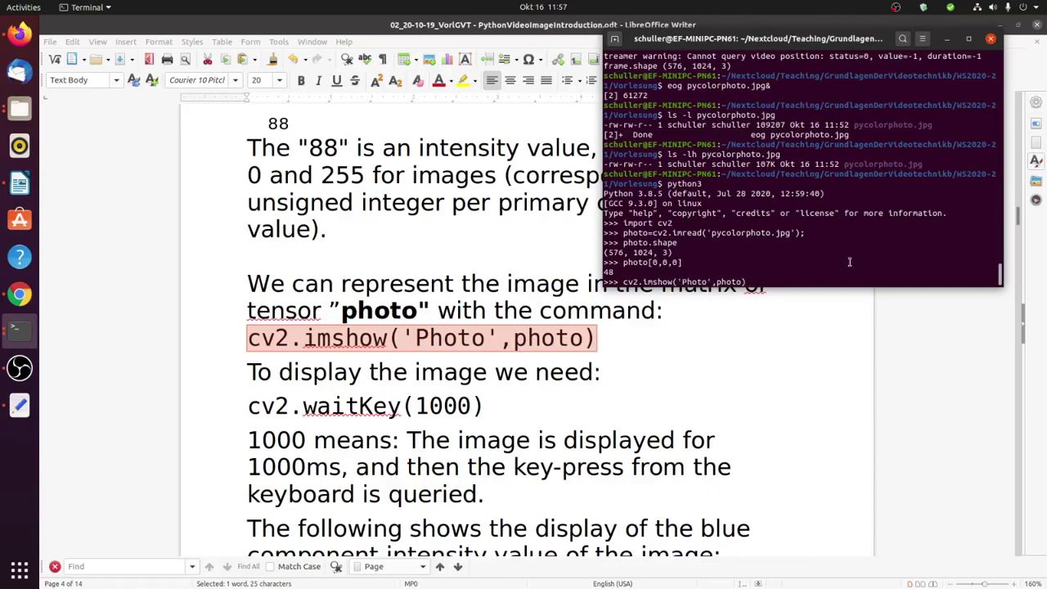
pyautogui.press('Return')
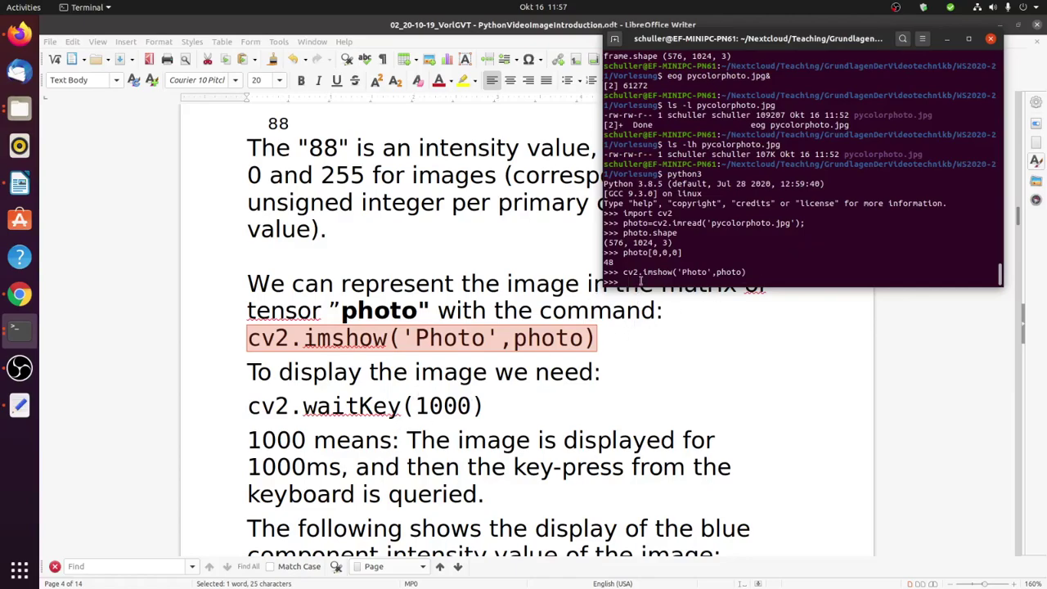
# Copy cv2.waitKey(1000) from the notes and run it in the Python shell.
pyautogui.click(248, 406)
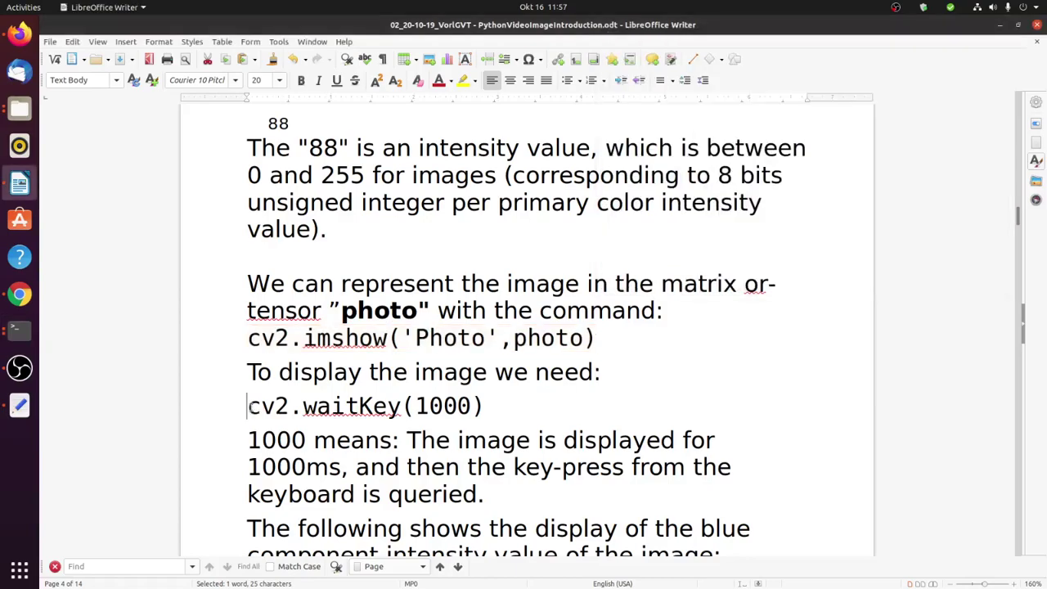
pyautogui.moveTo(249, 406); pyautogui.dragTo(495, 406)
pyautogui.rightClick(487, 406)
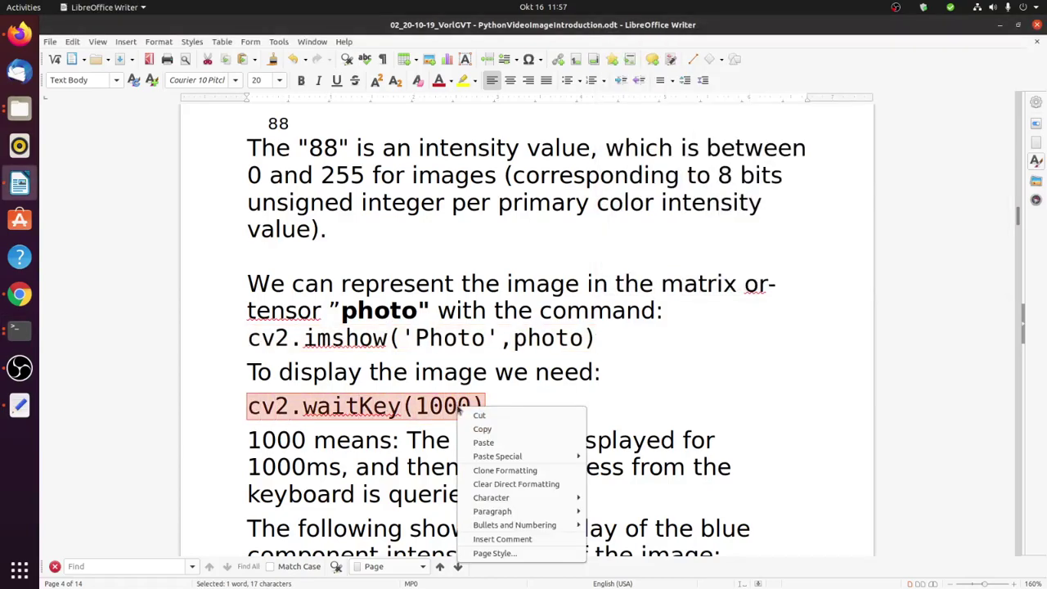
pyautogui.click(487, 430)
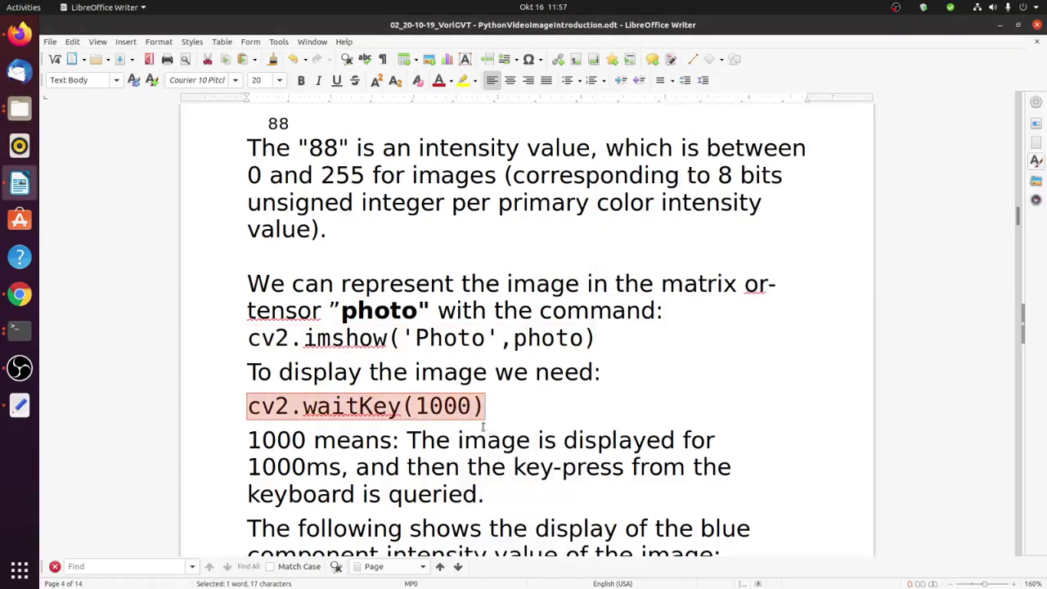
pyautogui.click(23, 331)
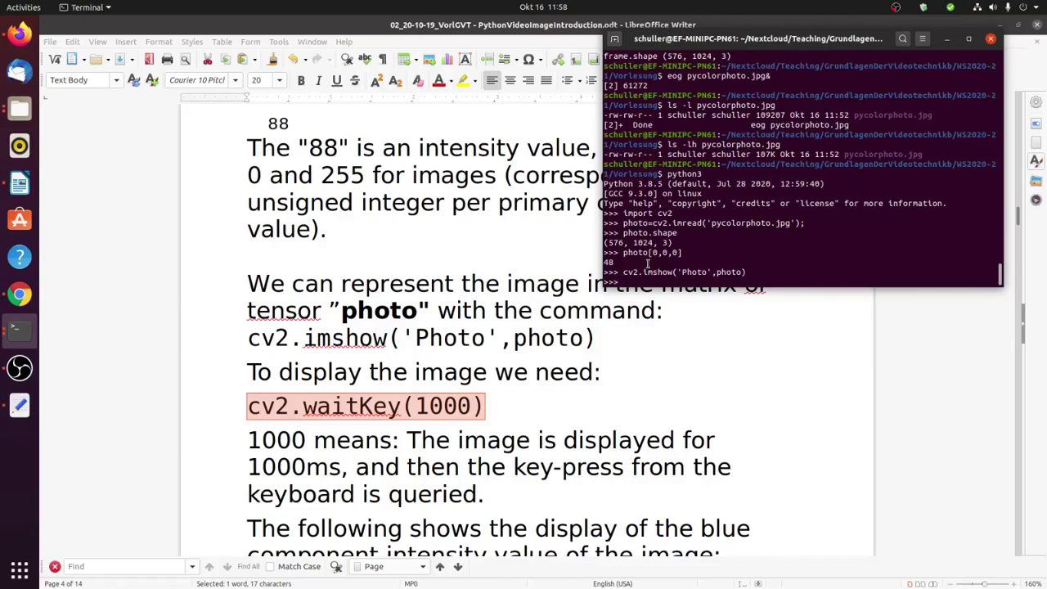
pyautogui.rightClick(677, 254)
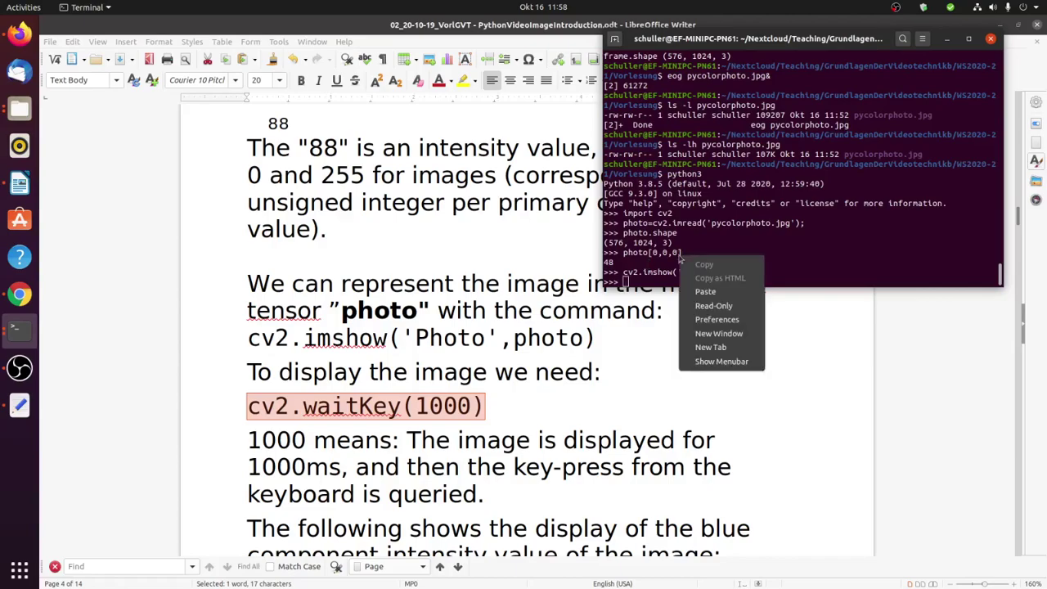
pyautogui.click(702, 292)
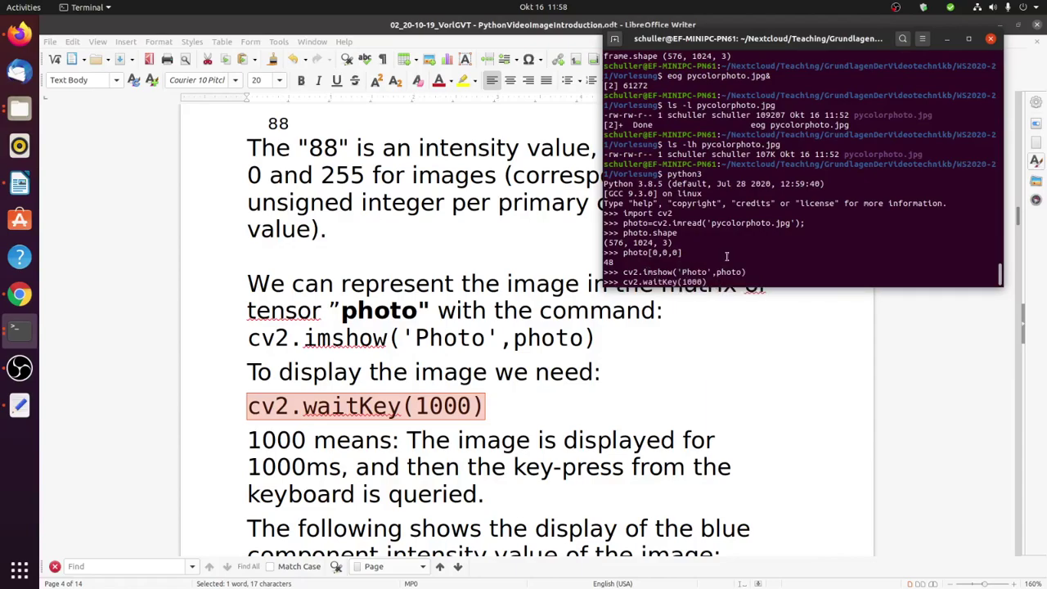
pyautogui.press('Return')
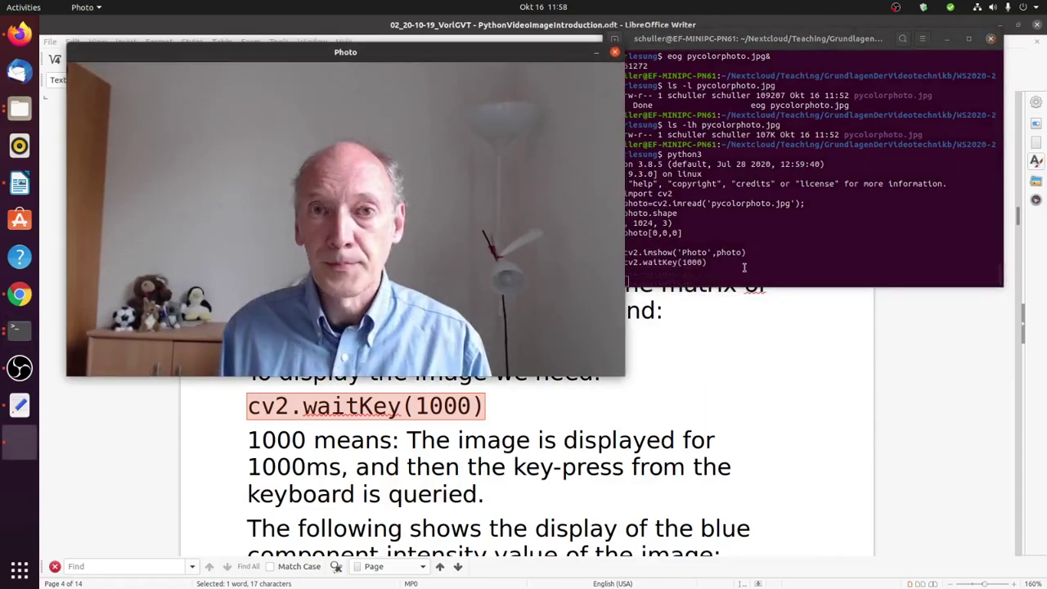
# Force-quit the unresponsive Photo window, ending the Python session.
pyautogui.click(745, 269)
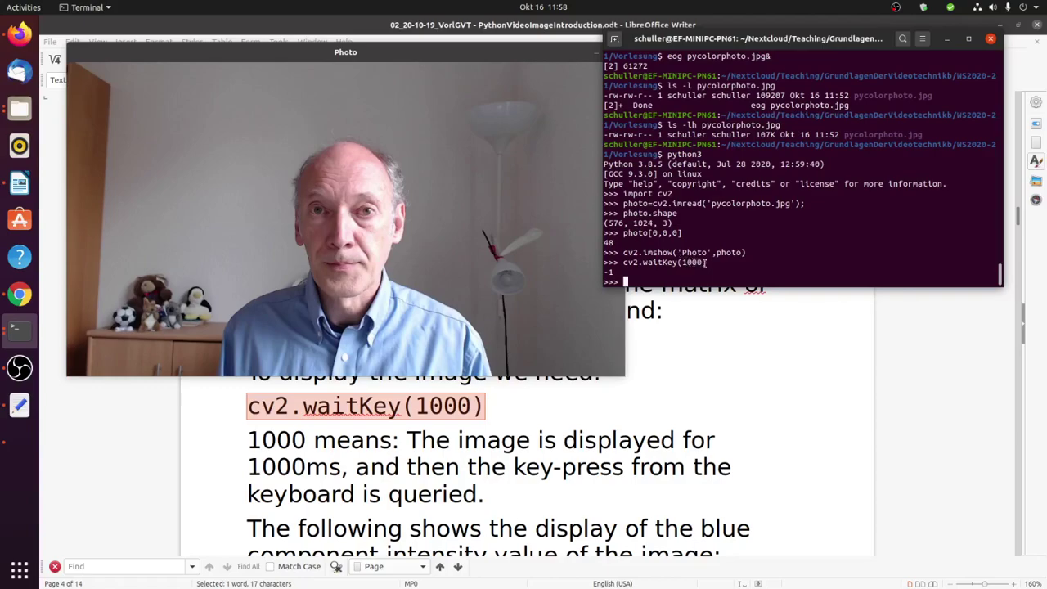
pyautogui.click(560, 167)
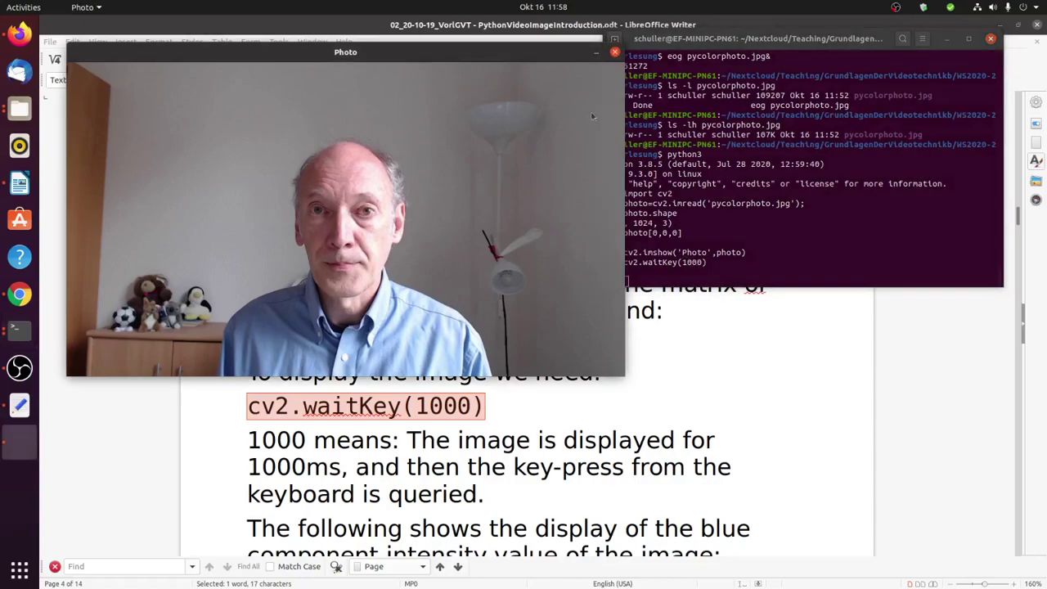
pyautogui.click(709, 175)
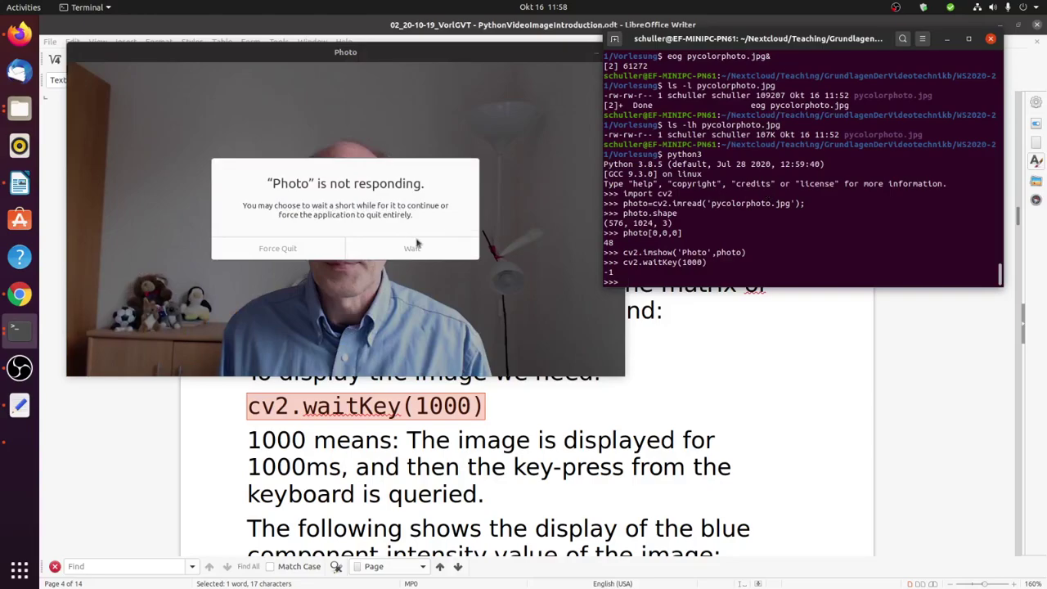
pyautogui.click(285, 250)
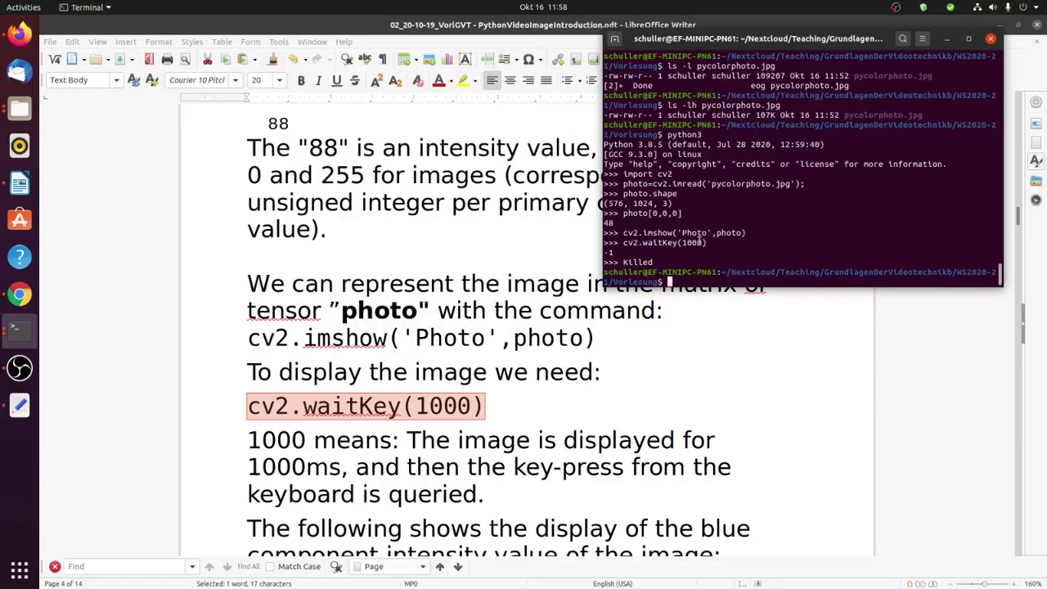
# Browse Terminal's command history back to python3, then leave a fresh empty shell prompt.
pyautogui.click(520, 404)
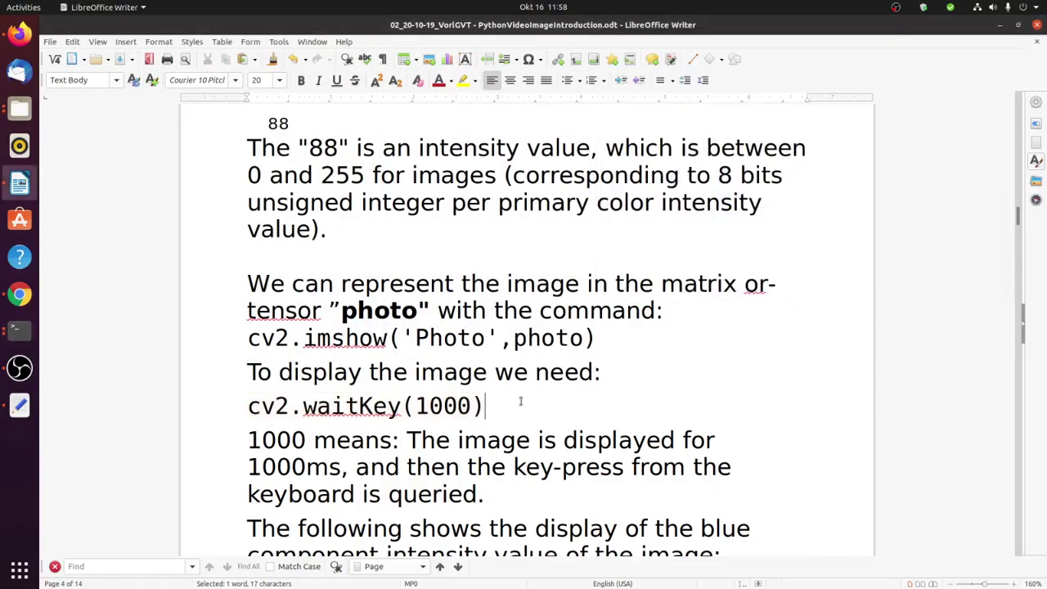
pyautogui.click(19, 330)
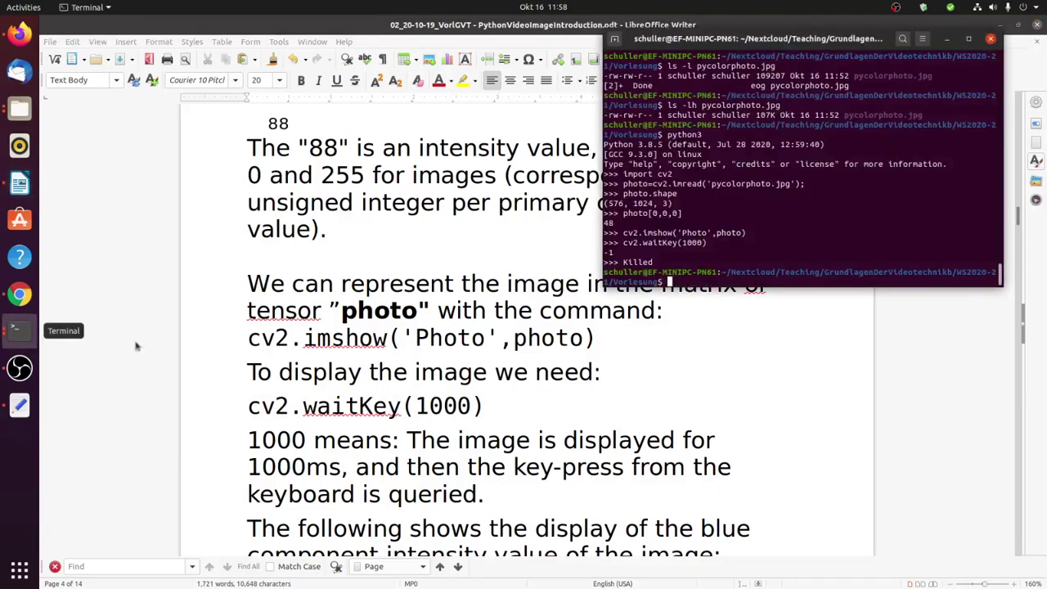
pyautogui.press('Up')
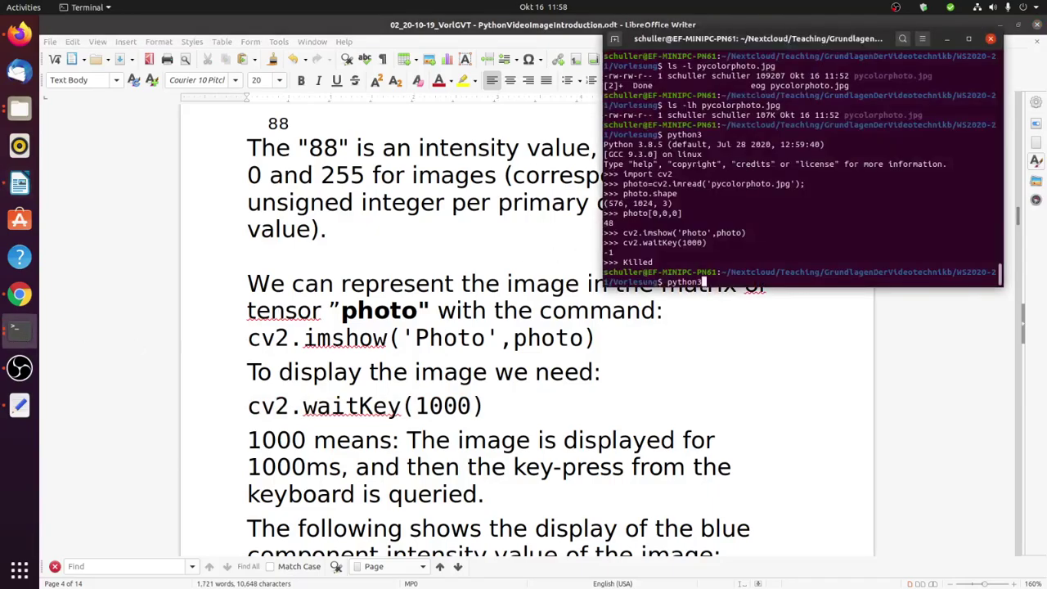
pyautogui.press('Up')
pyautogui.press('Down')
pyautogui.press('Down')
pyautogui.press('Return')
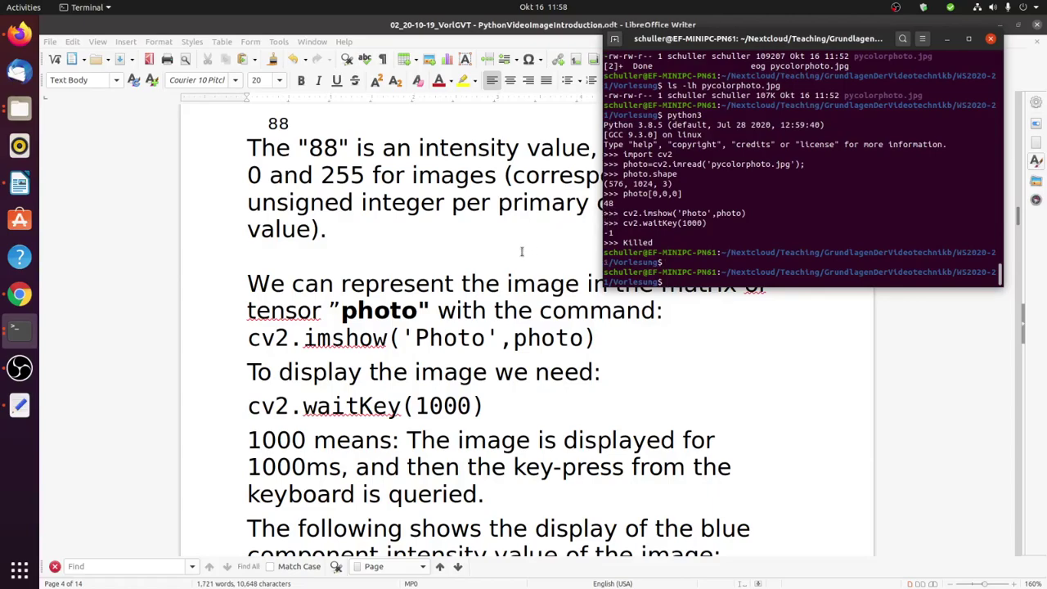
# Scroll the notes down to the cv2.imshow('Blue-component',photo[:,:,0]) and cv2.waitKey(1000) lines.
pyautogui.click(521, 252)
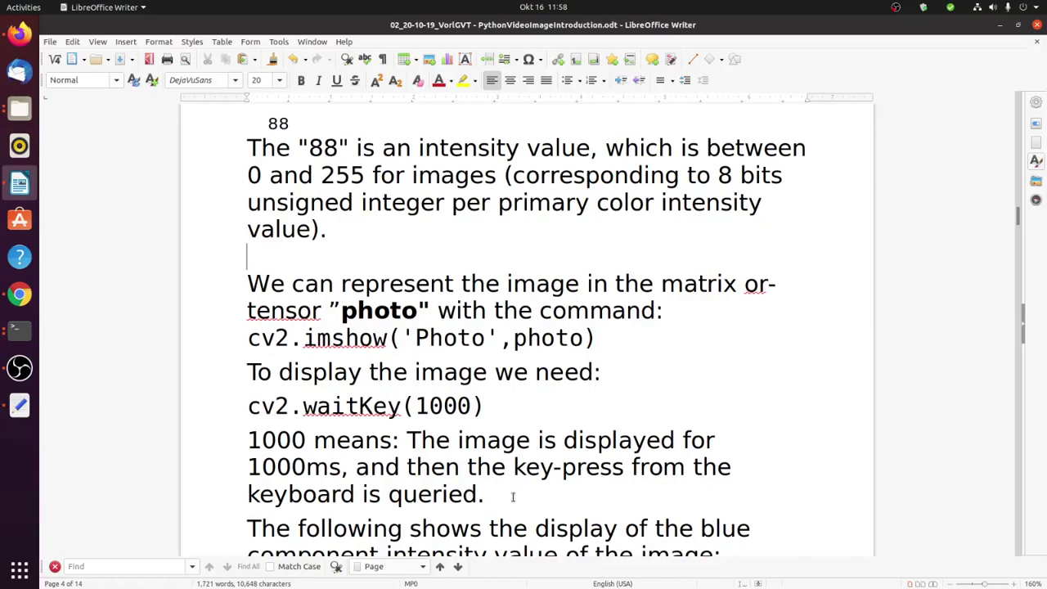
pyautogui.scroll(-1, 514, 497)
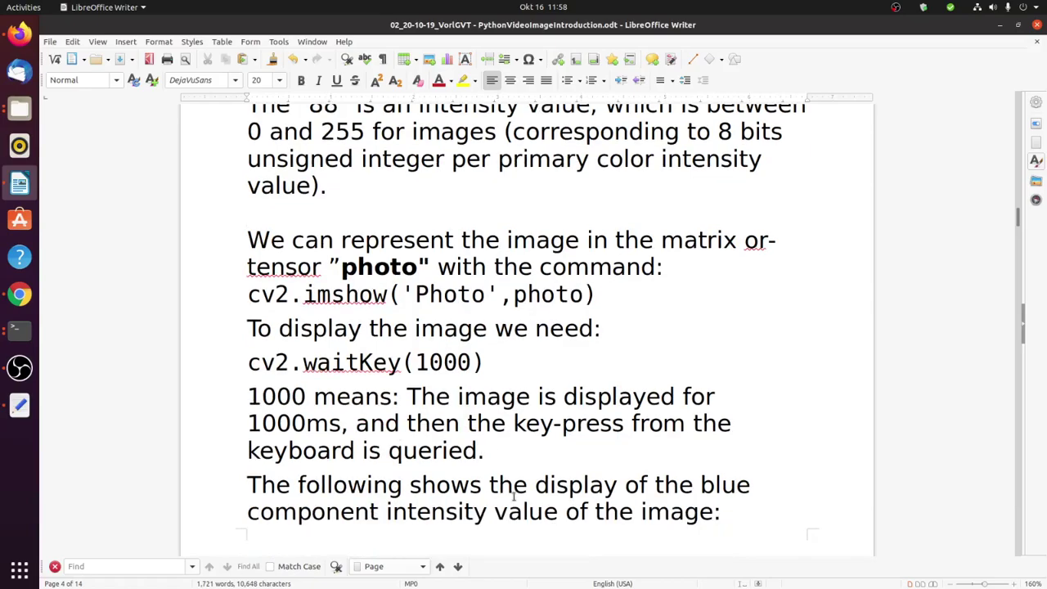
pyautogui.scroll(-1, 507, 463)
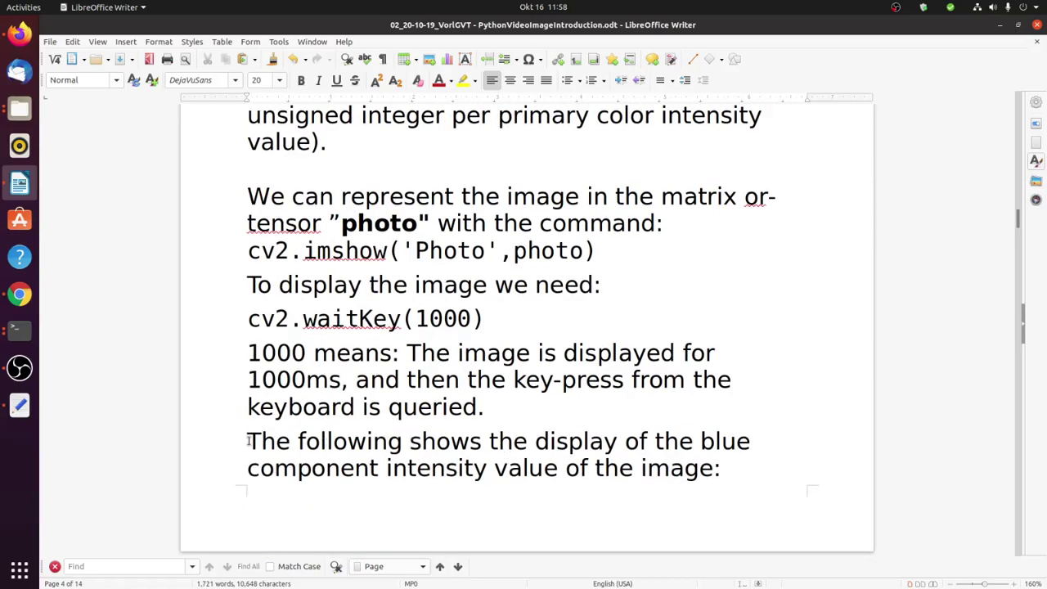
pyautogui.scroll(-1, 248, 442)
pyautogui.scroll(-1, 248, 440)
pyautogui.scroll(-2, 252, 347)
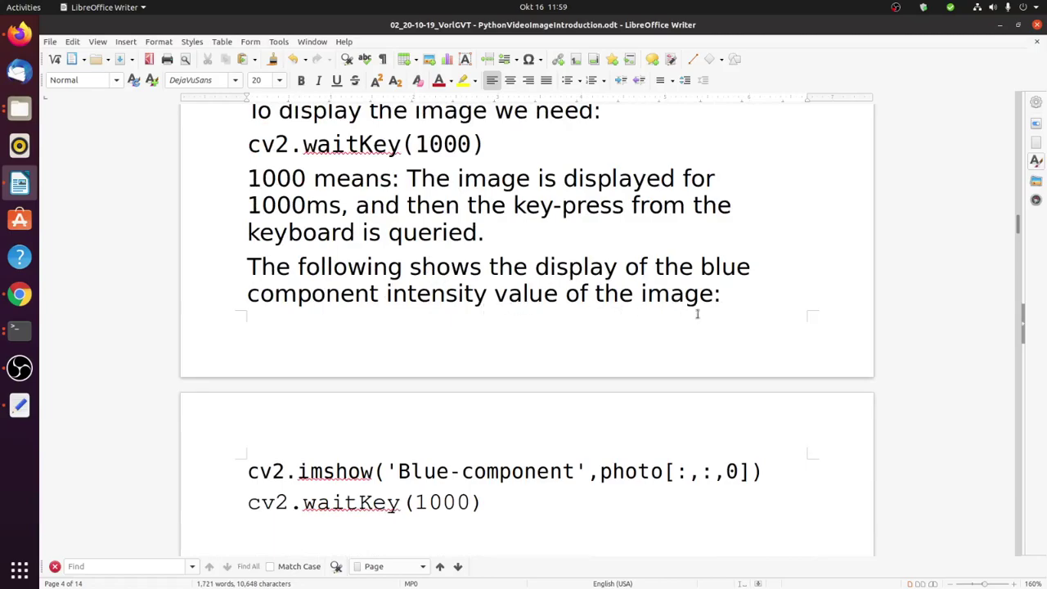
pyautogui.scroll(-1, 698, 314)
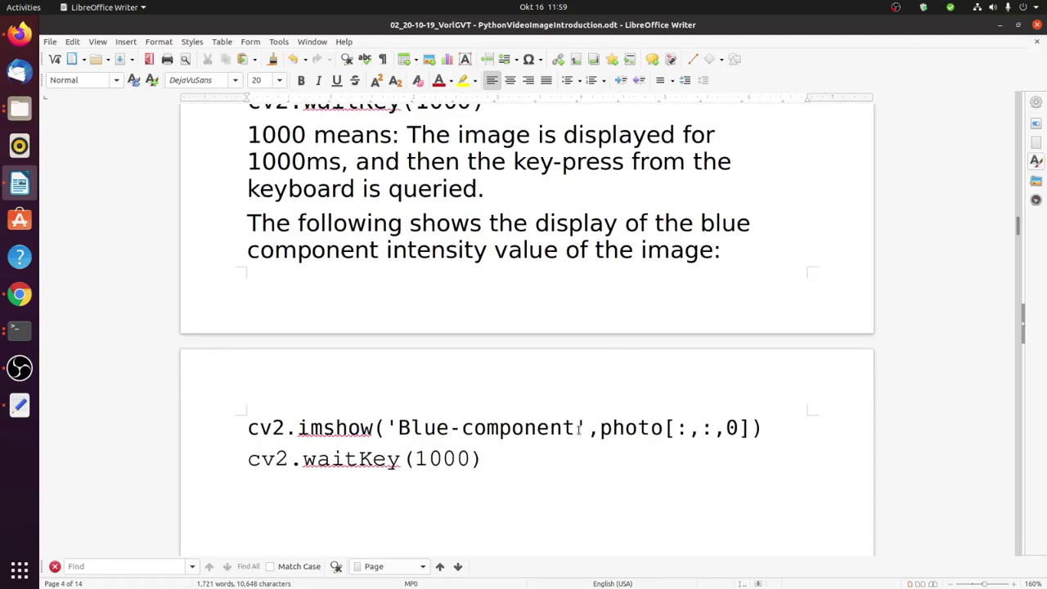
pyautogui.scroll(-1, 579, 430)
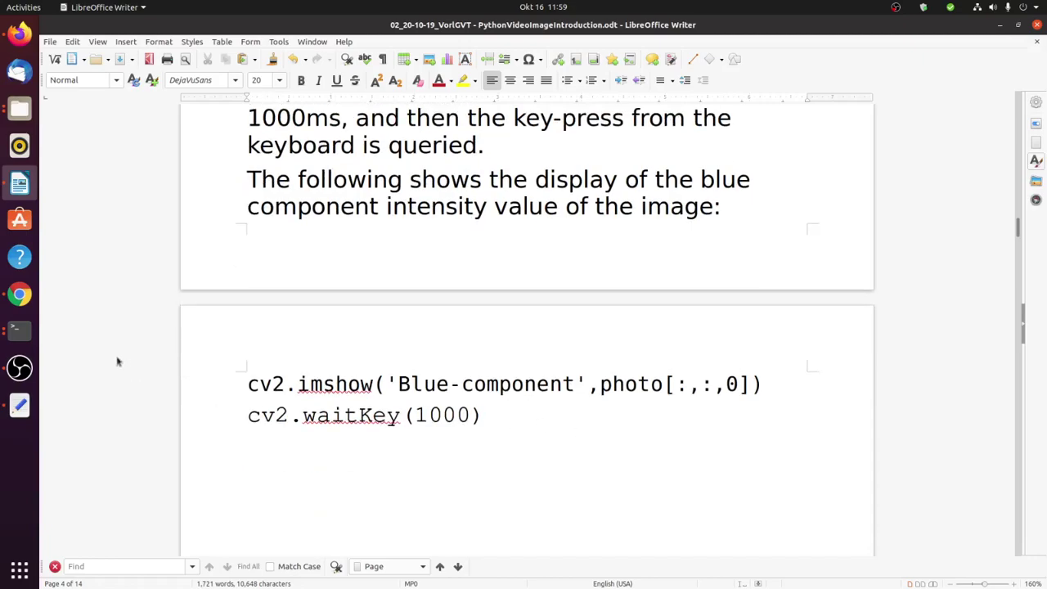
# Start a new python3 interpreter session in Terminal.
pyautogui.click(22, 335)
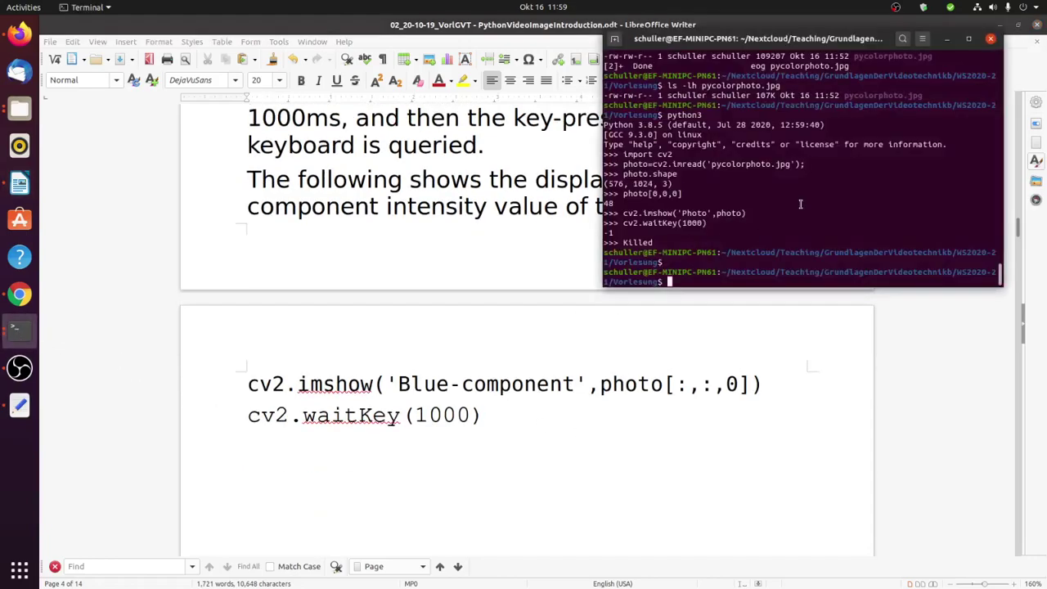
pyautogui.press('Up')
pyautogui.press('Return')
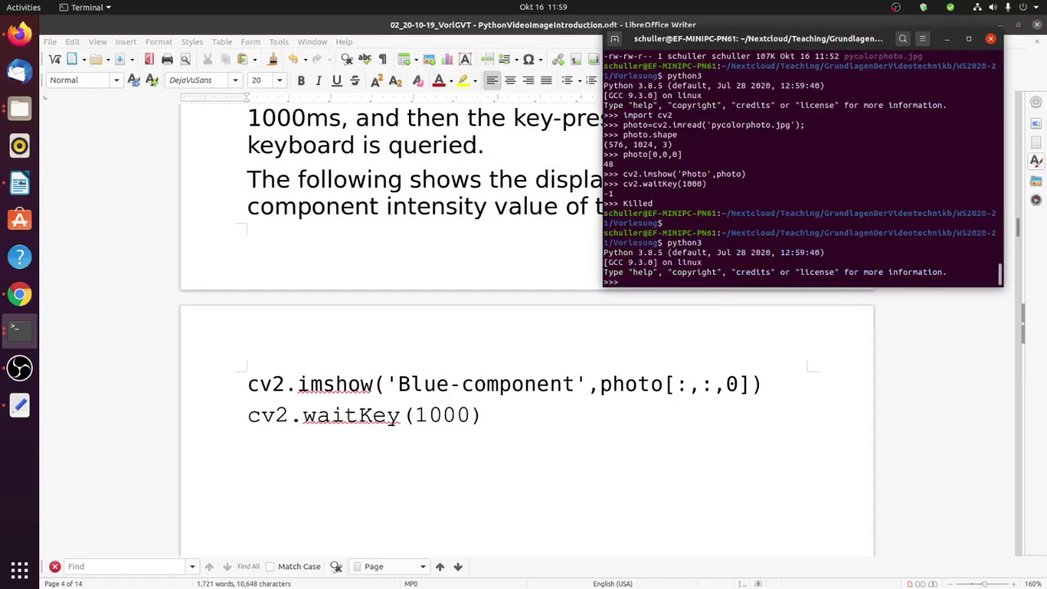
pyautogui.write('import scipy.special as special')
pyautogui.press('BackSpace')
pyautogui.press('BackSpace')
pyautogui.press('BackSpace')
pyautogui.press('BackSpace')
pyautogui.press('BackSpace')
pyautogui.press('BackSpace')
pyautogui.press('BackSpace')
pyautogui.press('BackSpace')
pyautogui.press('BackSpace')
pyautogui.press('BackSpace')
pyautogui.press('BackSpace')
pyautogui.press('BackSpace')
pyautogui.press('BackSpace')
pyautogui.press('BackSpace')
pyautogui.press('BackSpace')
pyautogui.press('BackSpace')
pyautogui.press('BackSpace')
pyautogui.press('BackSpace')
pyautogui.press('BackSpace')
pyautogui.press('BackSpace')
# Reuse the earlier import cv2 line and run it at the prompt.
pyautogui.moveTo(623, 114); pyautogui.dragTo(674, 116)
pyautogui.rightClick(674, 118)
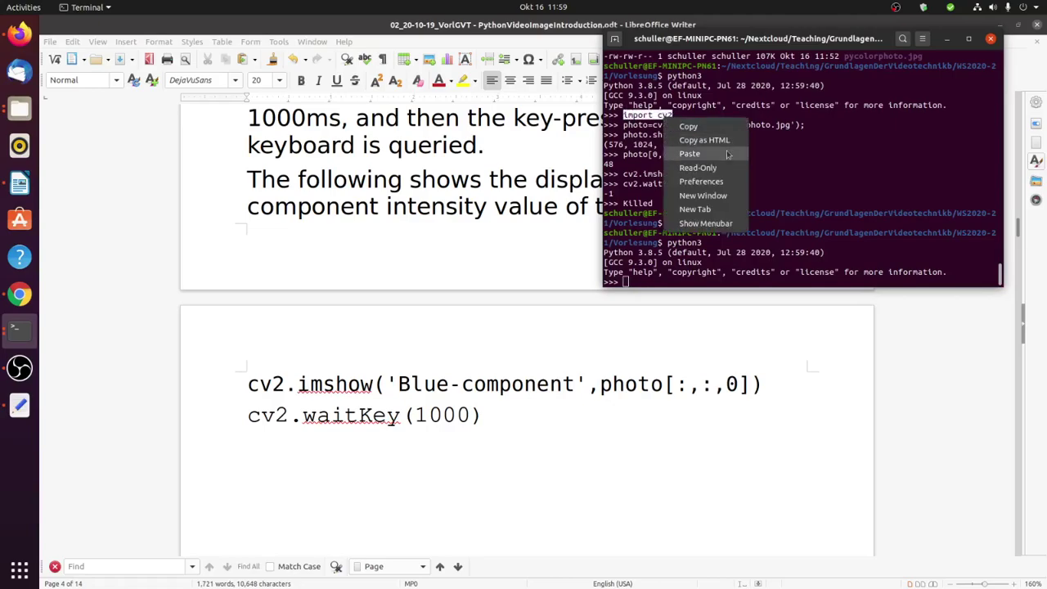
pyautogui.click(728, 155)
pyautogui.click(716, 283)
pyautogui.rightClick(717, 283)
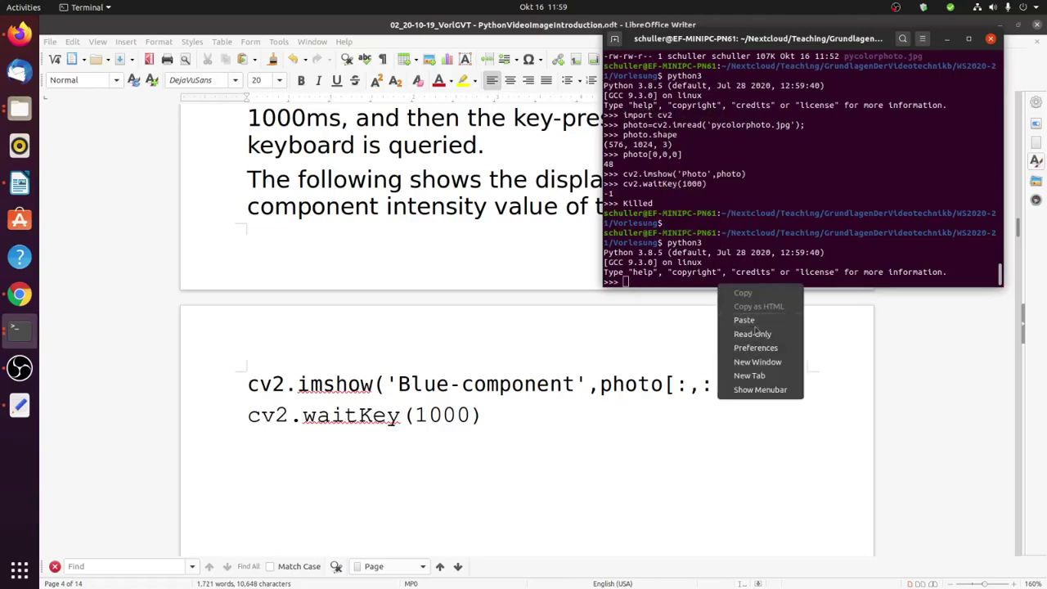
pyautogui.click(746, 319)
pyautogui.press('Return')
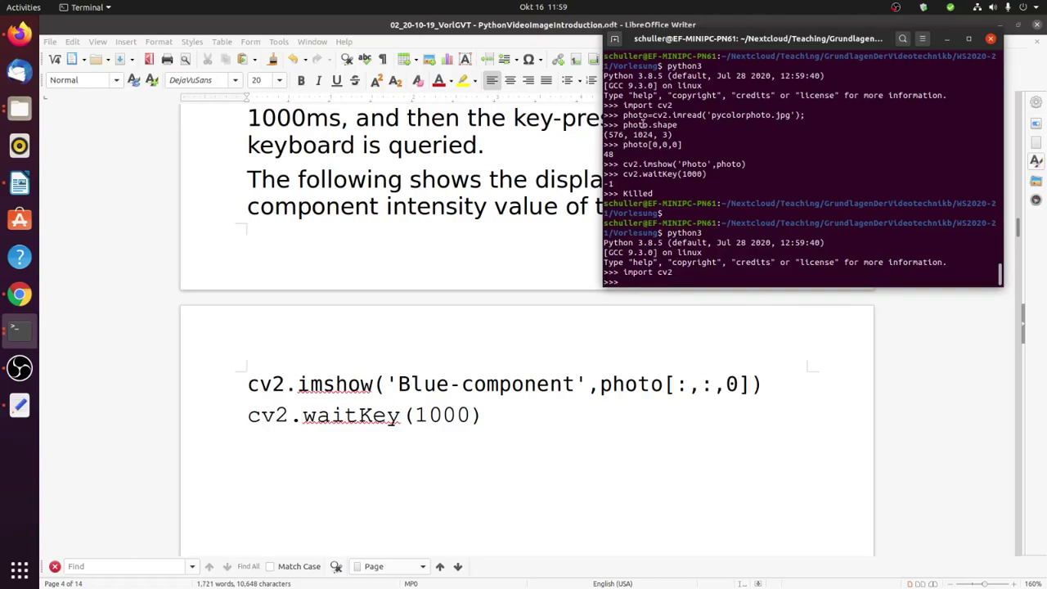
# Rerun the earlier imread line to load pycolorphoto.jpg into photo.
pyautogui.moveTo(623, 116); pyautogui.dragTo(806, 115)
pyautogui.rightClick(805, 119)
pyautogui.click(806, 129)
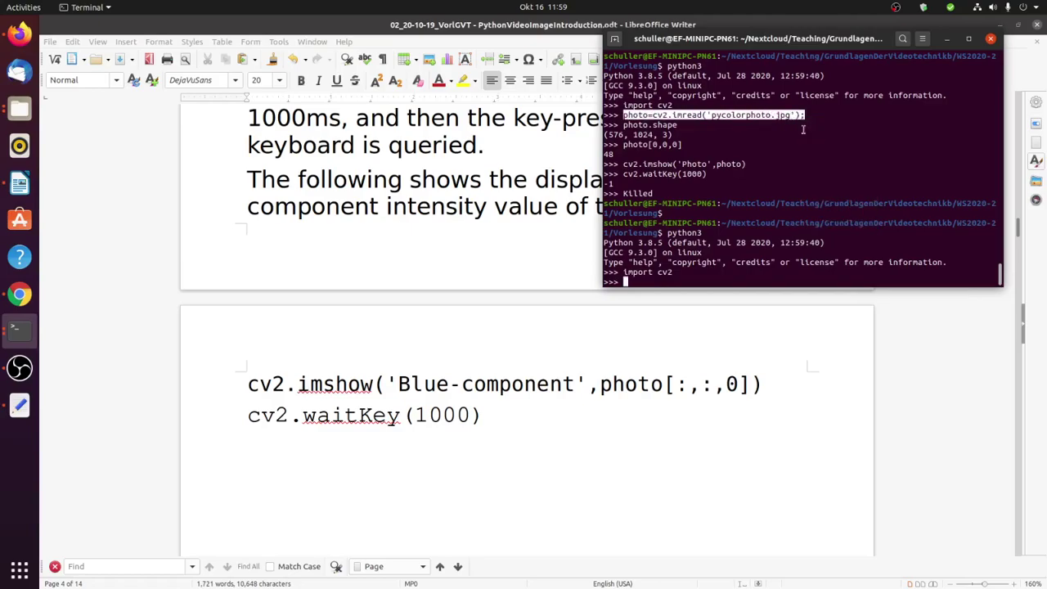
pyautogui.rightClick(735, 276)
pyautogui.click(773, 313)
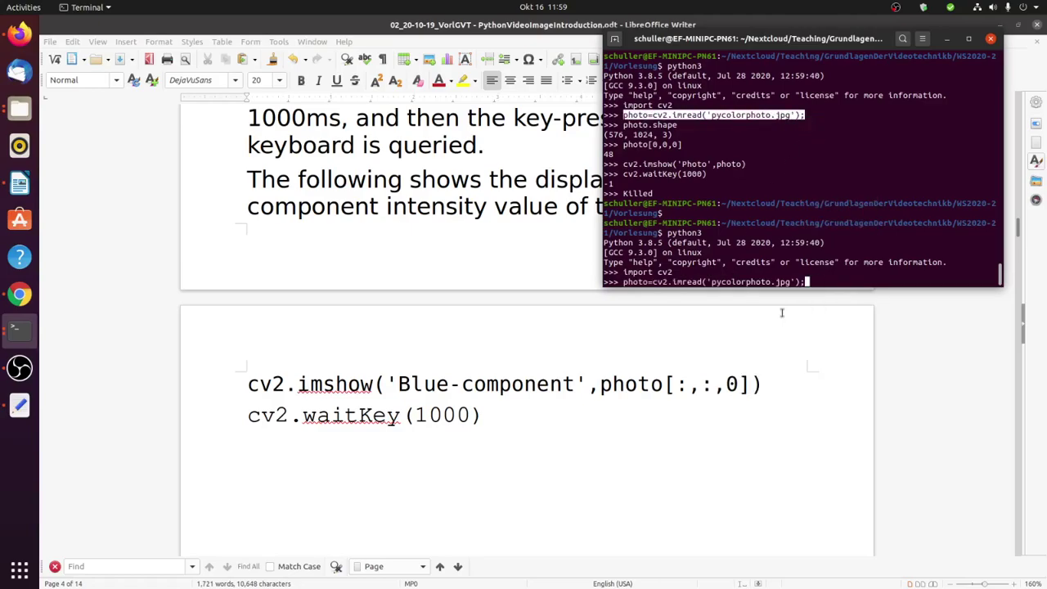
pyautogui.press('Return')
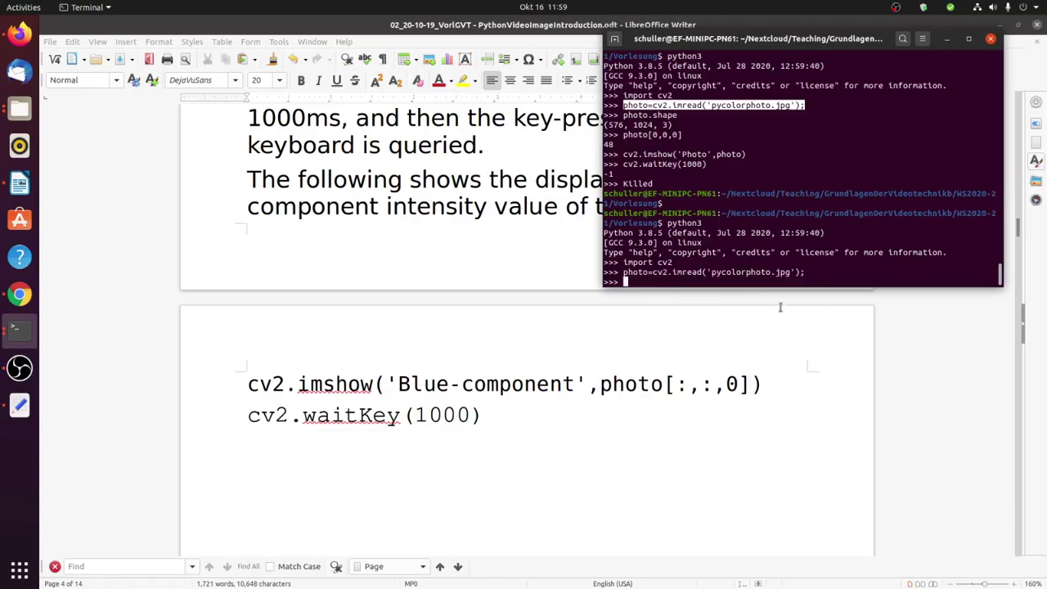
# Copy cv2.imshow('Blue-component',photo[:,:,0]) from the notes and run it in Python.
pyautogui.click(248, 386)
pyautogui.moveTo(247, 386); pyautogui.dragTo(766, 385)
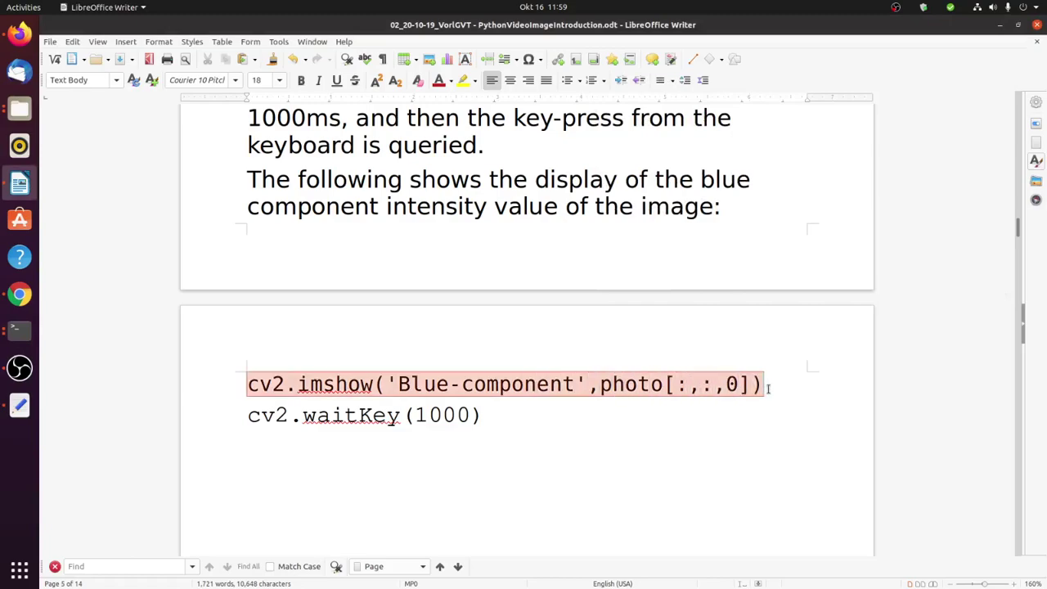
pyautogui.rightClick(755, 383)
pyautogui.click(779, 407)
pyautogui.click(20, 330)
pyautogui.rightClick(619, 273)
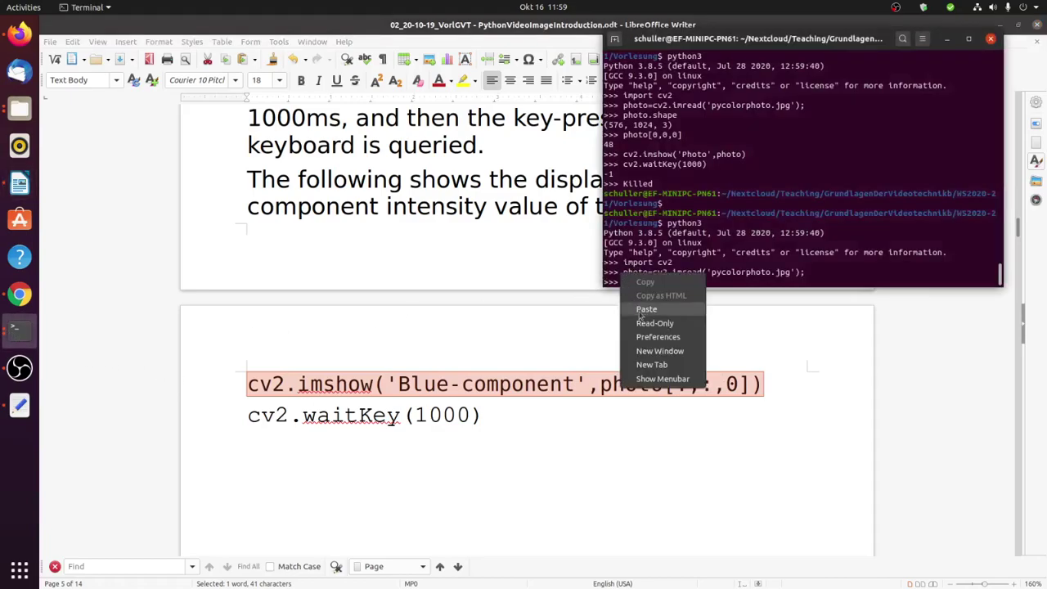
pyautogui.click(642, 311)
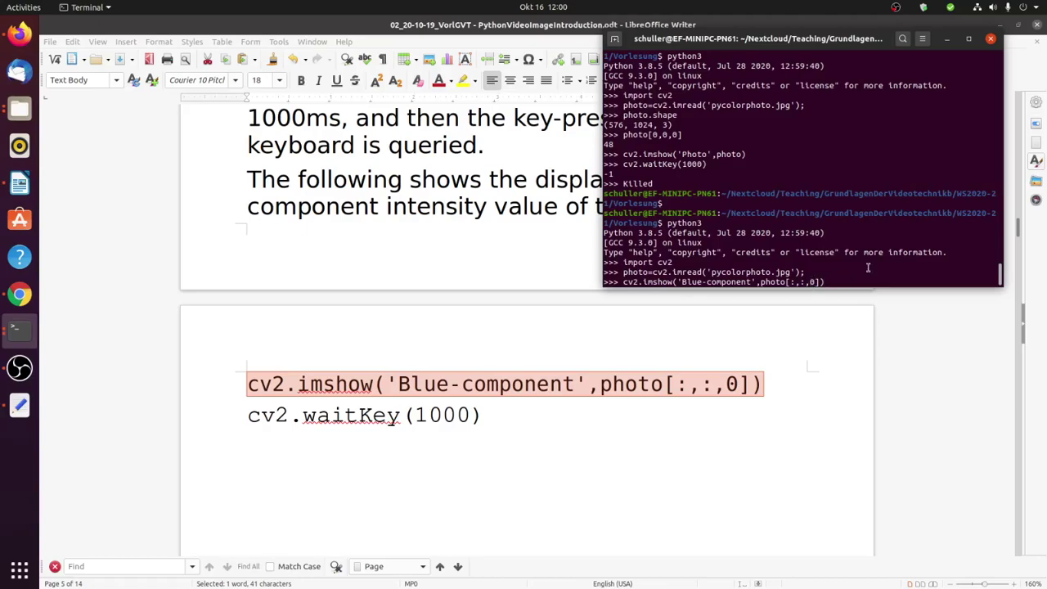
pyautogui.press('Return')
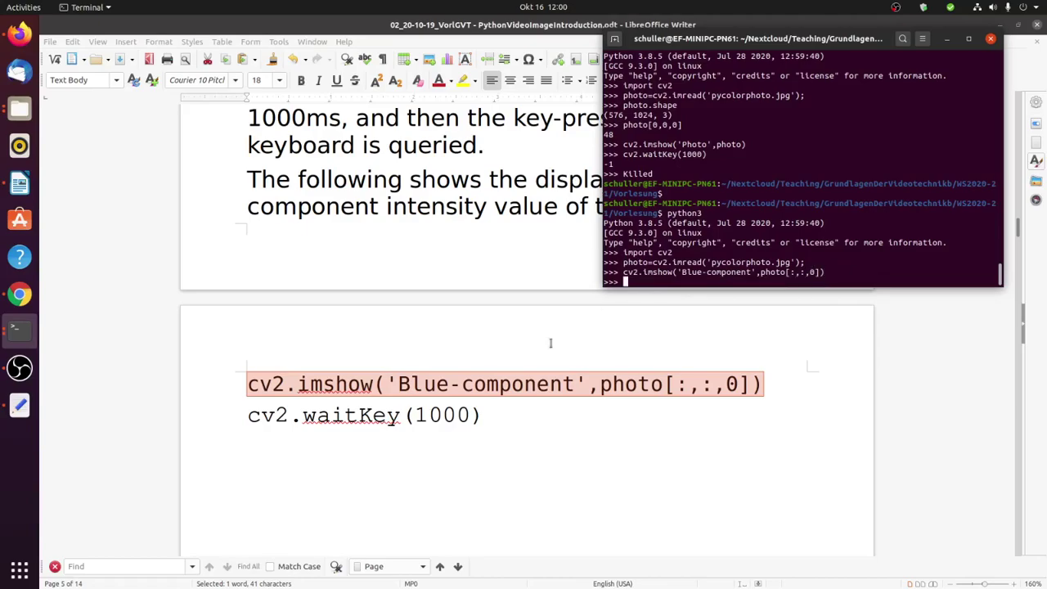
# Run cv2.waitKey(1000) from the notes to display the Blue-component window.
pyautogui.click(484, 415)
pyautogui.moveTo(484, 416); pyautogui.dragTo(239, 416)
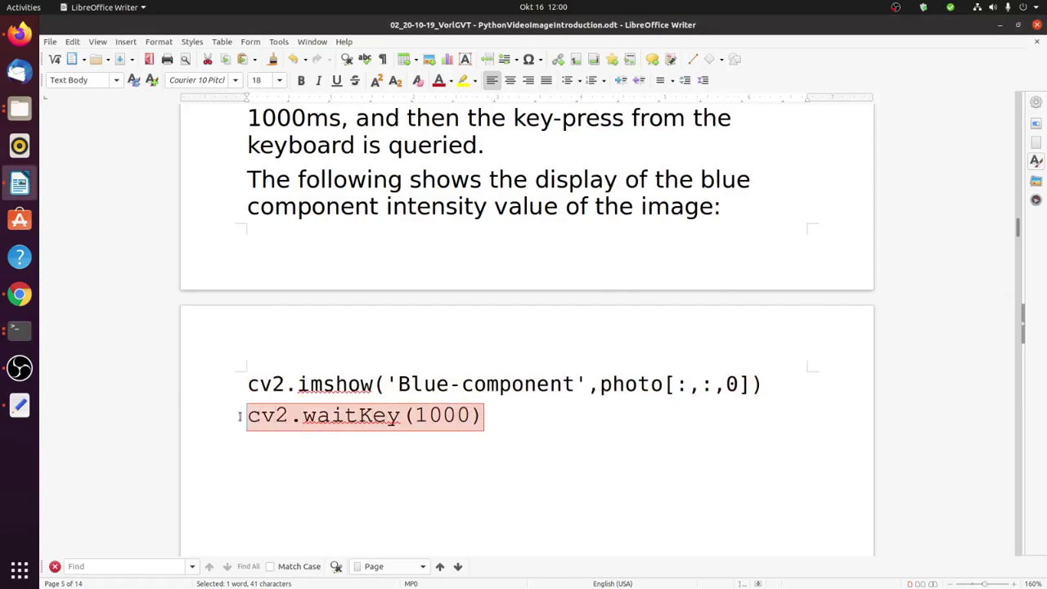
pyautogui.click(19, 331)
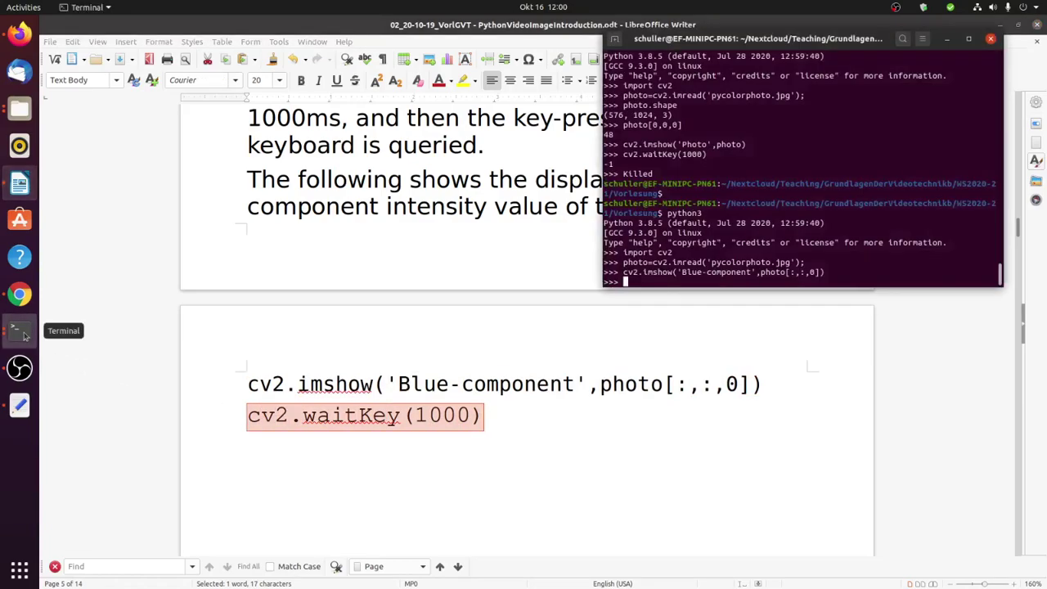
pyautogui.rightClick(702, 238)
pyautogui.click(723, 274)
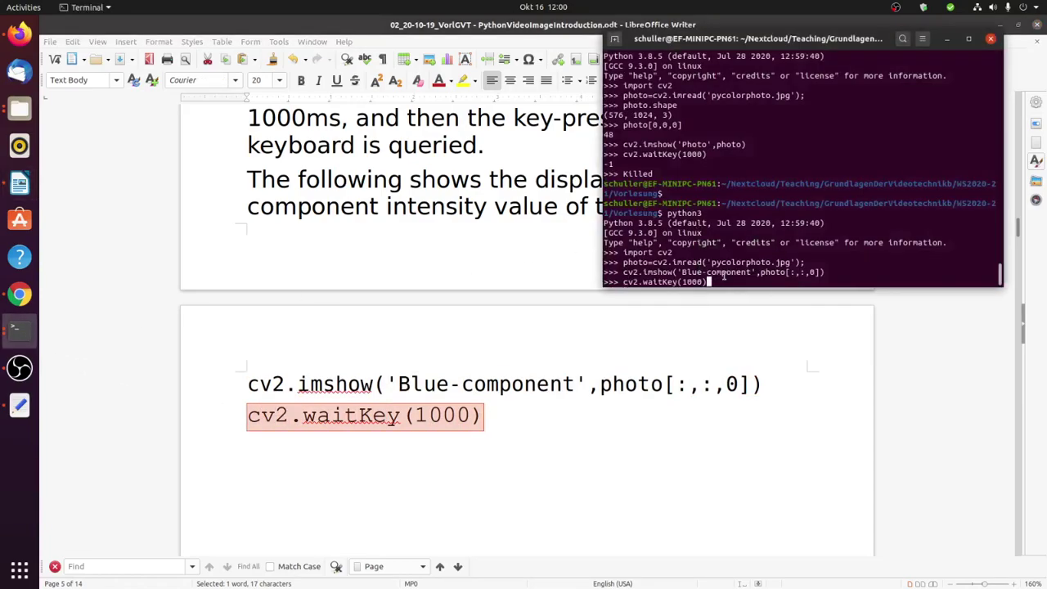
pyautogui.press('Return')
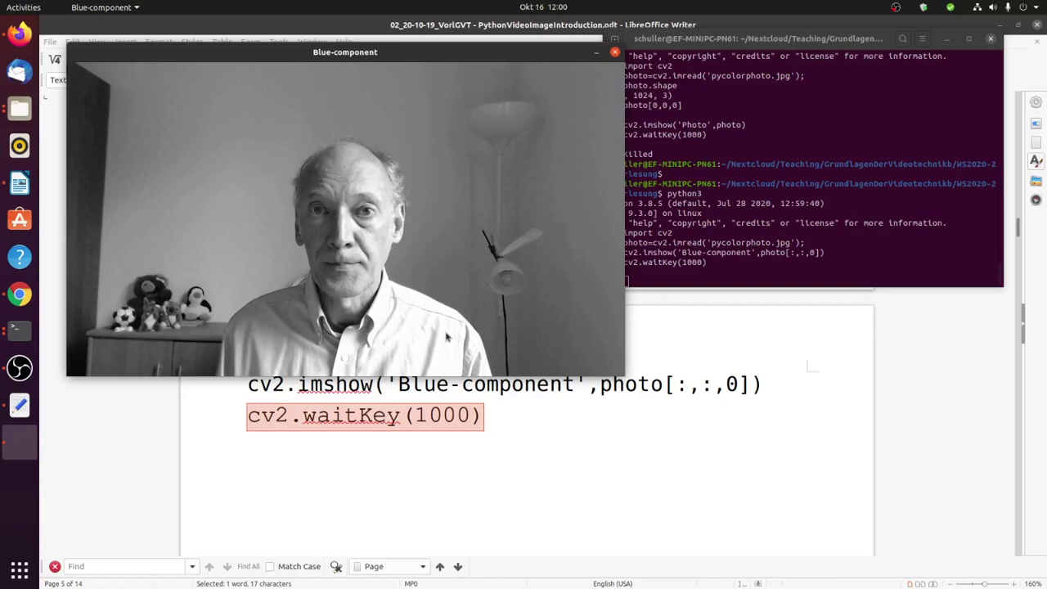
# Close the Blue-component window, leave an empty Python prompt, and bring the notes forward.
pyautogui.click(670, 256)
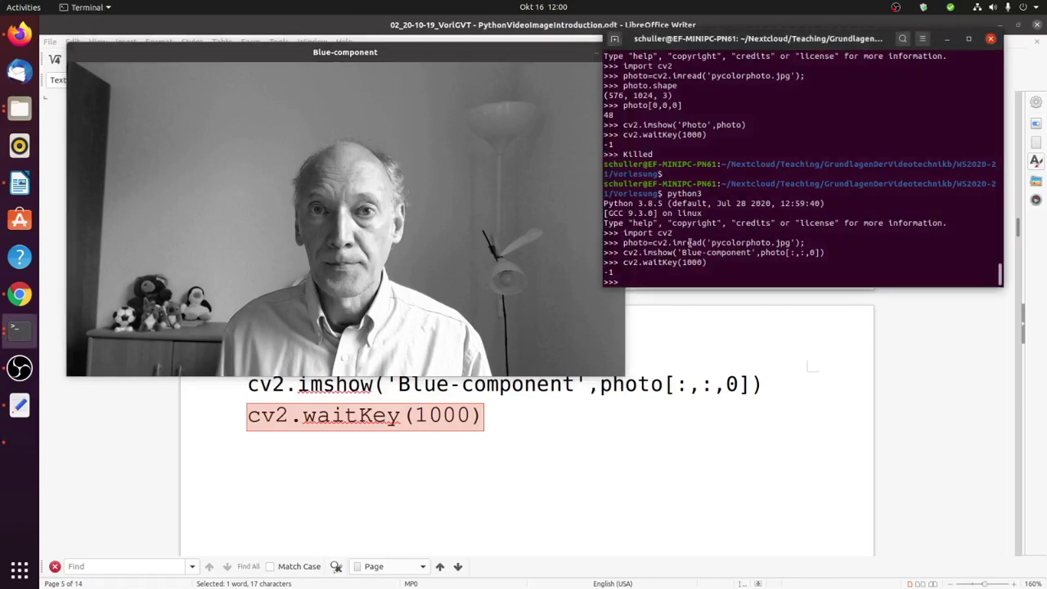
pyautogui.press('Return')
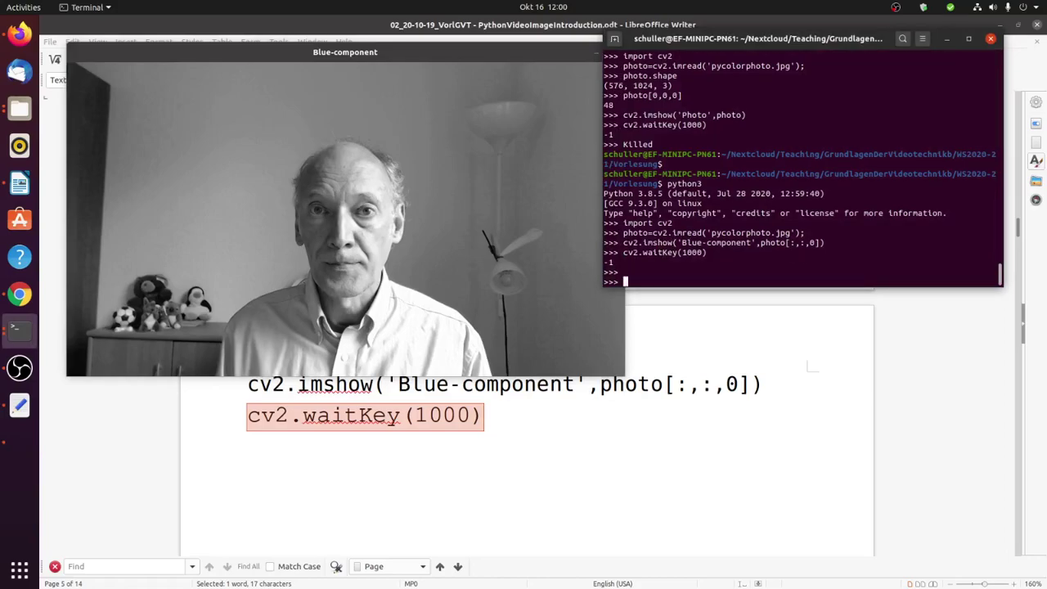
pyautogui.click(535, 285)
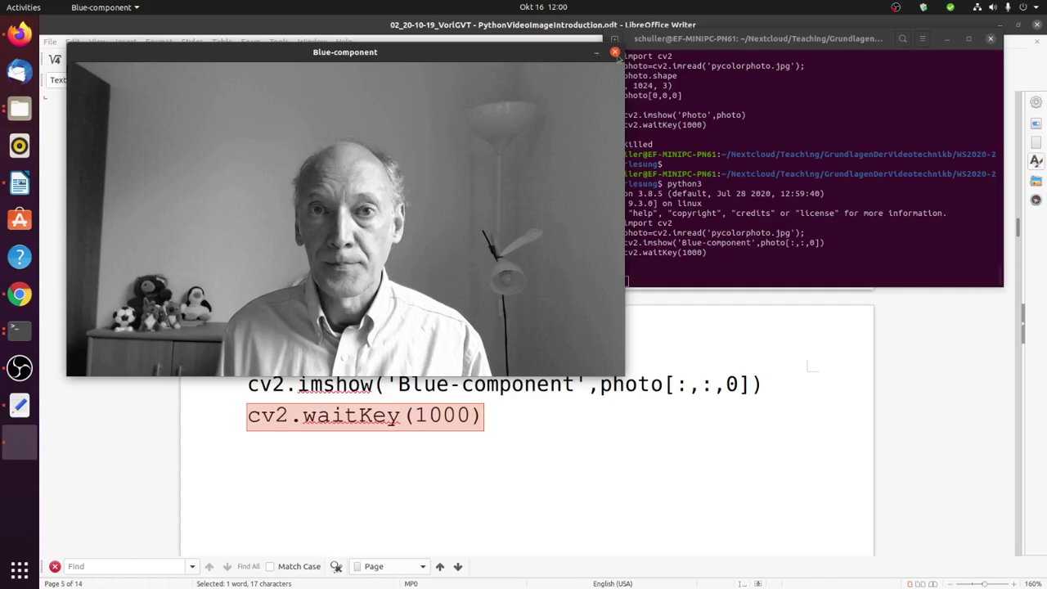
pyautogui.click(615, 53)
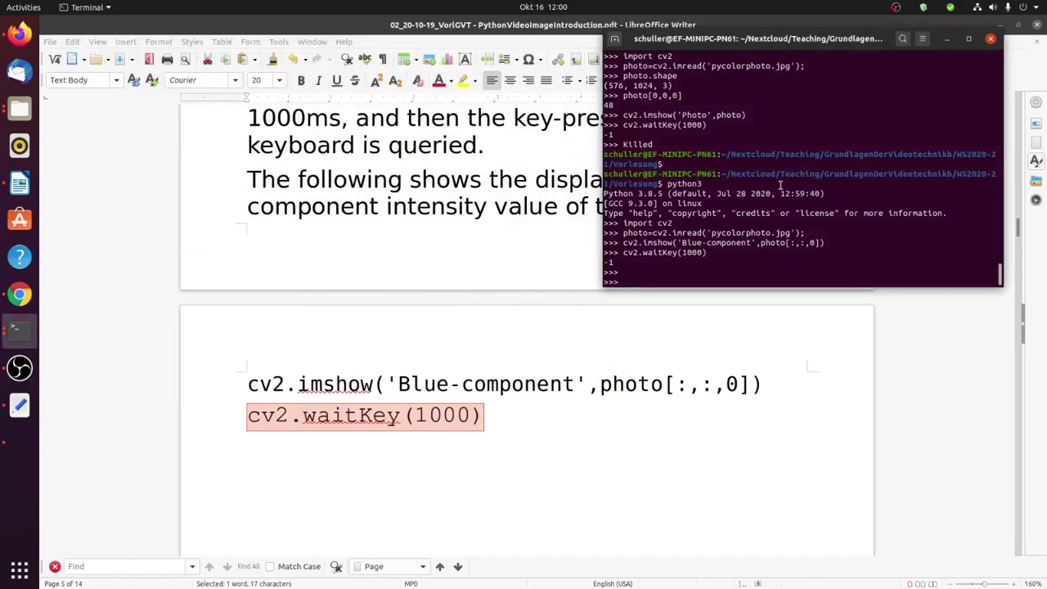
pyautogui.press('Return')
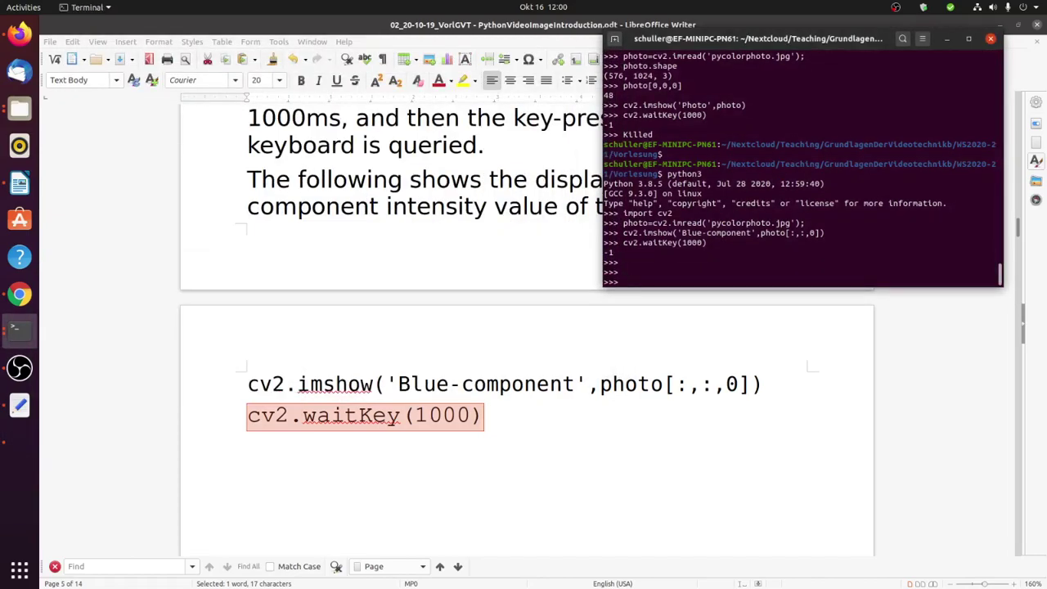
pyautogui.click(558, 420)
# Scroll the notes to the Video processing section on cv2.VideoCapture(0), then raise Terminal.
pyautogui.scroll(-3, 558, 421)
pyautogui.scroll(-10, 557, 421)
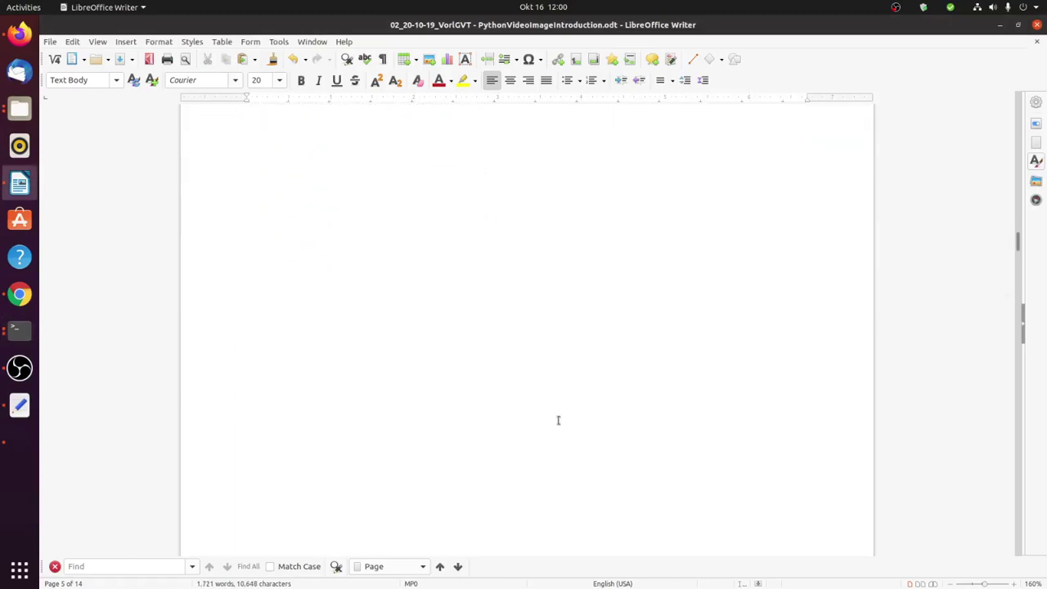
pyautogui.scroll(-4, 557, 420)
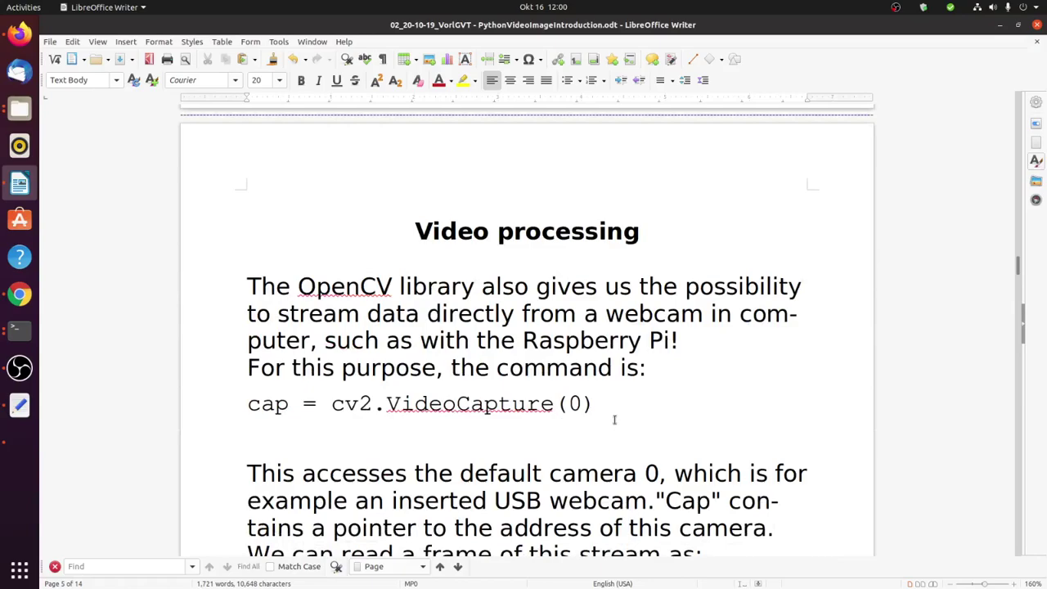
pyautogui.scroll(-1, 617, 418)
pyautogui.scroll(-1, 616, 418)
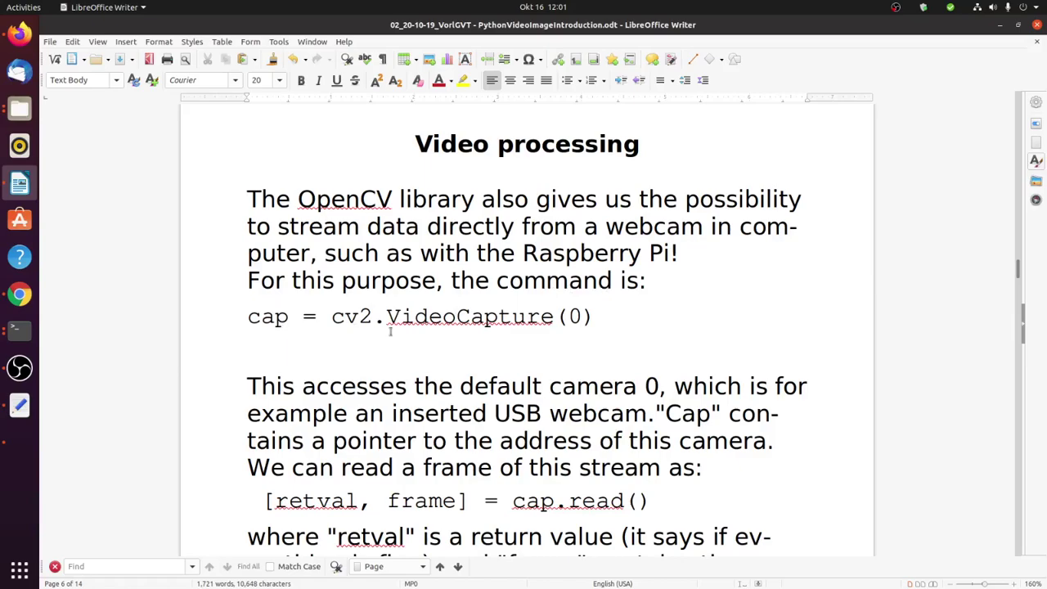
pyautogui.click(20, 330)
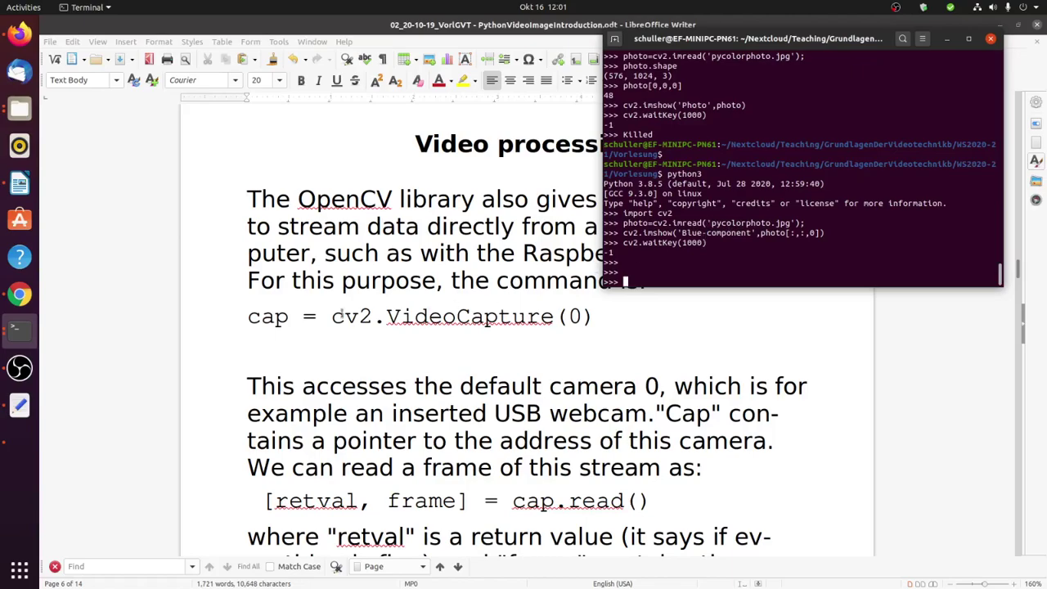
# Copy cap = cv2.VideoCapture(0) from the notes and run it to open the webcam.
pyautogui.moveTo(248, 316); pyautogui.dragTo(595, 324)
pyautogui.rightClick(563, 321)
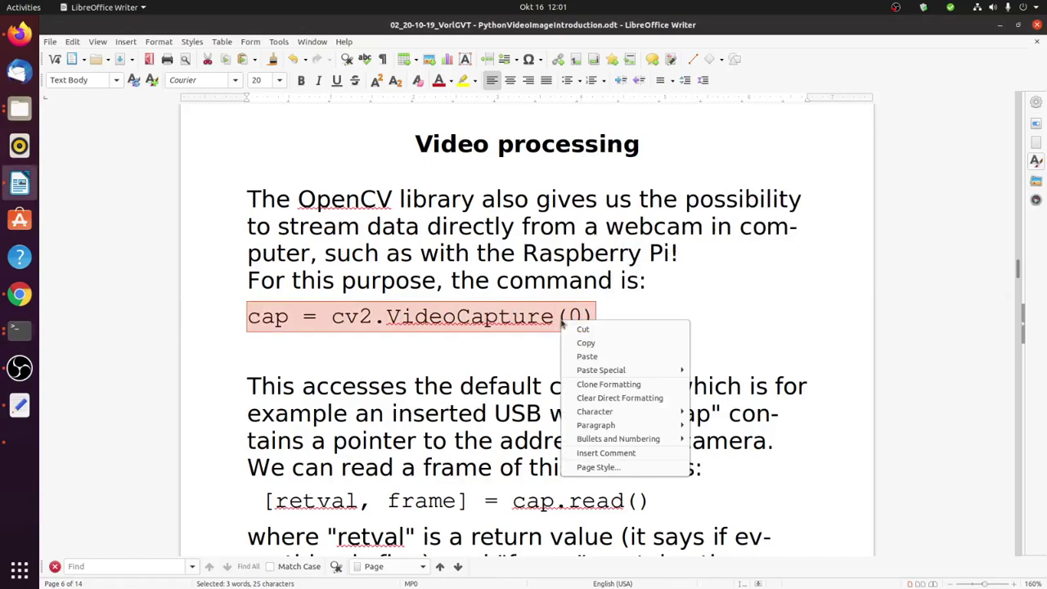
pyautogui.click(597, 343)
pyautogui.click(20, 329)
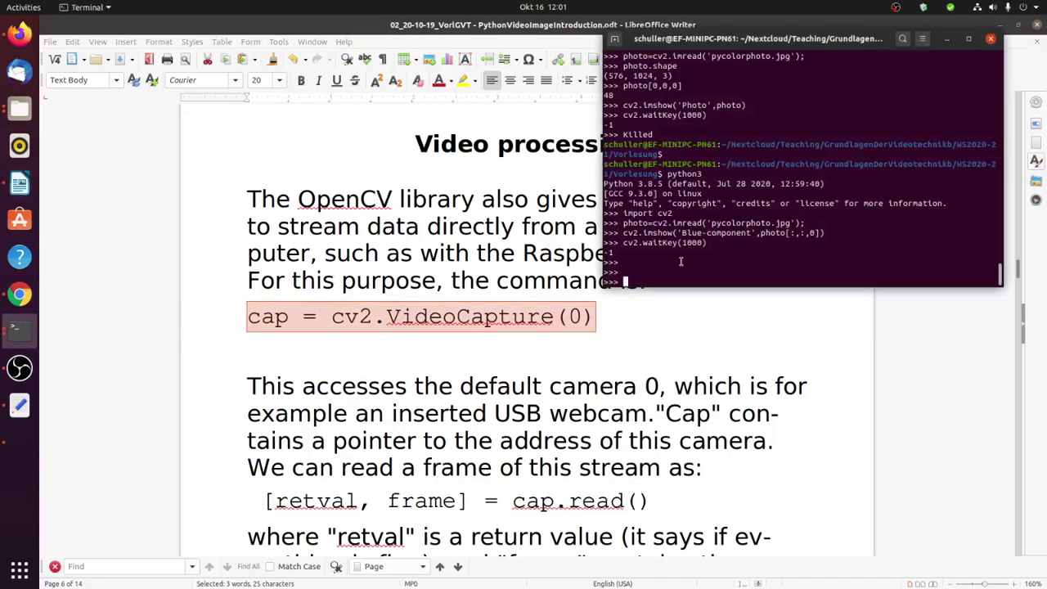
pyautogui.rightClick(682, 259)
pyautogui.click(709, 297)
pyautogui.press('Return')
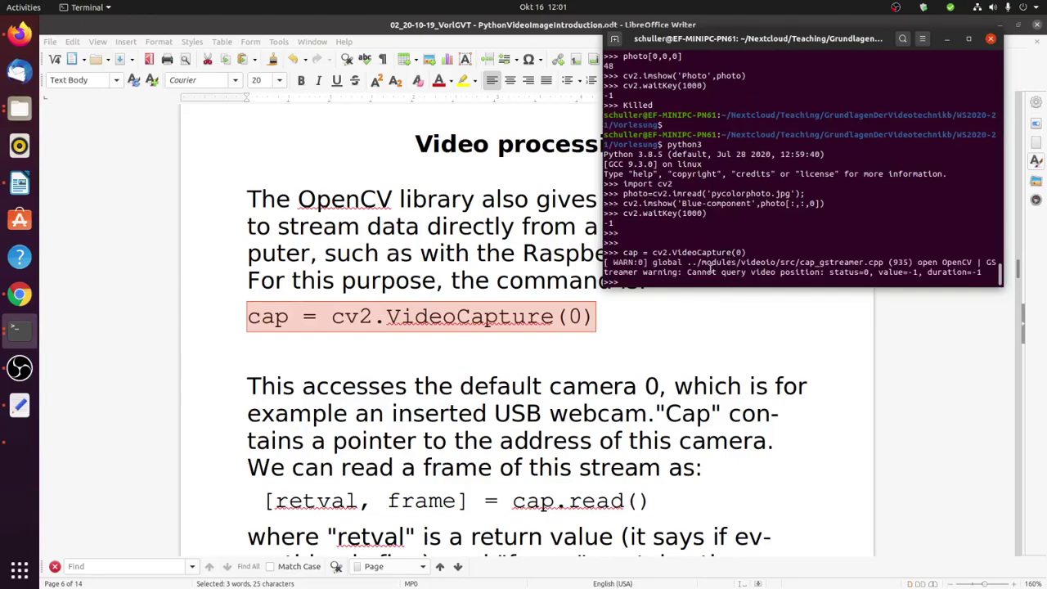
# Run the notes' cap.read() line, then frame.shape, which reports (1536, 2304, 3).
pyautogui.click(580, 379)
pyautogui.scroll(-2, 583, 378)
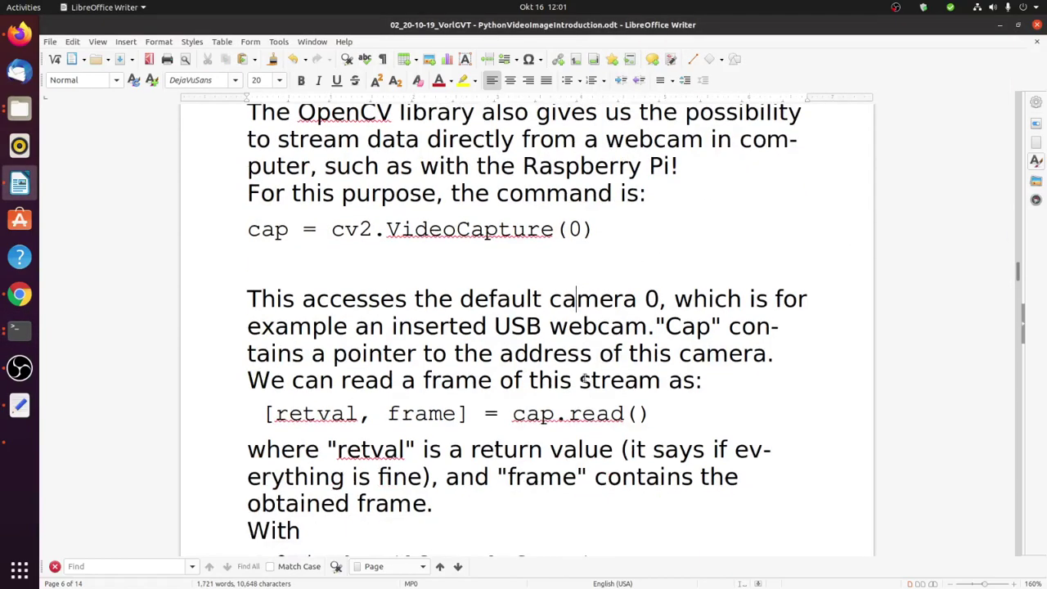
pyautogui.scroll(-2, 583, 379)
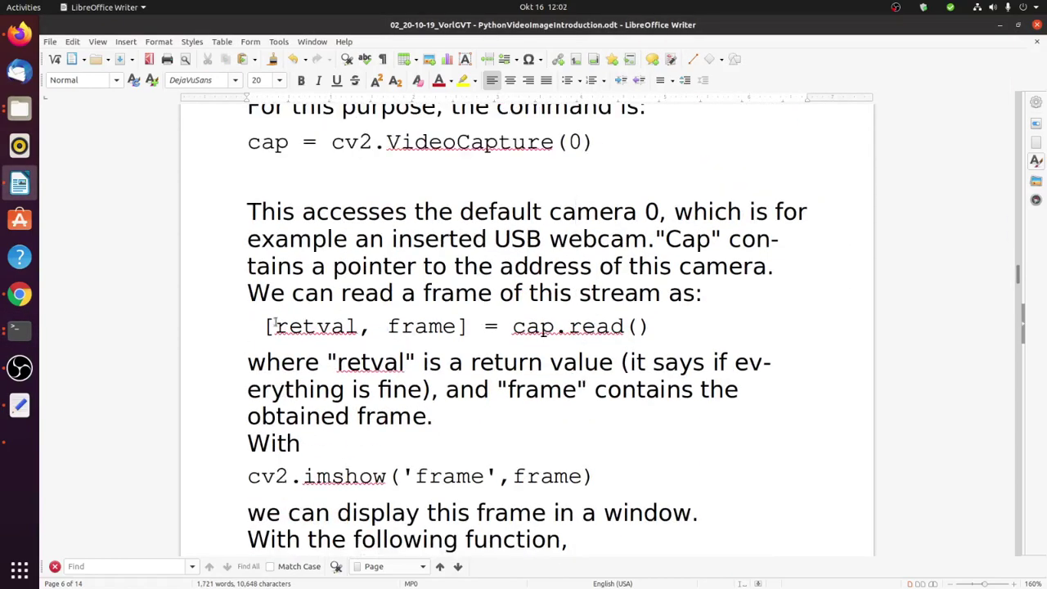
pyautogui.moveTo(262, 326); pyautogui.dragTo(651, 326)
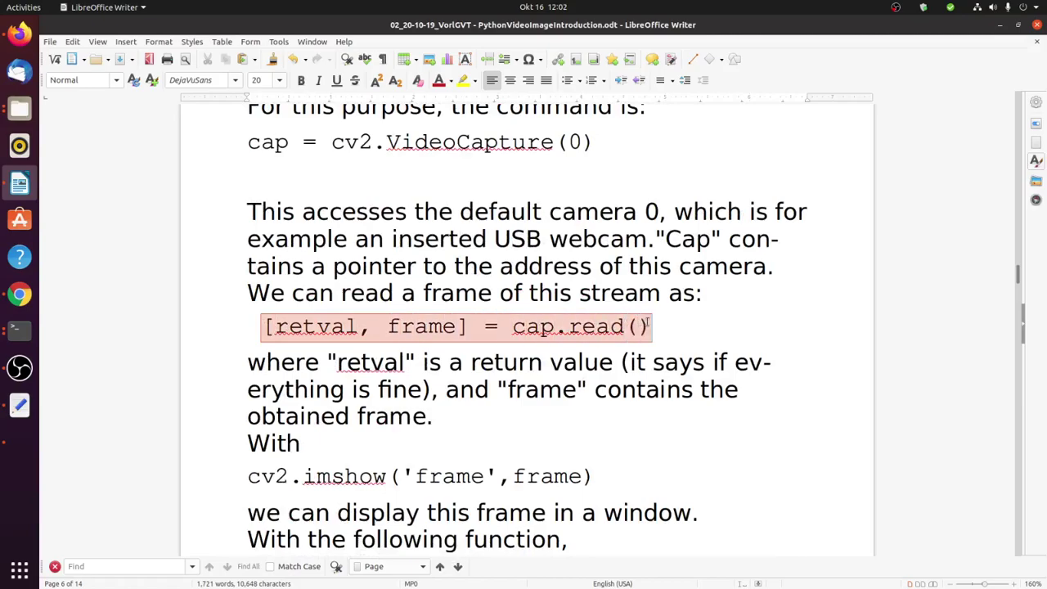
pyautogui.rightClick(609, 332)
pyautogui.click(633, 355)
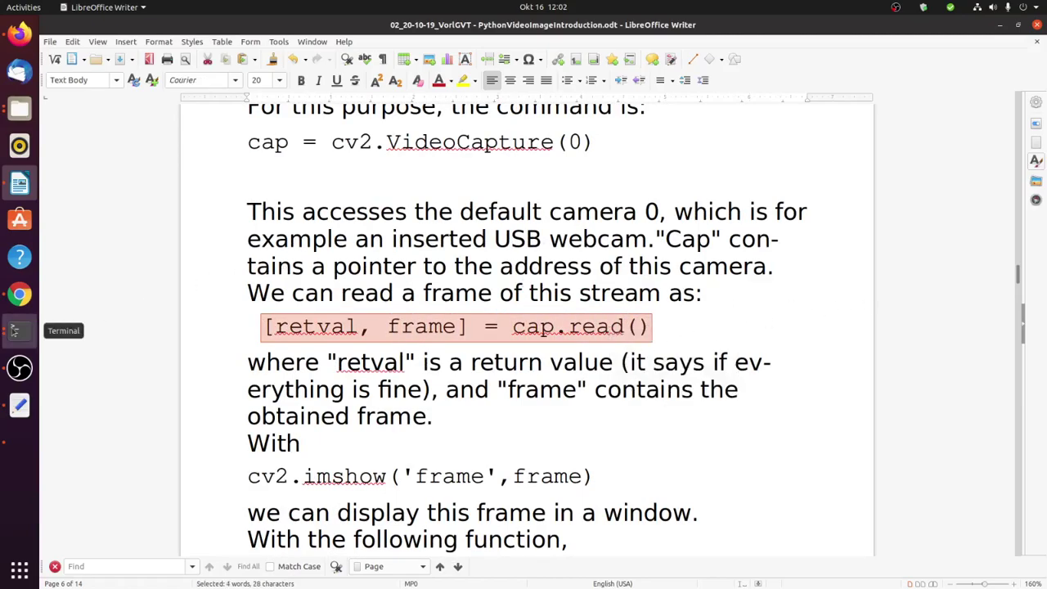
pyautogui.click(19, 330)
pyautogui.rightClick(643, 239)
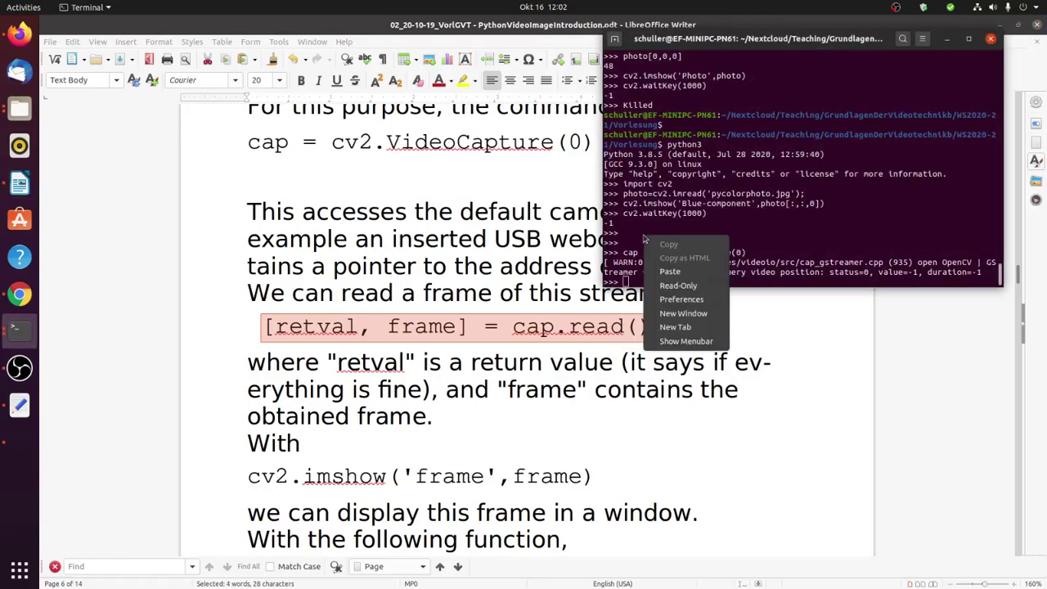
pyautogui.click(670, 270)
pyautogui.press('Return')
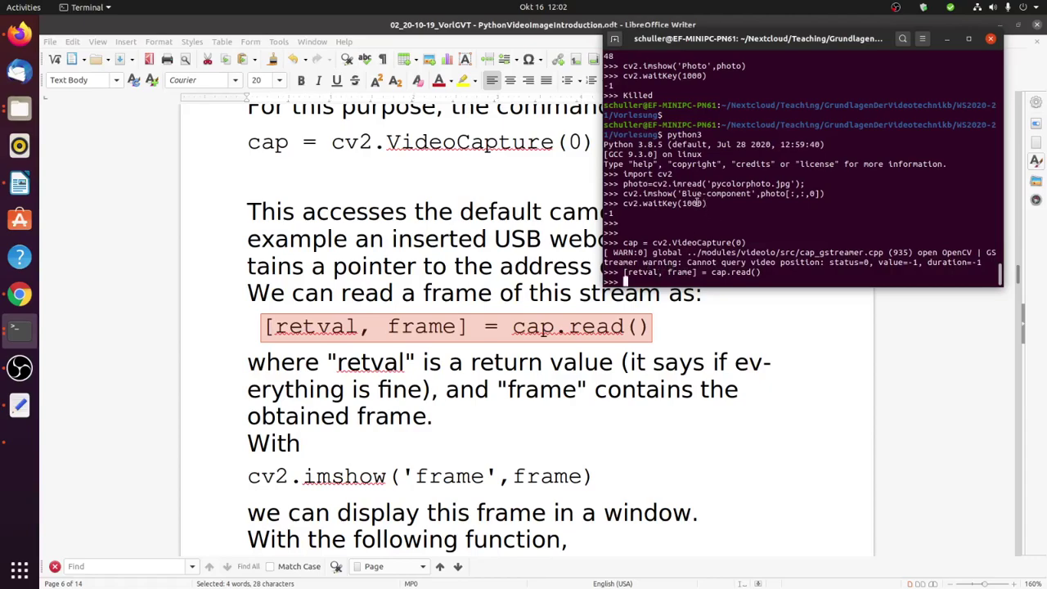
pyautogui.write('frame.shape')
pyautogui.press('Return')
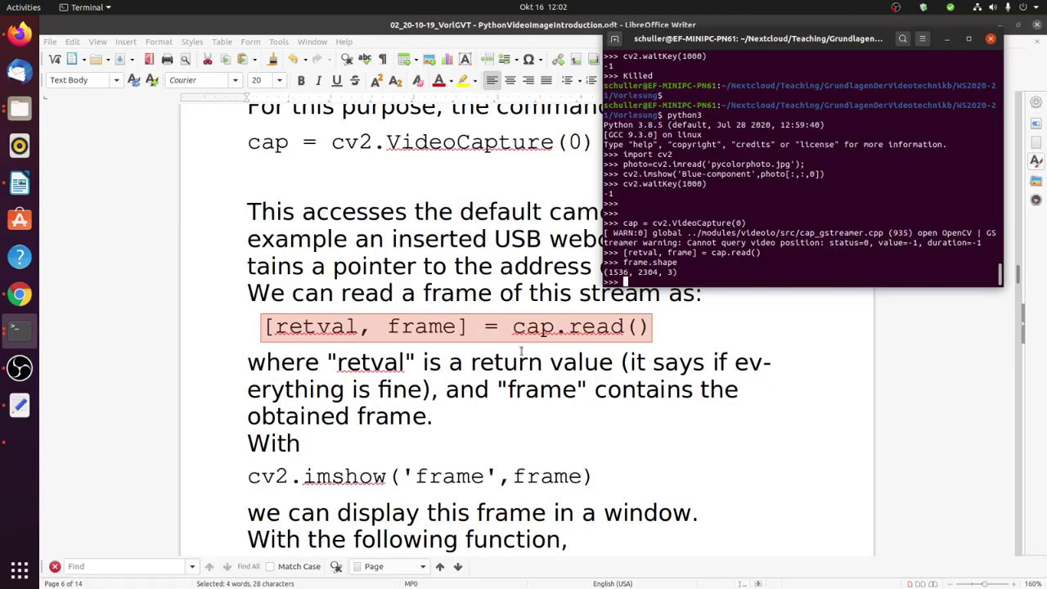
# Copy cv2.imshow('frame',frame) from the notes into the Python prompt and run it.
pyautogui.moveTo(246, 477); pyautogui.dragTo(619, 479)
pyautogui.rightClick(518, 482)
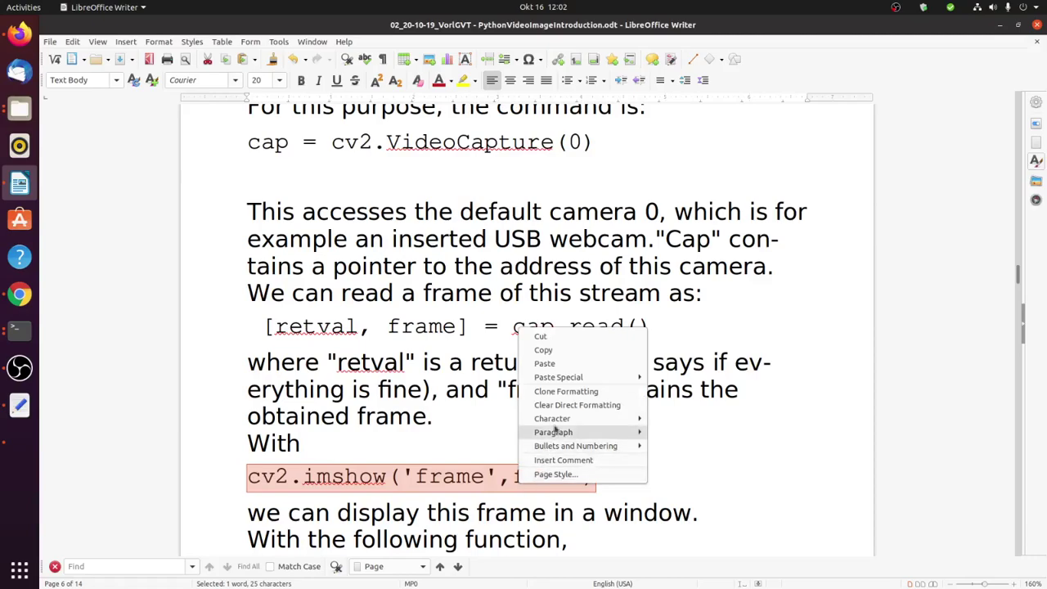
pyautogui.click(555, 353)
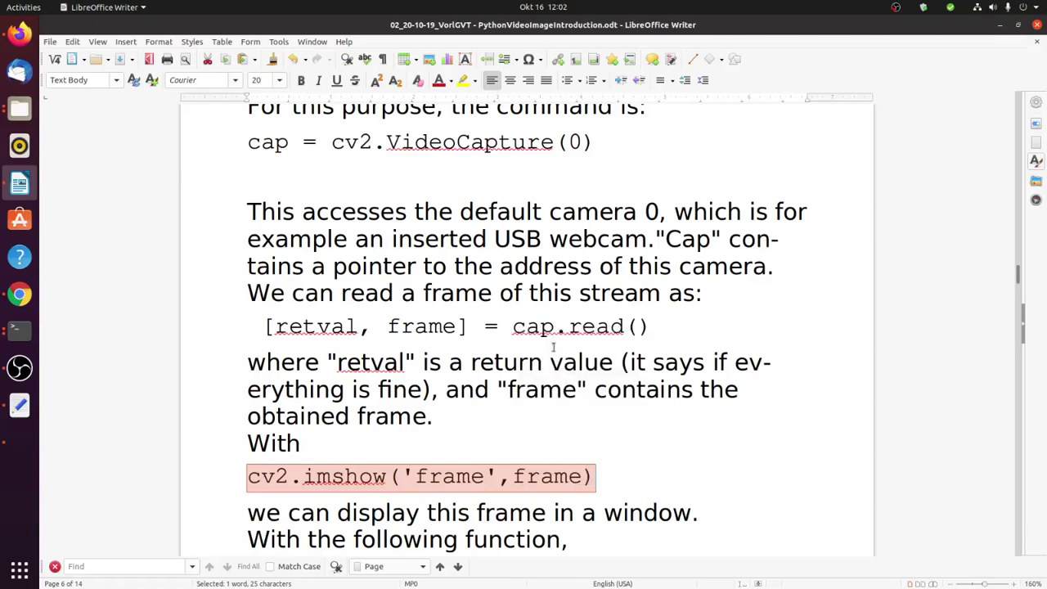
pyautogui.click(20, 330)
pyautogui.rightClick(688, 271)
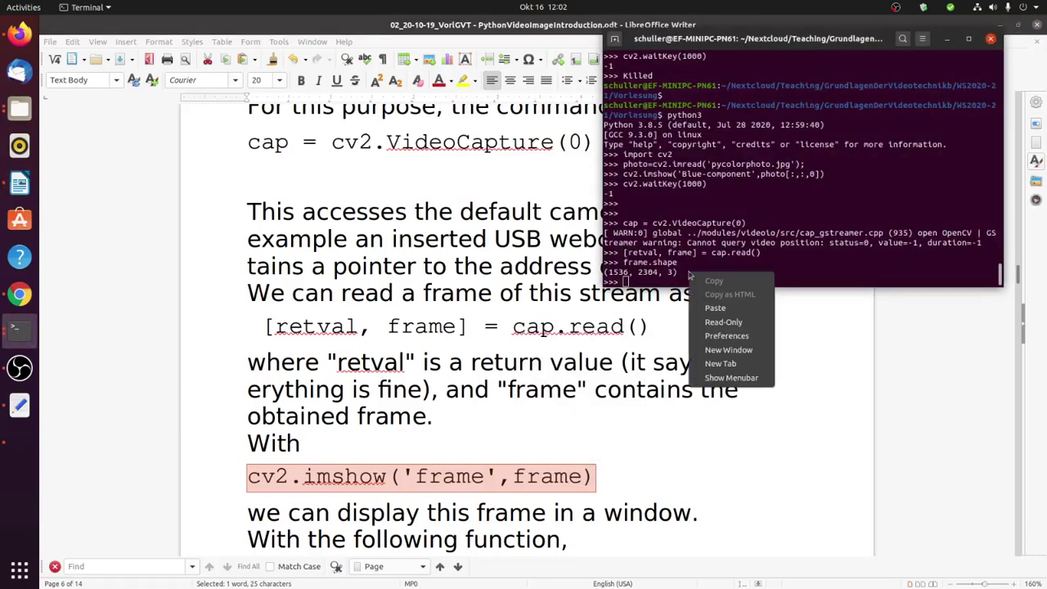
pyautogui.click(715, 308)
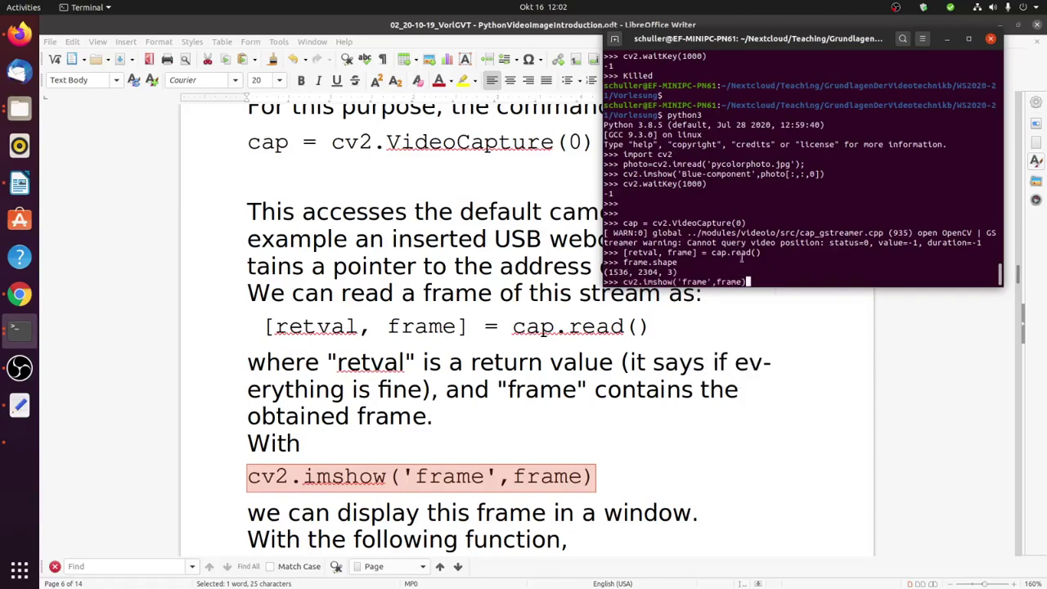
pyautogui.press('Left')
pyautogui.press('Left')
pyautogui.press('Left')
pyautogui.press('Left')
pyautogui.press('Left')
pyautogui.press('Left')
pyautogui.press('Left')
pyautogui.press('Left')
pyautogui.press('Left')
pyautogui.press('Left')
pyautogui.press('Left')
pyautogui.press('Left')
pyautogui.press('Left')
pyautogui.press('Right')
pyautogui.press('Right')
pyautogui.press('Right')
pyautogui.press('Right')
pyautogui.press('Right')
pyautogui.press('Right')
pyautogui.press('Right')
pyautogui.press('Right')
pyautogui.press('Right')
pyautogui.press('Right')
pyautogui.press('Right')
pyautogui.press('Right')
pyautogui.press('Right')
pyautogui.press('Return')
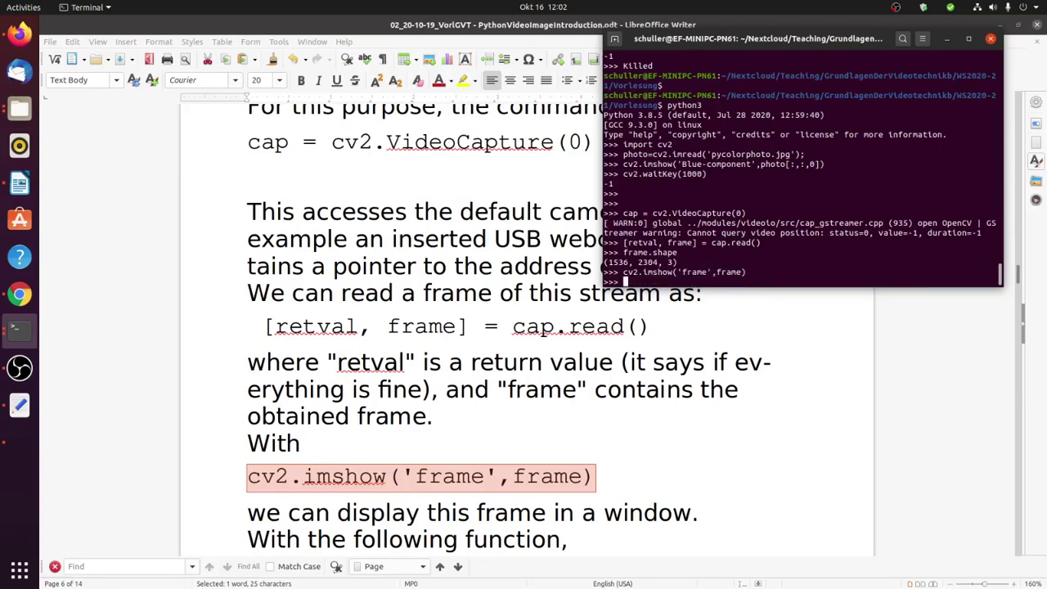
# Paste cv2.waitKey(..) from the notes into Python, change it to cv2.waitKey(100), and run it.
pyautogui.scroll(-3, 409, 340)
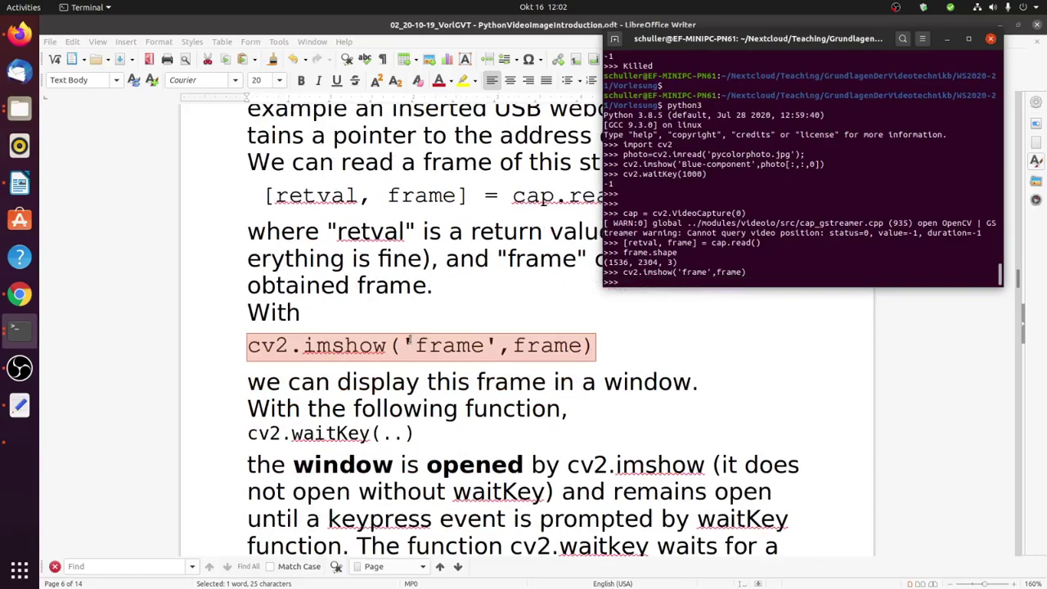
pyautogui.click(249, 433)
pyautogui.moveTo(249, 433); pyautogui.dragTo(421, 433)
pyautogui.rightClick(377, 434)
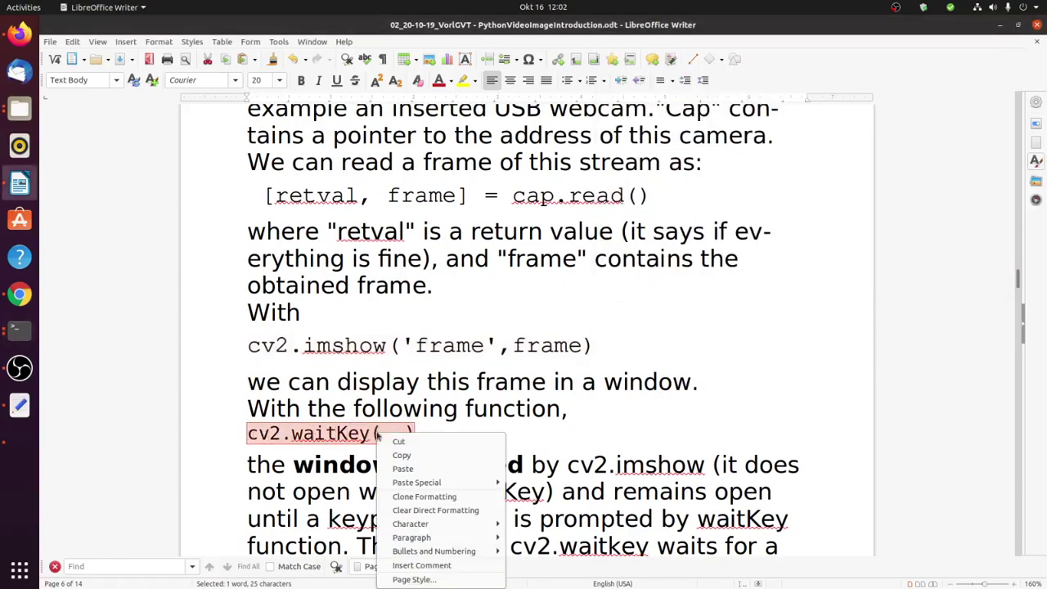
pyautogui.click(404, 455)
pyautogui.click(19, 329)
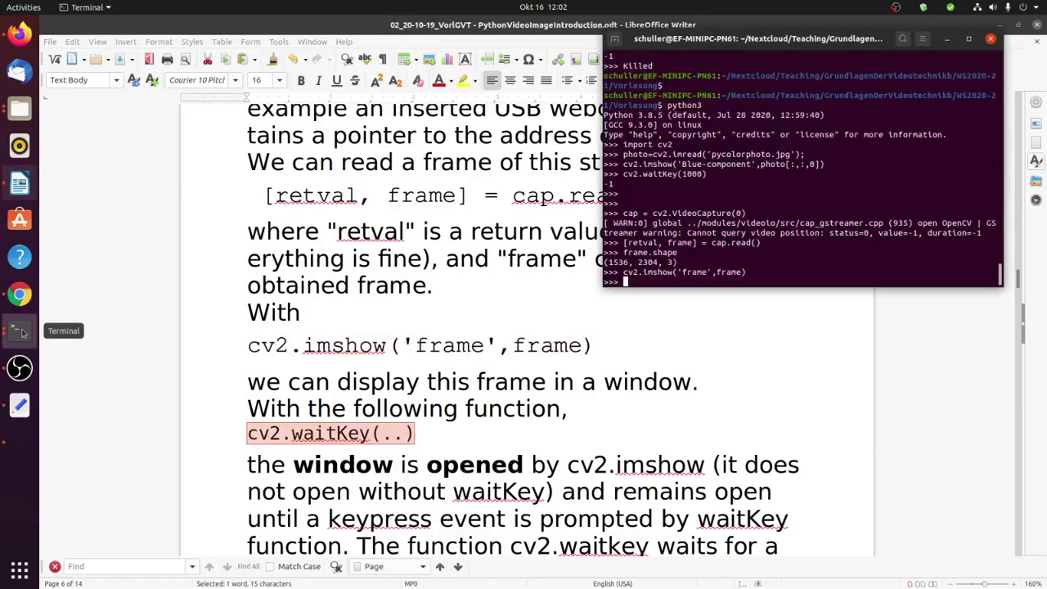
pyautogui.rightClick(709, 280)
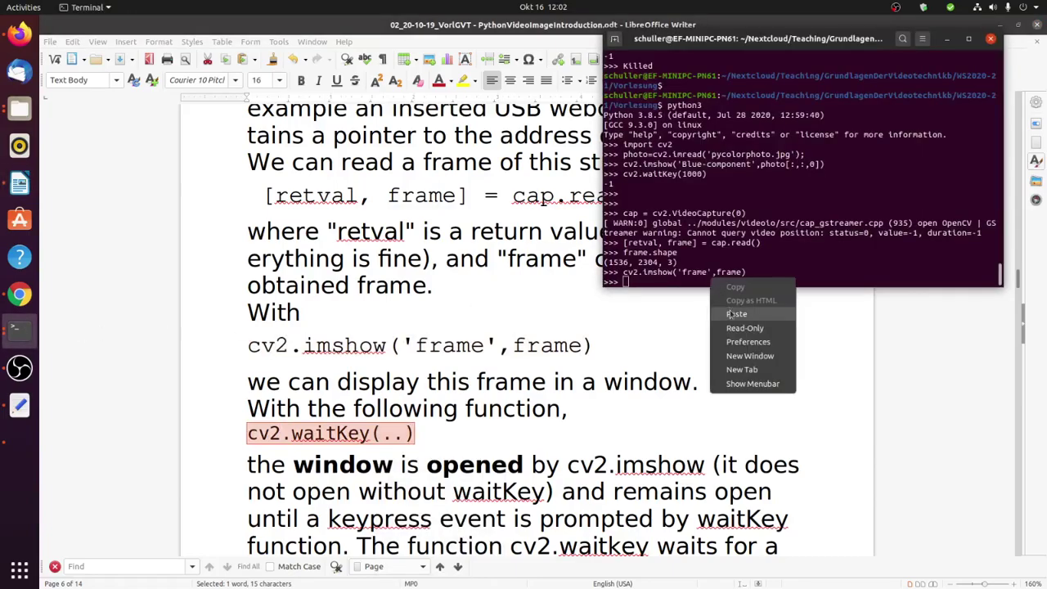
pyautogui.click(728, 308)
pyautogui.press('Left')
pyautogui.press('BackSpace')
pyautogui.press('BackSpace')
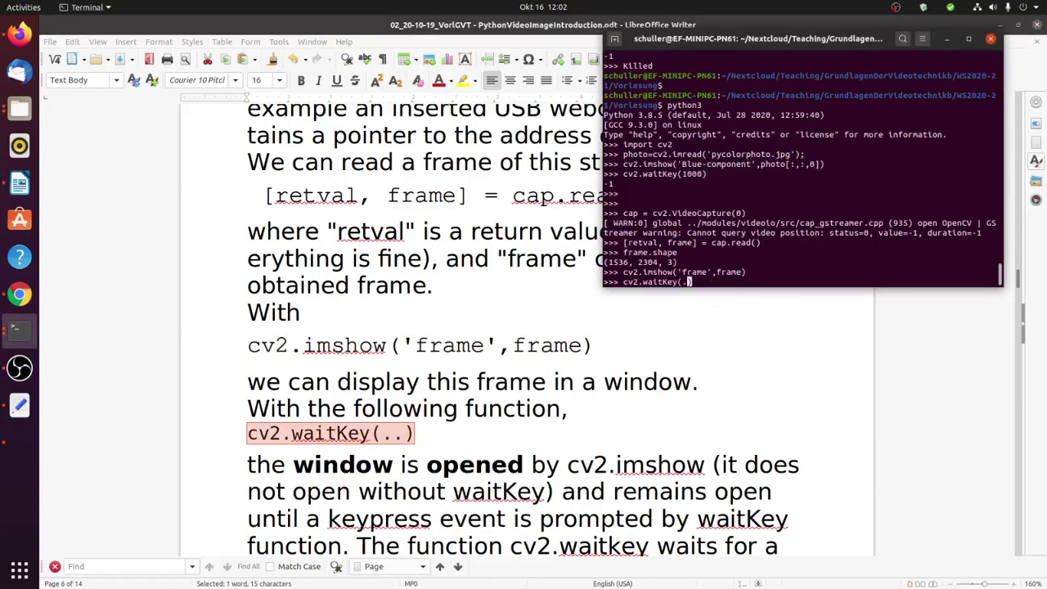
pyautogui.write('100')
pyautogui.press('Return')
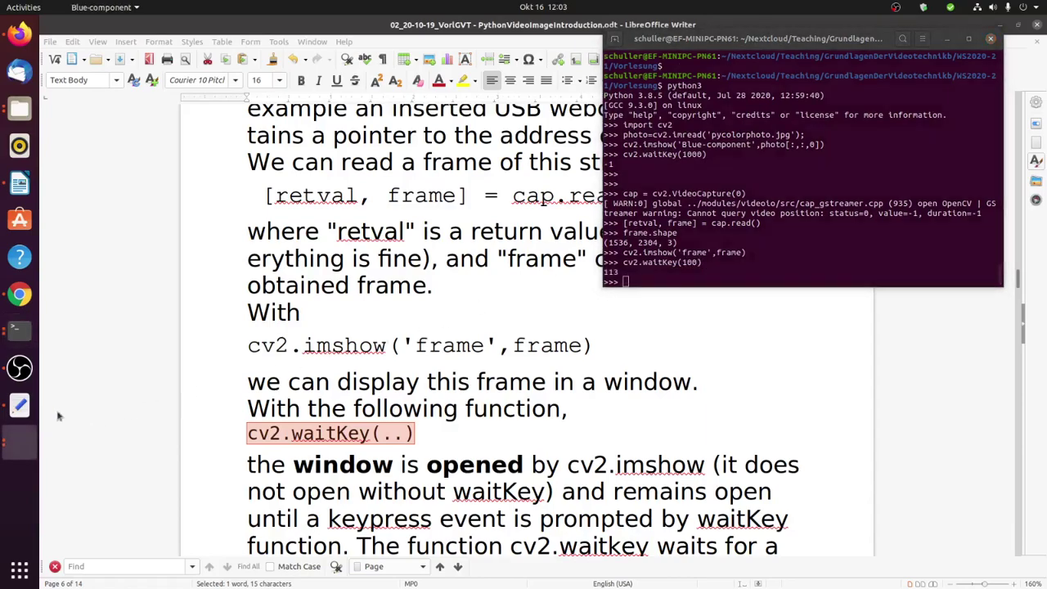
# Check the open Python image windows, then restart the python3 interpreter from history.
pyautogui.click(27, 440)
pyautogui.click(118, 419)
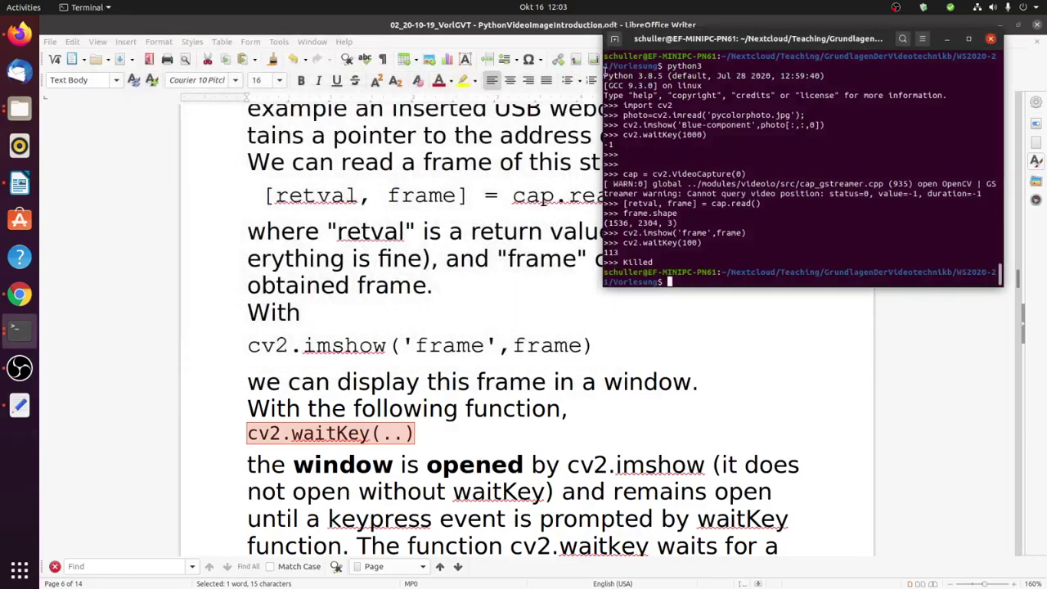
pyautogui.press('Up')
pyautogui.press('Return')
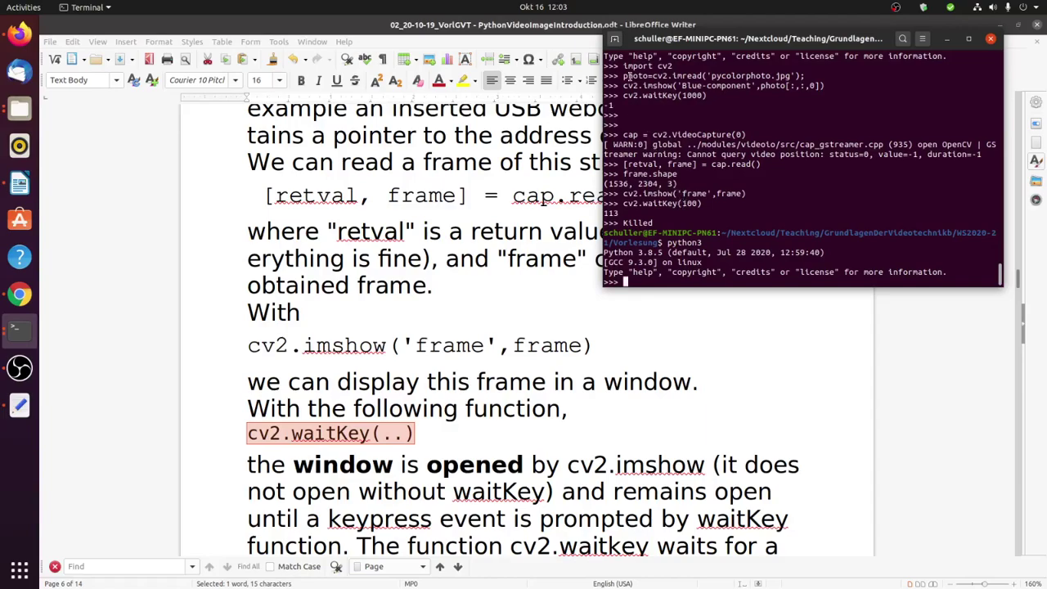
# Copy the earlier import cv2 line and run it in the new session.
pyautogui.moveTo(624, 66); pyautogui.dragTo(674, 64)
pyautogui.rightClick(673, 66)
pyautogui.click(683, 74)
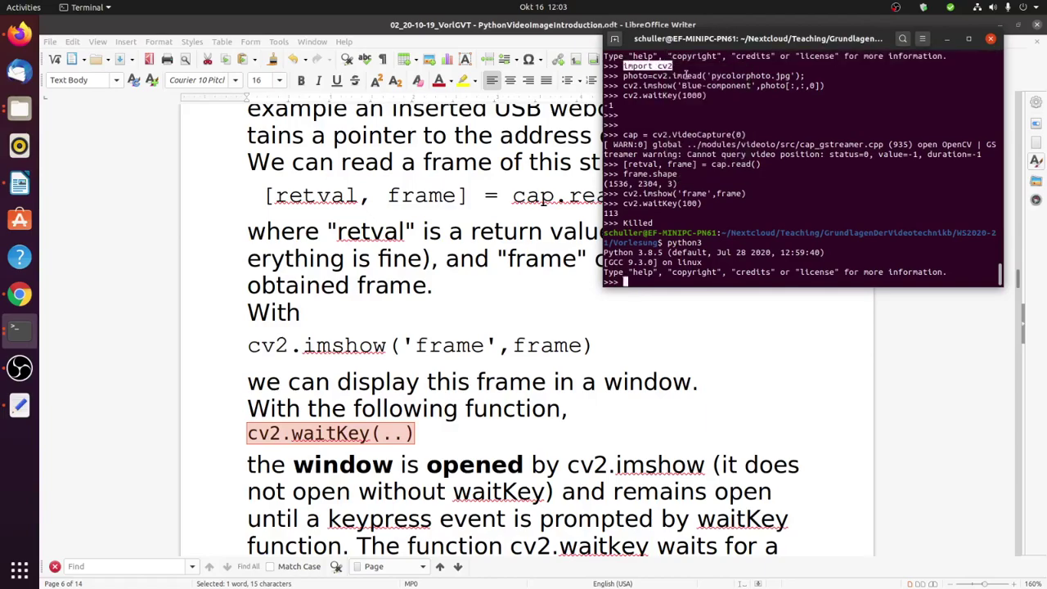
pyautogui.rightClick(699, 283)
pyautogui.click(725, 319)
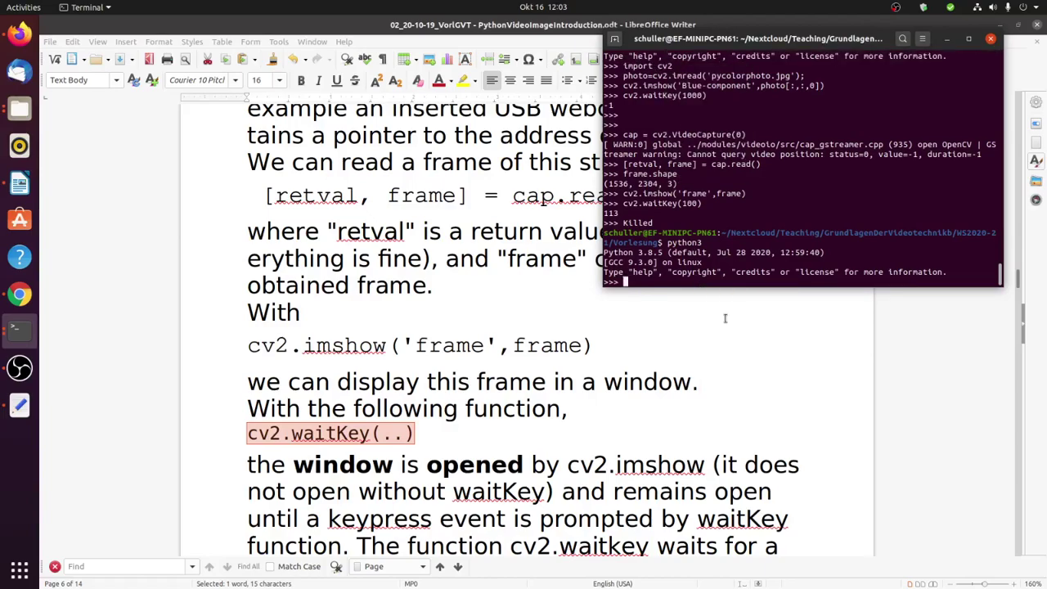
pyautogui.press('Return')
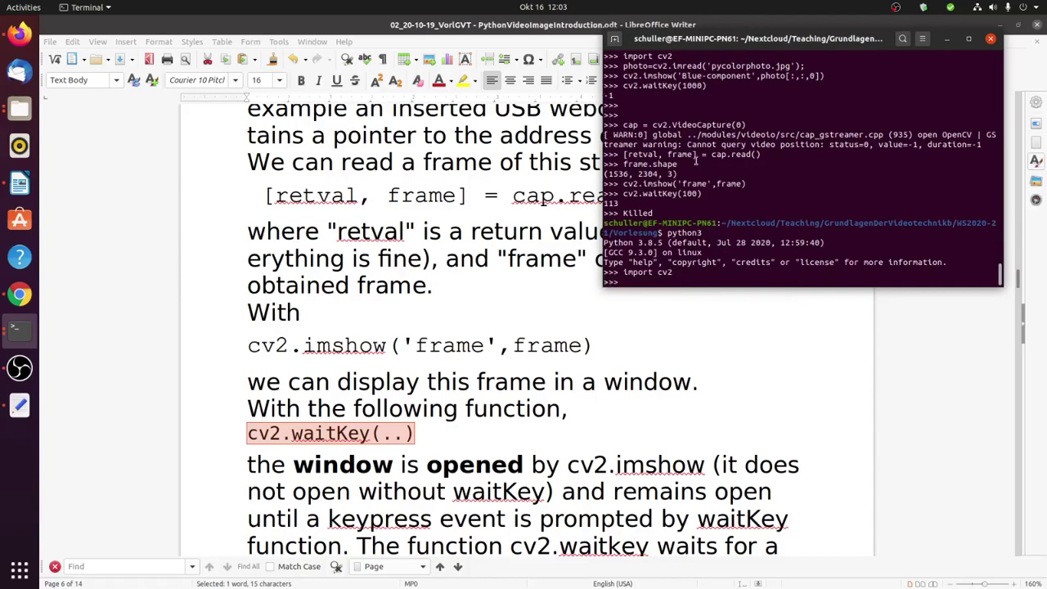
# Run cap = cv2.VideoCapture(0), pasted from terminal history, to open the webcam.
pyautogui.scroll(1, 694, 161)
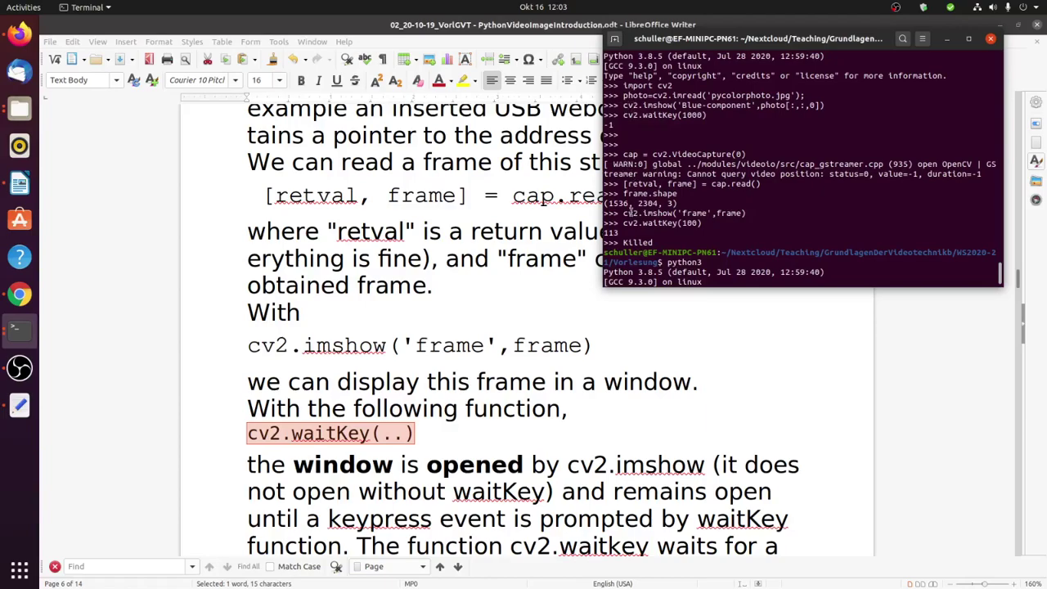
pyautogui.moveTo(624, 153); pyautogui.dragTo(746, 153)
pyautogui.rightClick(715, 155)
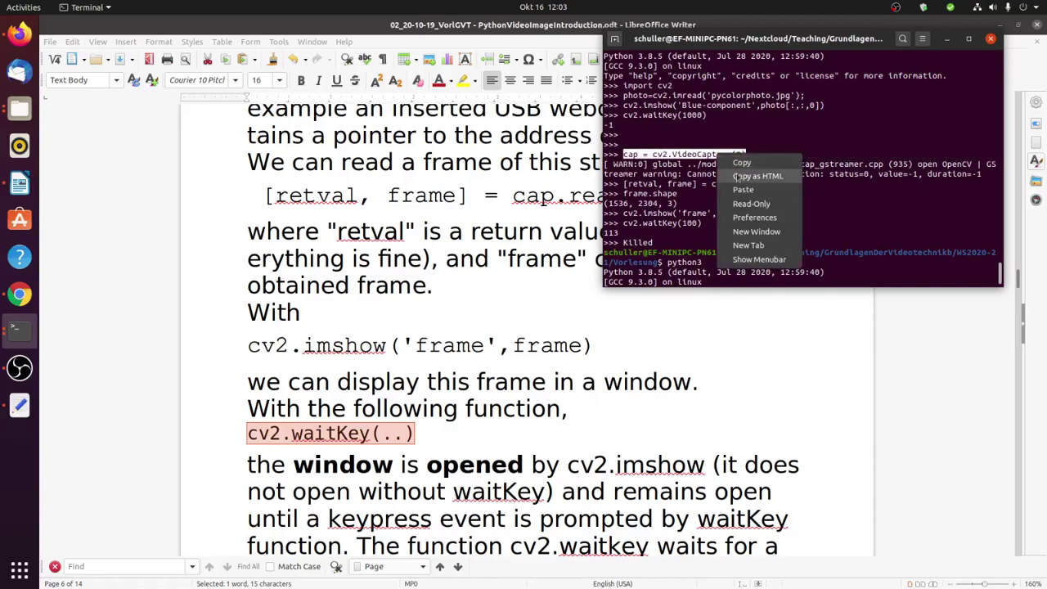
pyautogui.click(746, 167)
pyautogui.write('import cv2')
pyautogui.press('Return')
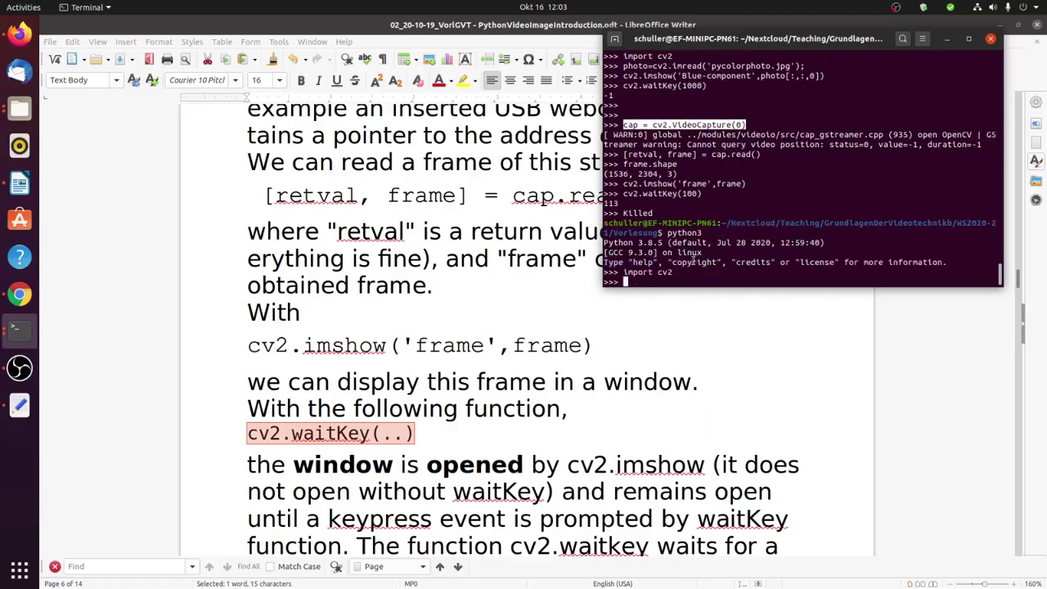
pyautogui.rightClick(668, 281)
pyautogui.click(695, 316)
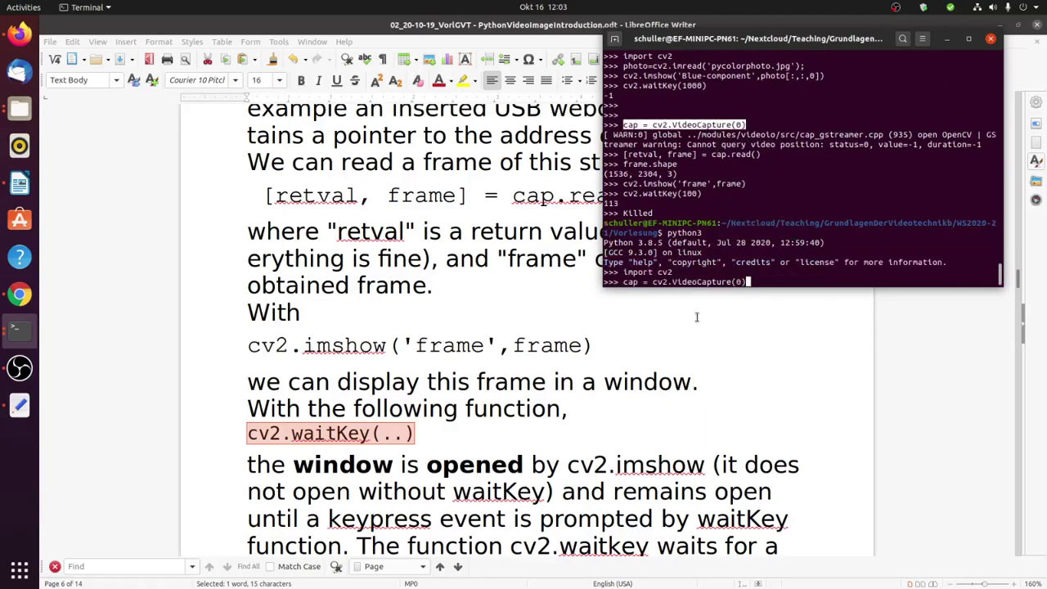
pyautogui.press('Return')
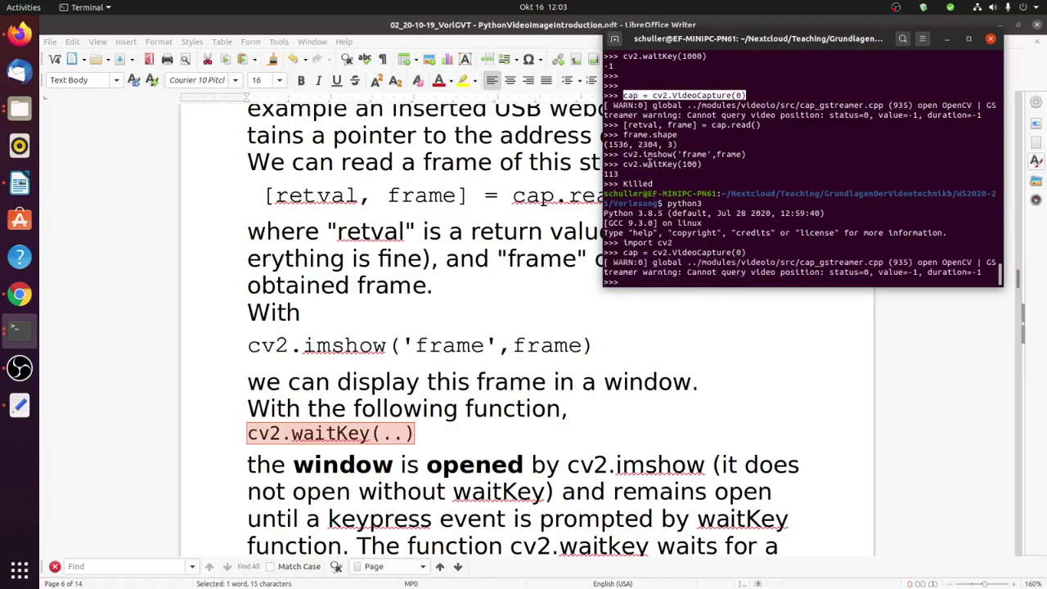
# Copy the earlier cv2.imshow('frame',frame) line to the prompt and run it.
pyautogui.moveTo(623, 155); pyautogui.dragTo(745, 154)
pyautogui.rightClick(748, 162)
pyautogui.click(749, 164)
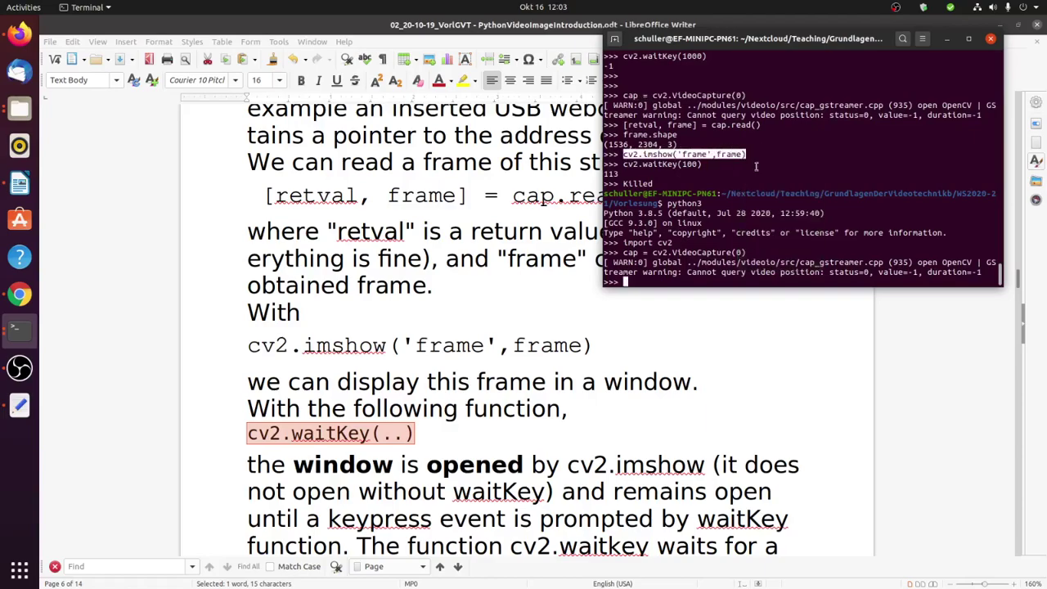
pyautogui.click(685, 283)
pyautogui.rightClick(686, 282)
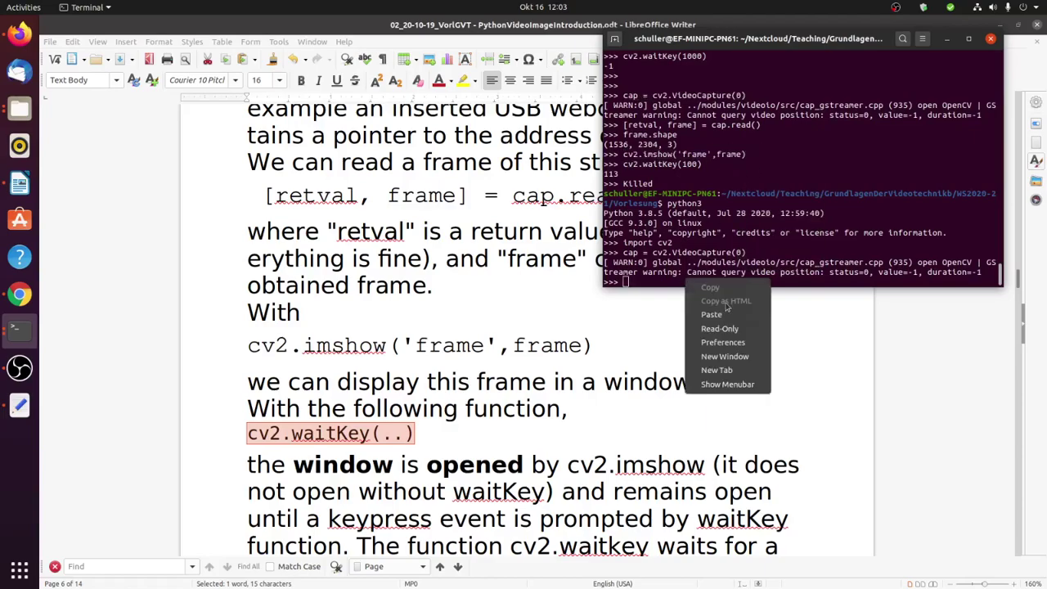
pyautogui.click(725, 313)
pyautogui.press('Return')
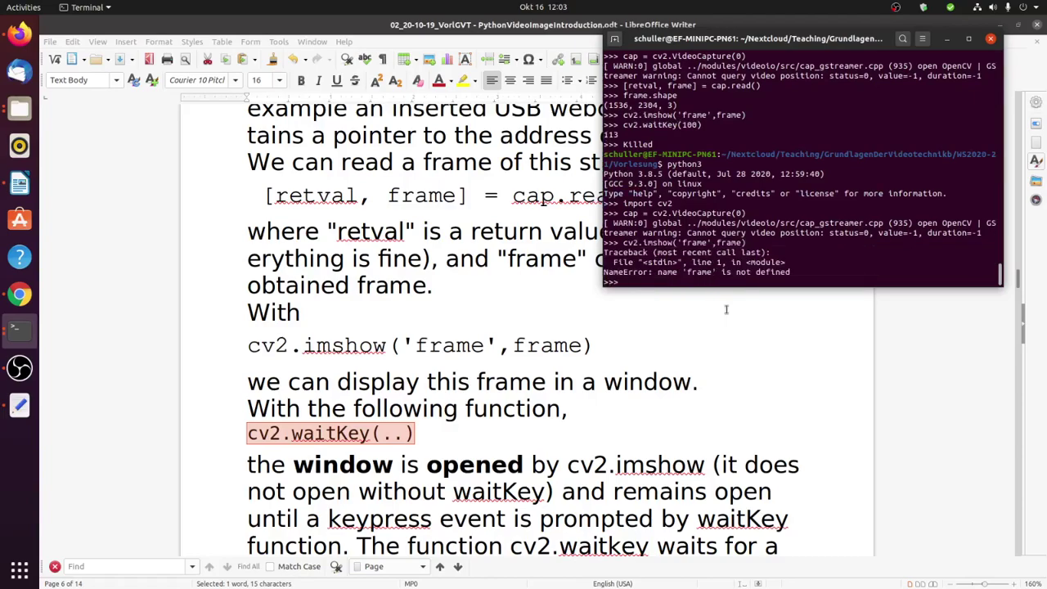
# Copy the earlier cv2.waitKey(100) line to the prompt and run it.
pyautogui.moveTo(623, 125); pyautogui.dragTo(701, 126)
pyautogui.rightClick(693, 129)
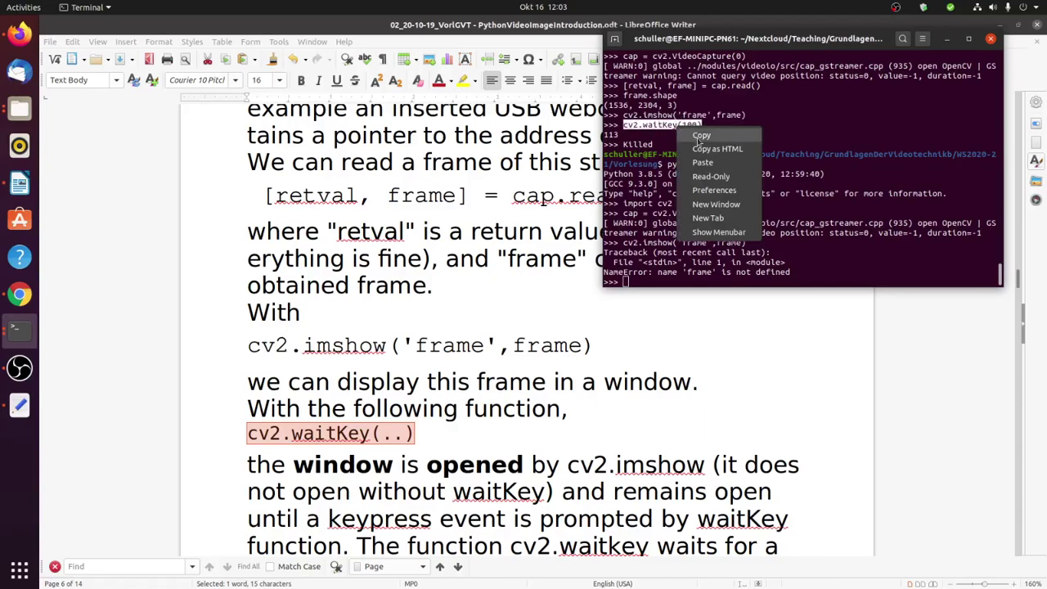
pyautogui.click(701, 135)
pyautogui.click(676, 280)
pyautogui.rightClick(675, 282)
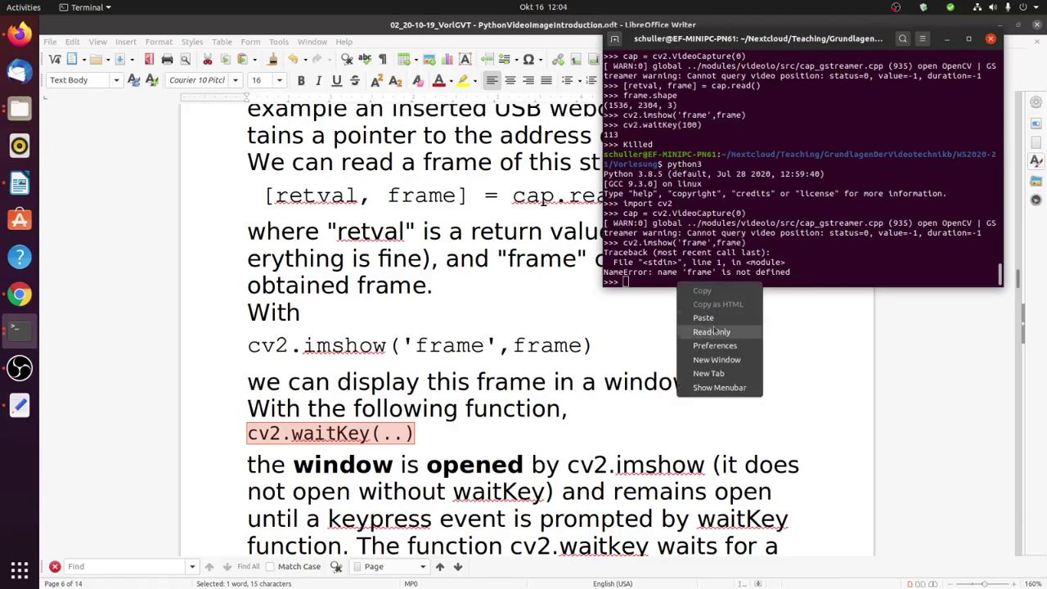
pyautogui.click(714, 317)
pyautogui.press('Return')
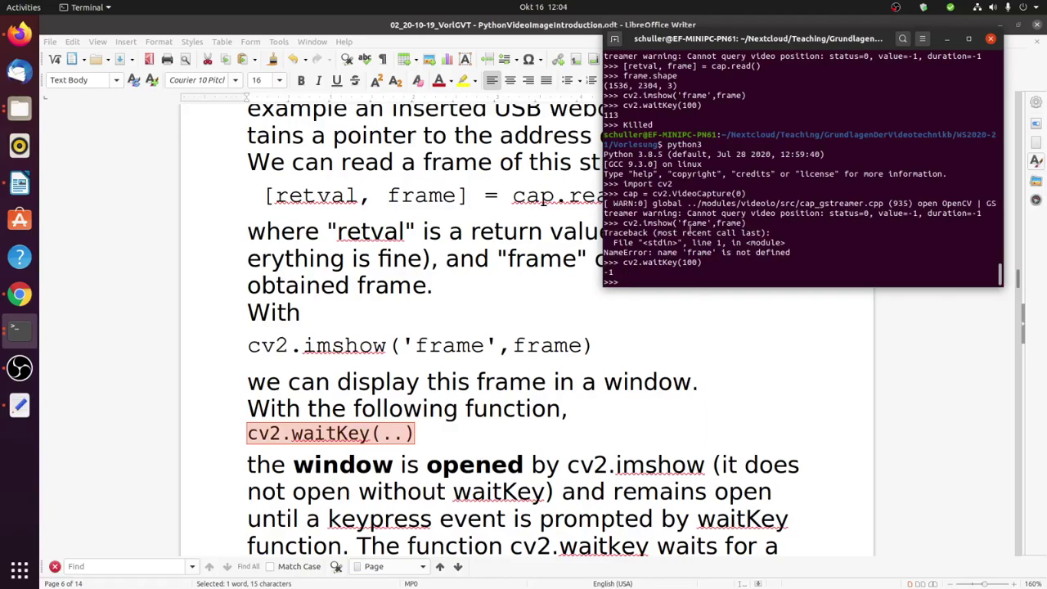
# Copy the earlier cap.read() frame-reading line to the prompt and run it.
pyautogui.scroll(2, 675, 173)
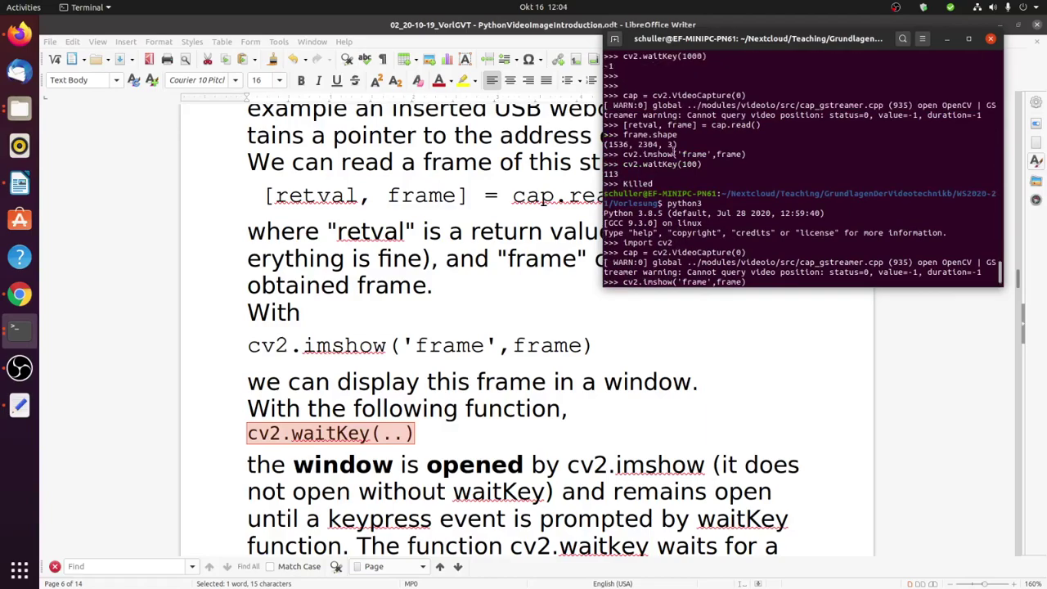
pyautogui.moveTo(623, 124); pyautogui.dragTo(760, 125)
pyautogui.rightClick(751, 124)
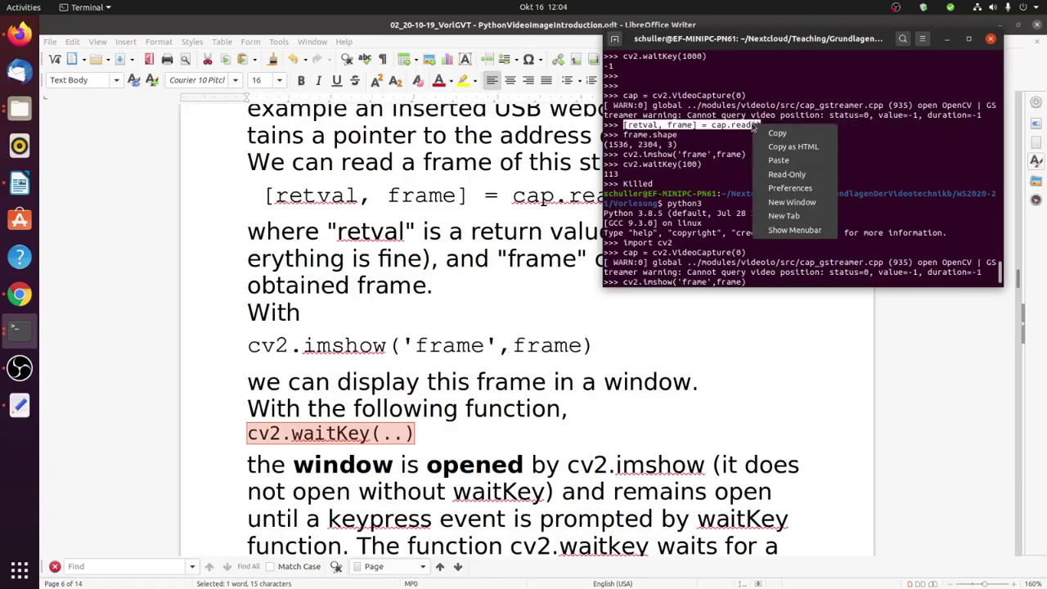
pyautogui.click(773, 129)
pyautogui.scroll(-2, 691, 211)
pyautogui.rightClick(623, 276)
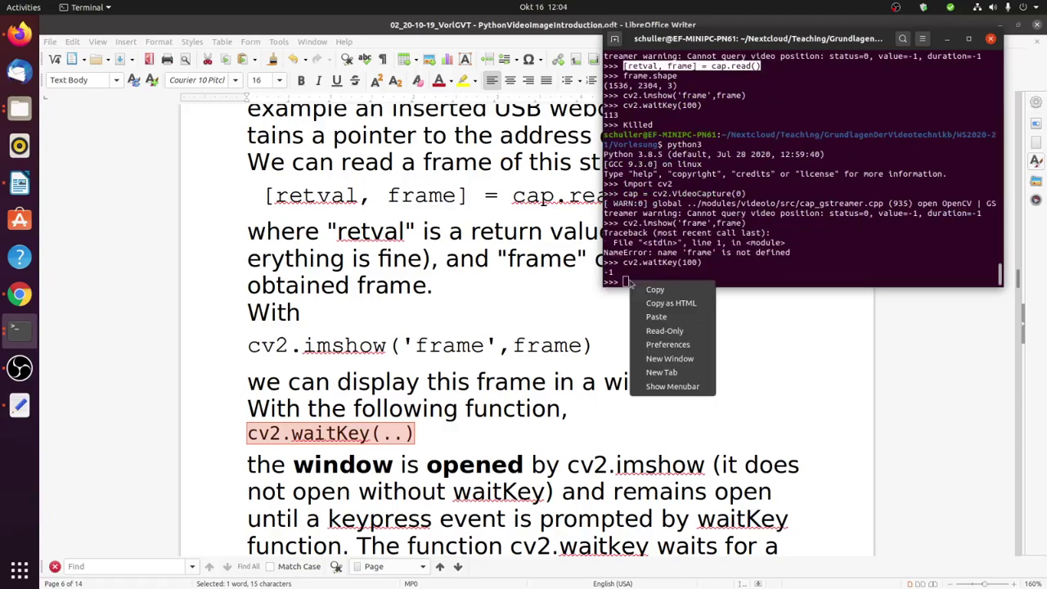
pyautogui.click(655, 282)
pyautogui.rightClick(655, 282)
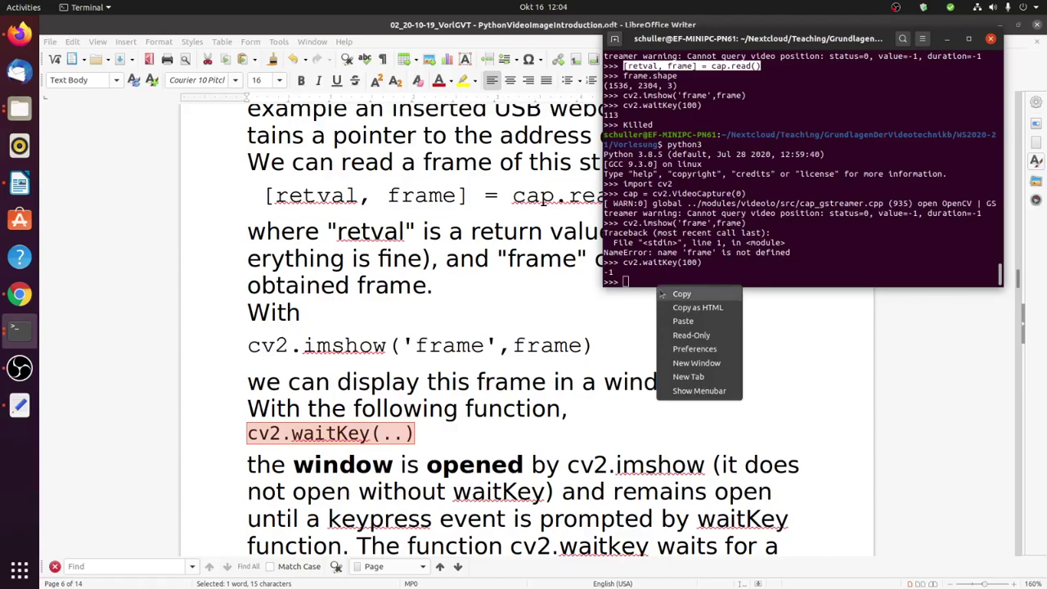
pyautogui.click(684, 321)
pyautogui.press('Return')
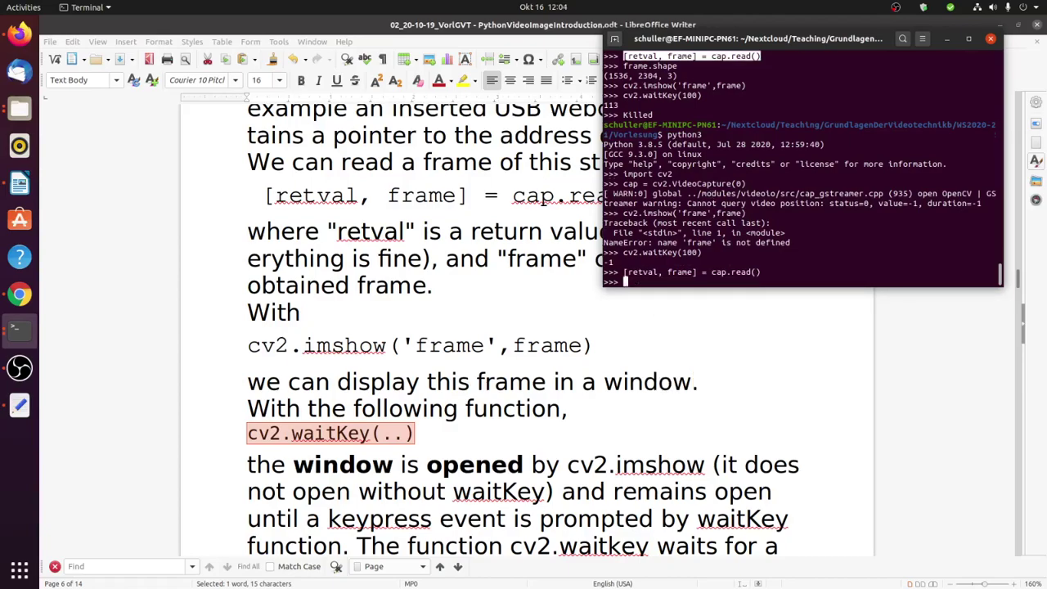
# Rerun the imshow and waitKey commands from history to display the captured frame.
pyautogui.press('Up')
pyautogui.press('Up')
pyautogui.press('Up')
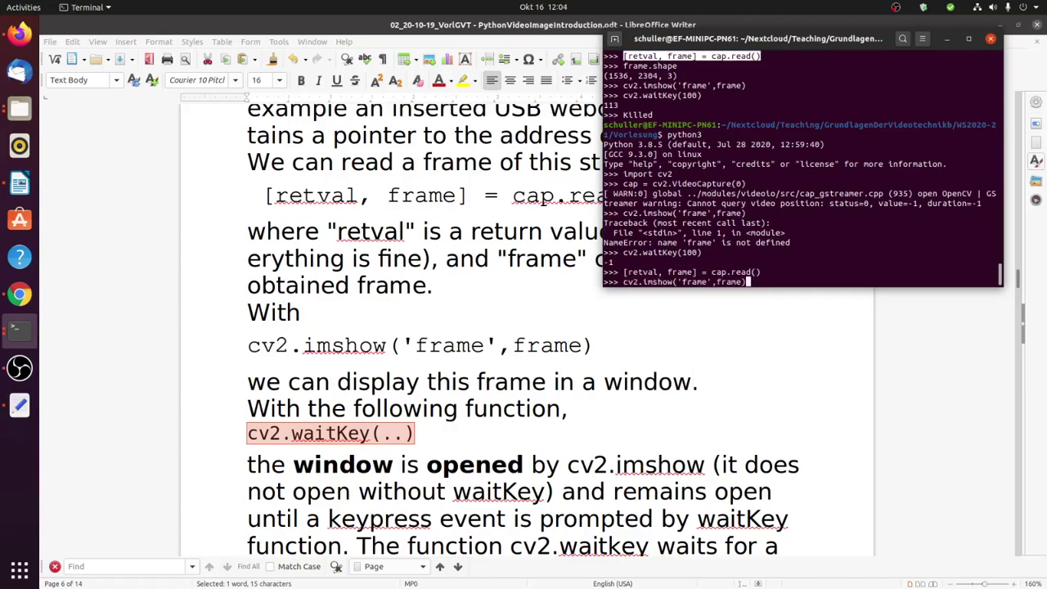
pyautogui.press('Return')
pyautogui.press('Up')
pyautogui.press('Up')
pyautogui.press('Up')
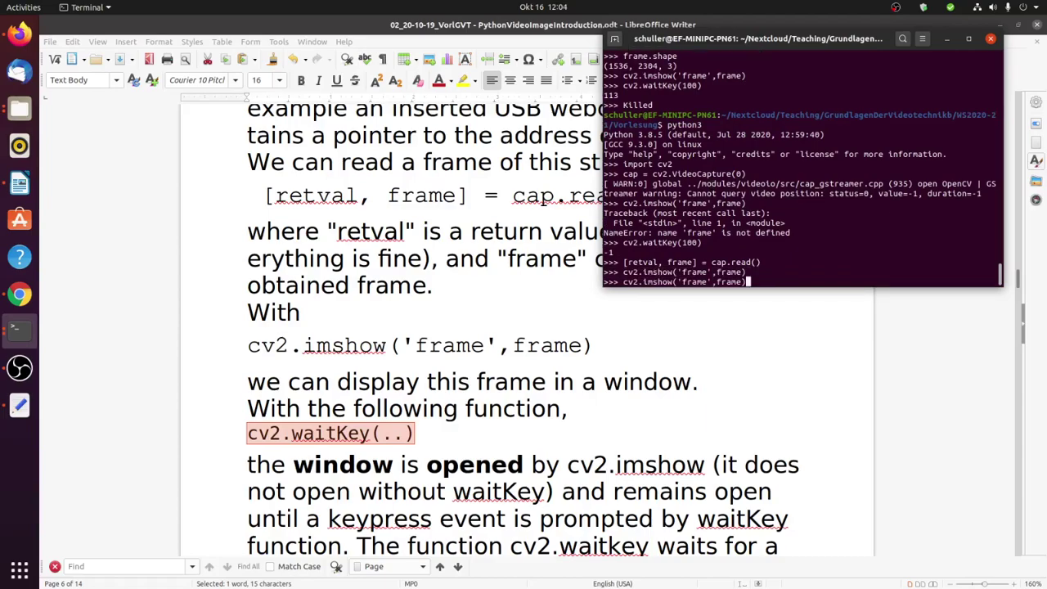
pyautogui.press('Return')
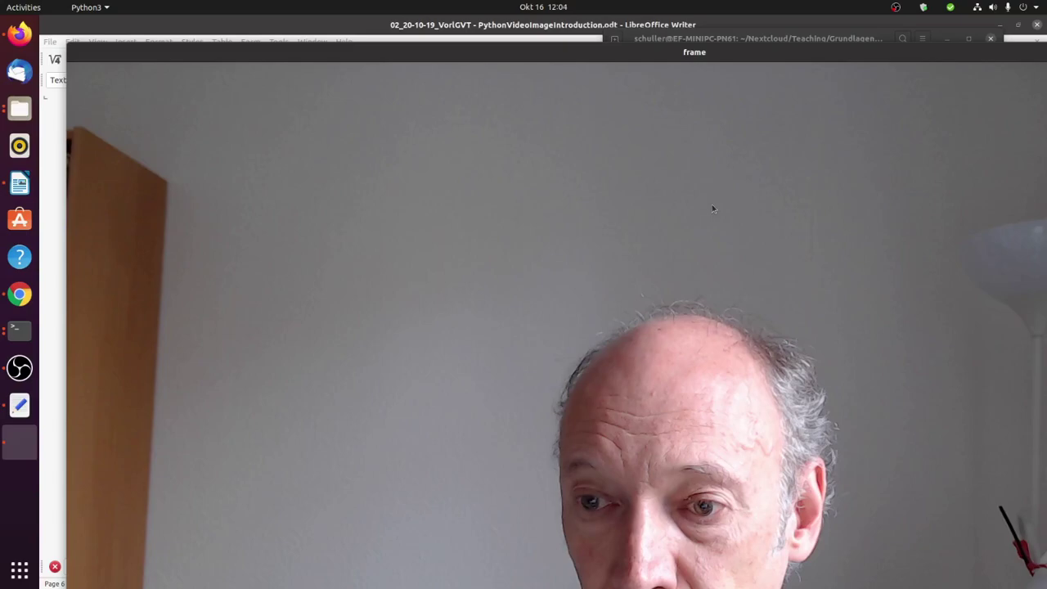
# Move the webcam frame window aside, close it, and bring the lecture notes forward.
pyautogui.moveTo(737, 51); pyautogui.dragTo(692, 102)
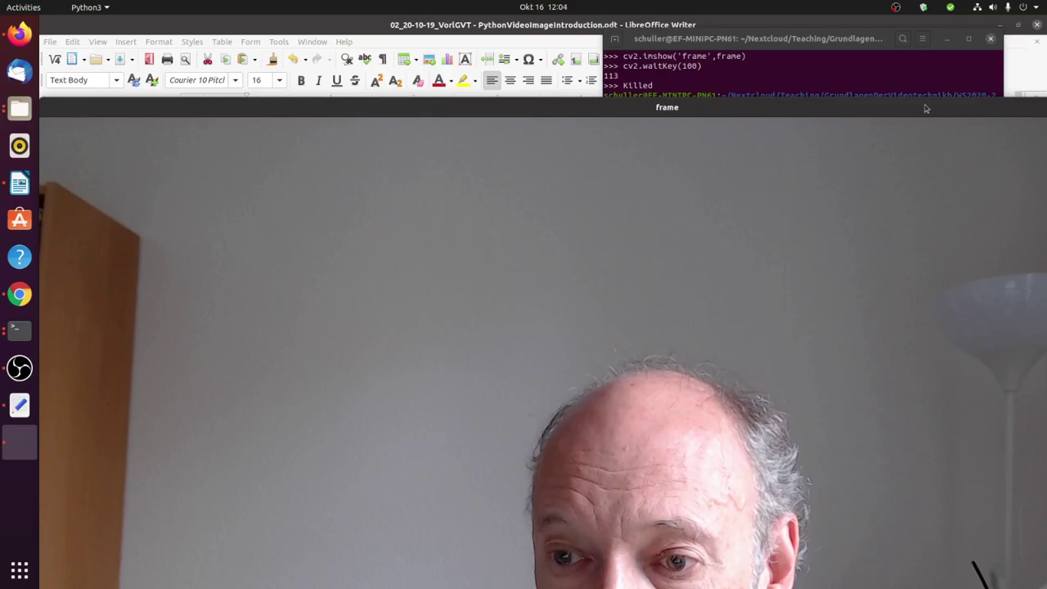
pyautogui.moveTo(926, 108); pyautogui.dragTo(570, 196)
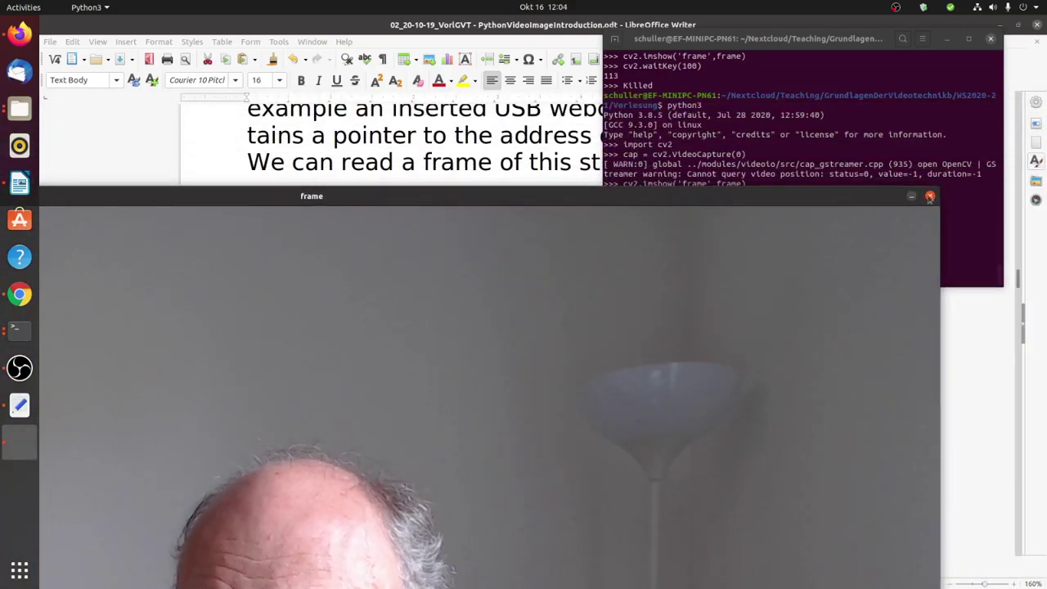
pyautogui.click(929, 196)
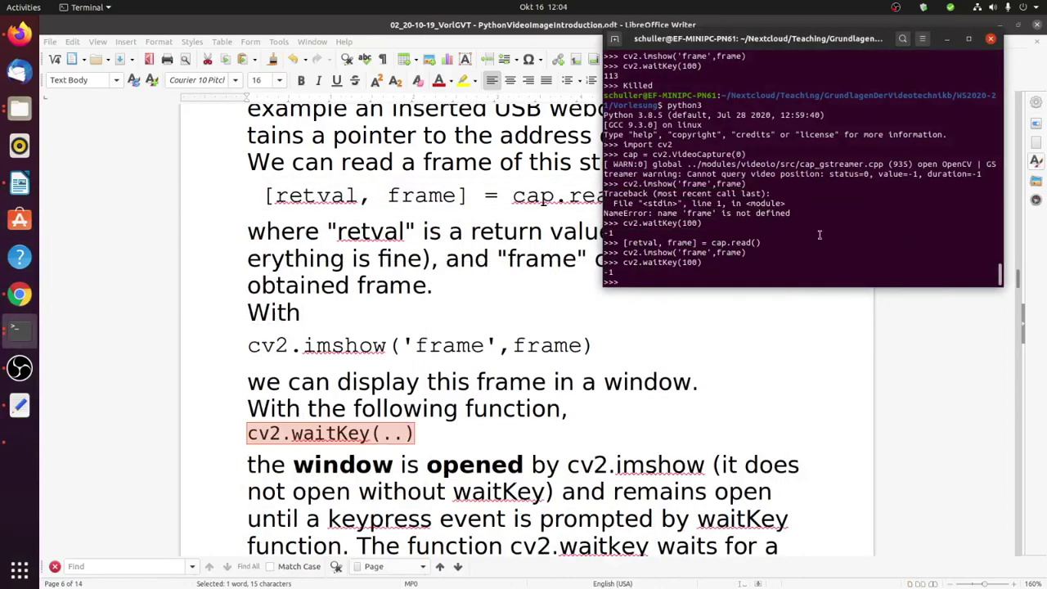
pyautogui.click(478, 421)
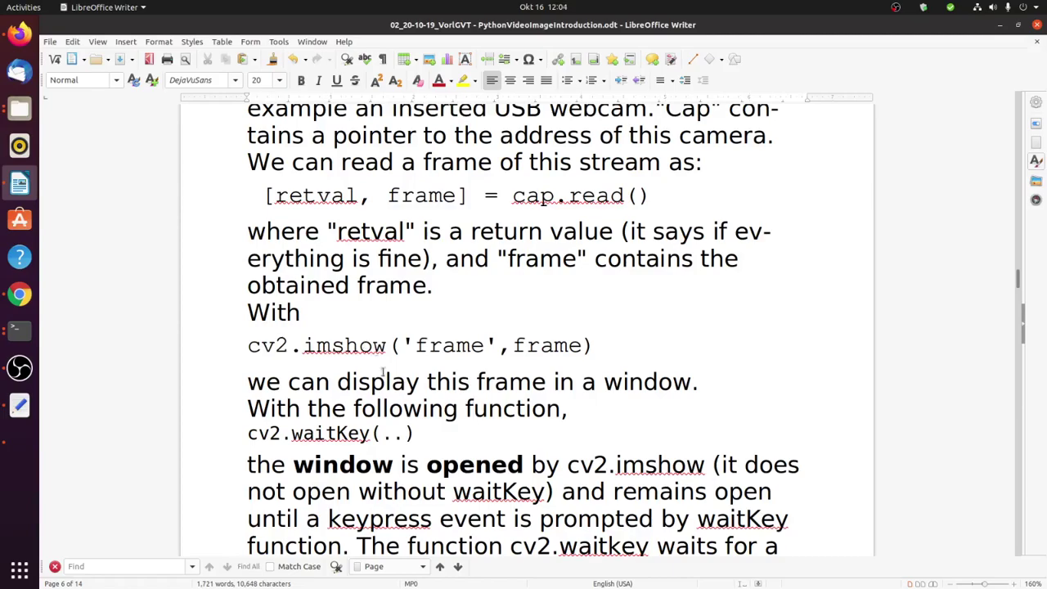
# Scroll the notes down and Force Quit the unresponsive Python3 frame window.
pyautogui.scroll(-5, 489, 436)
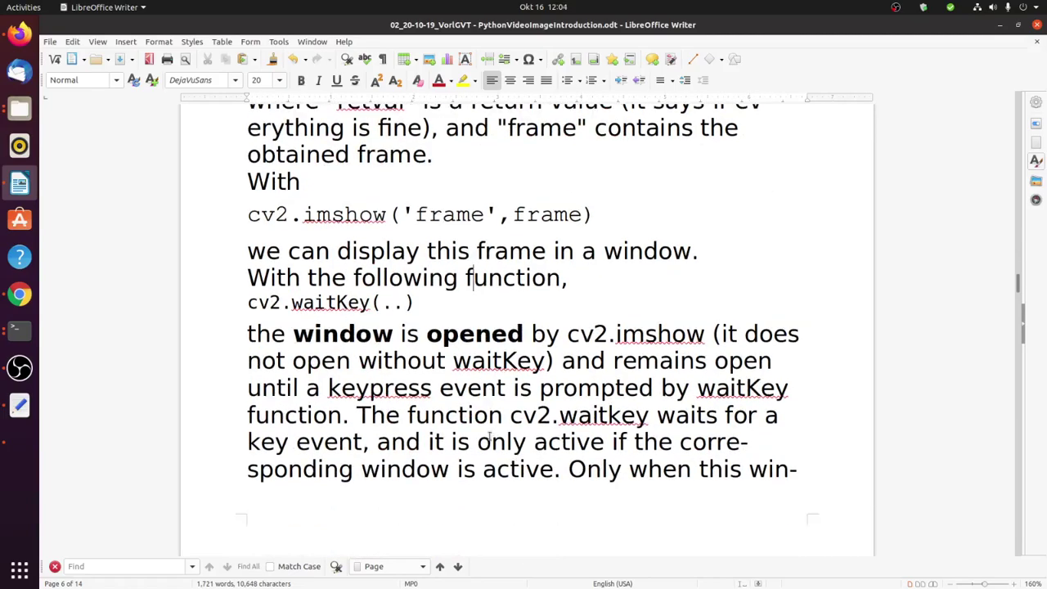
pyautogui.scroll(-1, 489, 436)
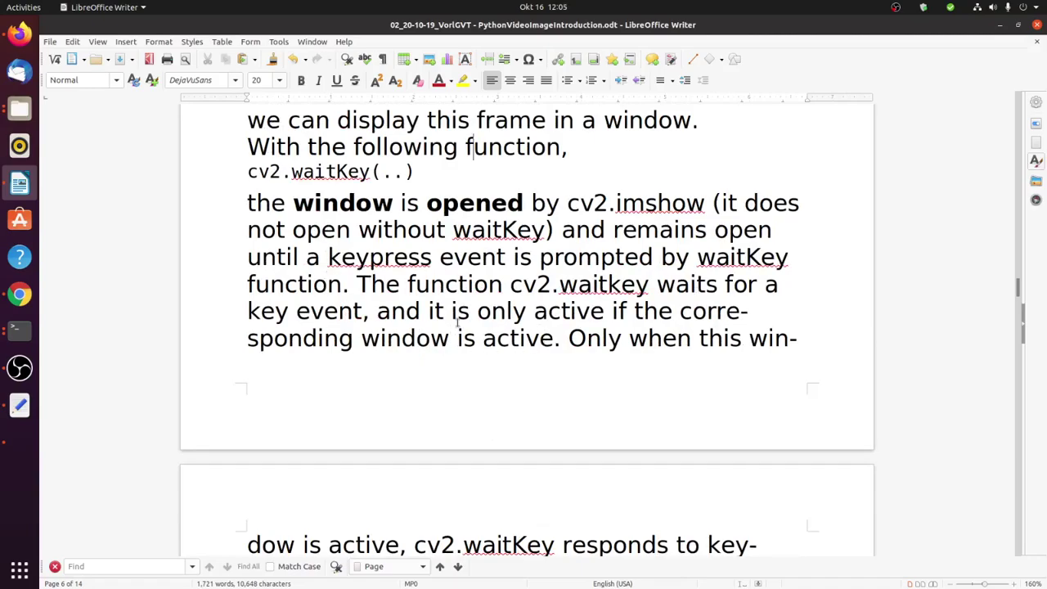
pyautogui.scroll(-2, 458, 320)
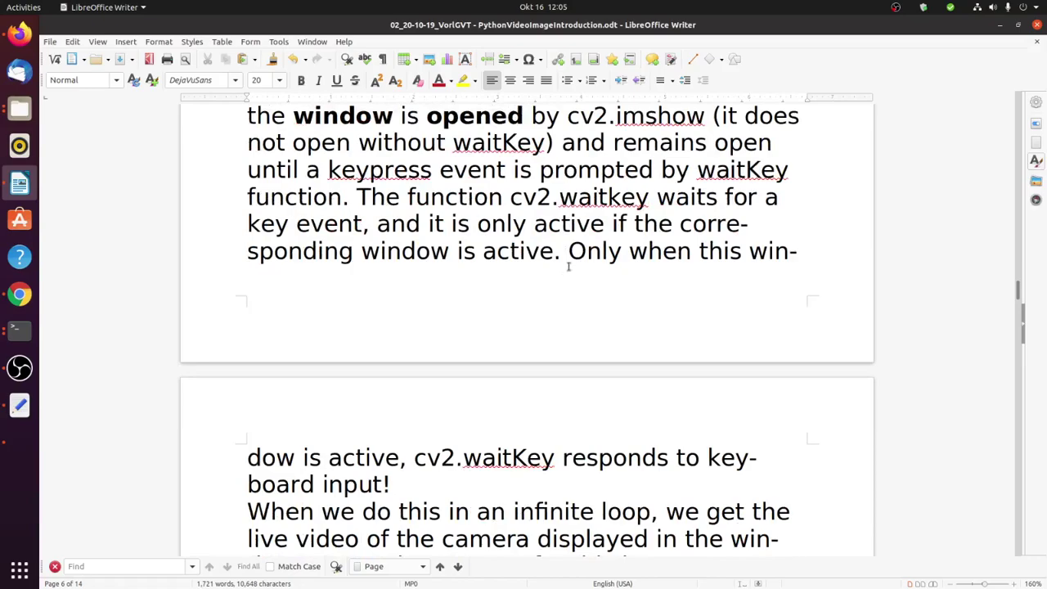
pyautogui.scroll(-1, 579, 258)
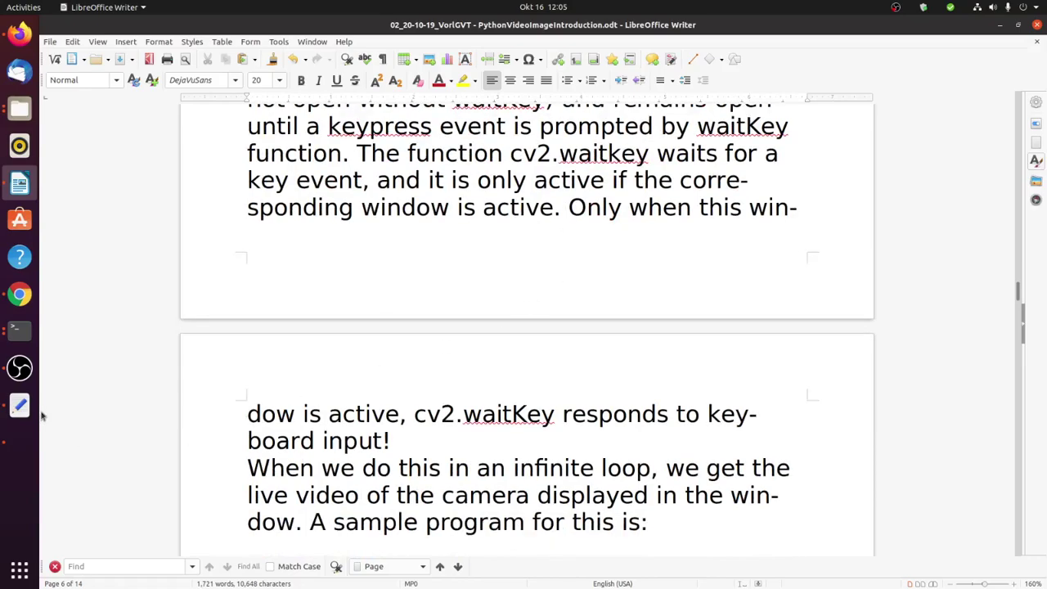
pyautogui.click(17, 442)
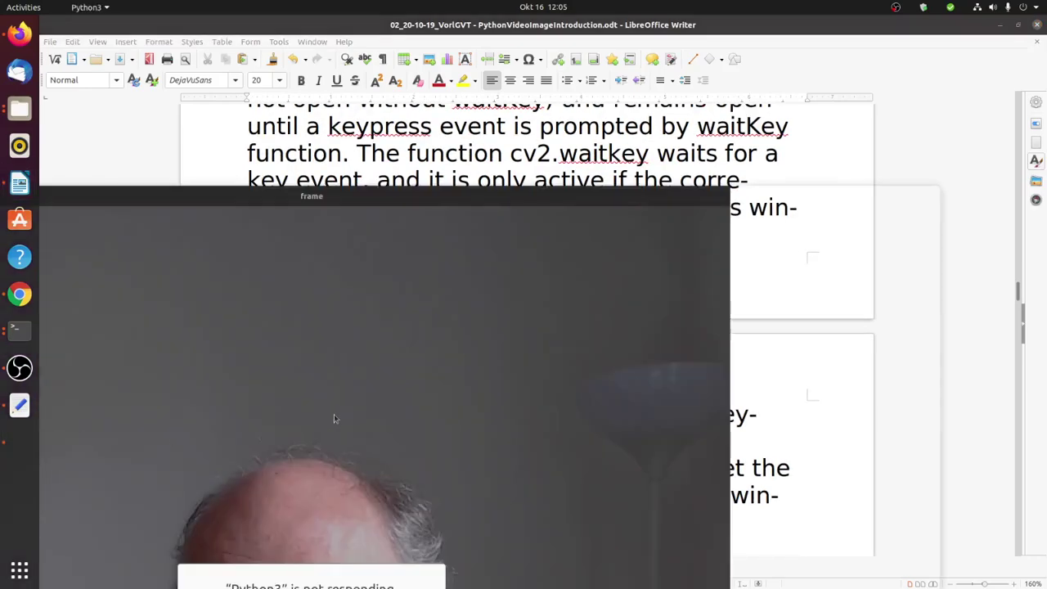
pyautogui.moveTo(383, 199); pyautogui.dragTo(398, 79)
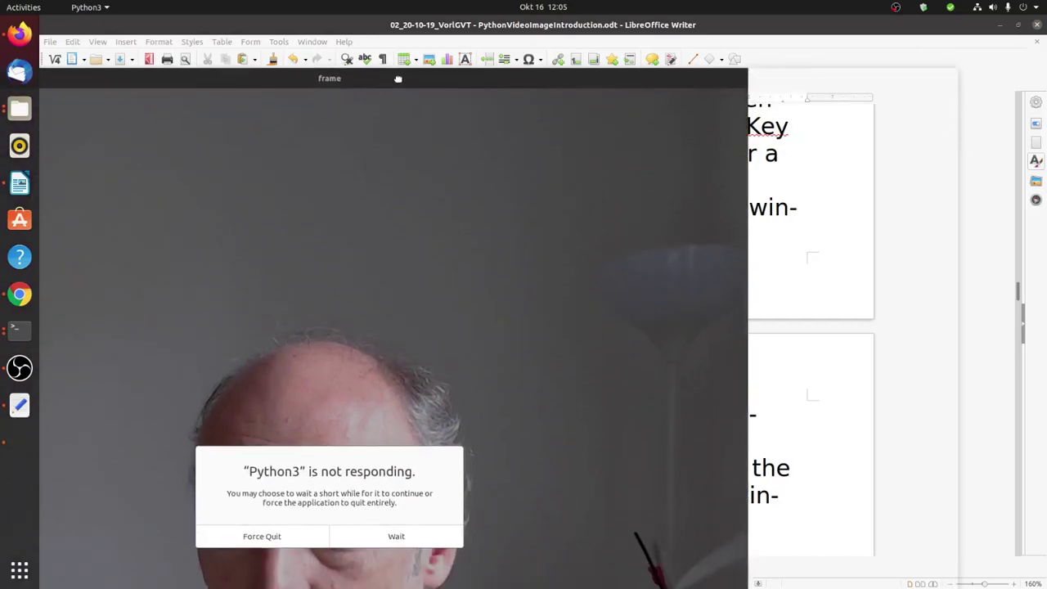
pyautogui.click(284, 537)
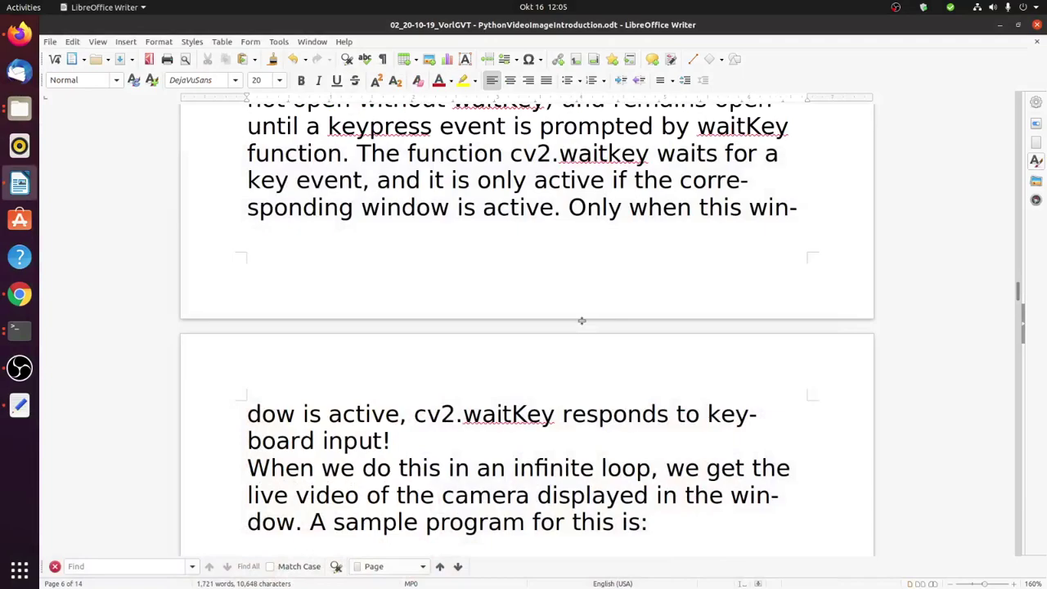
pyautogui.scroll(-3, 508, 399)
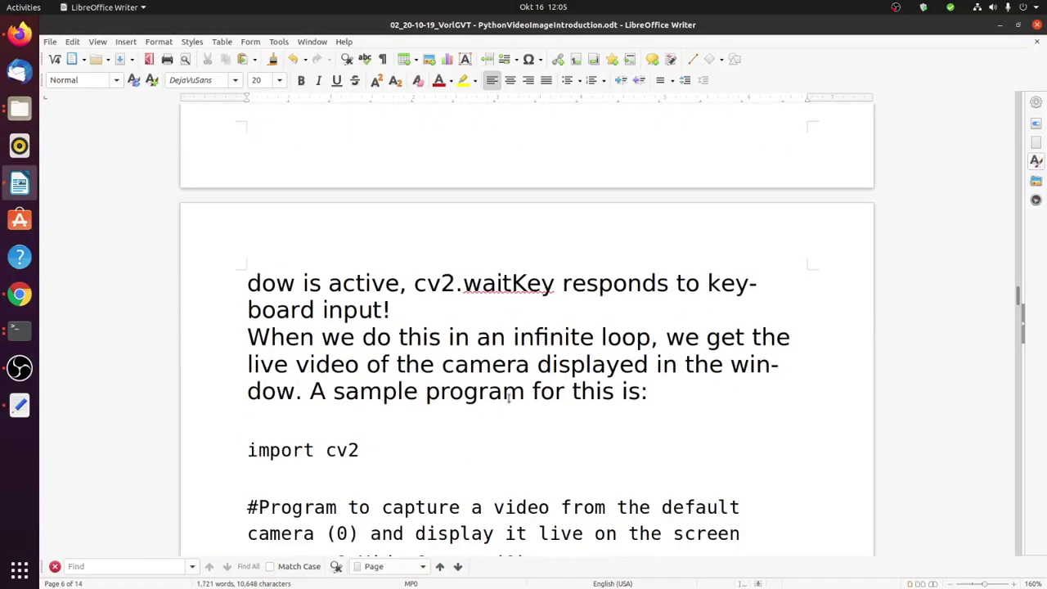
# Scroll down until the while(True) loop through cap.release() and cv2.destroyAllWindows() is visible.
pyautogui.scroll(-3, 509, 399)
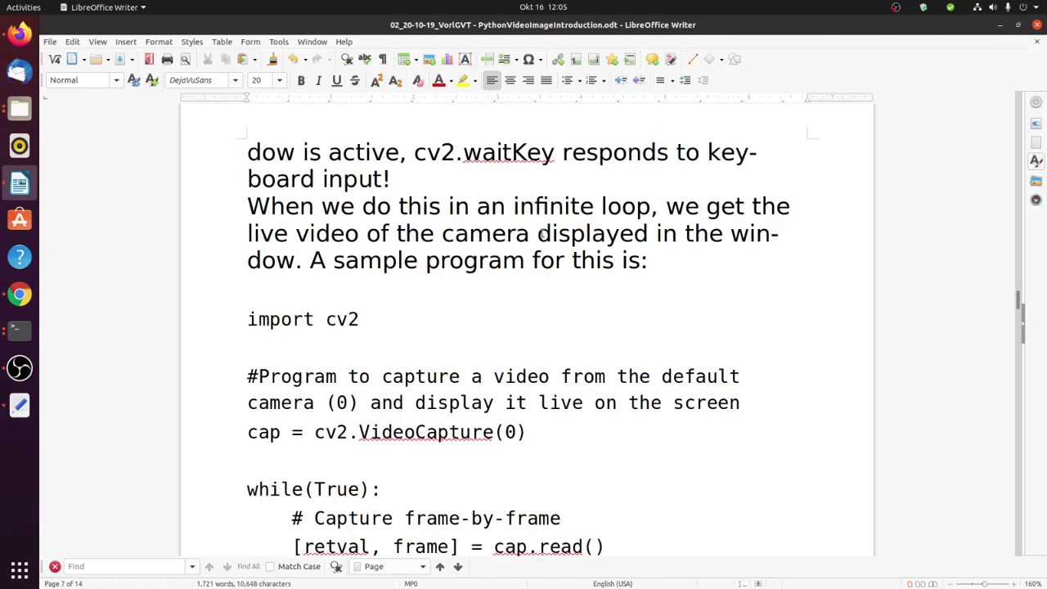
pyautogui.scroll(-3, 541, 235)
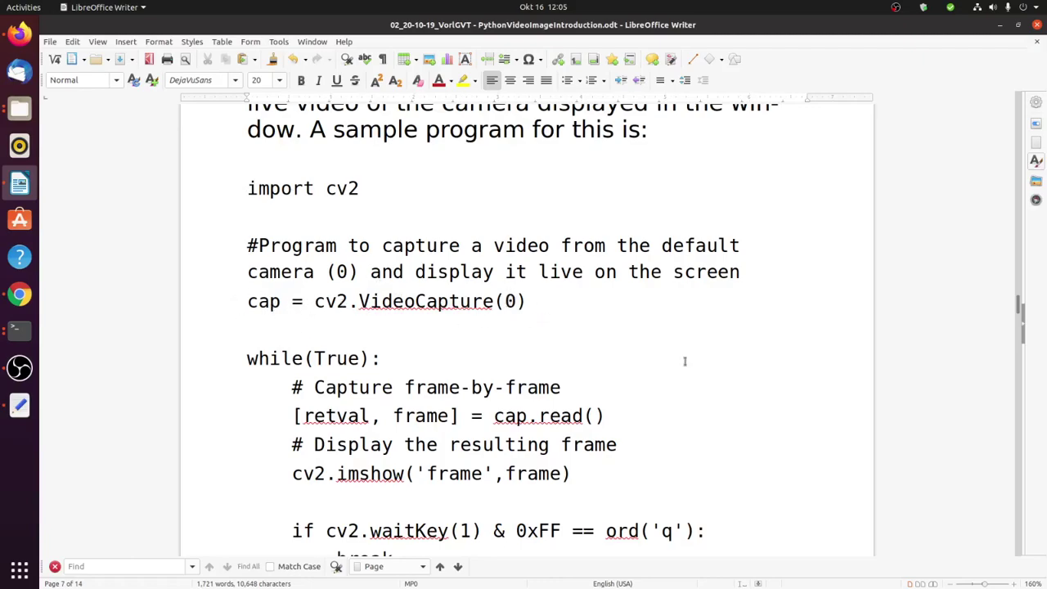
pyautogui.scroll(-3, 685, 360)
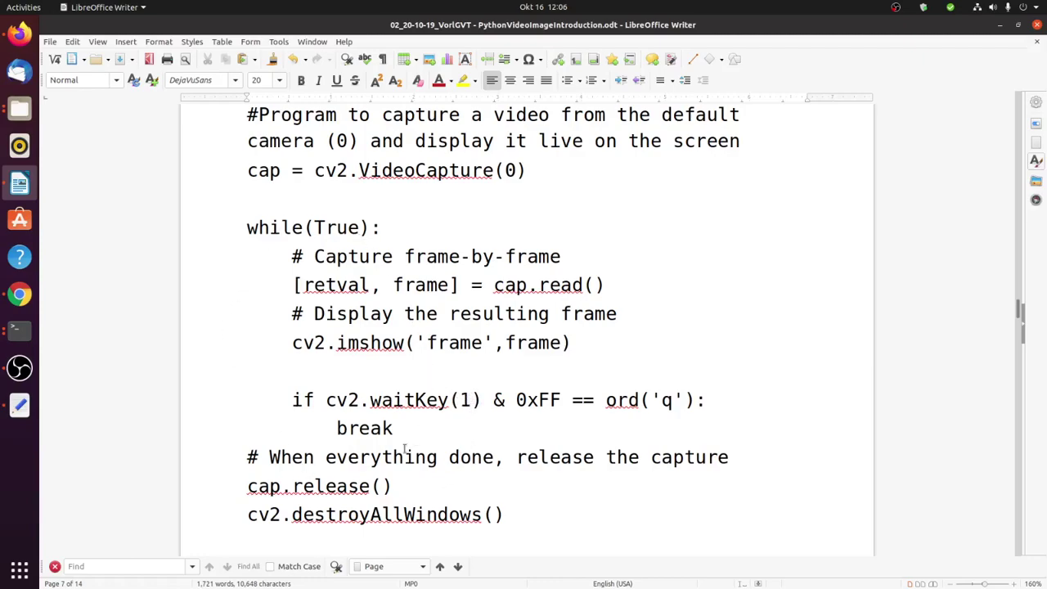
# Scroll to the 'Save it as' paragraph and copy the file name videorecdisp.py.
pyautogui.press('Up')
pyautogui.press('Up')
pyautogui.press('Up')
pyautogui.press('Up')
pyautogui.press('Up')
pyautogui.press('Up')
pyautogui.scroll(-3, 470, 400)
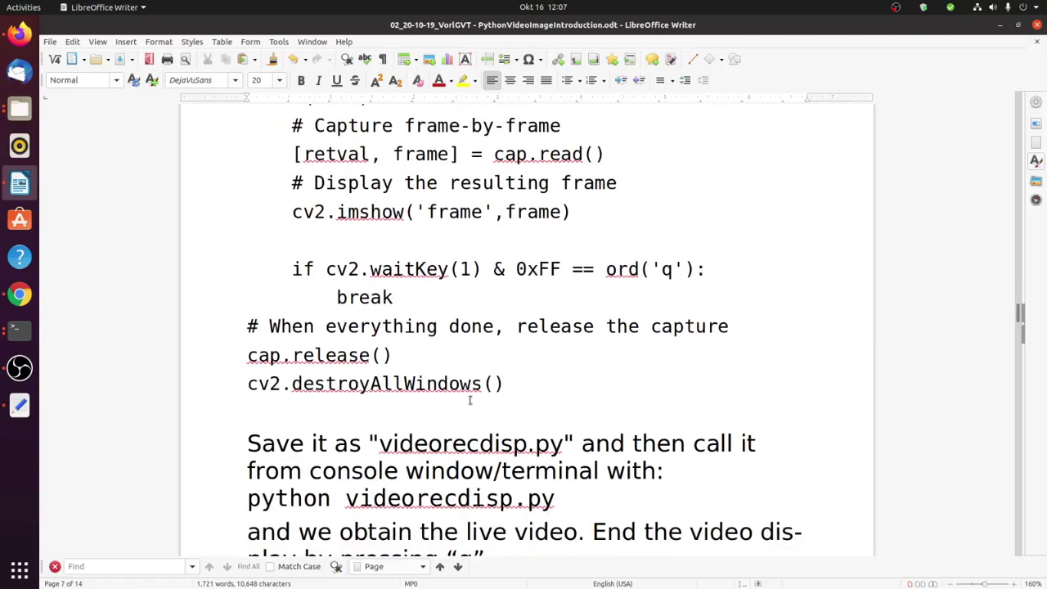
pyautogui.scroll(-2, 471, 400)
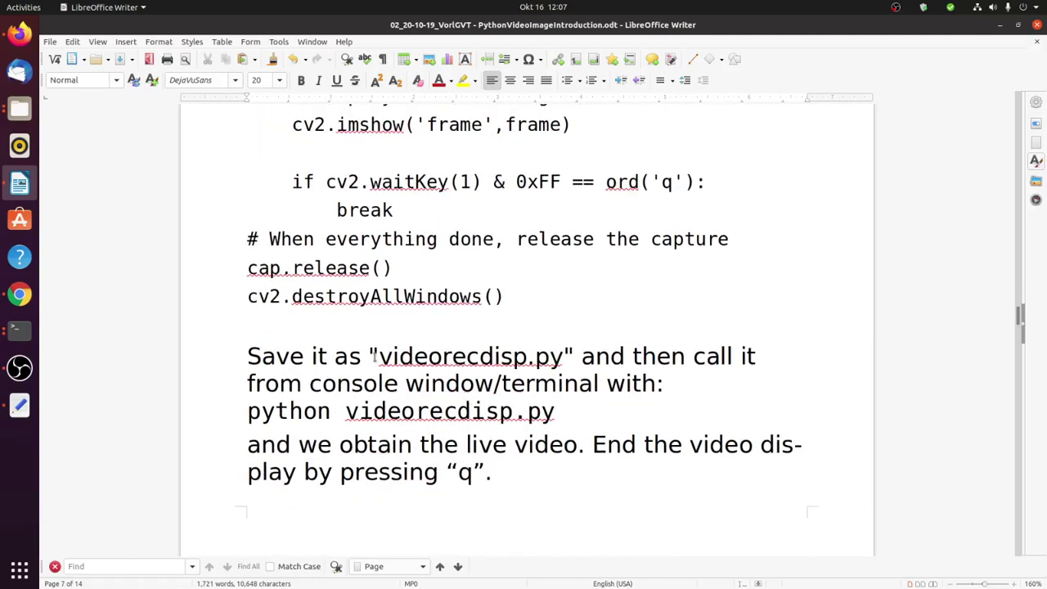
pyautogui.moveTo(376, 356); pyautogui.dragTo(558, 357)
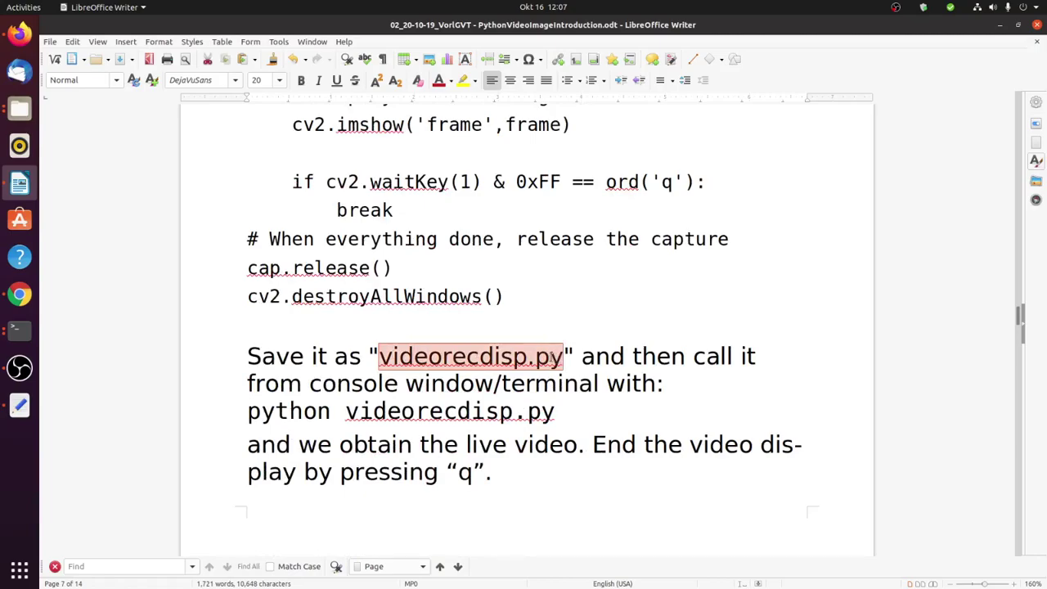
pyautogui.rightClick(559, 357)
pyautogui.click(580, 378)
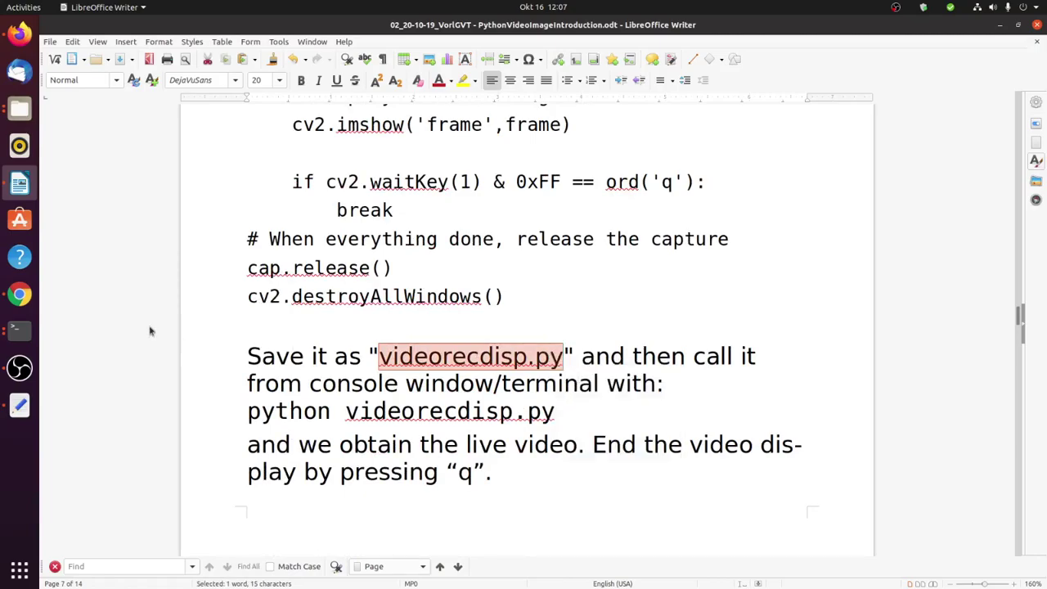
# Open videorecdisp.py in gedit from the terminal, view its code, then minimize the editor.
pyautogui.click(21, 334)
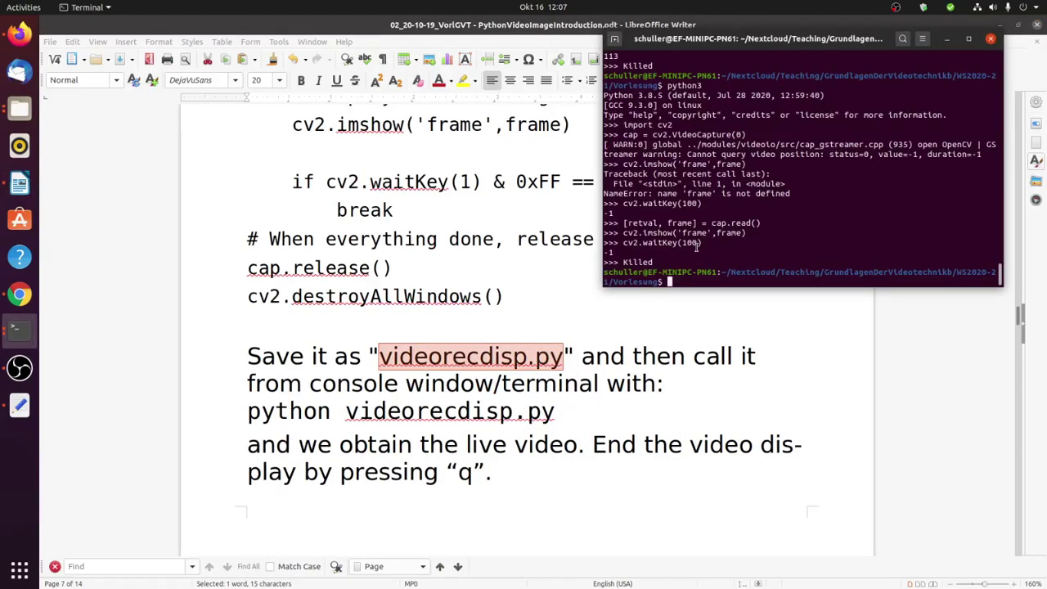
pyautogui.write('gedit')
pyautogui.hotkey('ctrl', 'shift', 'v')
pyautogui.press('Return')
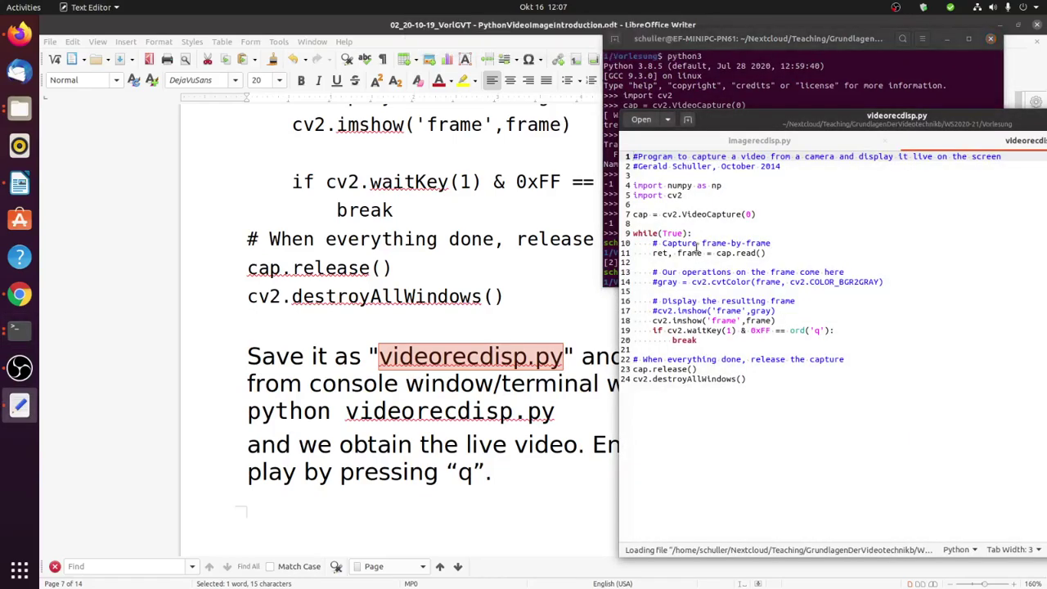
pyautogui.moveTo(857, 128); pyautogui.dragTo(743, 120)
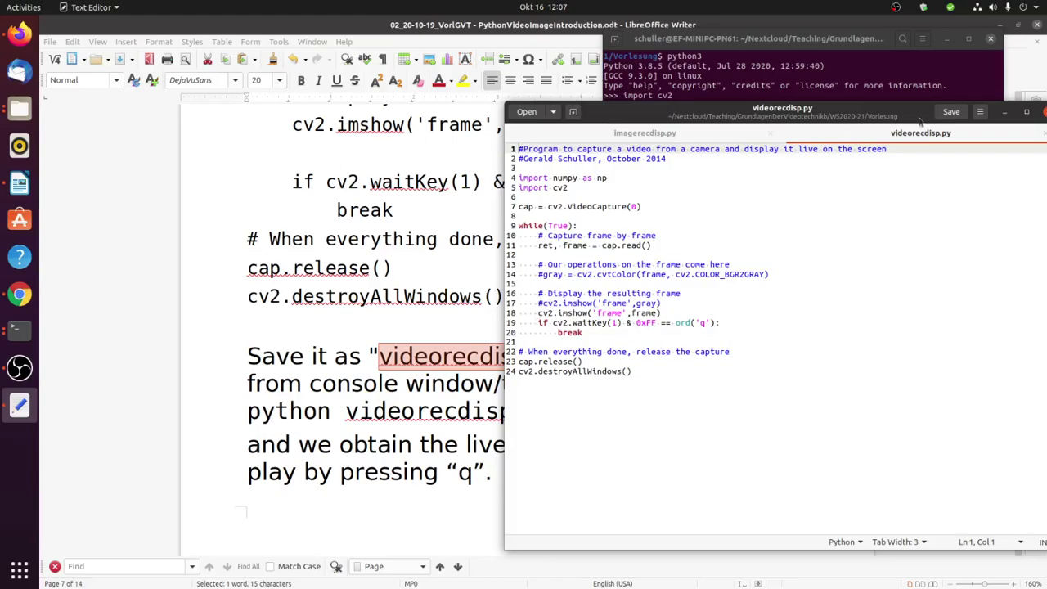
pyautogui.click(1003, 114)
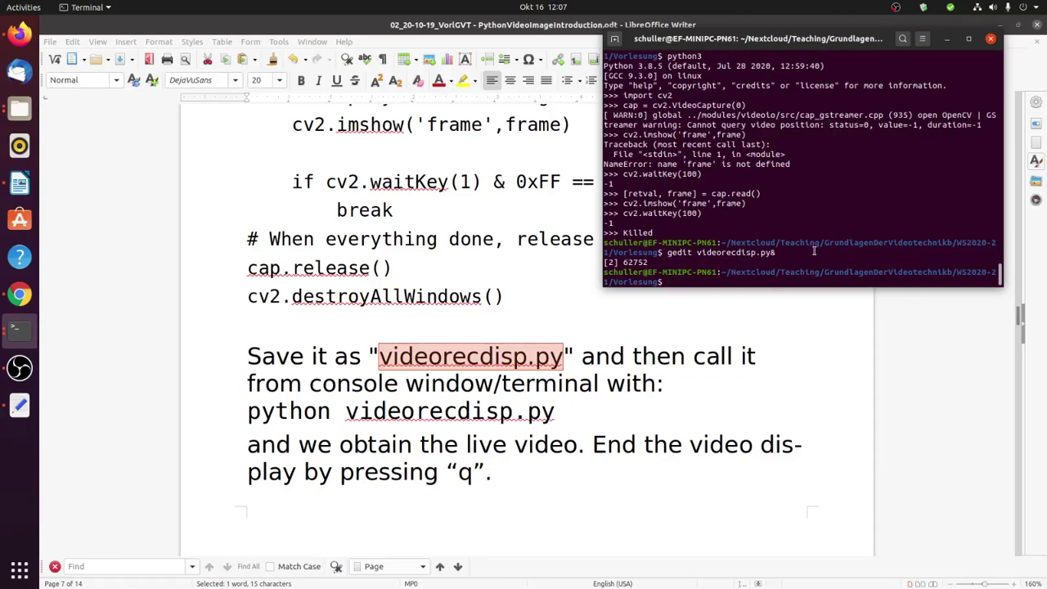
# Run python3 videorecdisp.py to show live webcam video, then quit it with q.
pyautogui.press('Up')
pyautogui.press('BackSpace')
pyautogui.press('Left')
pyautogui.press('Left')
pyautogui.press('Left')
pyautogui.press('Left')
pyautogui.press('Left')
pyautogui.press('Left')
pyautogui.press('Left')
pyautogui.press('Left')
pyautogui.press('Left')
pyautogui.press('Left')
pyautogui.press('Left')
pyautogui.press('Left')
pyautogui.press('Left')
pyautogui.press('Left')
pyautogui.press('Left')
pyautogui.press('BackSpace')
pyautogui.press('BackSpace')
pyautogui.press('BackSpace')
pyautogui.press('BackSpace')
pyautogui.press('BackSpace')
pyautogui.press('BackSpace')
pyautogui.write('python3')
pyautogui.press('Return')
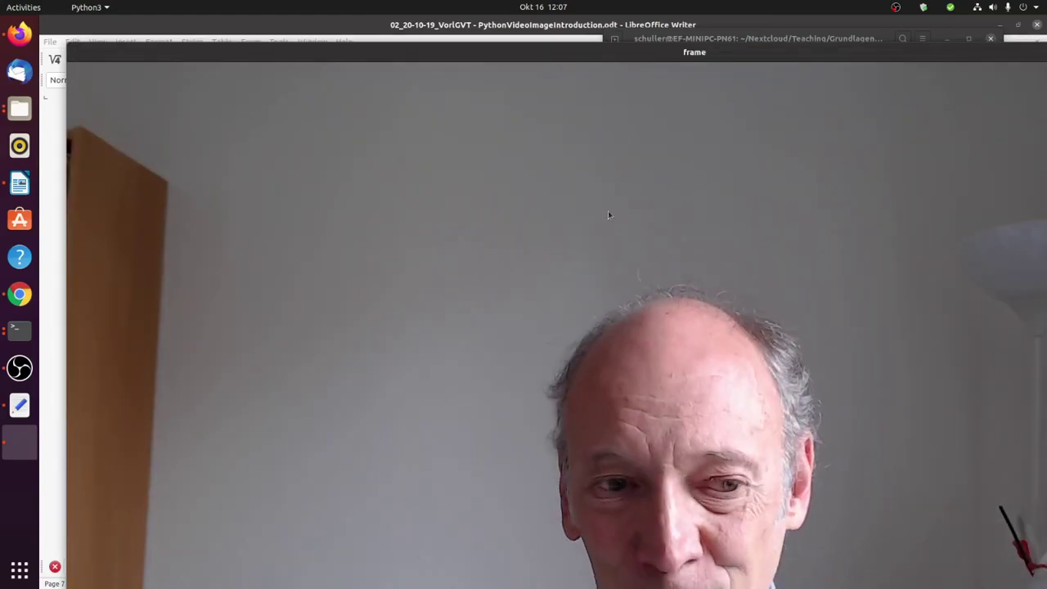
pyautogui.press('q')
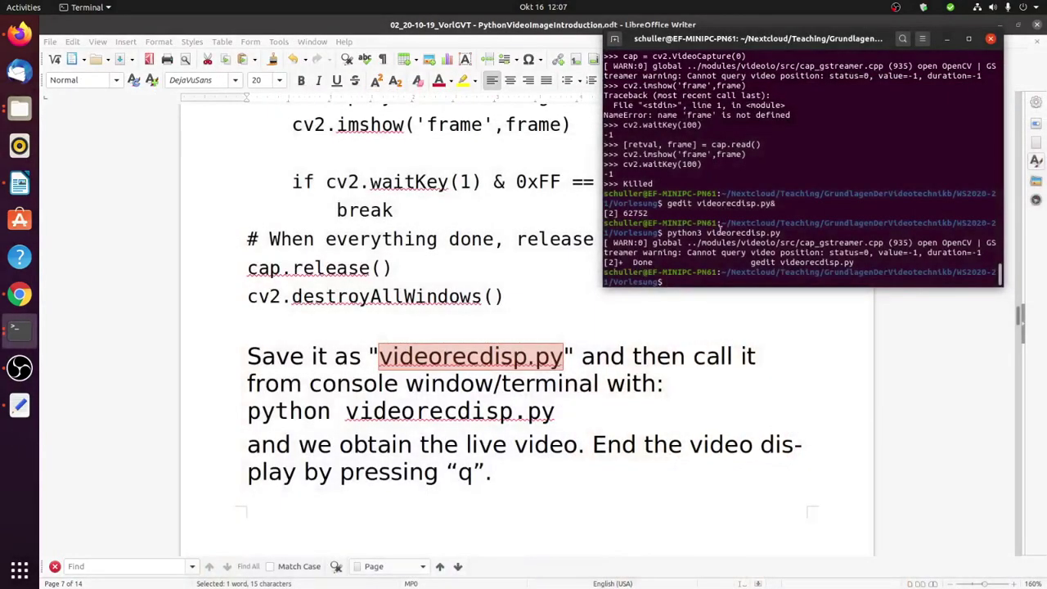
# Scroll past the imagerecdisp.py example to the pyimageshowpixel.py program on page 9.
pyautogui.click(706, 353)
pyautogui.scroll(-1, 709, 364)
pyautogui.scroll(-8, 710, 364)
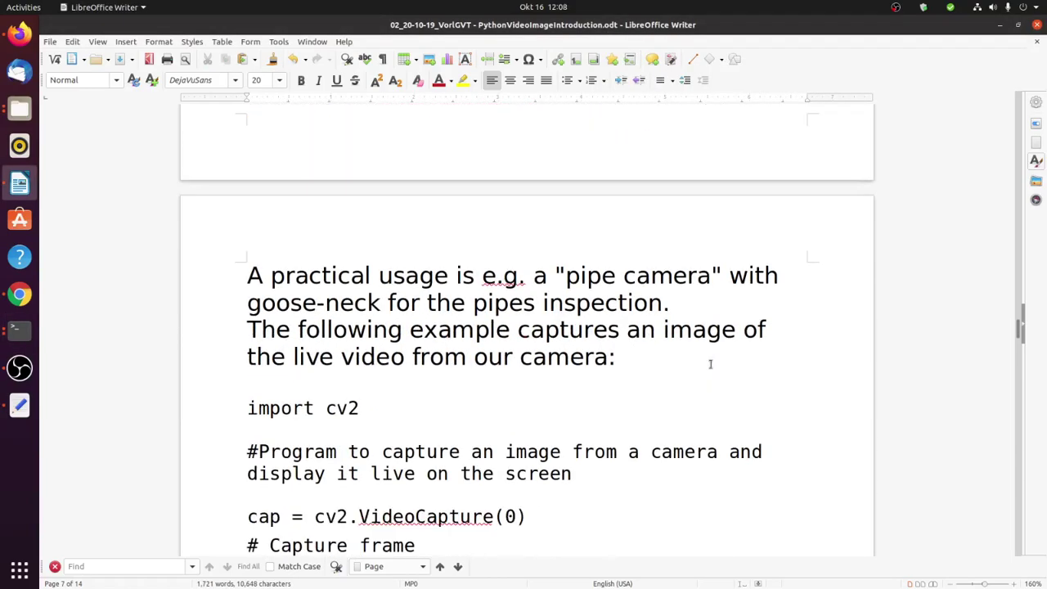
pyautogui.scroll(-1, 708, 362)
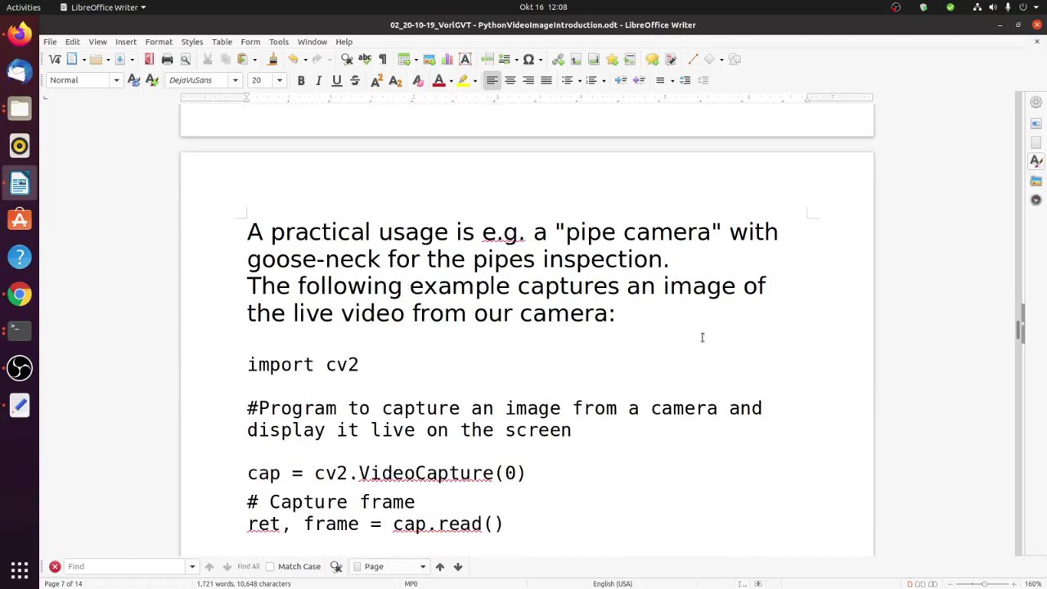
pyautogui.scroll(-1, 702, 337)
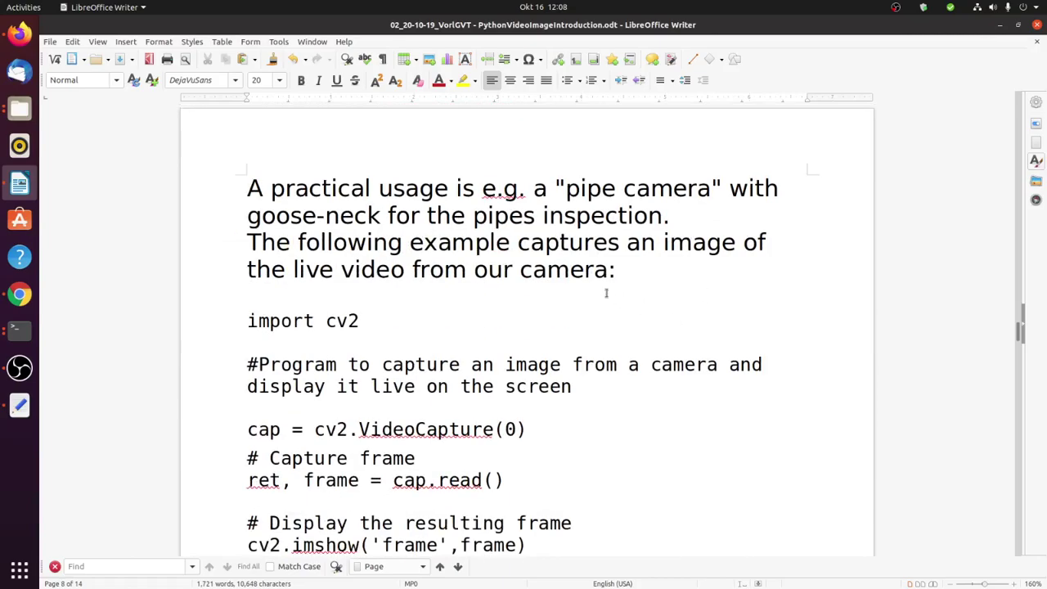
pyautogui.scroll(-4, 606, 293)
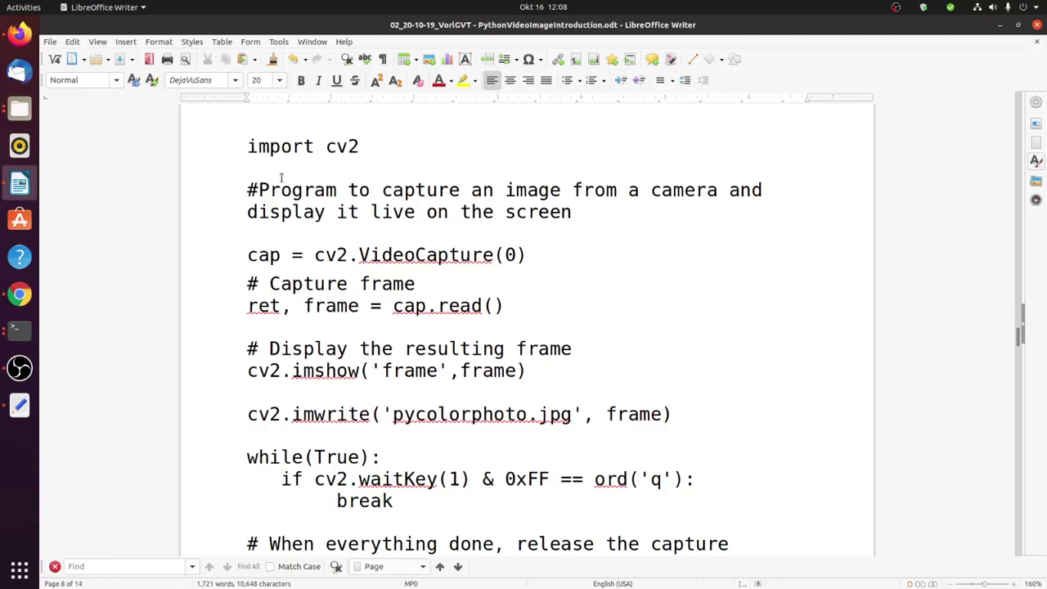
pyautogui.scroll(-1, 517, 305)
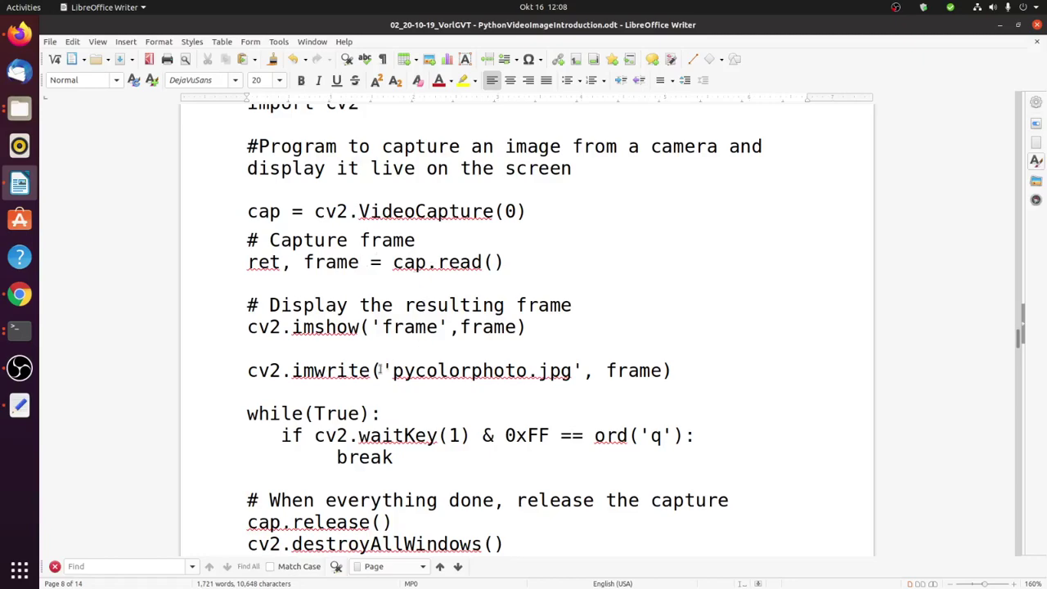
pyautogui.scroll(-1, 458, 370)
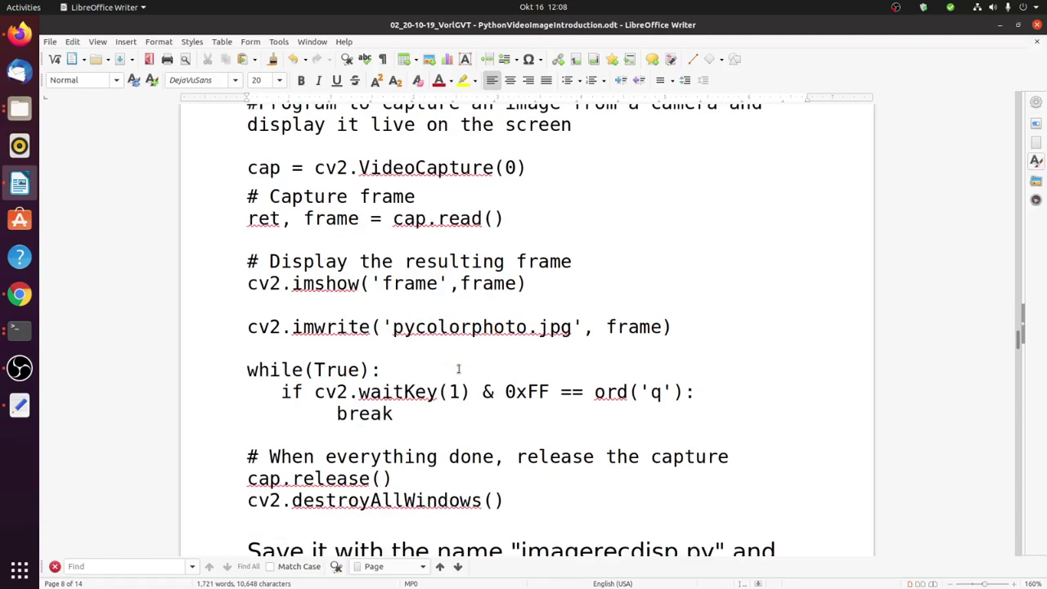
pyautogui.scroll(-1, 459, 369)
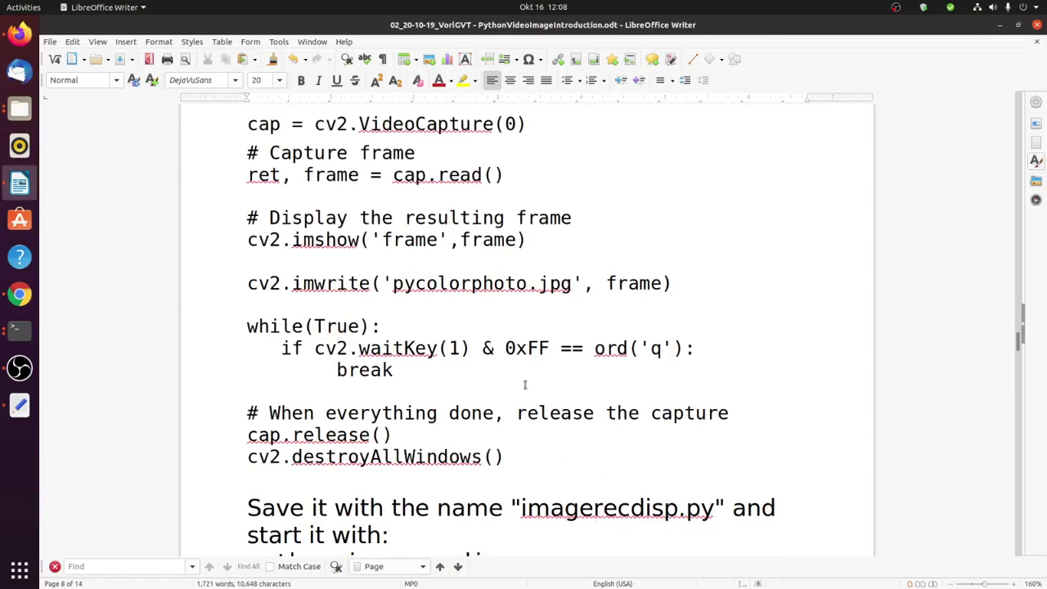
pyautogui.scroll(-2, 527, 386)
pyautogui.scroll(-1, 525, 384)
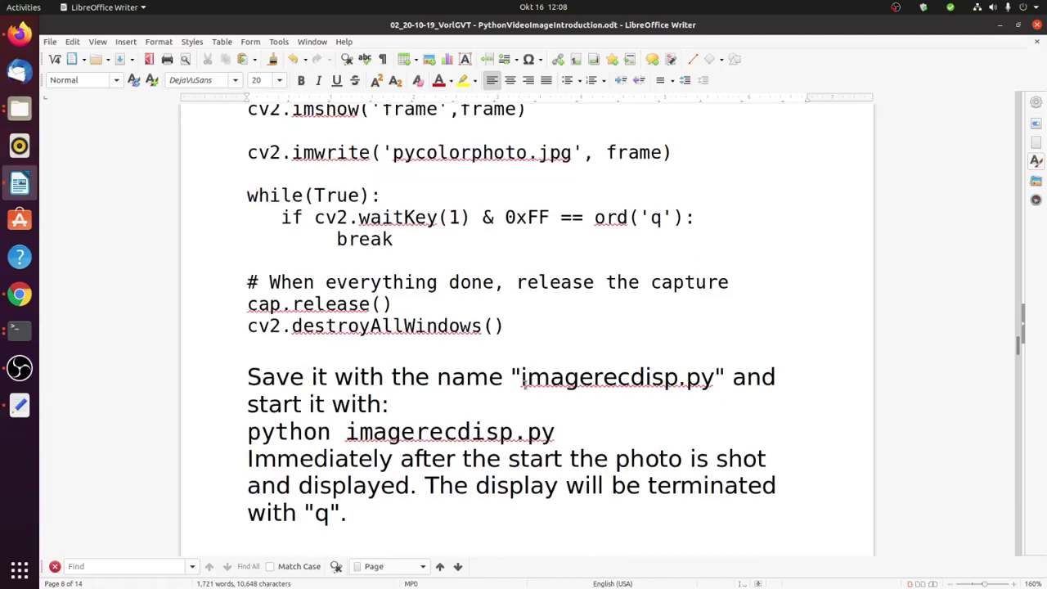
pyautogui.scroll(-2, 524, 382)
pyautogui.scroll(-7, 524, 385)
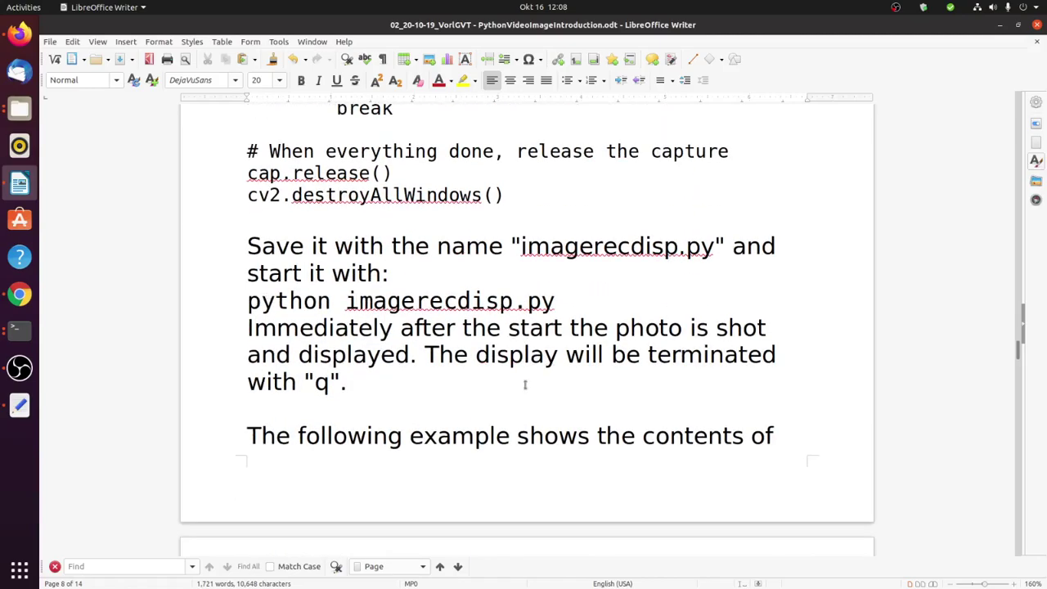
pyautogui.scroll(-5, 525, 384)
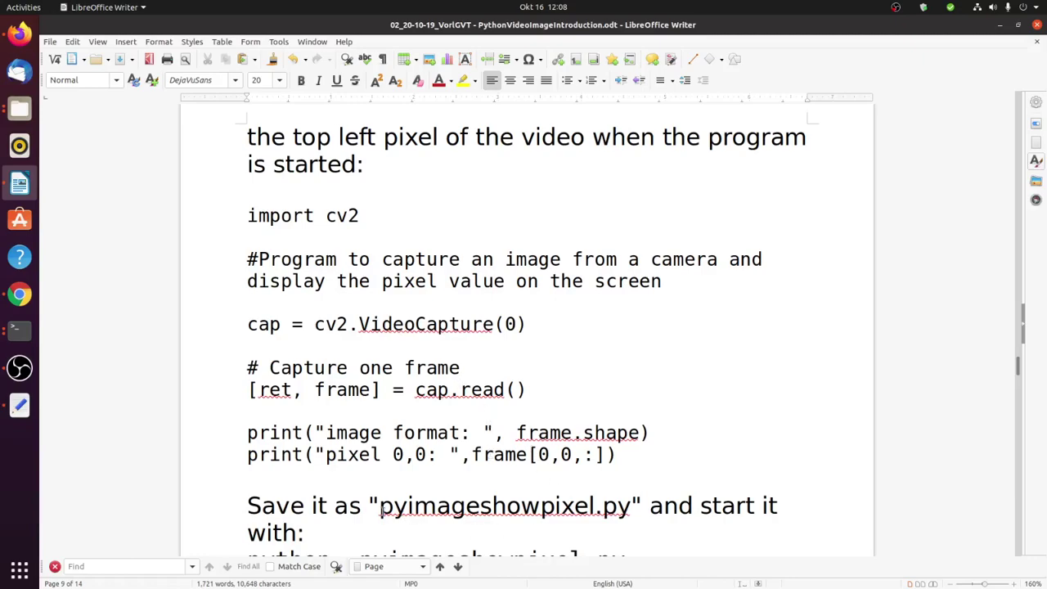
# Copy pyimageshowpixel.py from the notes and run it with python3, printing shape (1536, 2304, 3).
pyautogui.moveTo(380, 505); pyautogui.dragTo(631, 507)
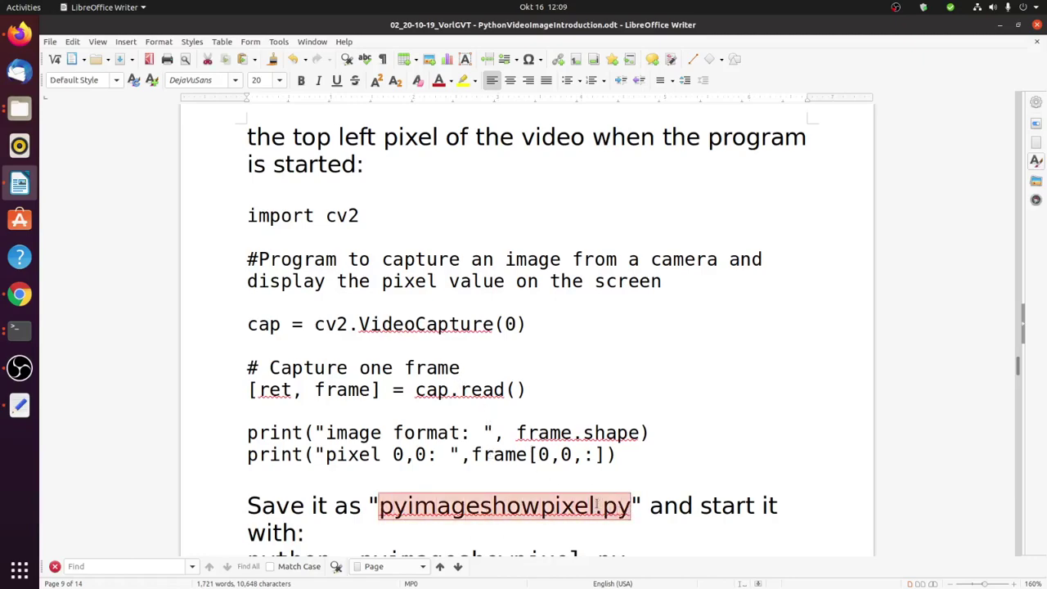
pyautogui.rightClick(600, 504)
pyautogui.click(623, 370)
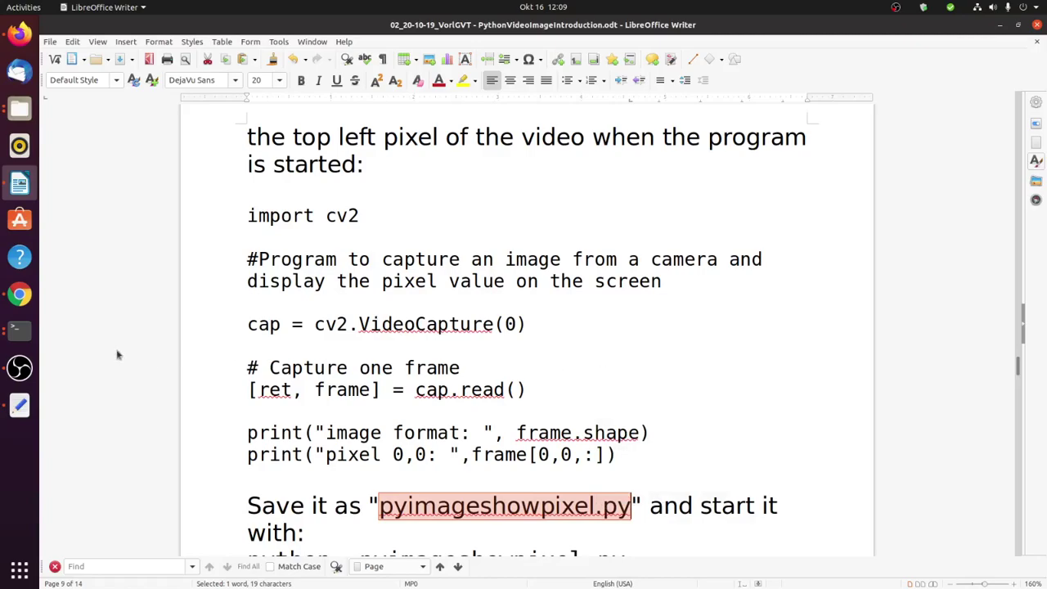
pyautogui.click(25, 334)
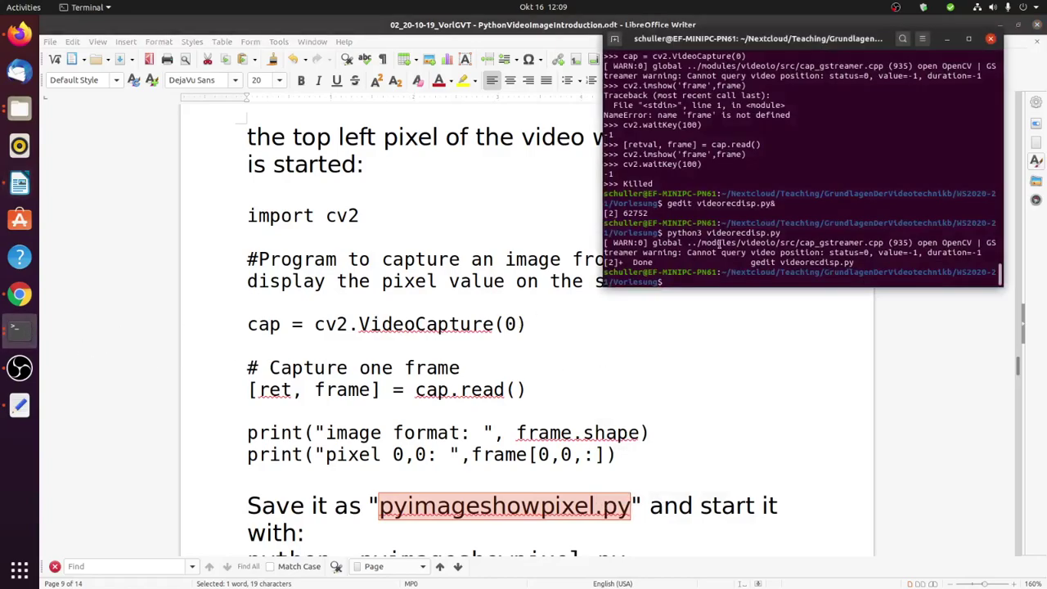
pyautogui.write('python3')
pyautogui.hotkey('ctrl', 'shift', 'v')
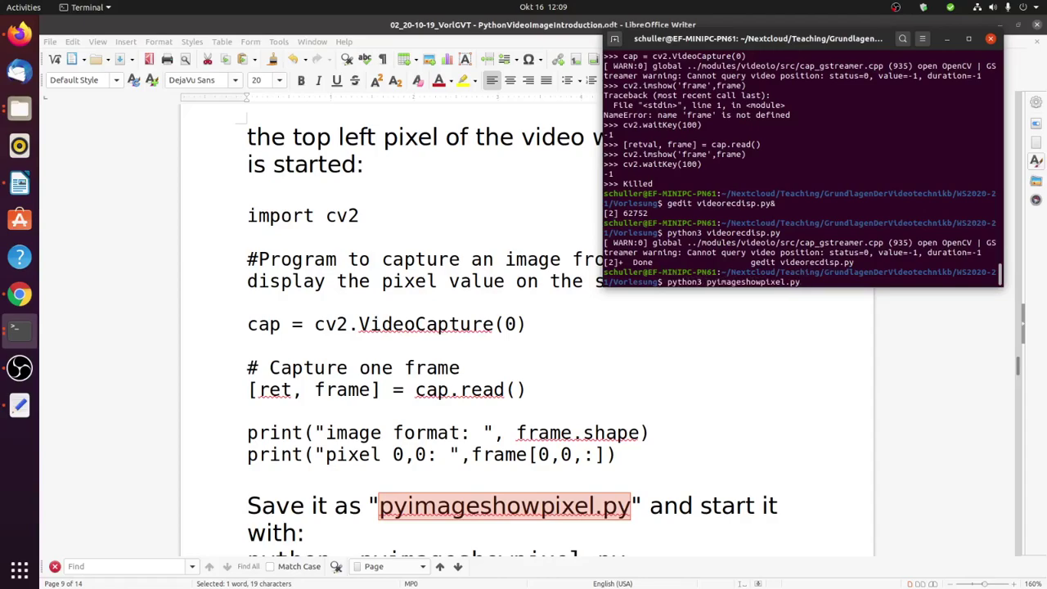
pyautogui.press('Return')
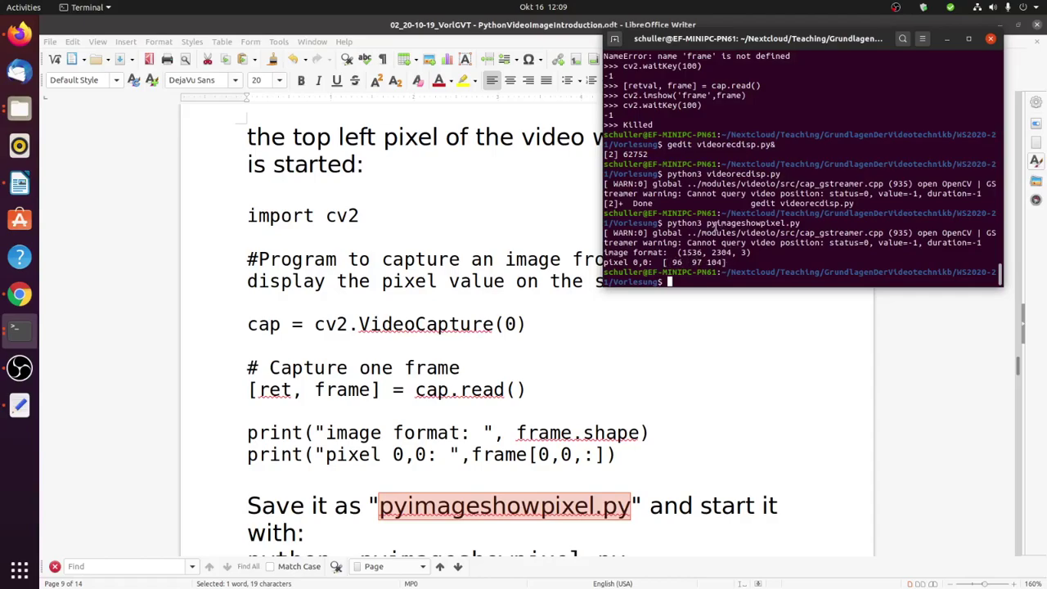
# Rerun the script for new pixel 0,0 values [94 96 98], then return to the notes.
pyautogui.press('Up')
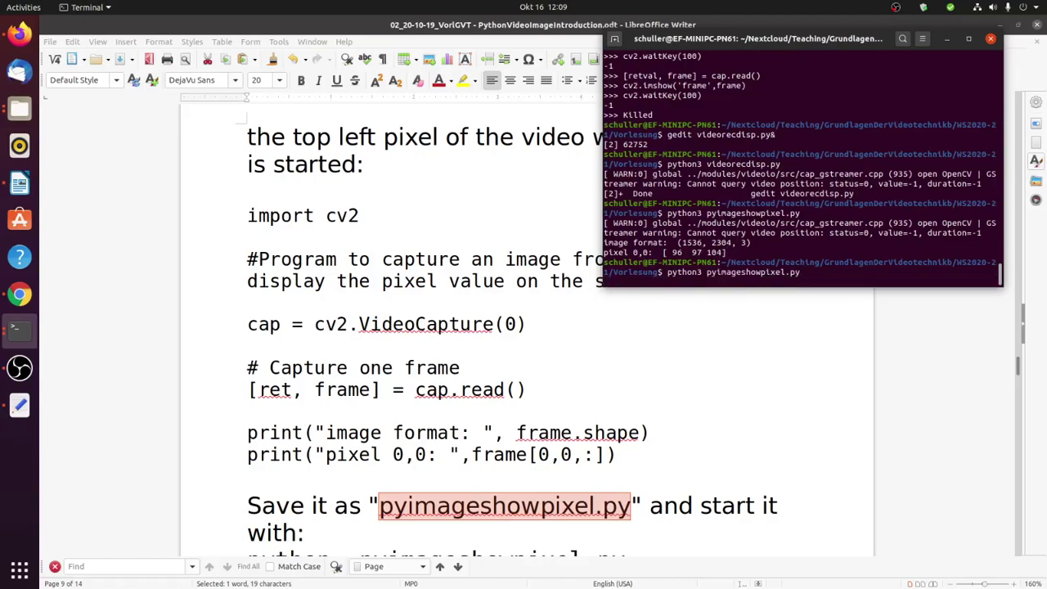
pyautogui.press('Return')
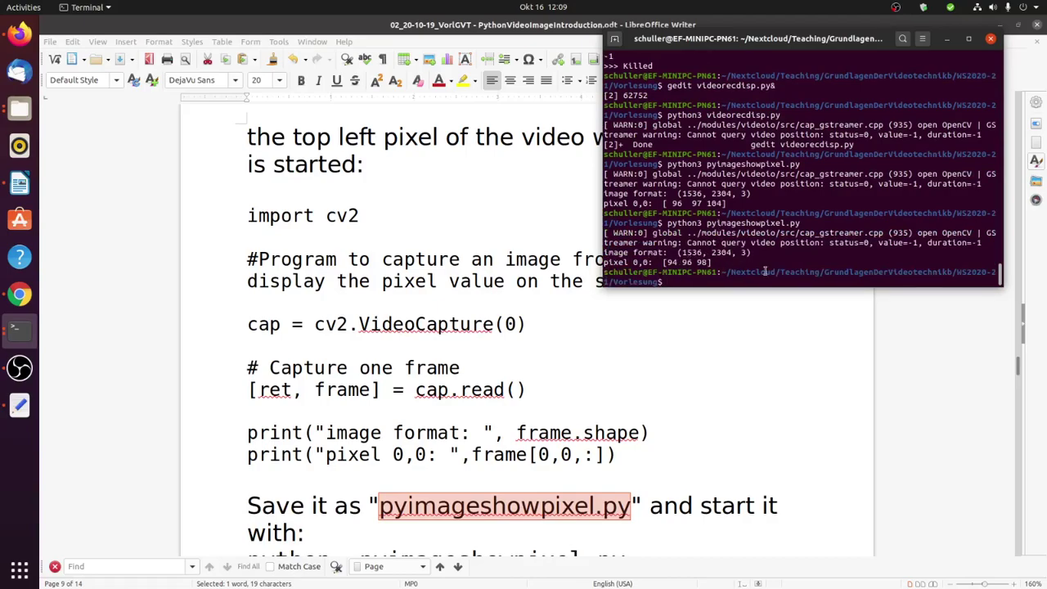
pyautogui.click(741, 348)
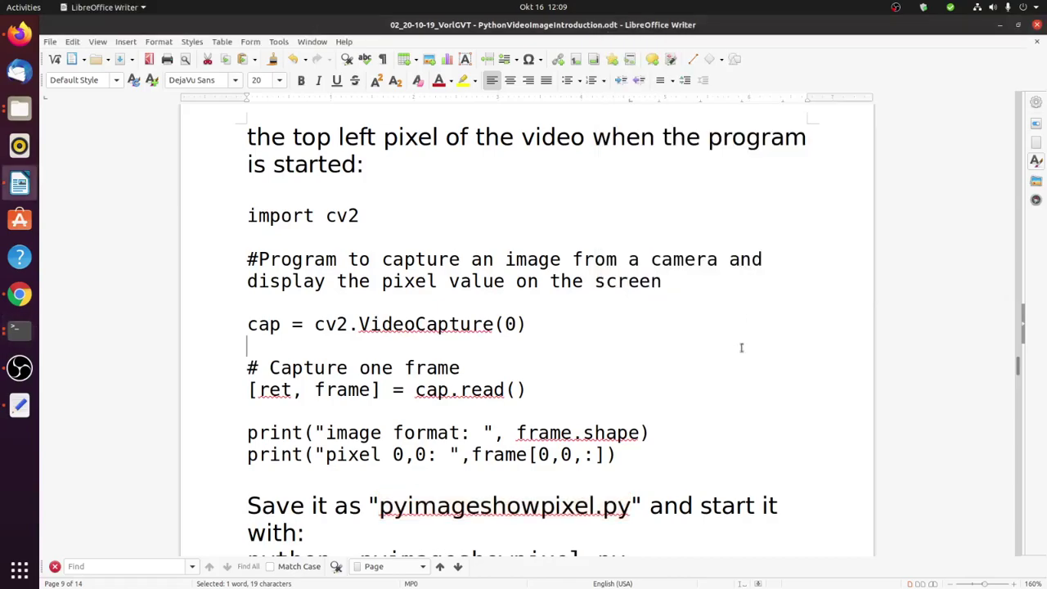
# Open videorecdispsimple.py in gedit from the terminal to view its code.
pyautogui.click(22, 332)
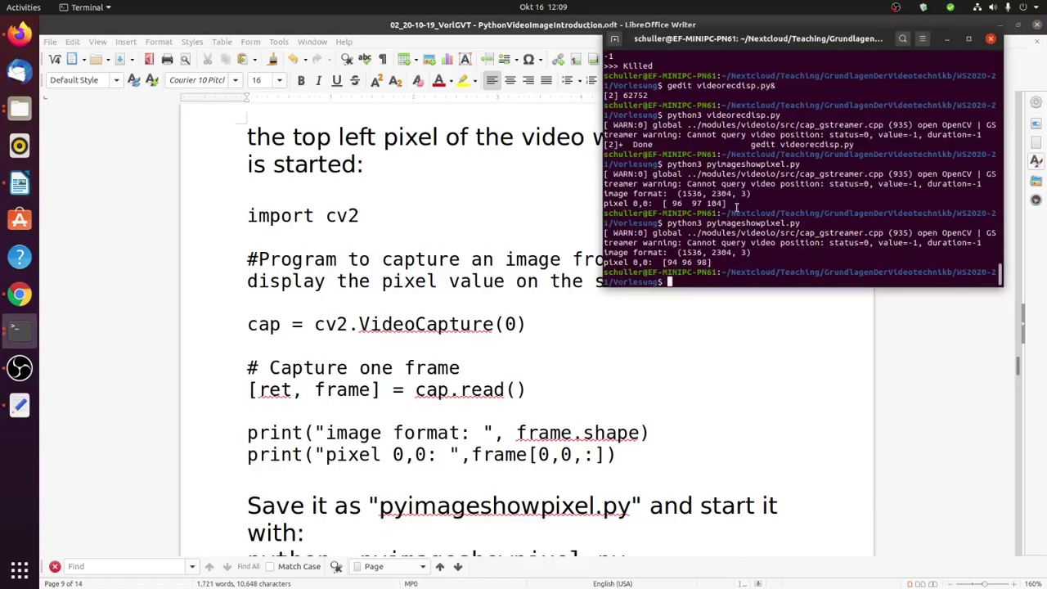
pyautogui.press('Up')
pyautogui.press('Up')
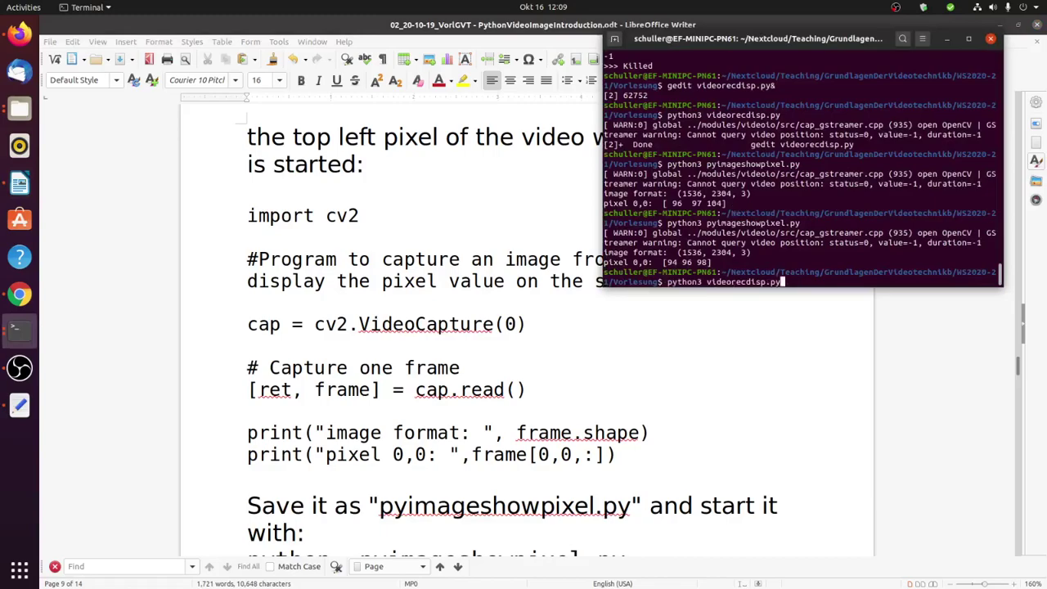
pyautogui.press('BackSpace')
pyautogui.press('BackSpace')
pyautogui.press('BackSpace')
pyautogui.press('Left')
pyautogui.press('Left')
pyautogui.press('Left')
pyautogui.press('Left')
pyautogui.press('Left')
pyautogui.press('Left')
pyautogui.press('Left')
pyautogui.press('Left')
pyautogui.press('Left')
pyautogui.press('Left')
pyautogui.press('Left')
pyautogui.press('Left')
pyautogui.press('Left')
pyautogui.press('Left')
pyautogui.press('Right')
pyautogui.press('BackSpace')
pyautogui.press('BackSpace')
pyautogui.press('BackSpace')
pyautogui.press('BackSpace')
pyautogui.press('BackSpace')
pyautogui.press('BackSpace')
pyautogui.press('BackSpace')
pyautogui.write('gedit')
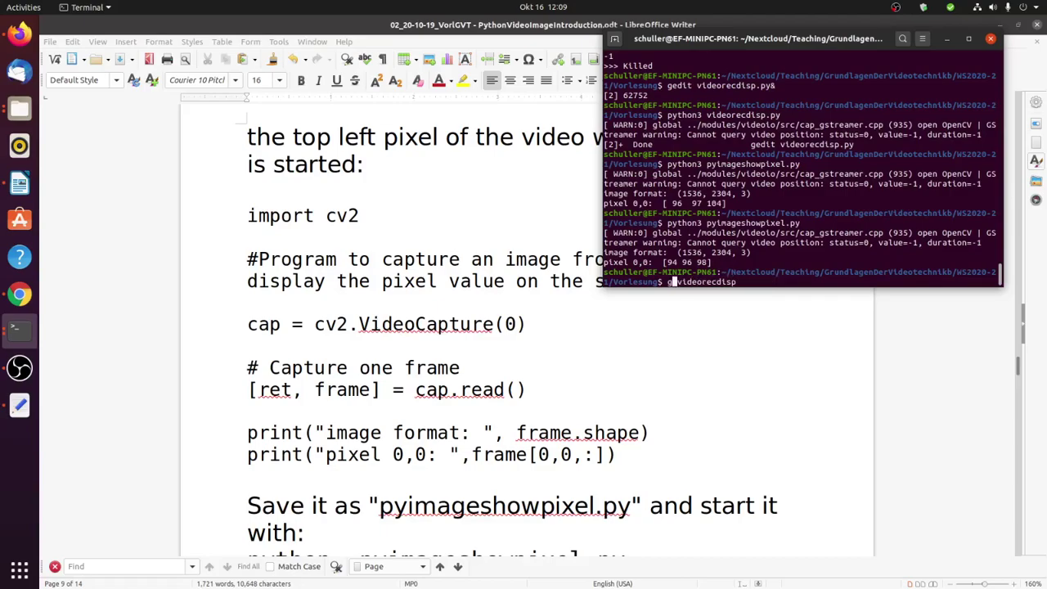
pyautogui.press('Right')
pyautogui.press('Right')
pyautogui.press('Right')
pyautogui.press('Right')
pyautogui.press('Right')
pyautogui.press('Right')
pyautogui.press('Right')
pyautogui.press('Right')
pyautogui.press('Right')
pyautogui.press('Right')
pyautogui.press('Right')
pyautogui.press('Right')
pyautogui.press('Right')
pyautogui.write('dis')
pyautogui.press('BackSpace')
pyautogui.press('BackSpace')
pyautogui.press('BackSpace')
pyautogui.press('BackSpace')
pyautogui.press('BackSpace')
pyautogui.write('sps')
pyautogui.press('Tab')
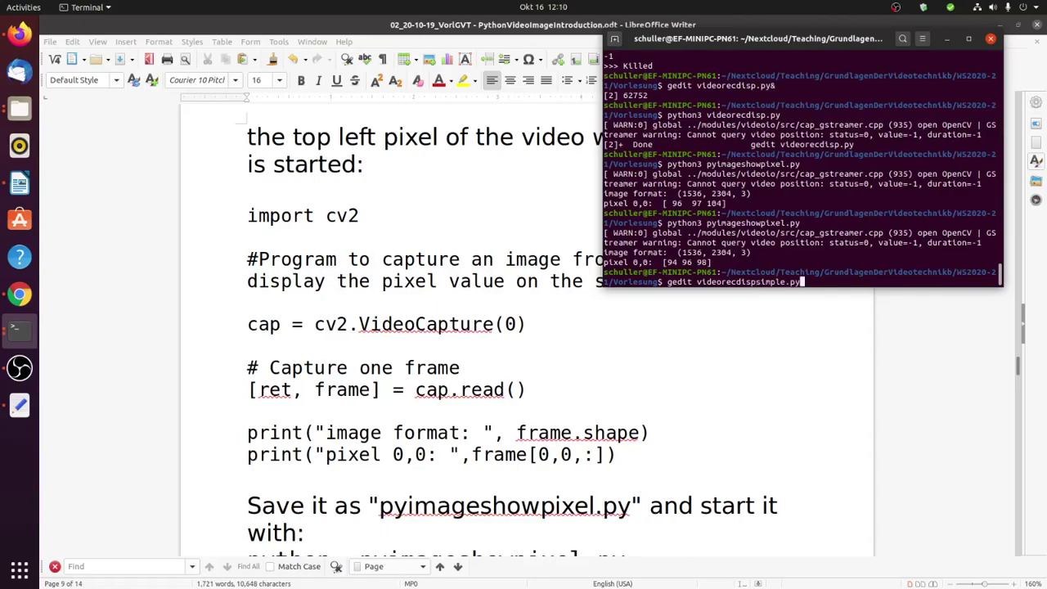
pyautogui.press('Return')
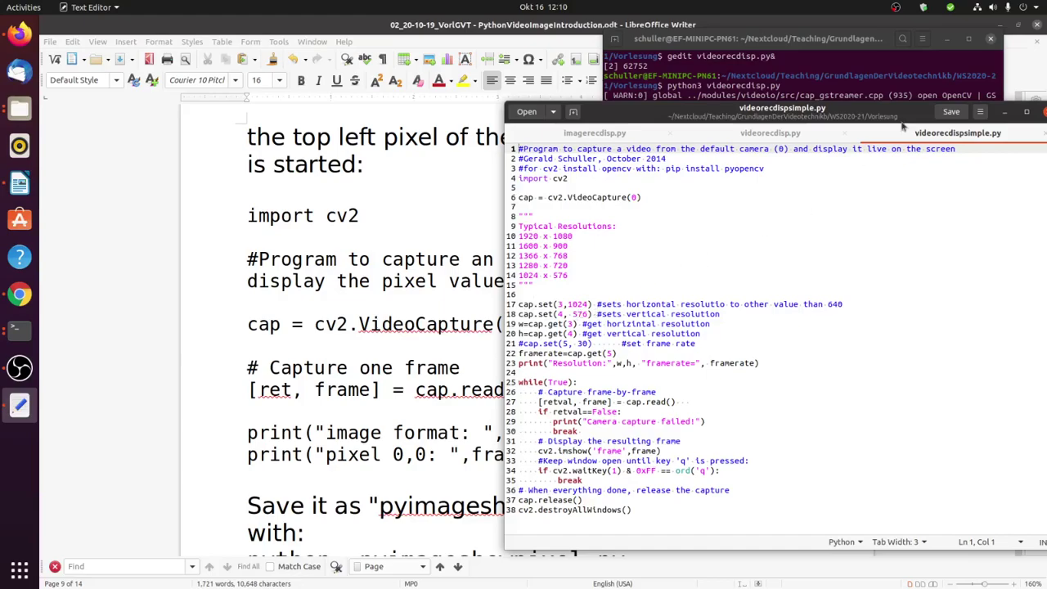
# Run python3 videorecdispsimple.py to show the live webcam window.
pyautogui.click(1004, 112)
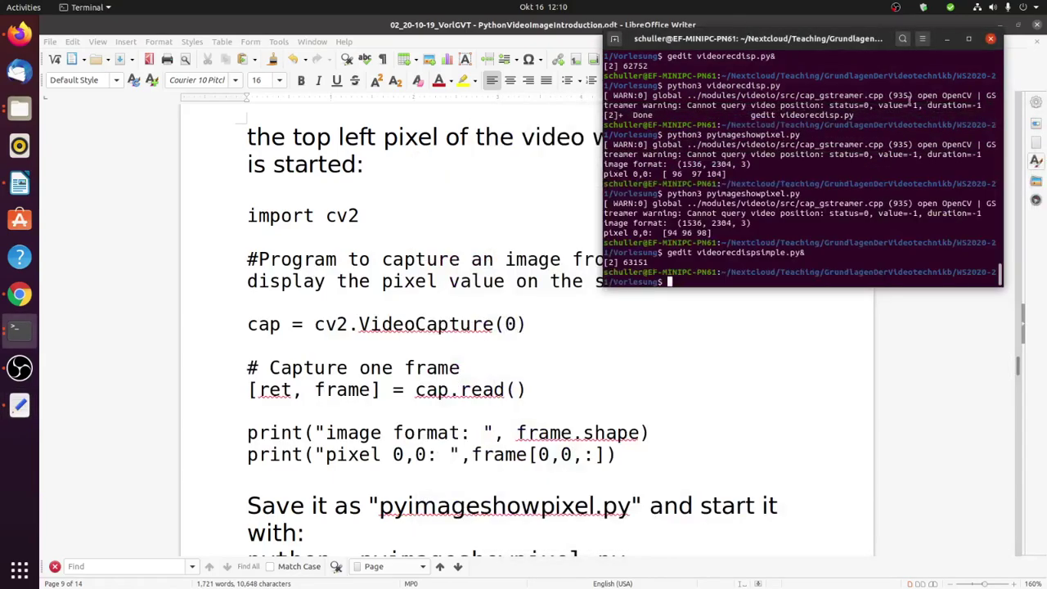
pyautogui.press('Up')
pyautogui.press('BackSpace')
pyautogui.press('Left')
pyautogui.press('Left')
pyautogui.press('Left')
pyautogui.press('Left')
pyautogui.press('Left')
pyautogui.press('Left')
pyautogui.press('Left')
pyautogui.press('Left')
pyautogui.press('Left')
pyautogui.press('Left')
pyautogui.press('Left')
pyautogui.press('Left')
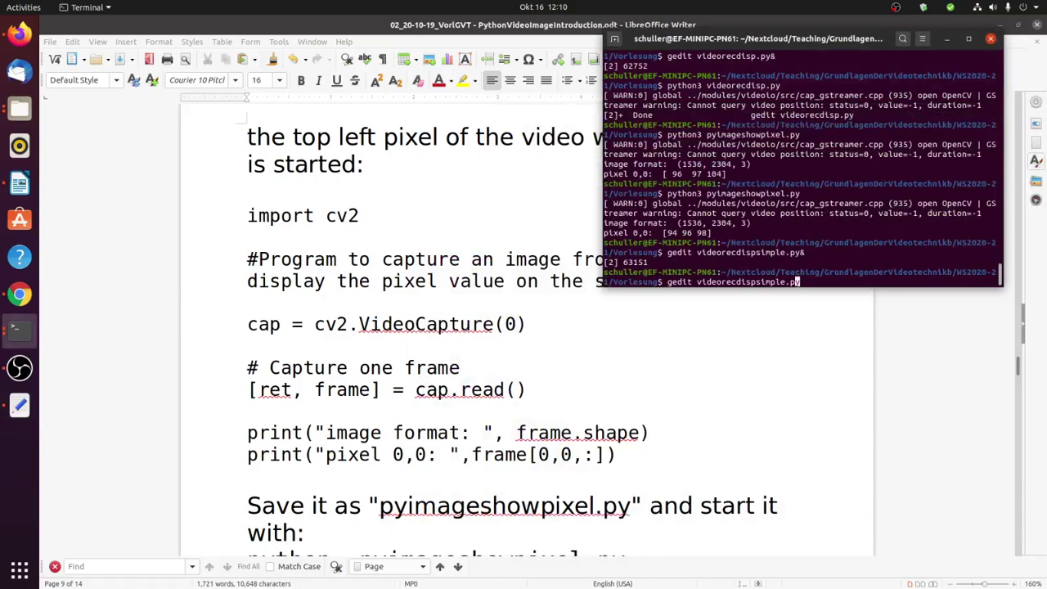
pyautogui.press('Left')
pyautogui.press('Left')
pyautogui.press('Left')
pyautogui.press('Left')
pyautogui.press('Left')
pyautogui.press('Left')
pyautogui.press('Left')
pyautogui.press('Left')
pyautogui.press('Left')
pyautogui.press('BackSpace')
pyautogui.press('BackSpace')
pyautogui.press('BackSpace')
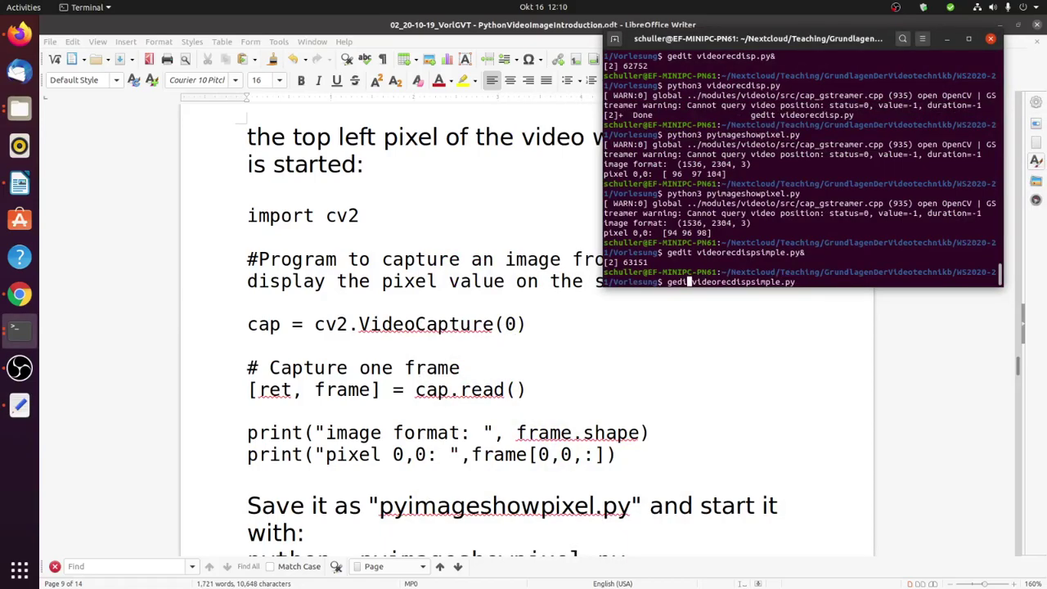
pyautogui.press('BackSpace')
pyautogui.press('BackSpace')
pyautogui.write('python3')
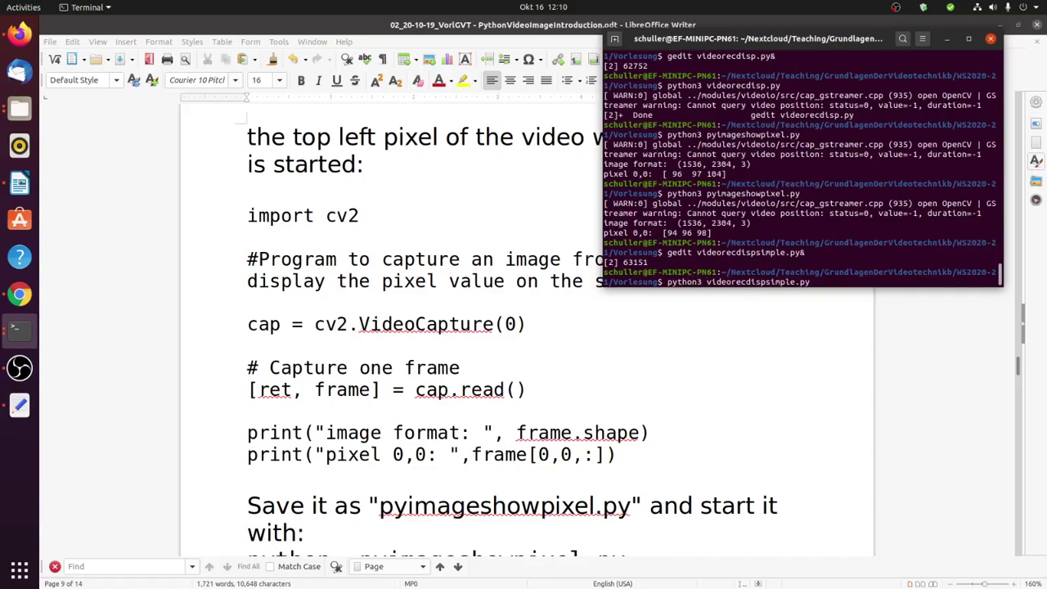
pyautogui.press('Return')
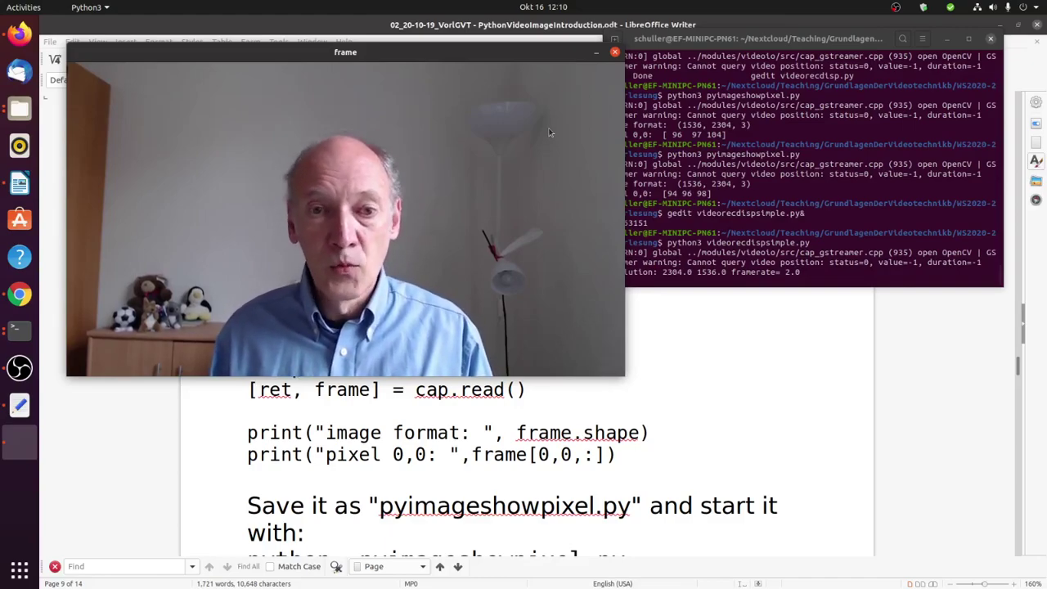
# Quit the webcam window and scroll the notes to the frame[0,0,:] colon index explanation.
pyautogui.press('q')
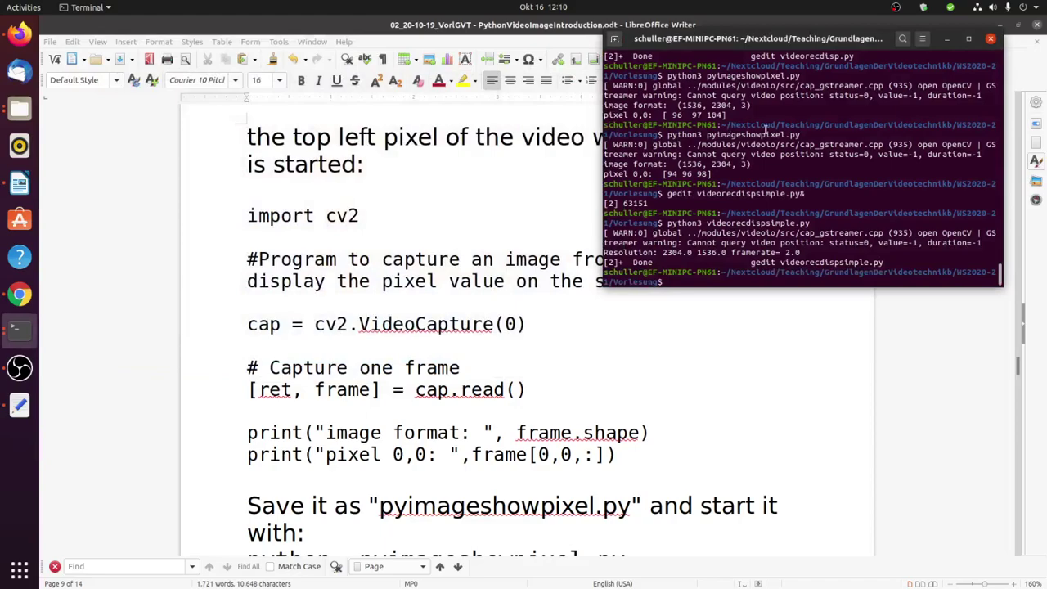
pyautogui.click(675, 401)
pyautogui.scroll(-2, 676, 400)
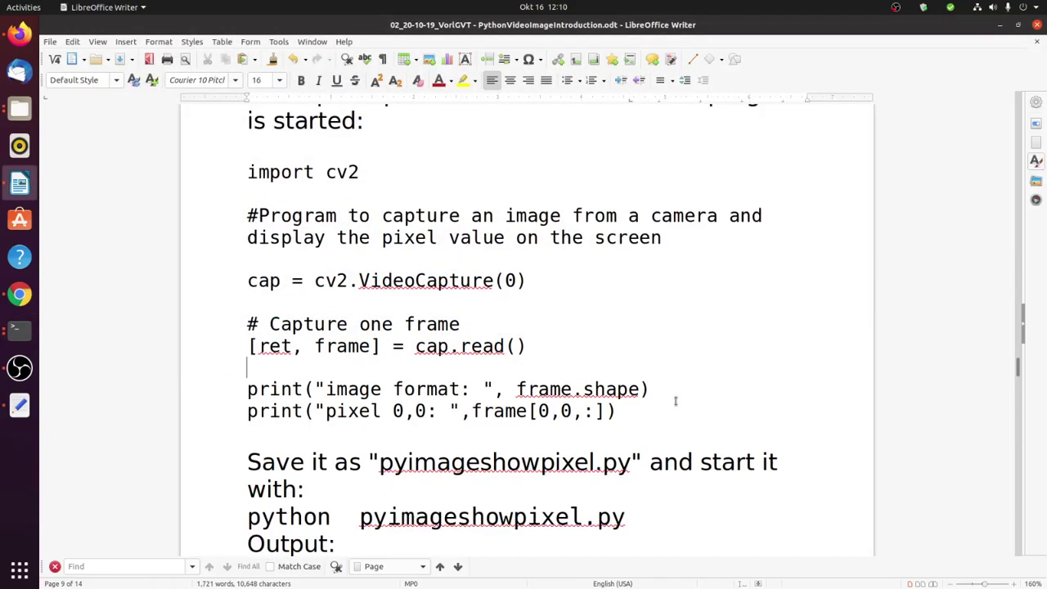
pyautogui.scroll(-5, 676, 401)
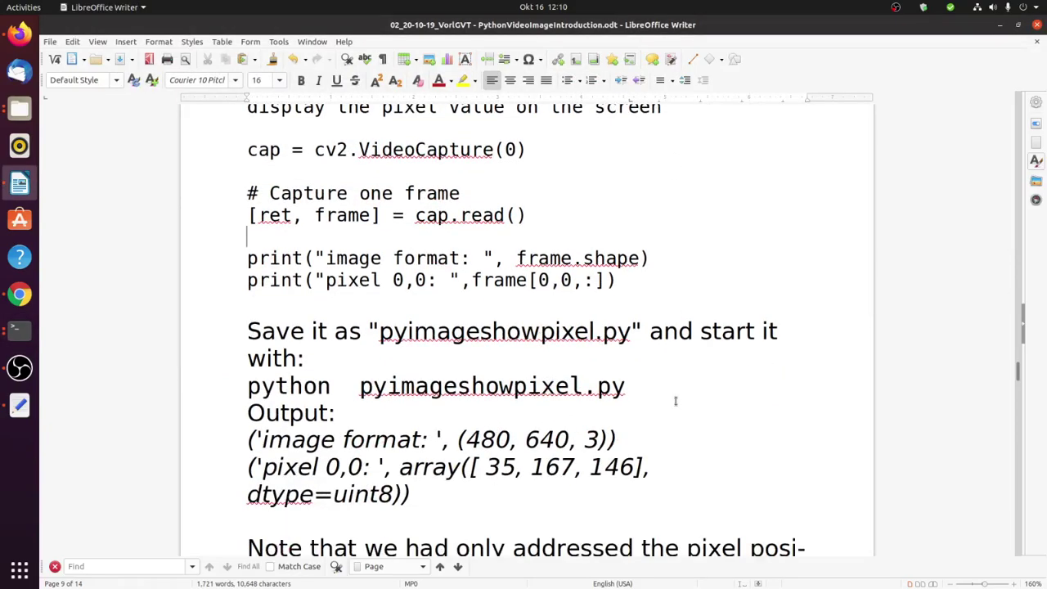
pyautogui.scroll(-2, 675, 400)
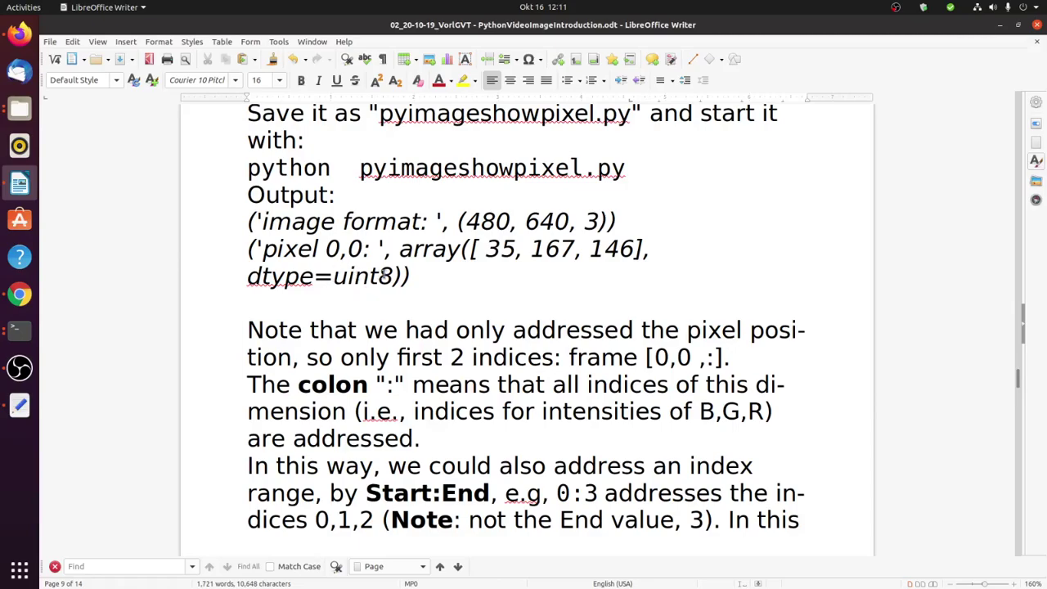
pyautogui.scroll(-1, 502, 365)
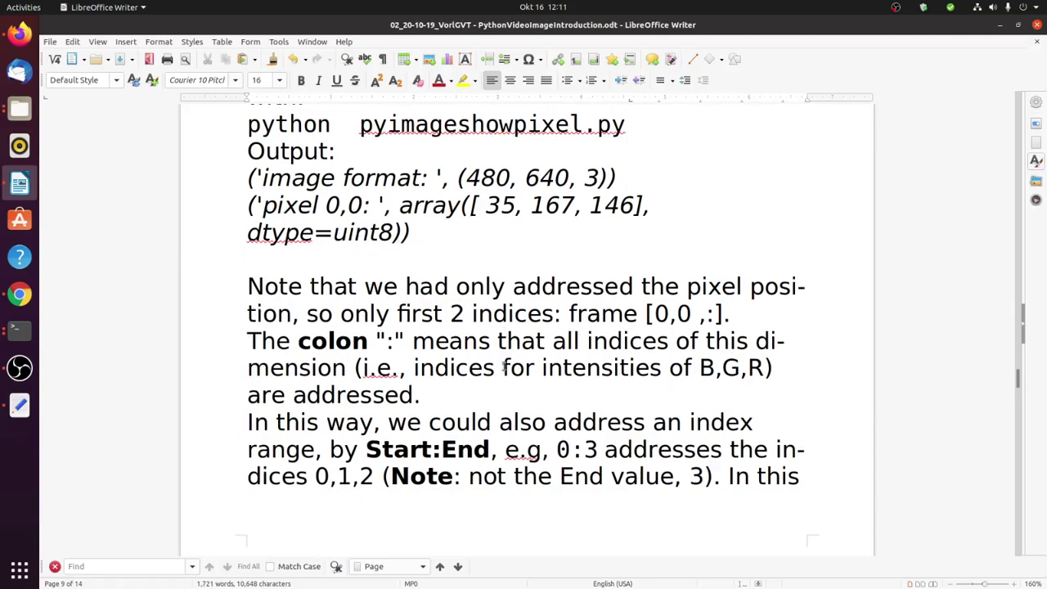
pyautogui.scroll(-3, 503, 367)
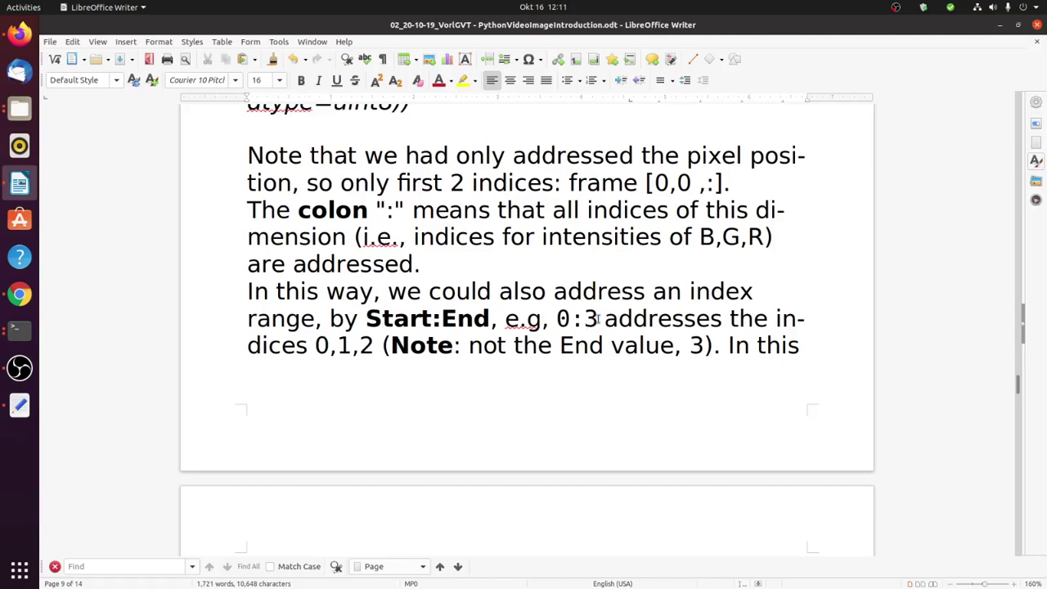
# Scroll through the notes down to the per-channel imshow program videorecdispRGB.py.
pyautogui.scroll(-6, 642, 364)
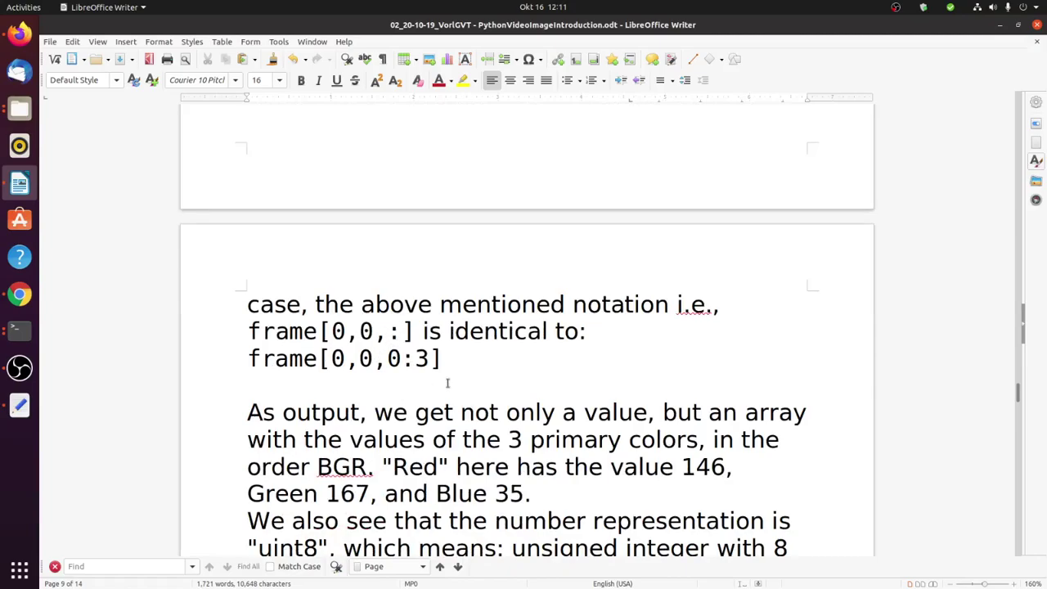
pyautogui.scroll(-4, 583, 402)
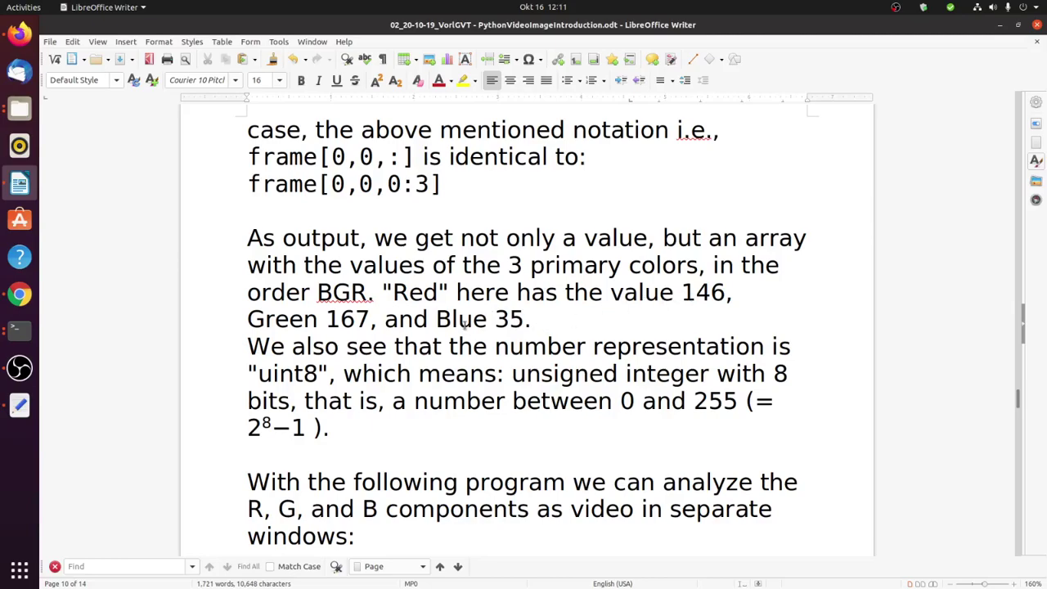
pyautogui.scroll(-1, 464, 325)
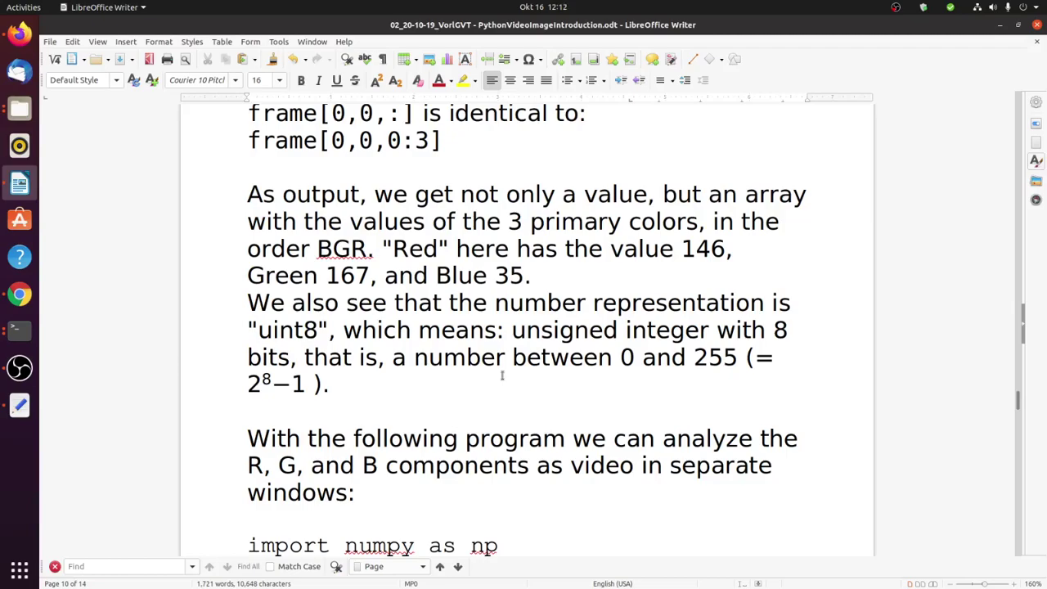
pyautogui.scroll(-5, 502, 376)
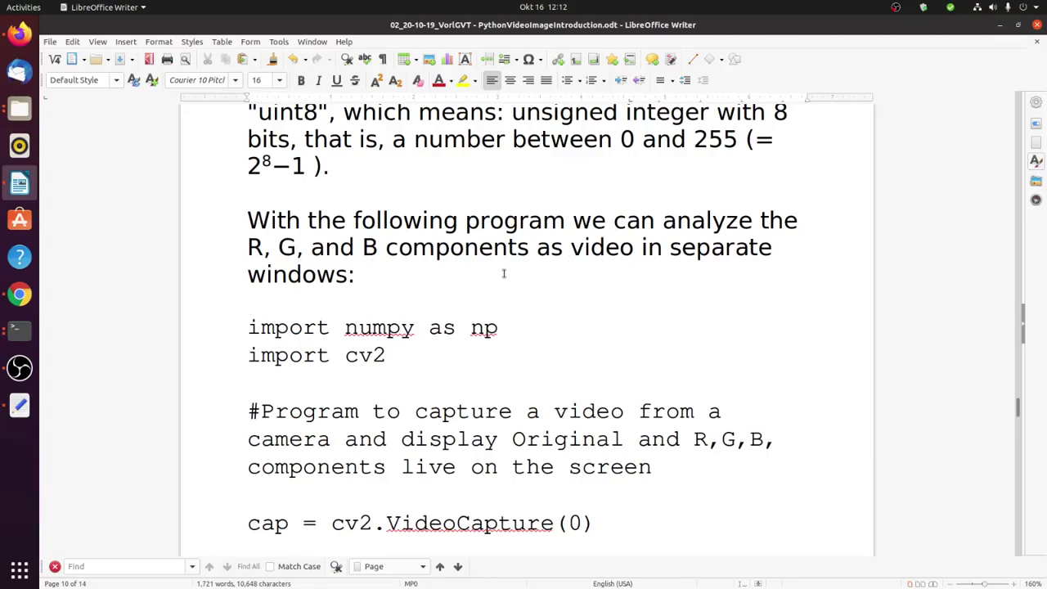
pyautogui.scroll(-3, 503, 273)
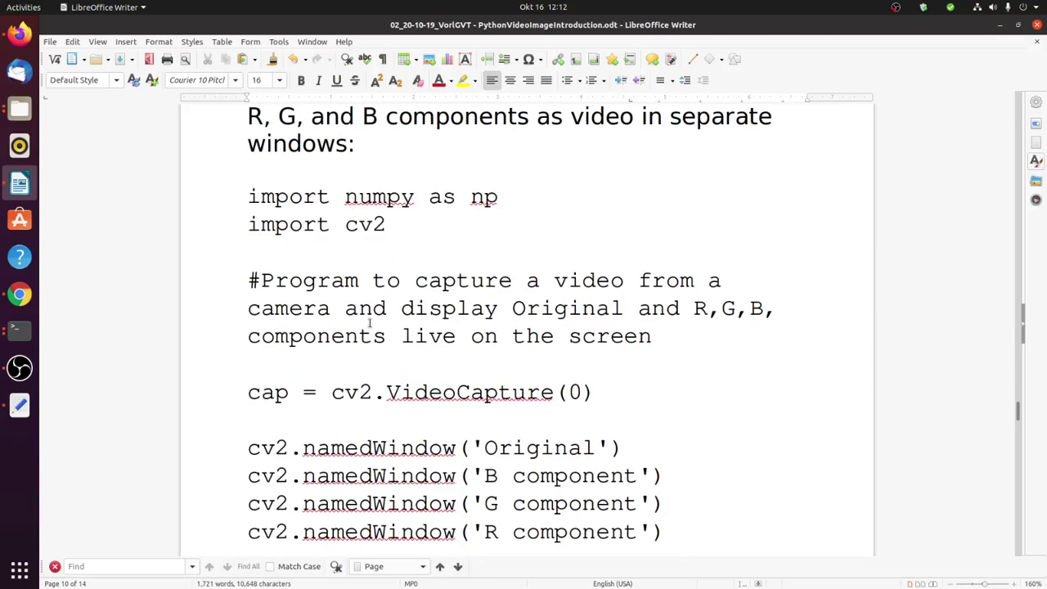
pyautogui.scroll(-2, 372, 310)
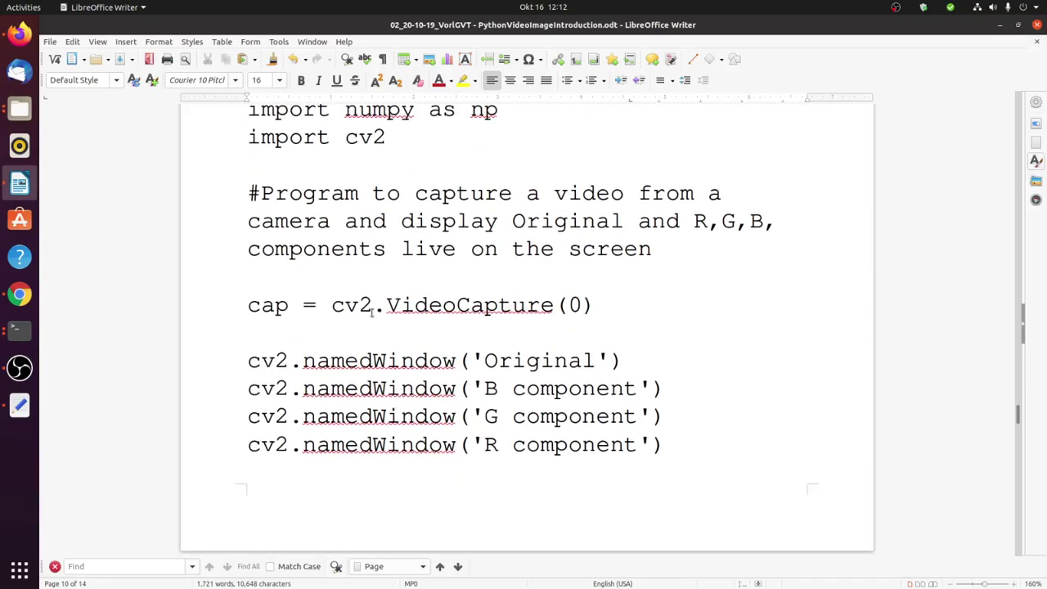
pyautogui.scroll(-2, 372, 311)
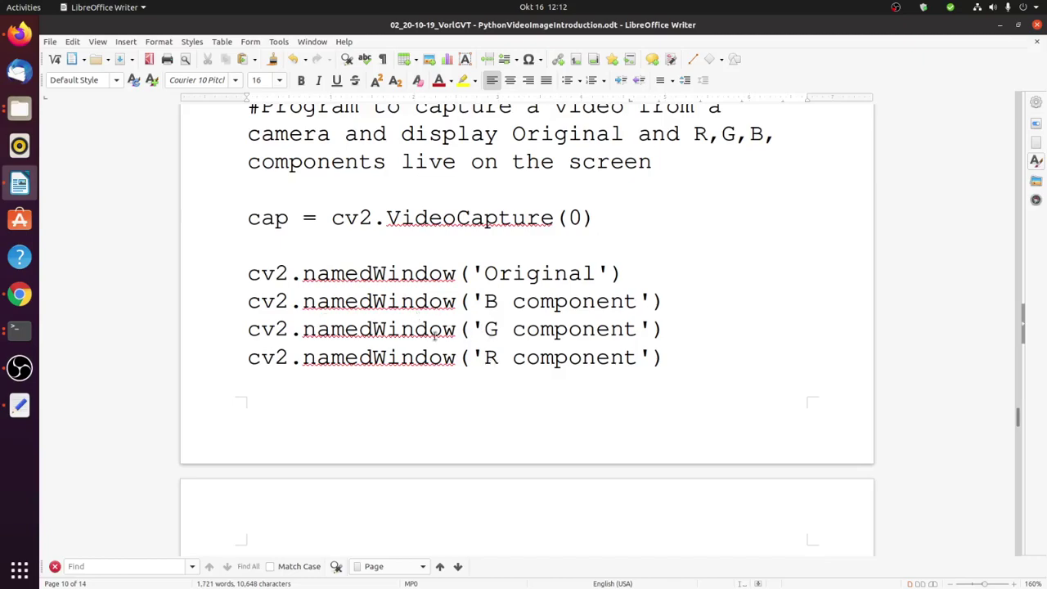
pyautogui.scroll(-8, 434, 333)
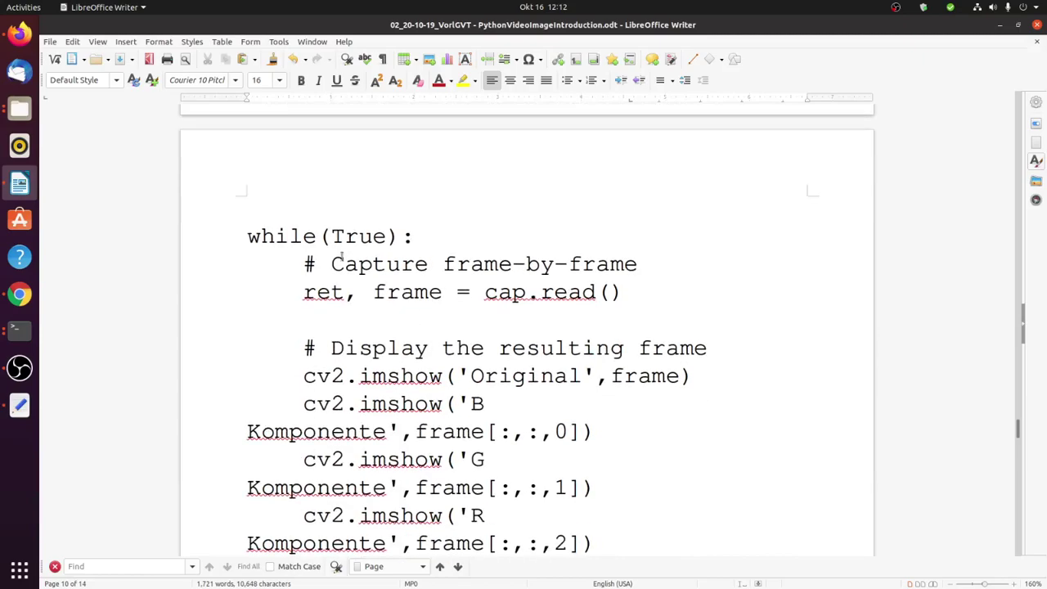
pyautogui.scroll(-3, 442, 286)
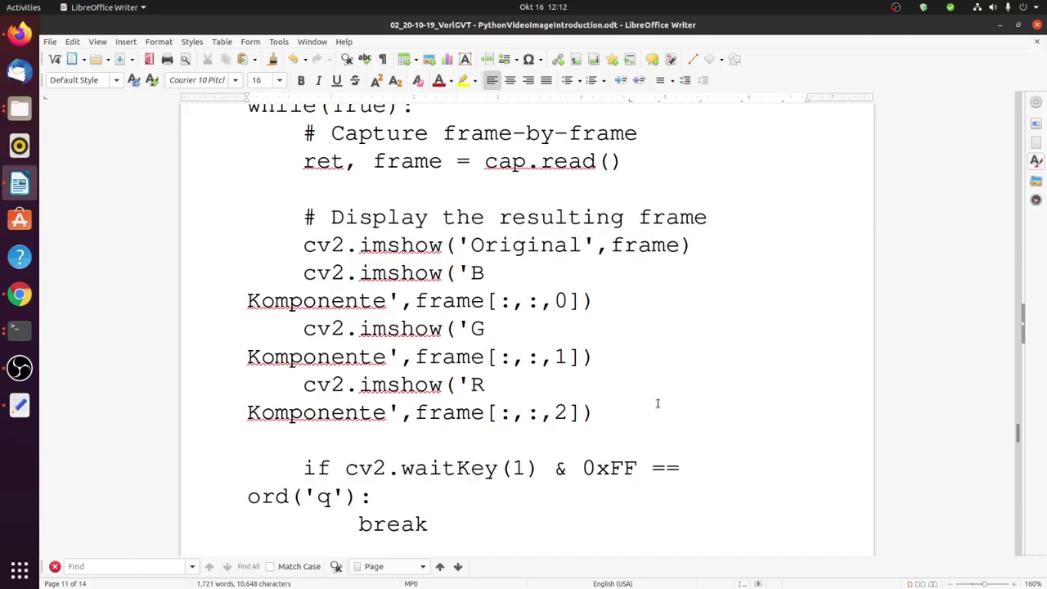
pyautogui.scroll(-2, 659, 407)
pyautogui.scroll(-2, 658, 406)
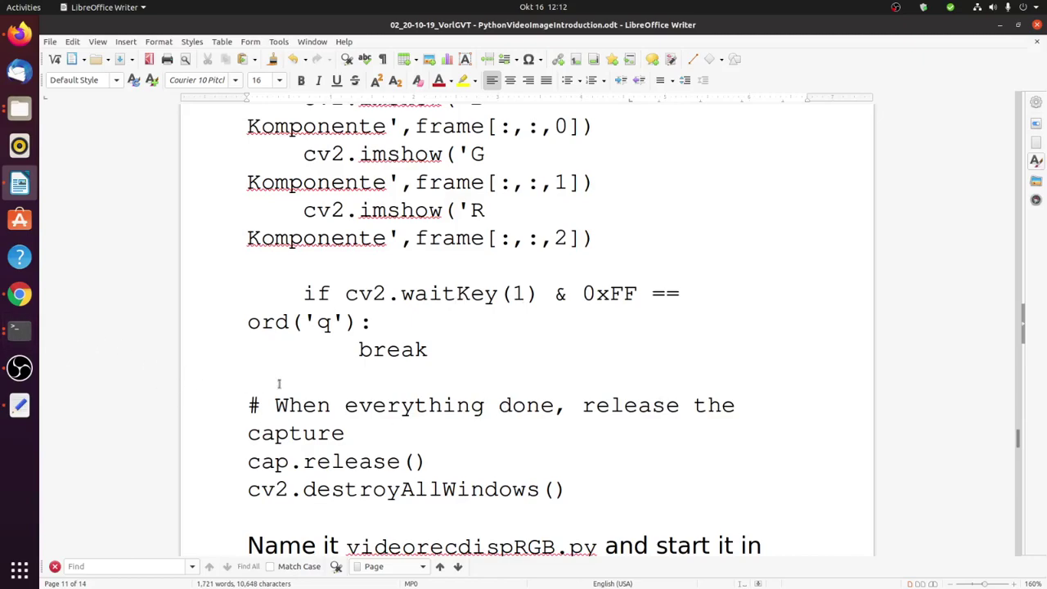
pyautogui.scroll(-1, 288, 384)
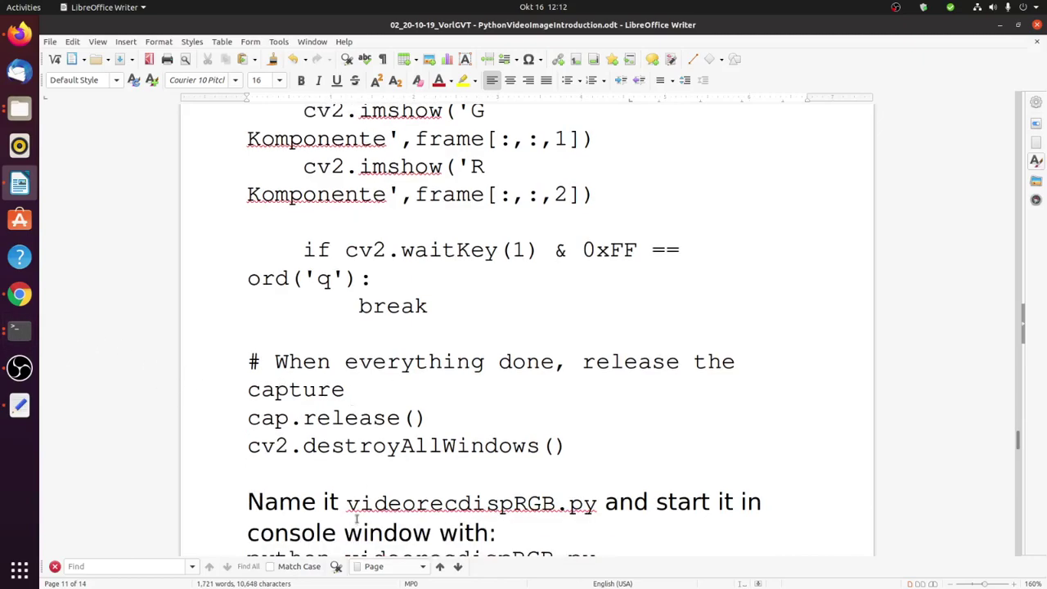
# Copy the script name videorecdispRGB.py and switch to the terminal.
pyautogui.moveTo(346, 501); pyautogui.dragTo(597, 502)
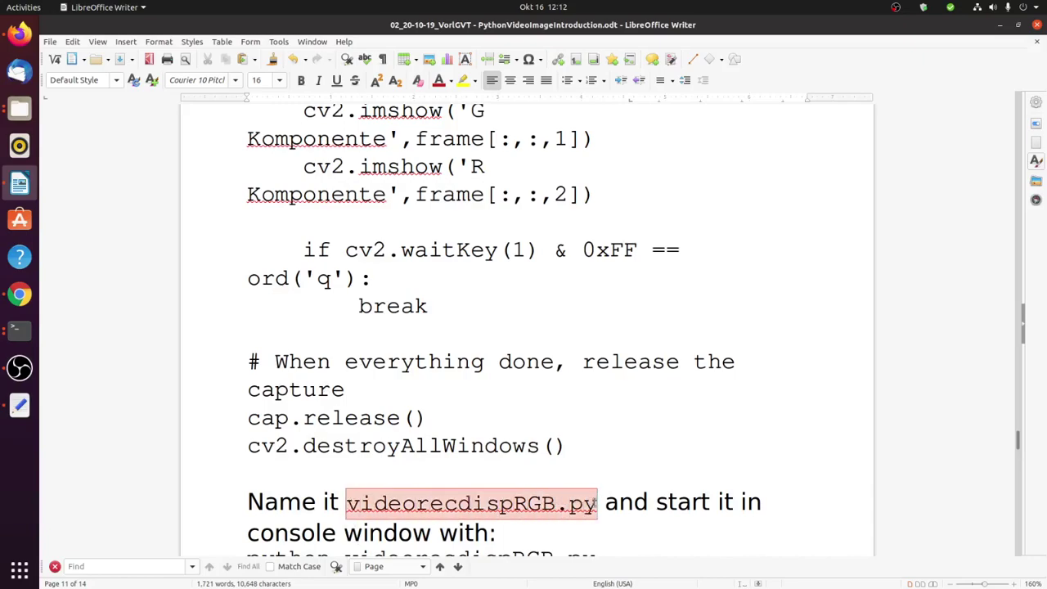
pyautogui.rightClick(577, 502)
pyautogui.click(603, 368)
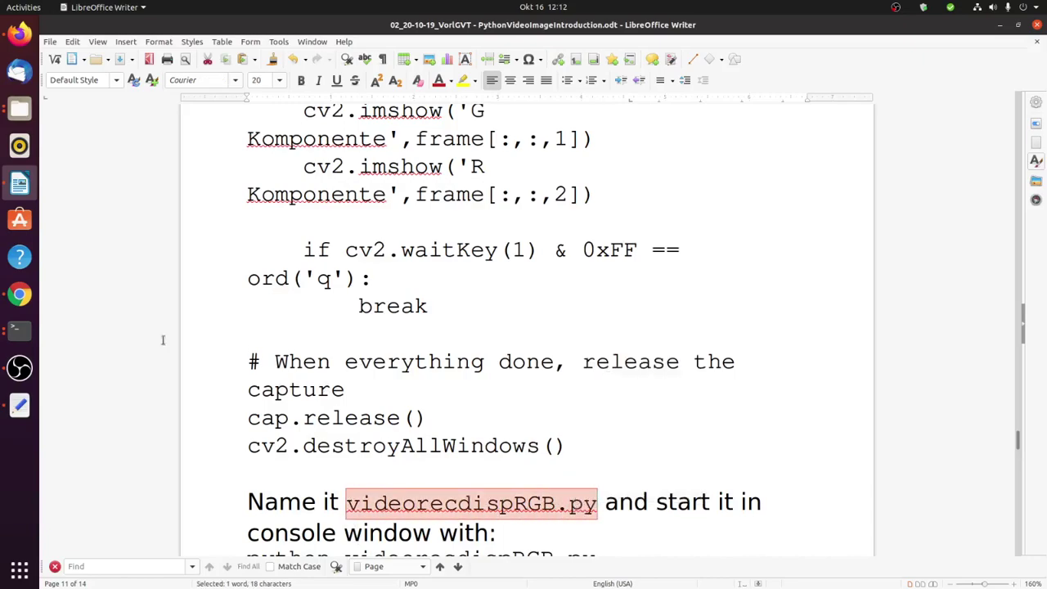
pyautogui.click(15, 328)
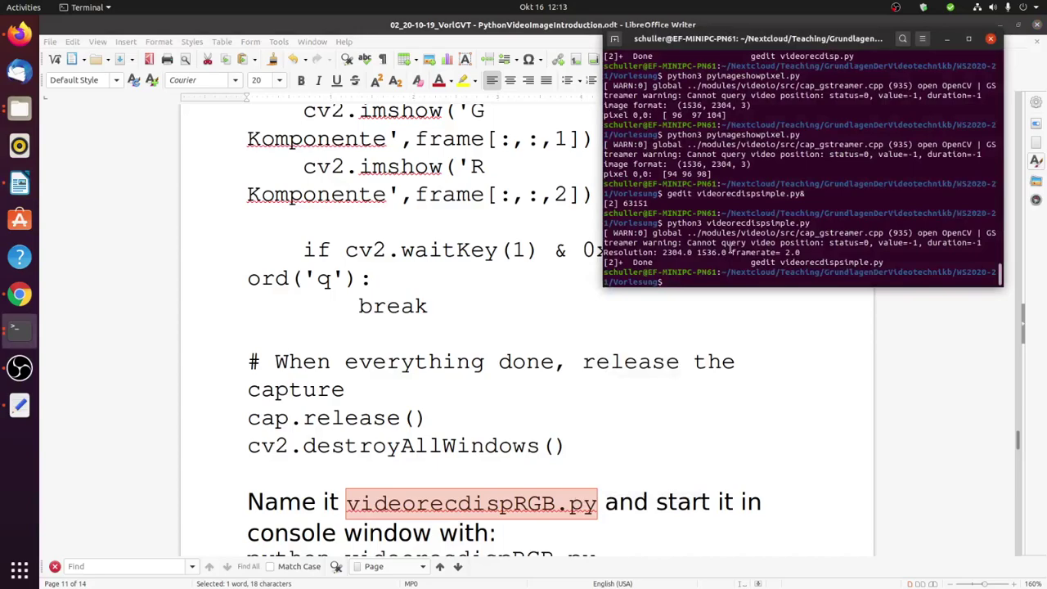
# Run python3 videorecdispRGB.py, quit it, and recall the 'gedit videorecdispsimple.py&' command.
pyautogui.write('python3')
pyautogui.hotkey('ctrl', 'shift', 'v')
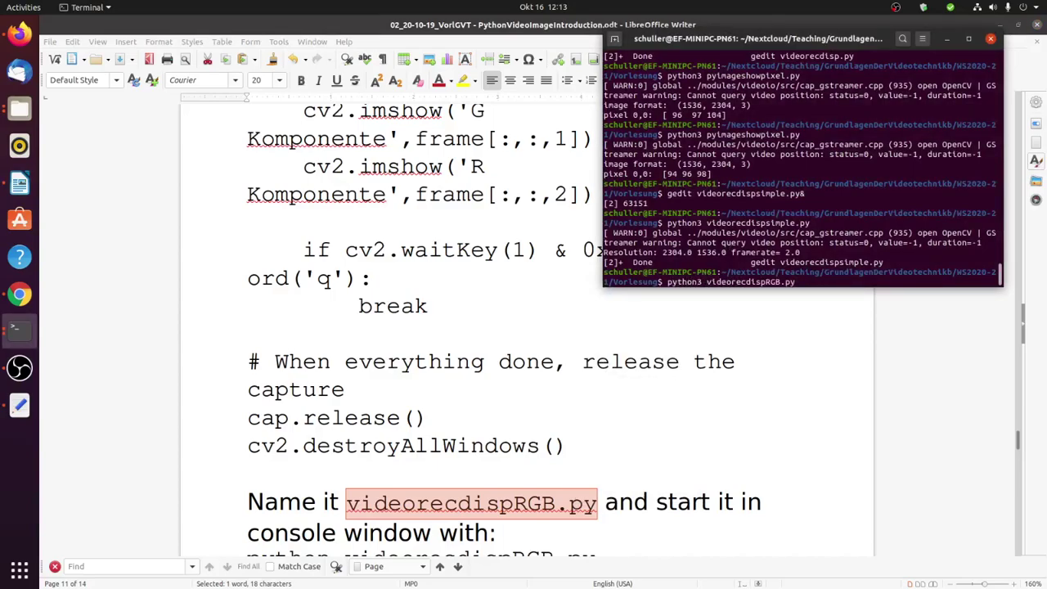
pyautogui.press('Return')
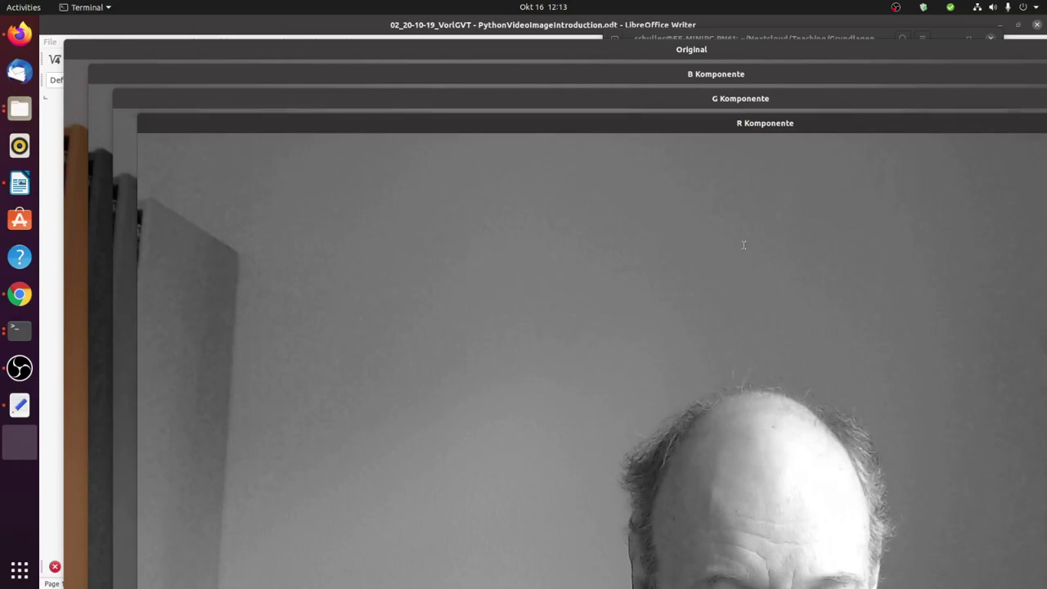
pyautogui.press('q')
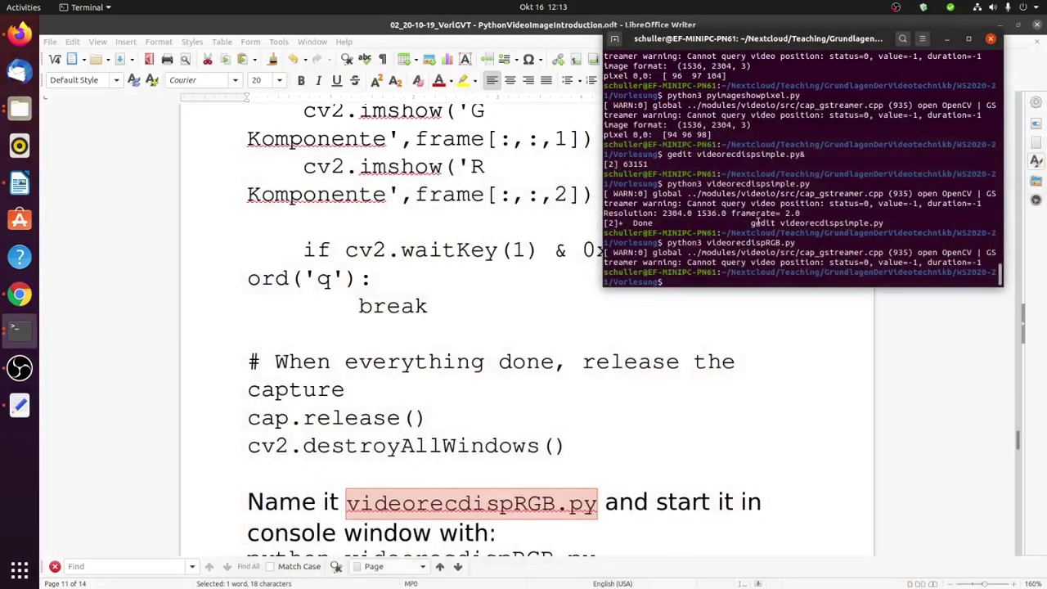
pyautogui.press('Up')
pyautogui.press('Up')
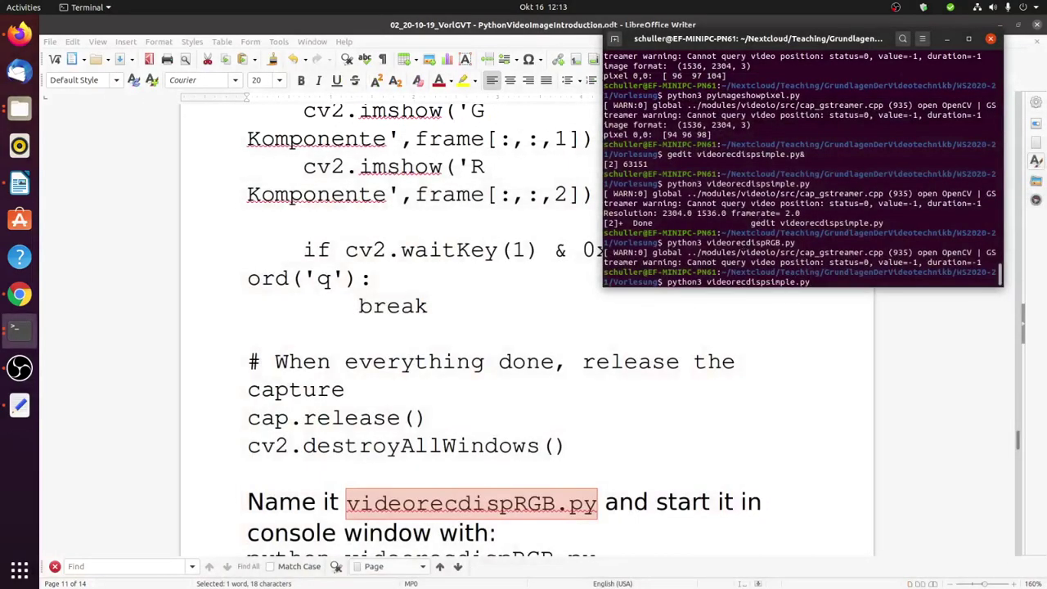
pyautogui.press('Up')
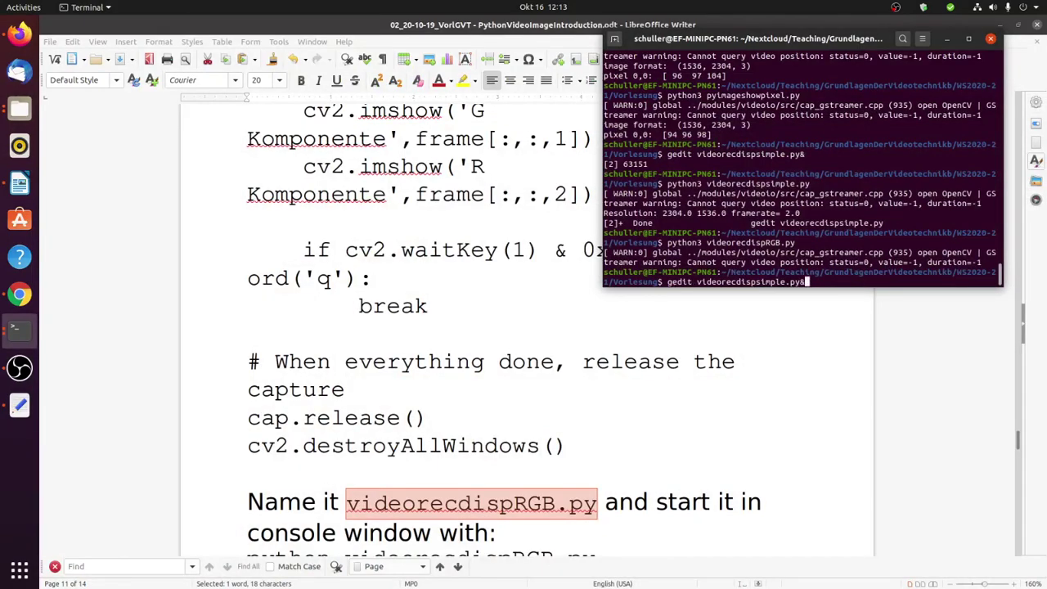
# Open videorecdispsimple.py in gedit and select its cap.set(3,1024) and cap.set(4,576) lines.
pyautogui.press('Return')
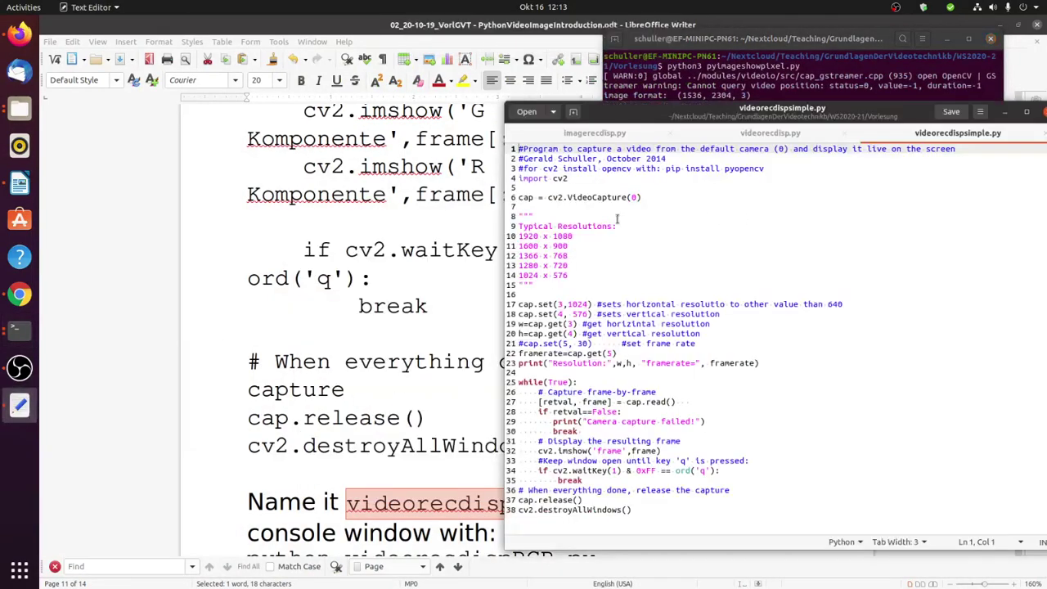
pyautogui.doubleClick(520, 304)
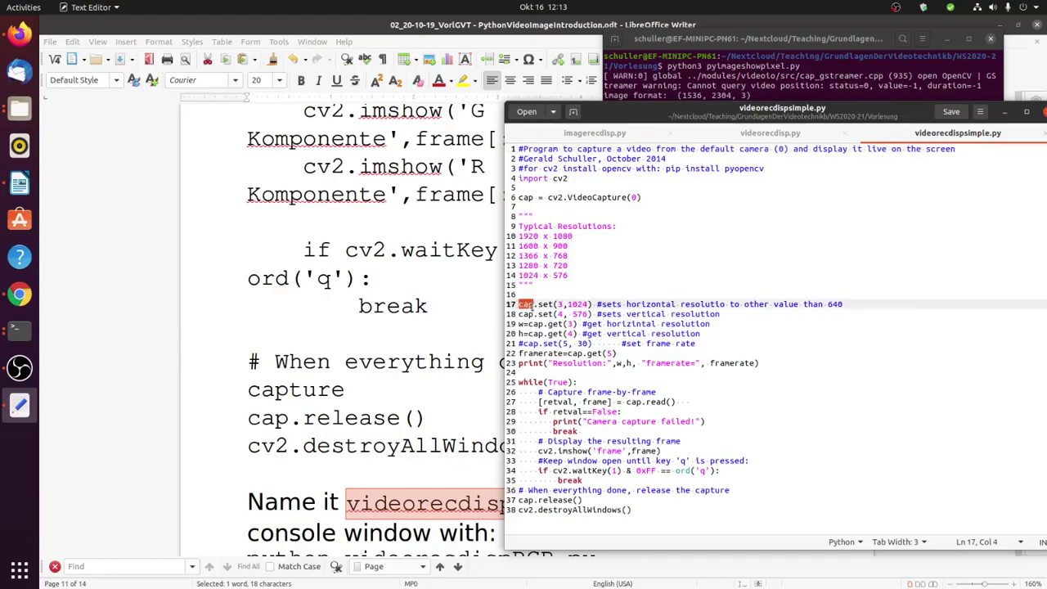
pyautogui.moveTo(536, 311); pyautogui.dragTo(735, 310)
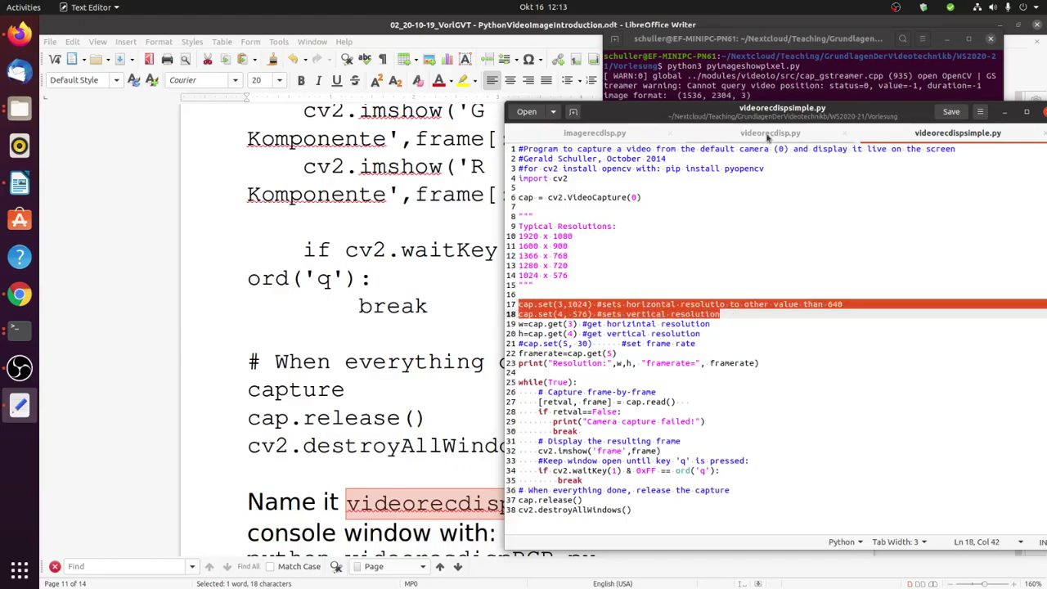
# Turn the recalled command into 'gedit videorecdispRGB.py &' to open that script in gedit.
pyautogui.click(809, 78)
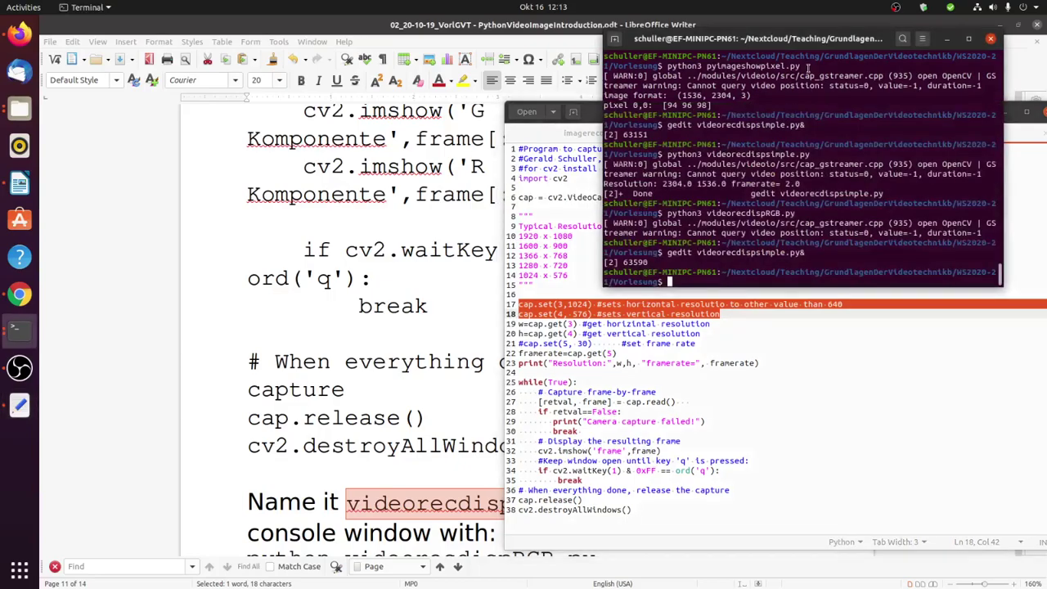
pyautogui.press('Up')
pyautogui.press('Up')
pyautogui.press('Up')
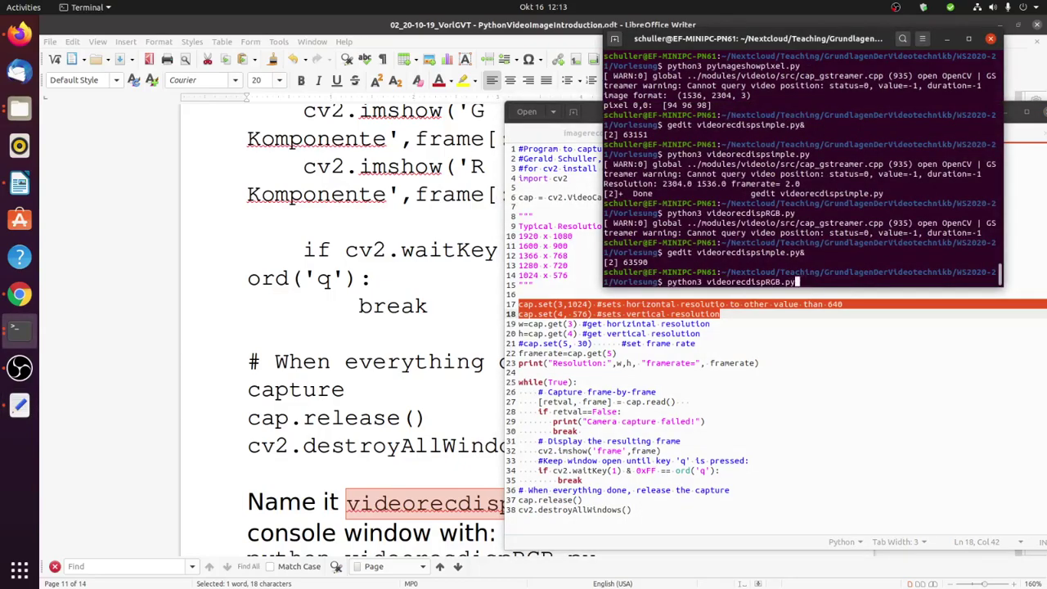
pyautogui.press('Down')
pyautogui.press('Down')
pyautogui.press('Up')
pyautogui.write('&')
pyautogui.press('Left')
pyautogui.press('Left')
pyautogui.press('Left')
pyautogui.press('Left')
pyautogui.press('Left')
pyautogui.press('Left')
pyautogui.press('Left')
pyautogui.press('Left')
pyautogui.press('Left')
pyautogui.press('Left')
pyautogui.press('Left')
pyautogui.press('Left')
pyautogui.press('Left')
pyautogui.press('Left')
pyautogui.press('Left')
pyautogui.press('Left')
pyautogui.press('Left')
pyautogui.press('Left')
pyautogui.press('Left')
pyautogui.press('BackSpace')
pyautogui.press('BackSpace')
pyautogui.press('BackSpace')
pyautogui.press('BackSpace')
pyautogui.press('BackSpace')
pyautogui.press('BackSpace')
pyautogui.press('BackSpace')
pyautogui.write('gedit')
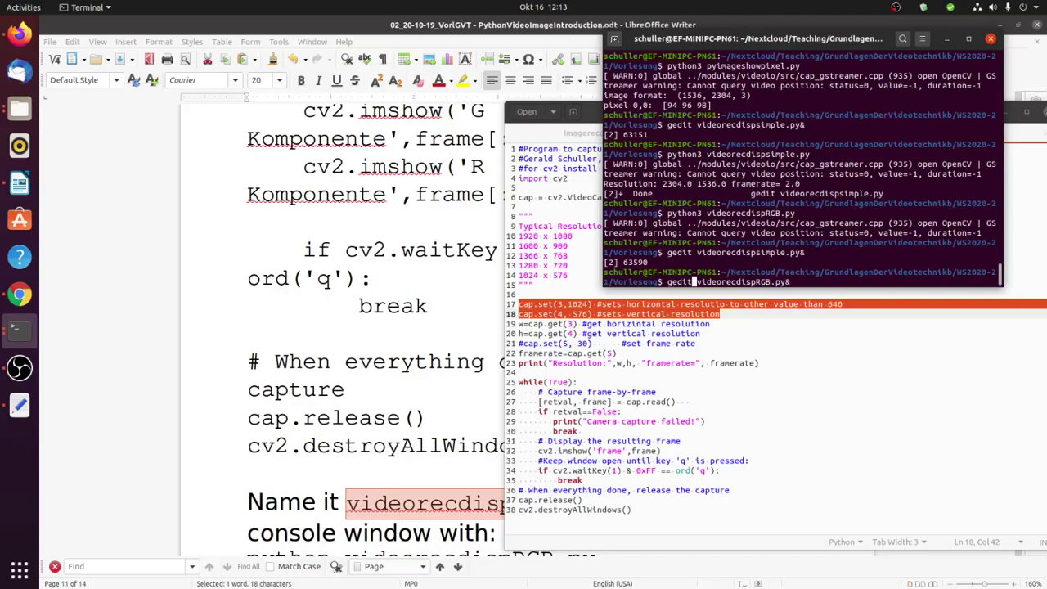
pyautogui.press('Return')
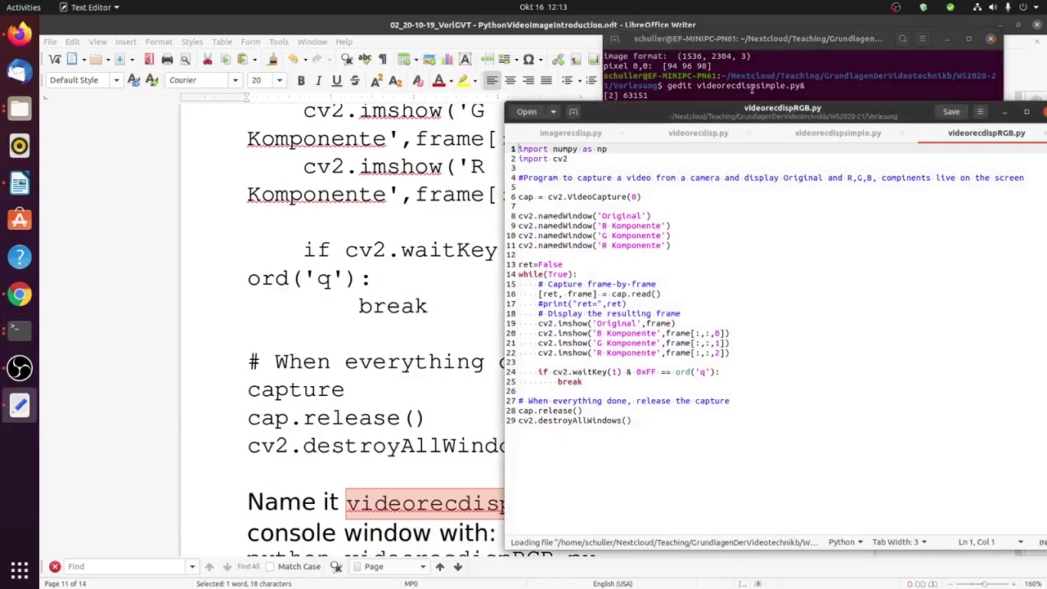
# Paste cap.set(3,1024) and cap.set(4,576) below the VideoCapture line in videorecdispRGB.py and save.
pyautogui.click(661, 195)
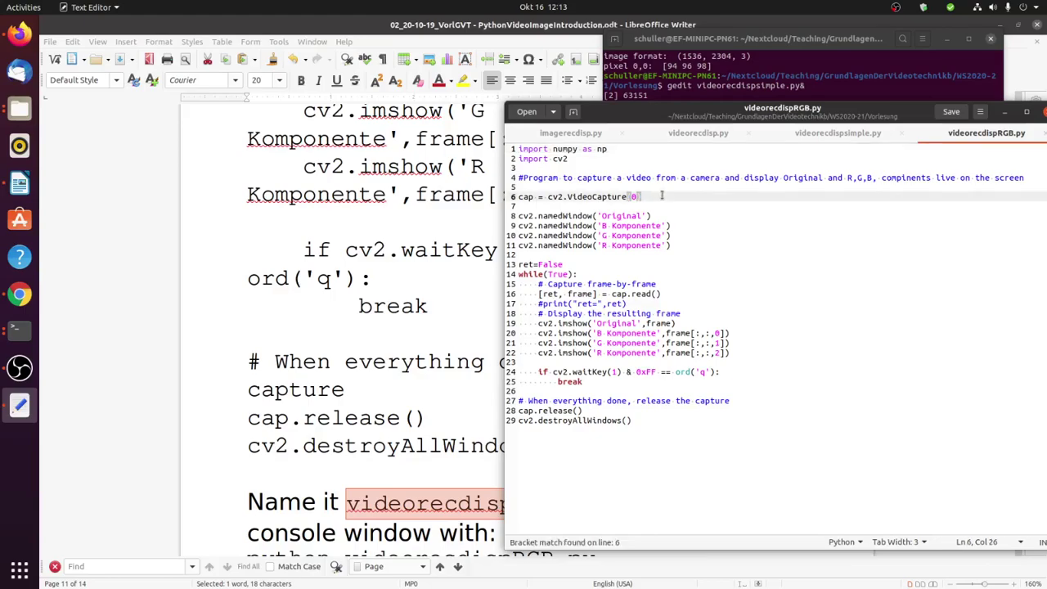
pyautogui.press('Return')
pyautogui.press('Return')
pyautogui.hotkey('ctrl', 'v')
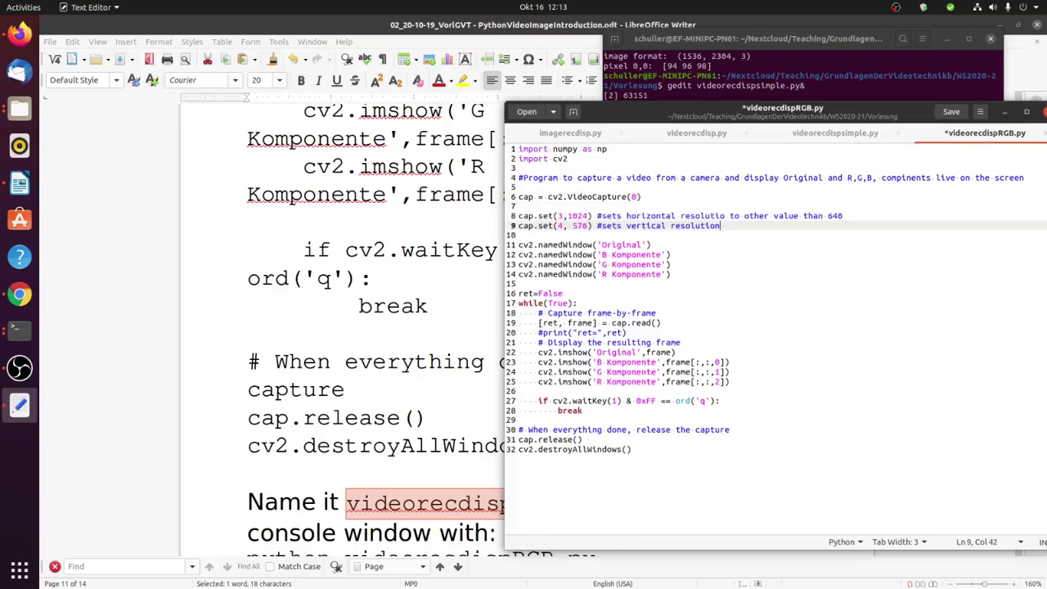
pyautogui.hotkey('ctrl', 's')
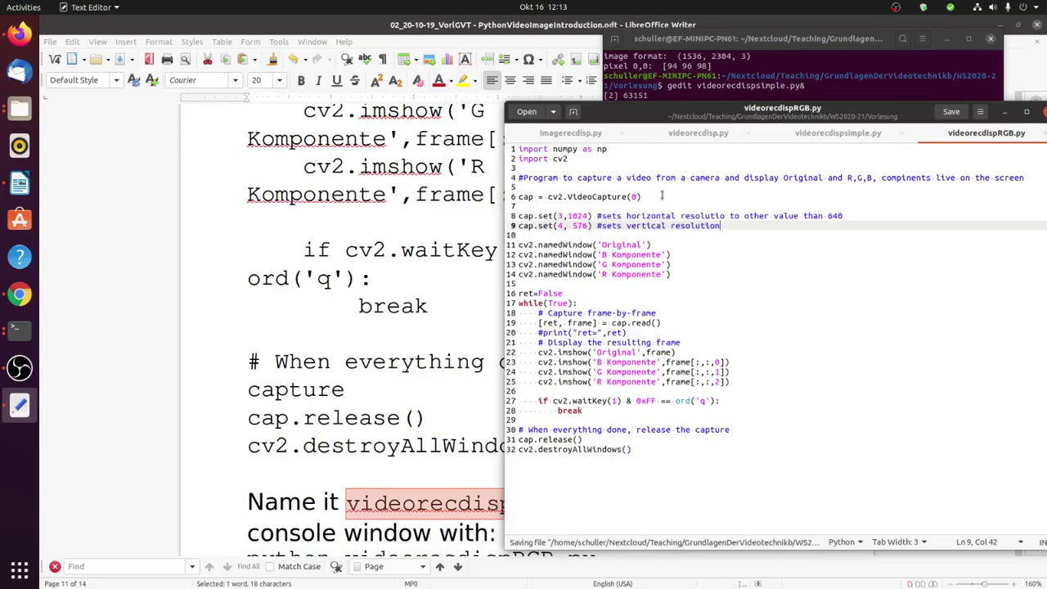
# Rerun python3 videorecdispRGB.py to open the Original and B, G, R Komponente windows.
pyautogui.click(746, 70)
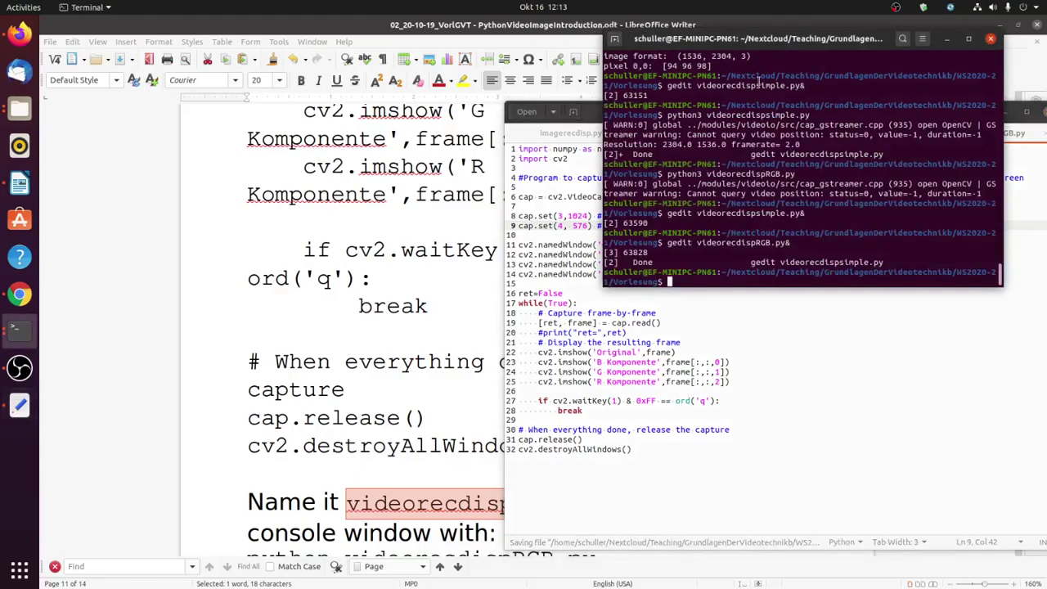
pyautogui.press('Up')
pyautogui.press('Up')
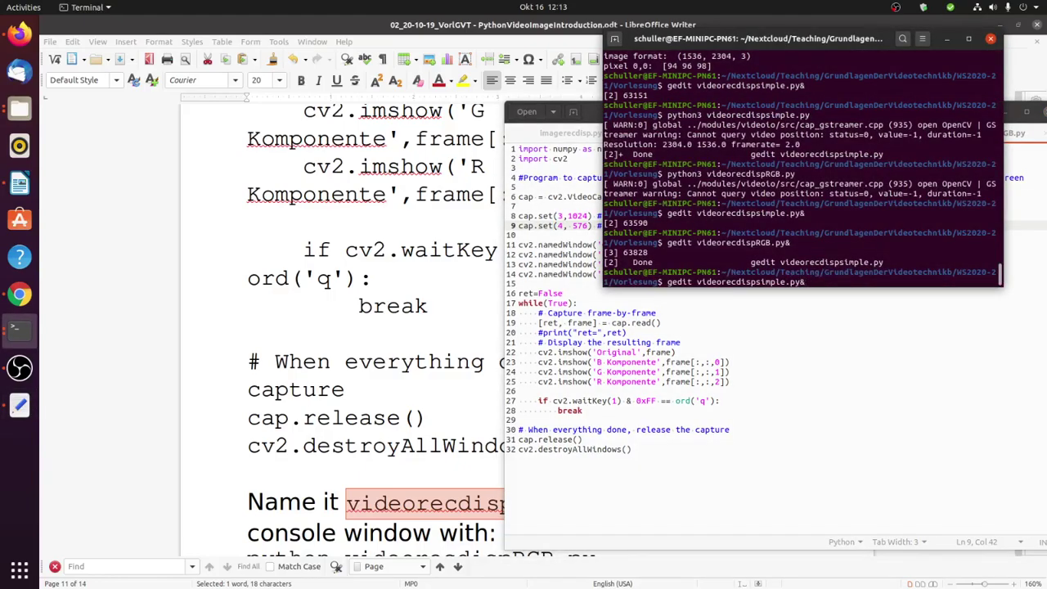
pyautogui.press('Up')
pyautogui.press('Return')
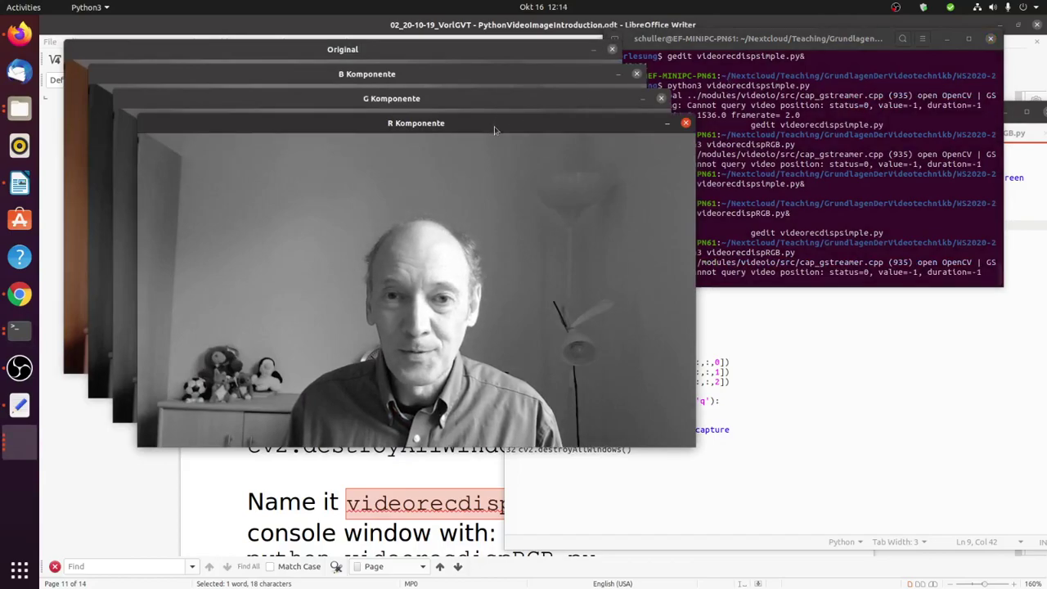
# Move the Original window right and down and the R Komponente window lower.
pyautogui.click(477, 51)
pyautogui.moveTo(476, 50); pyautogui.dragTo(869, 135)
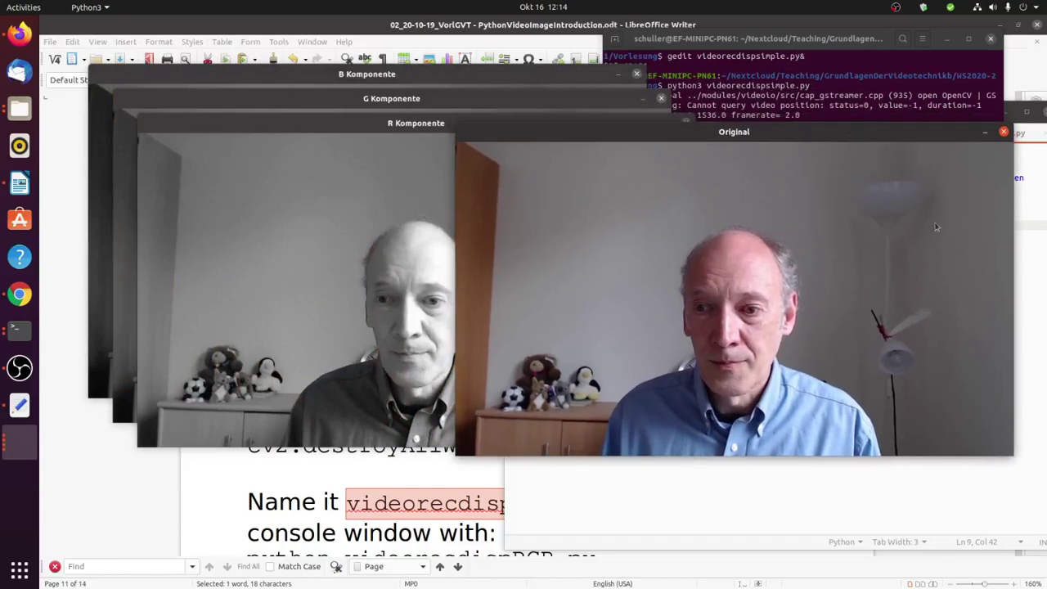
pyautogui.moveTo(669, 135); pyautogui.dragTo(726, 183)
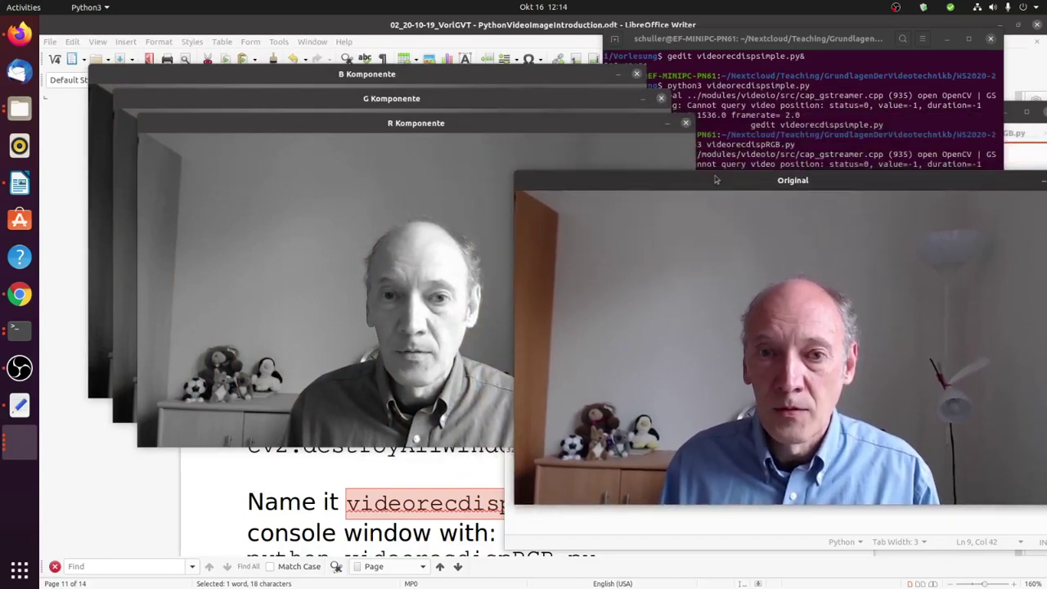
pyautogui.click(599, 124)
pyautogui.moveTo(599, 124); pyautogui.dragTo(588, 182)
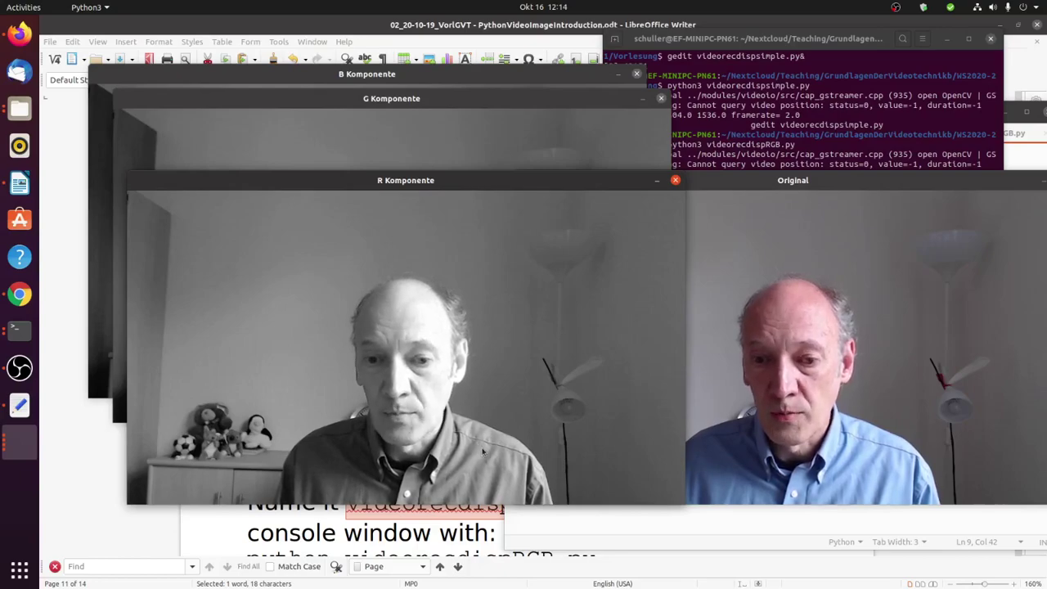
# Reposition the G and B Komponente windows so all channel views sit side by side.
pyautogui.click(460, 135)
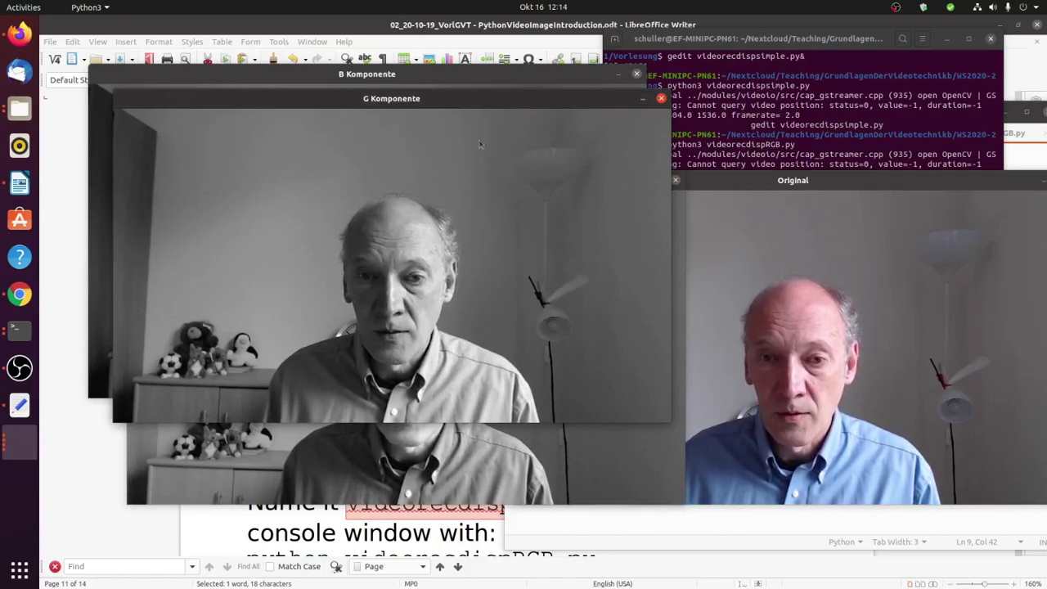
pyautogui.moveTo(384, 253); pyautogui.dragTo(365, 182)
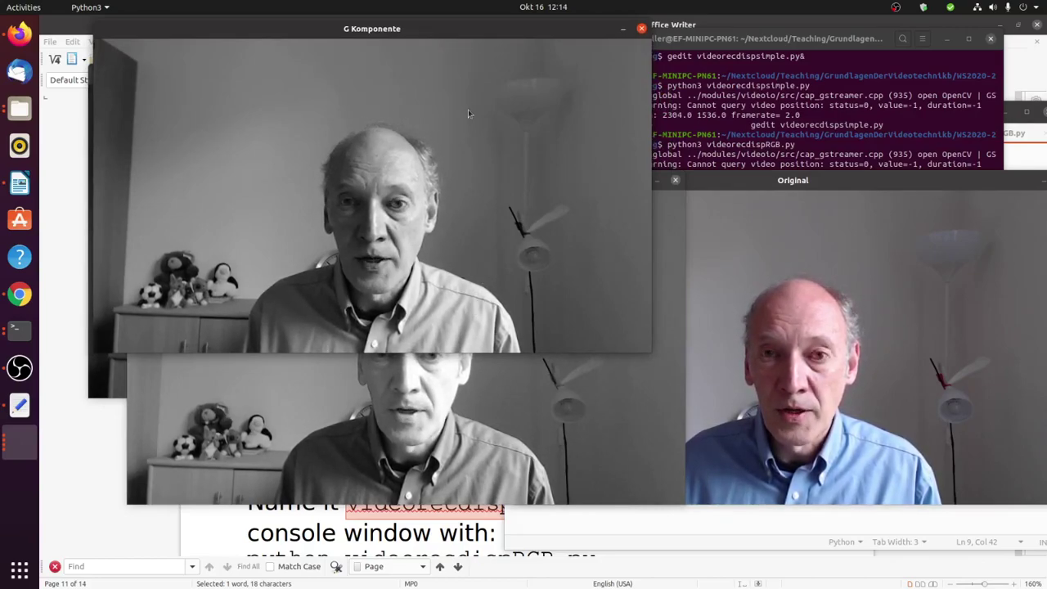
pyautogui.moveTo(439, 35); pyautogui.dragTo(442, 119)
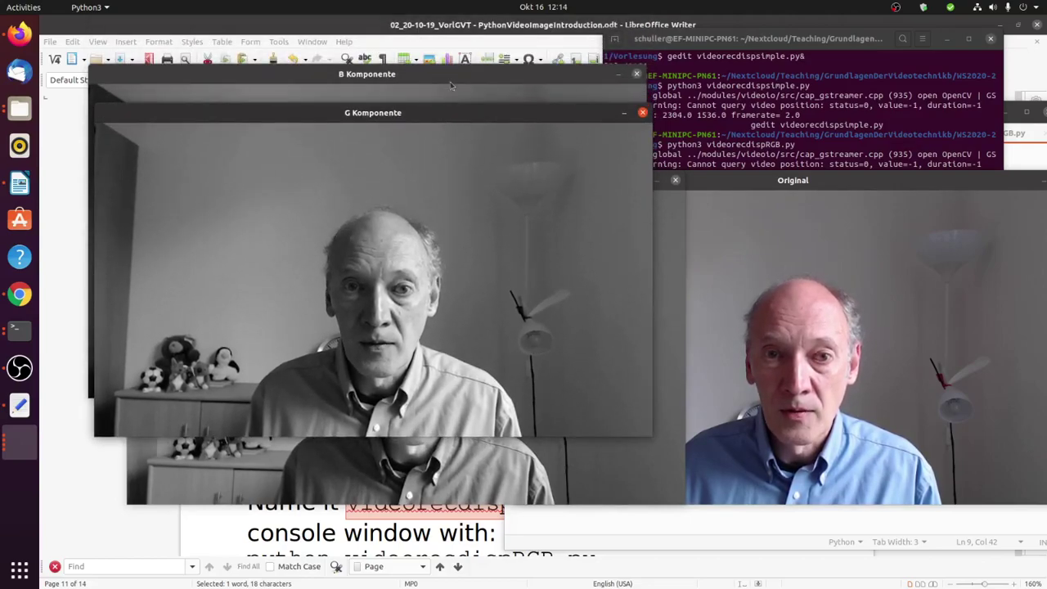
pyautogui.click(454, 79)
pyautogui.moveTo(455, 78); pyautogui.dragTo(457, 51)
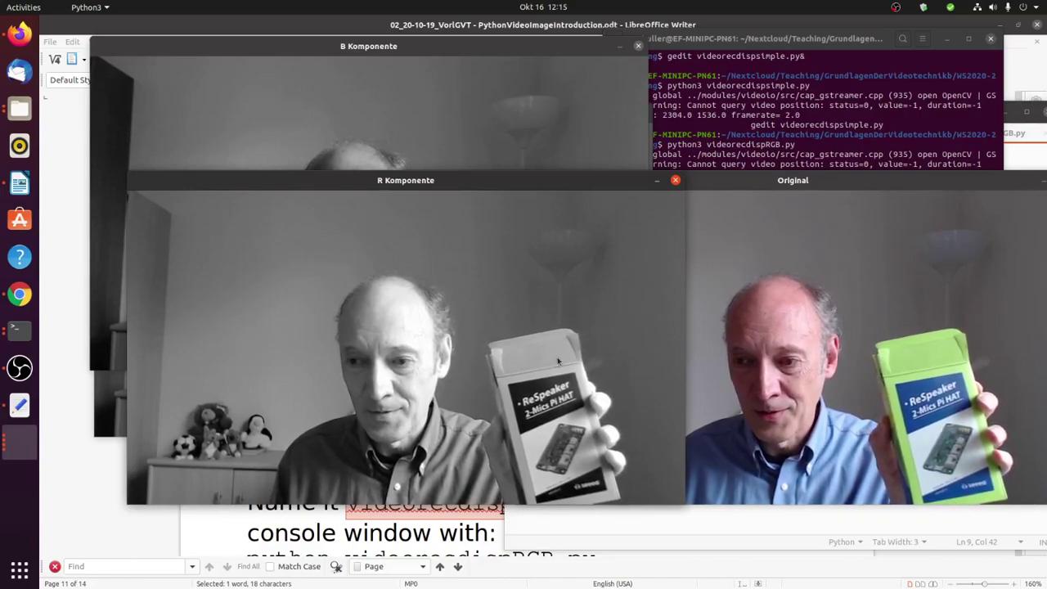
pyautogui.click(493, 107)
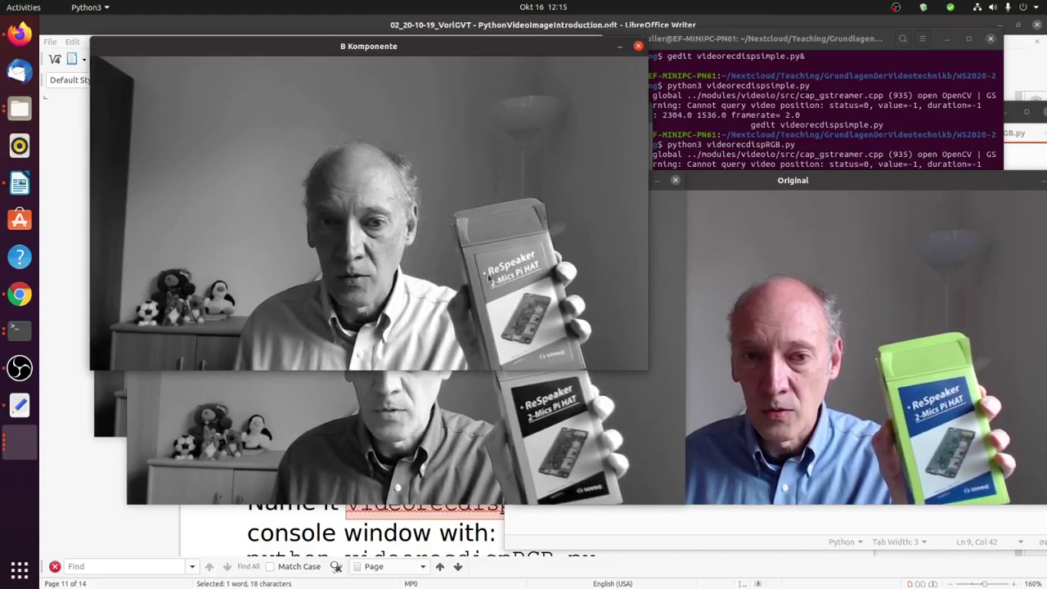
pyautogui.moveTo(368, 46); pyautogui.dragTo(506, 48)
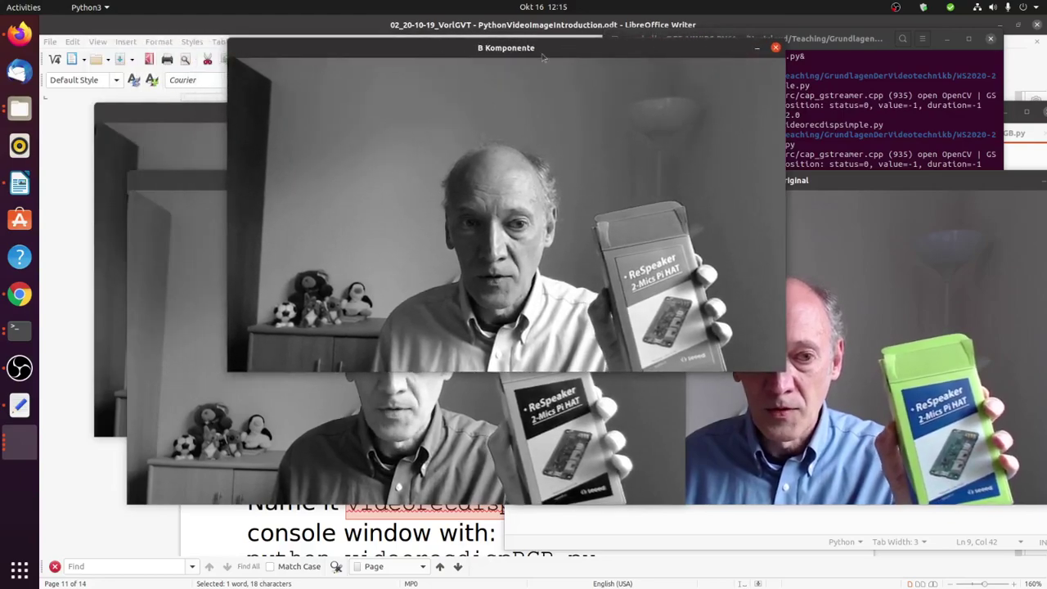
pyautogui.click(216, 119)
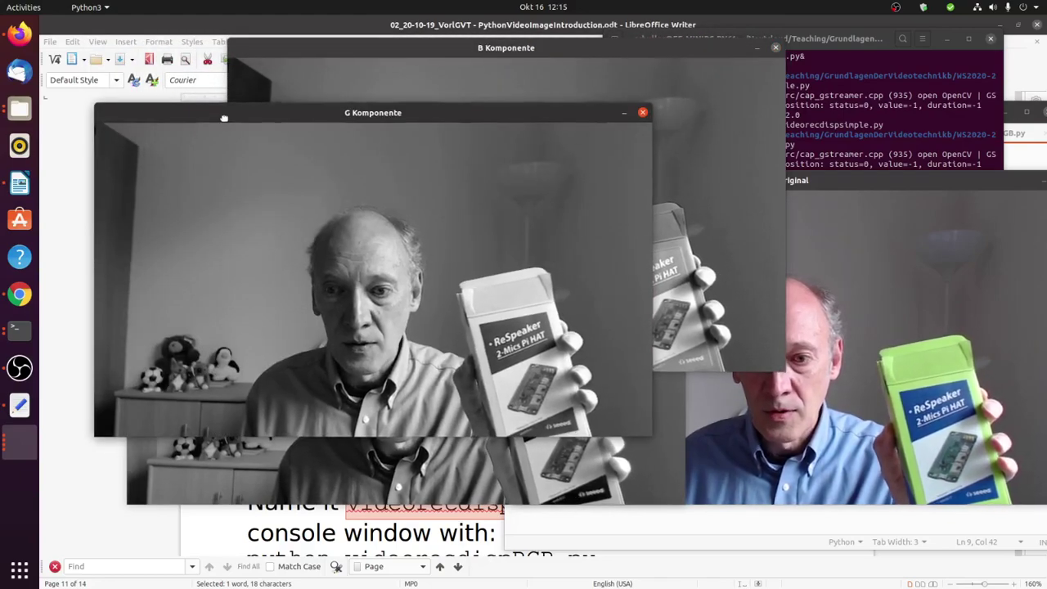
pyautogui.moveTo(216, 119); pyautogui.dragTo(191, 77)
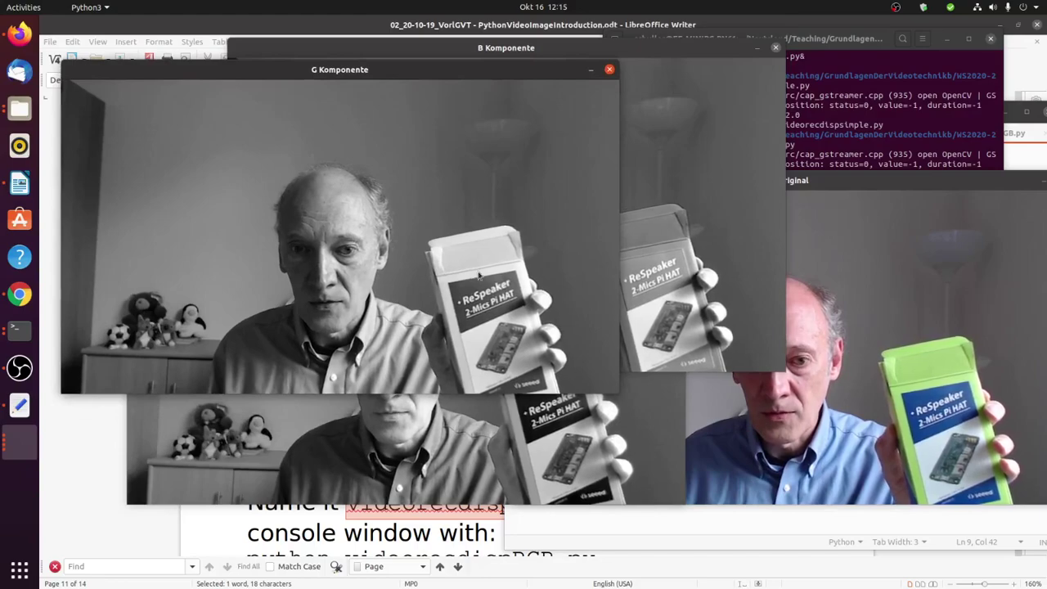
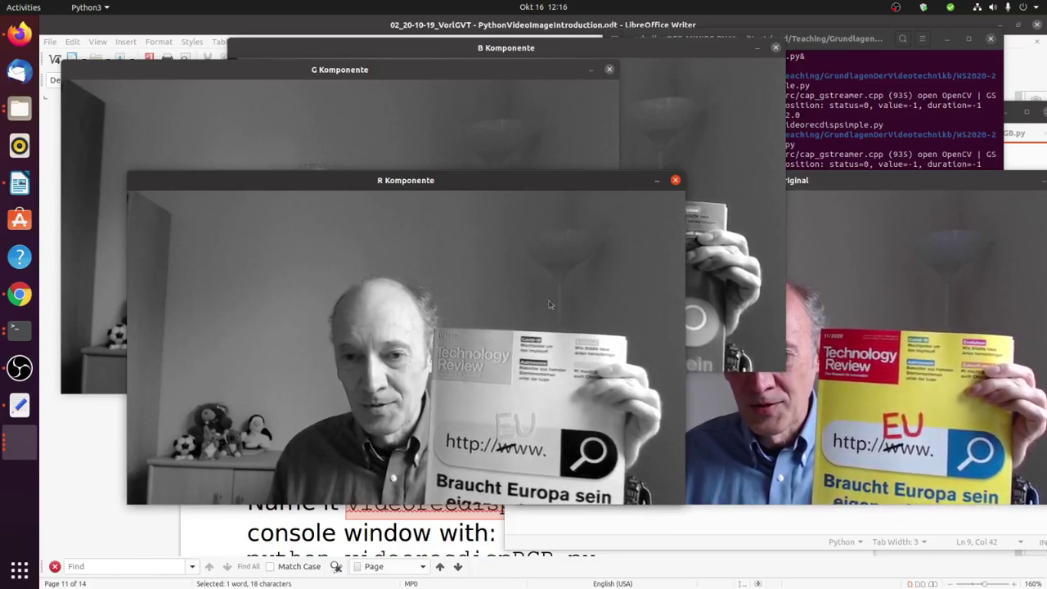
# Compare the G, B and R component feeds with the Original colour feed, nudging Original left.
pyautogui.click(481, 126)
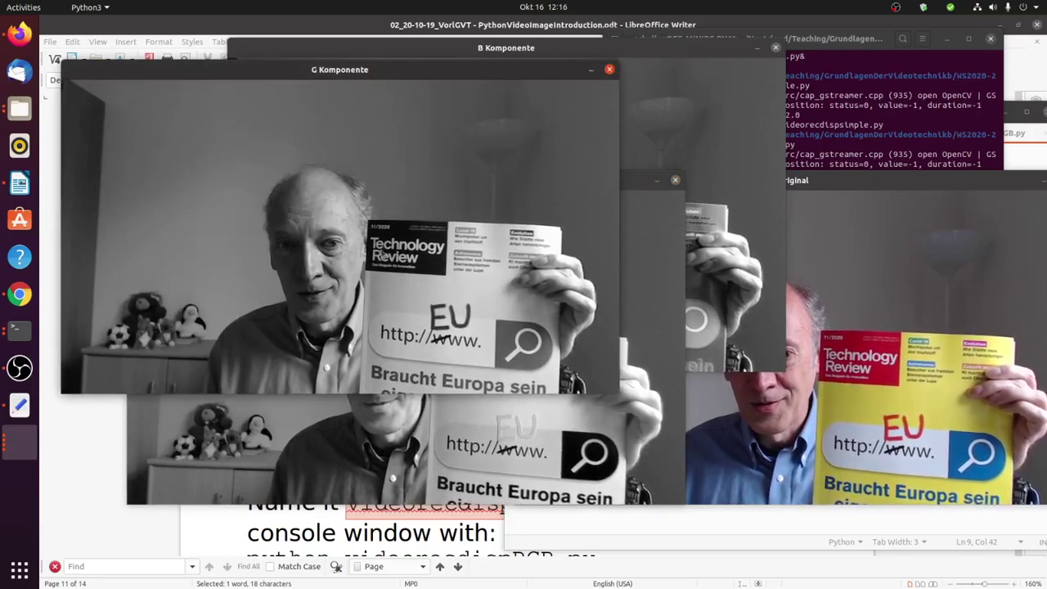
pyautogui.click(664, 126)
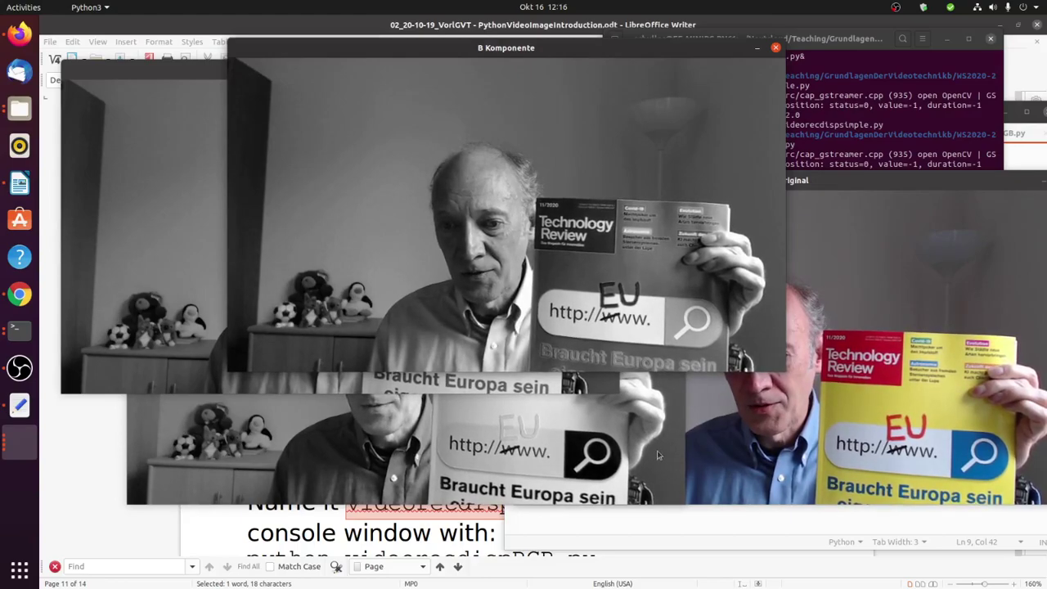
pyautogui.click(596, 433)
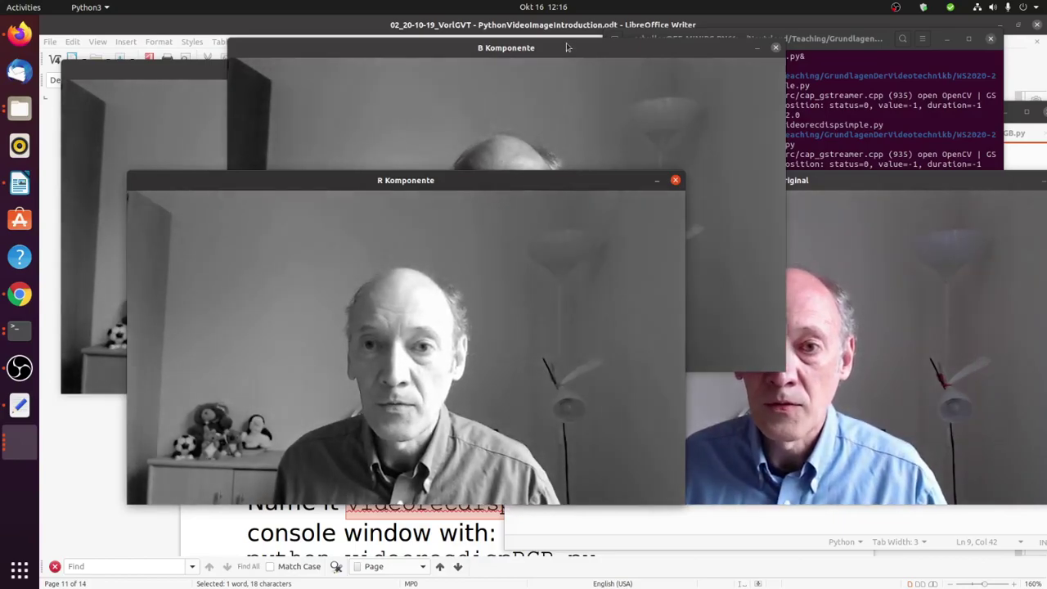
pyautogui.click(572, 90)
pyautogui.click(207, 77)
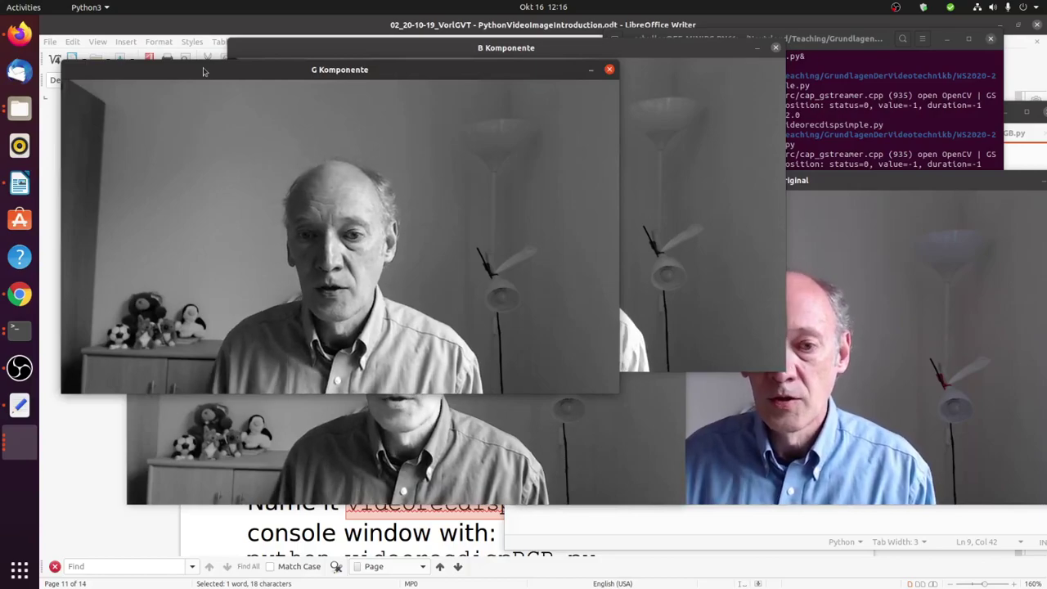
pyautogui.click(793, 181)
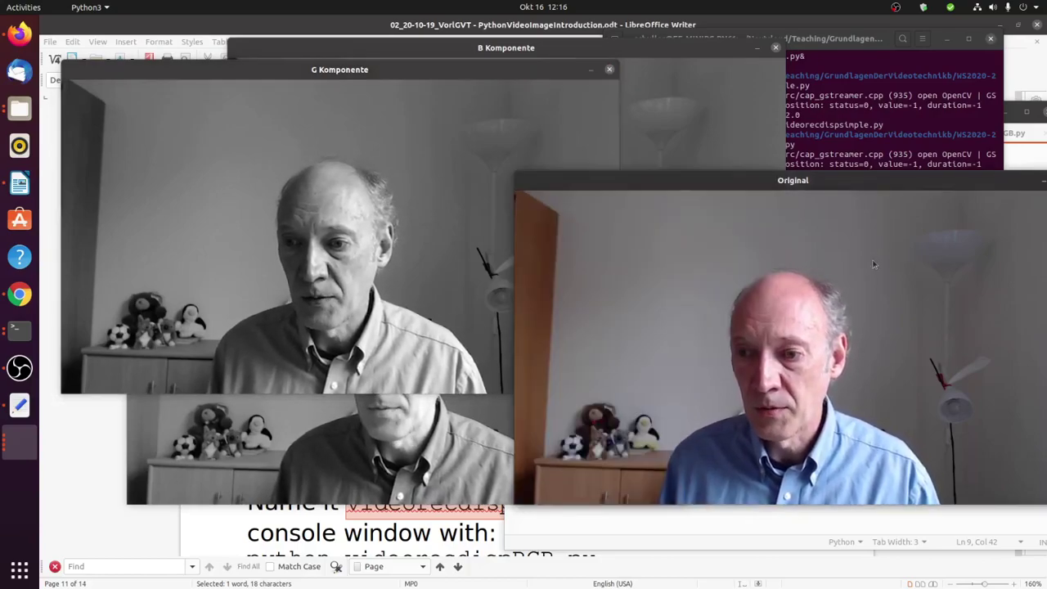
pyautogui.moveTo(756, 187); pyautogui.dragTo(730, 191)
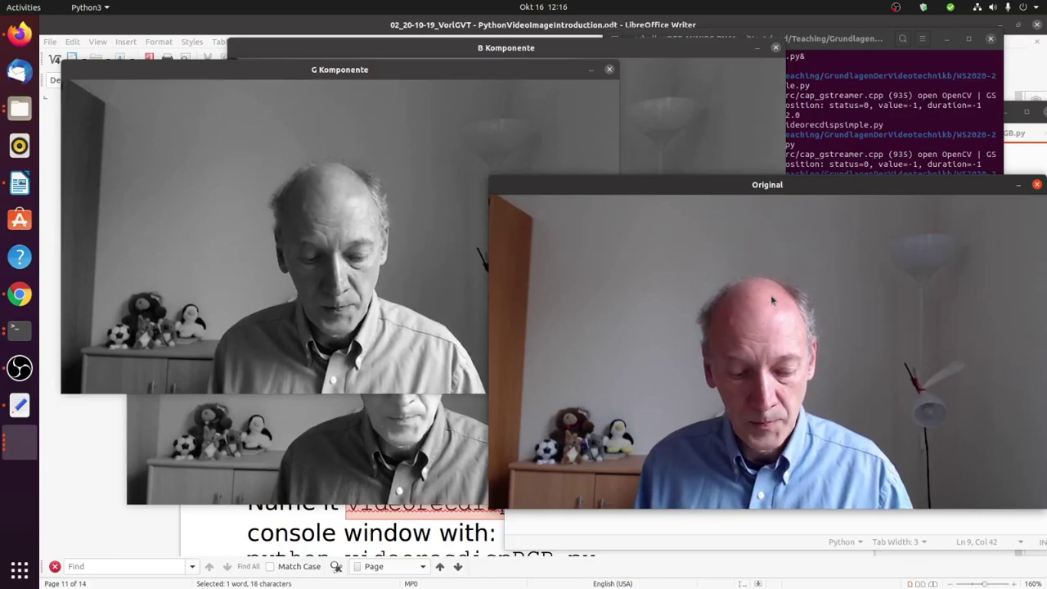
# Quit the video script and return to the lecture notes in Writer.
pyautogui.press('q')
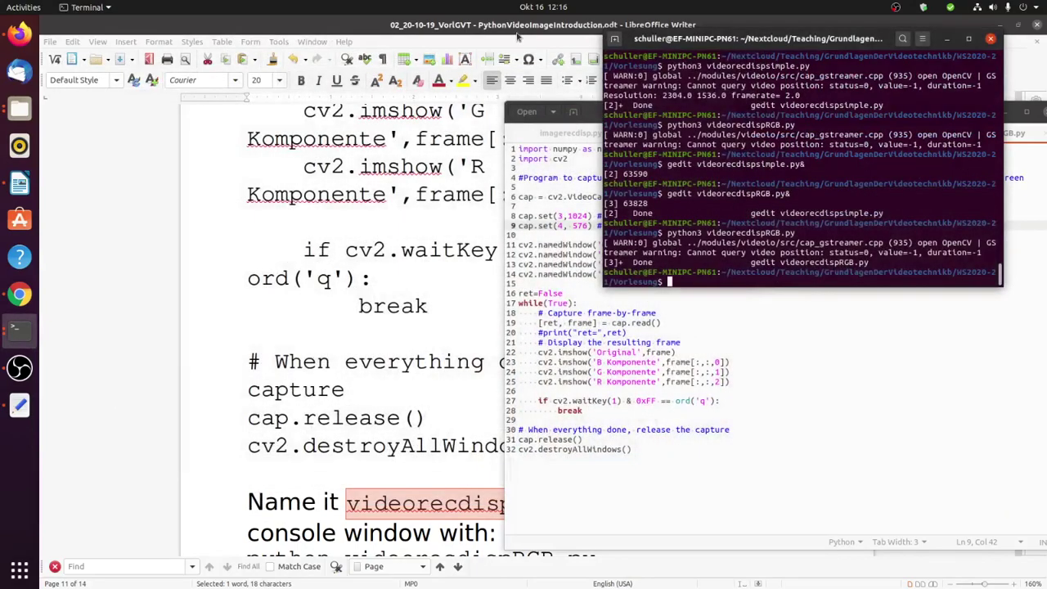
pyautogui.click(517, 37)
pyautogui.click(676, 502)
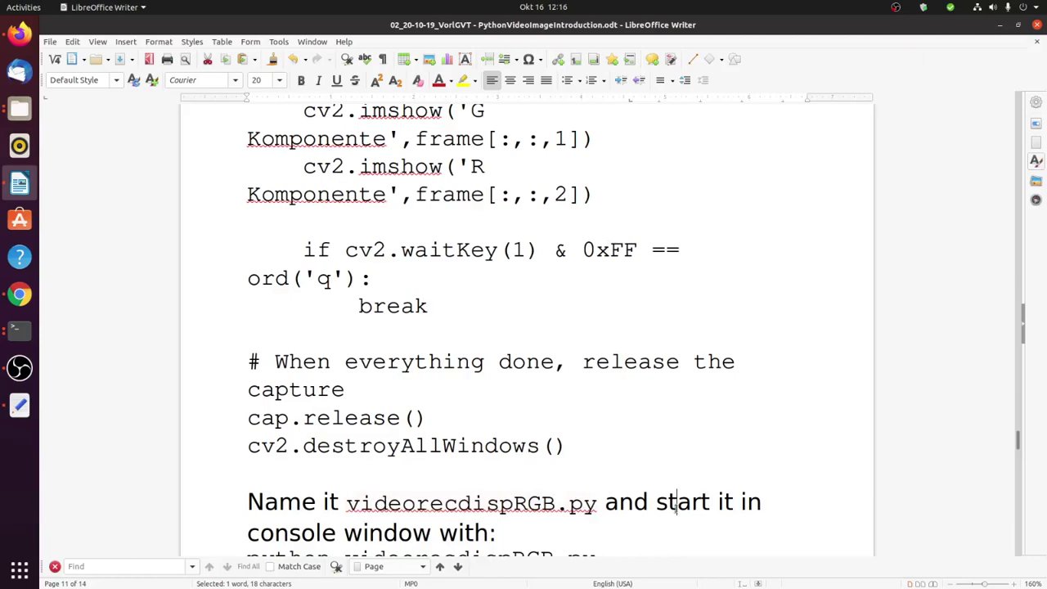
# Scroll to the page 11 'Here we can see' paragraph about 184 Mb/s uncompressed video.
pyautogui.scroll(-2, 676, 502)
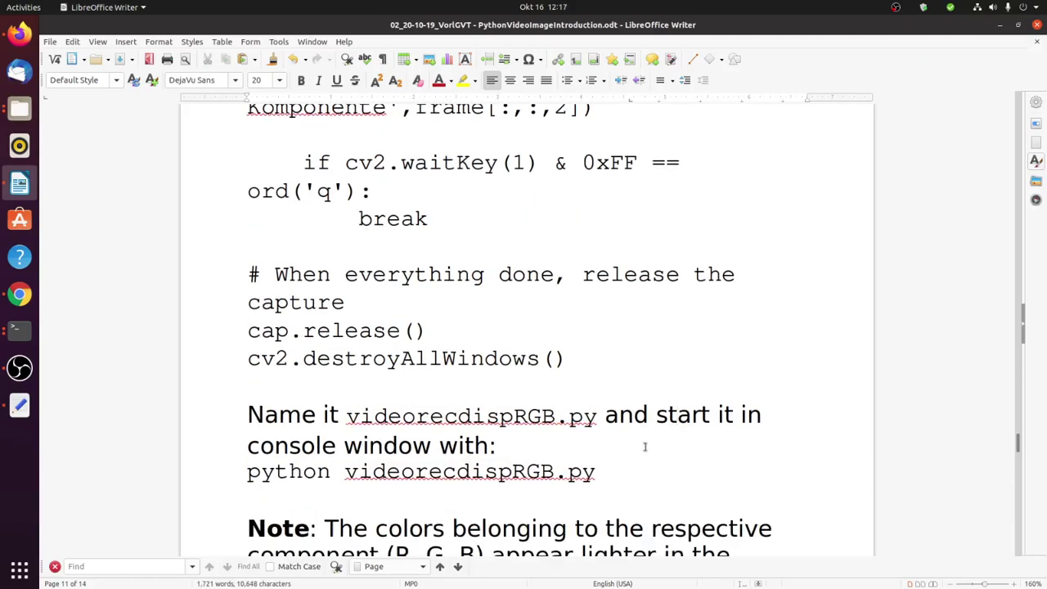
pyautogui.scroll(-1, 645, 443)
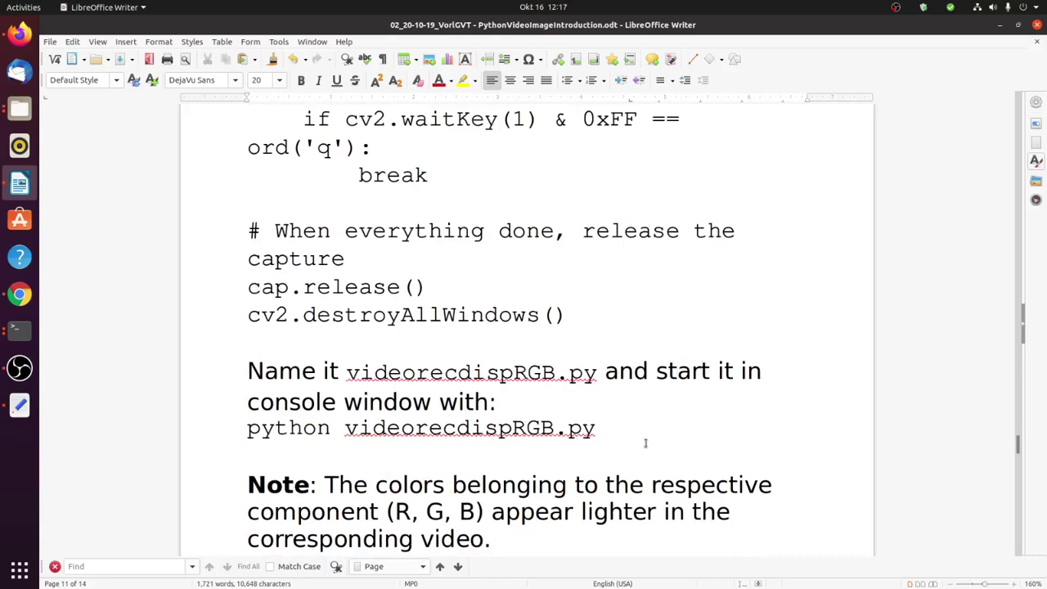
pyautogui.scroll(-1, 676, 344)
pyautogui.scroll(-1, 677, 284)
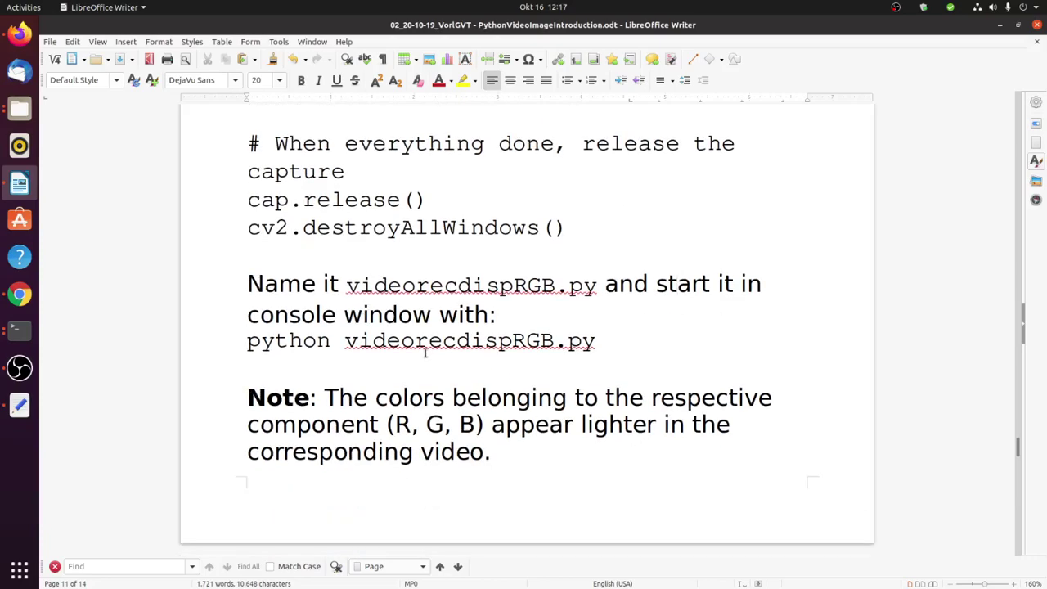
pyautogui.scroll(-3, 332, 406)
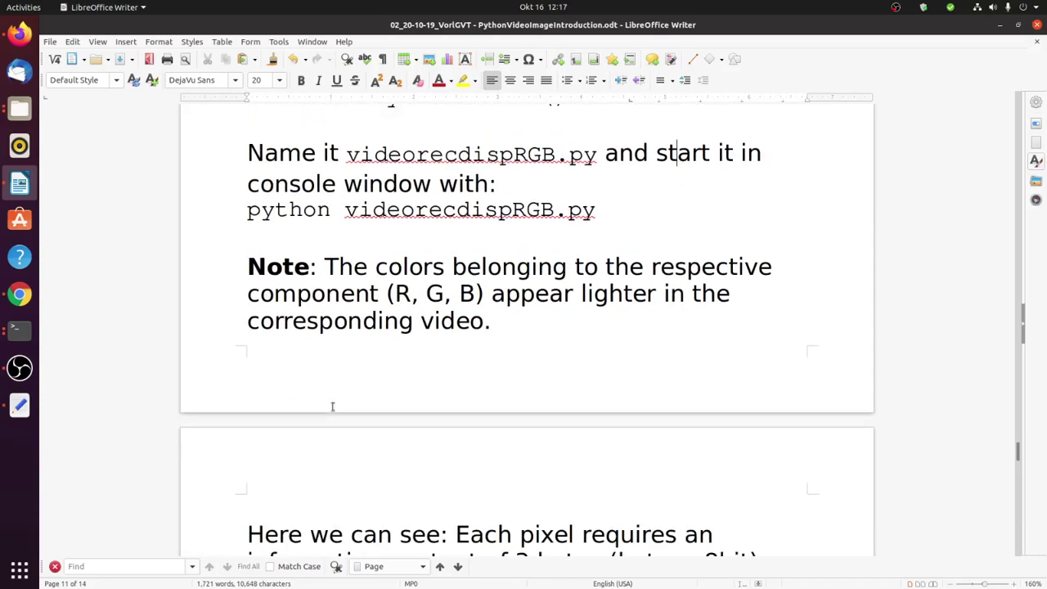
pyautogui.scroll(-3, 433, 318)
pyautogui.scroll(-2, 433, 318)
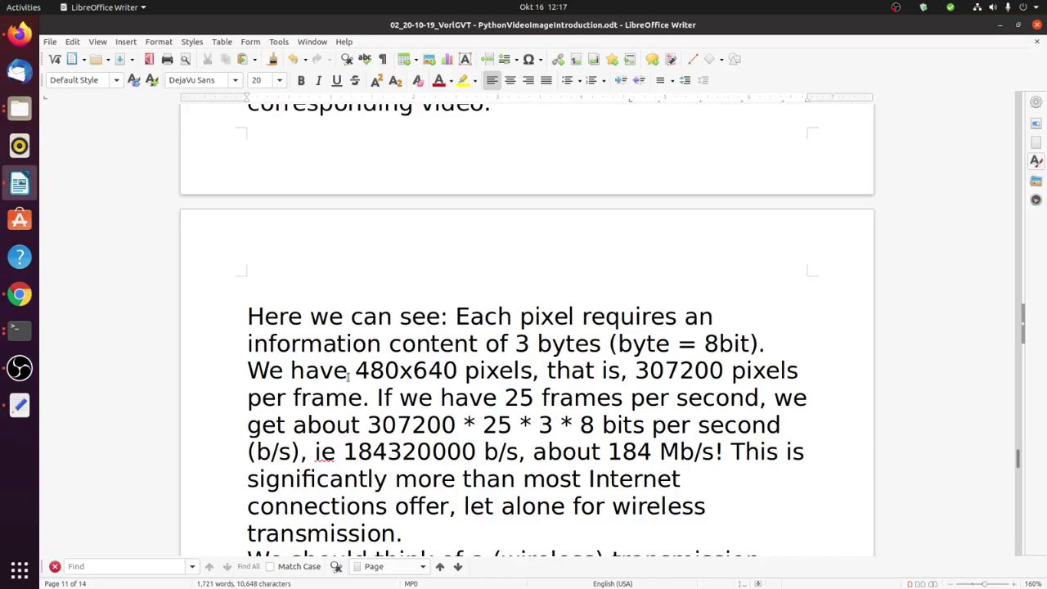
# Scroll to page 12 showing the bitrate-reduction and R, G, B brightness paragraphs.
pyautogui.scroll(-3, 348, 376)
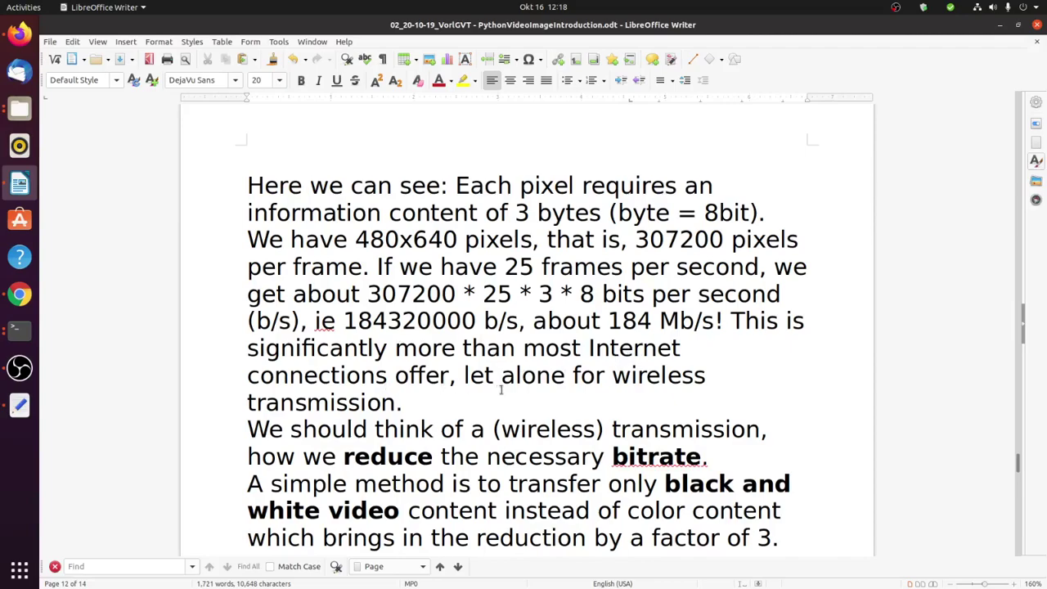
pyautogui.scroll(-5, 501, 397)
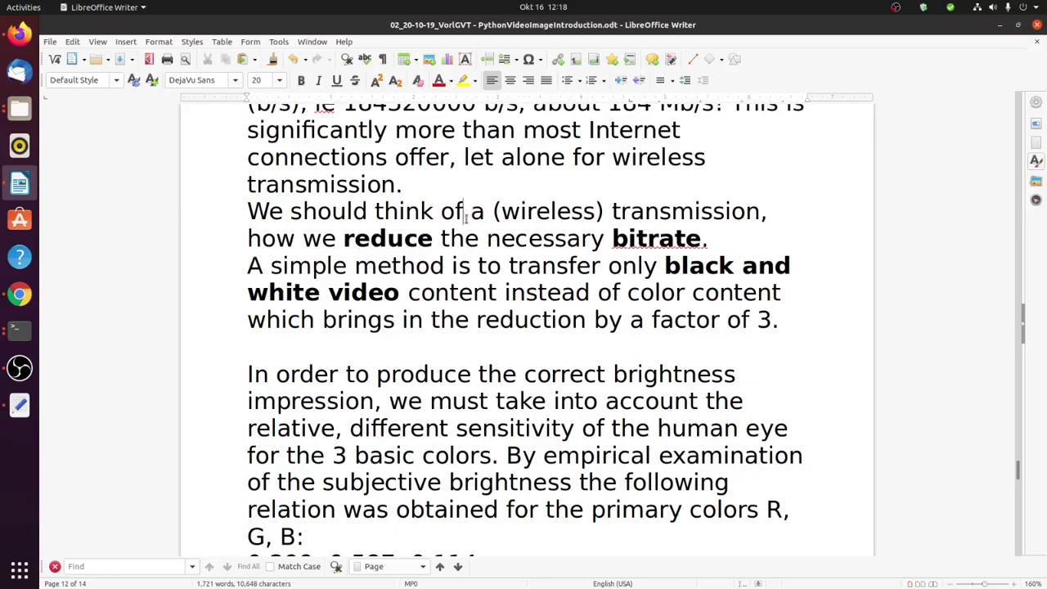
pyautogui.press('BackSpace')
pyautogui.press('BackSpace')
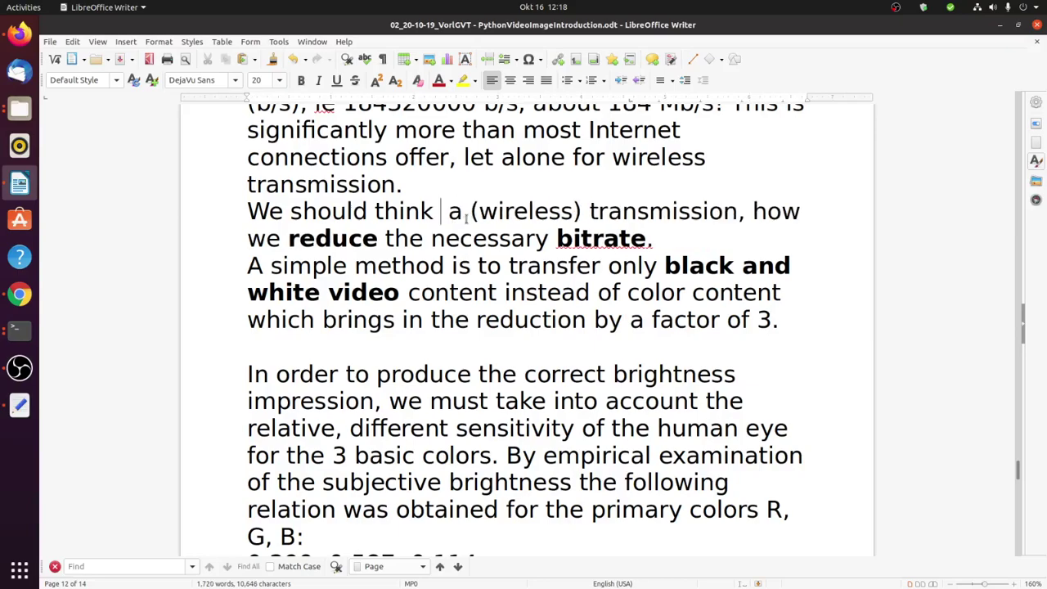
pyautogui.write('for')
pyautogui.press('Left')
pyautogui.press('Left')
pyautogui.press('Left')
pyautogui.press('Left')
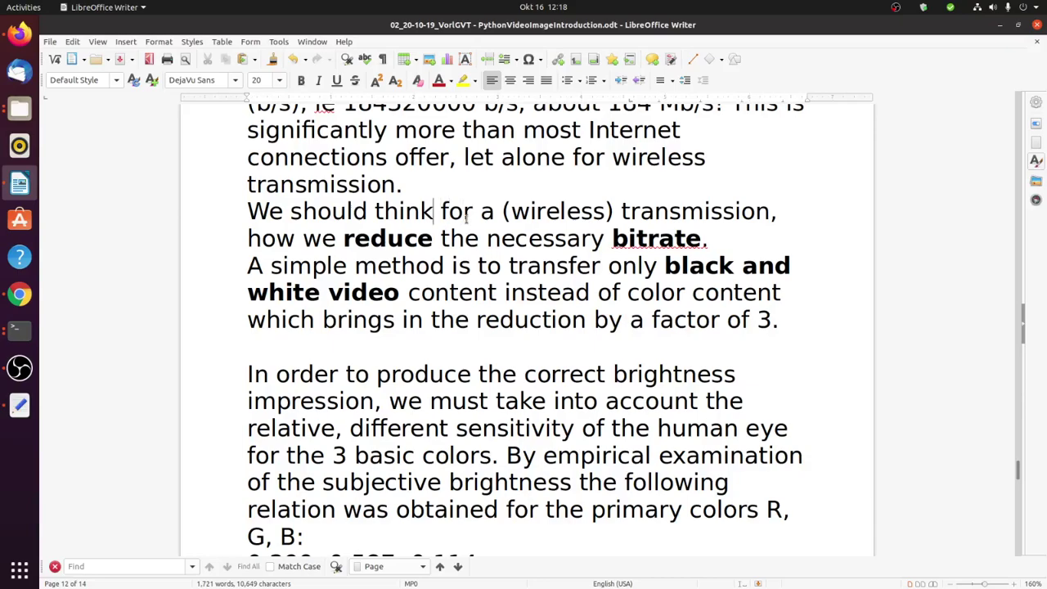
pyautogui.write(',')
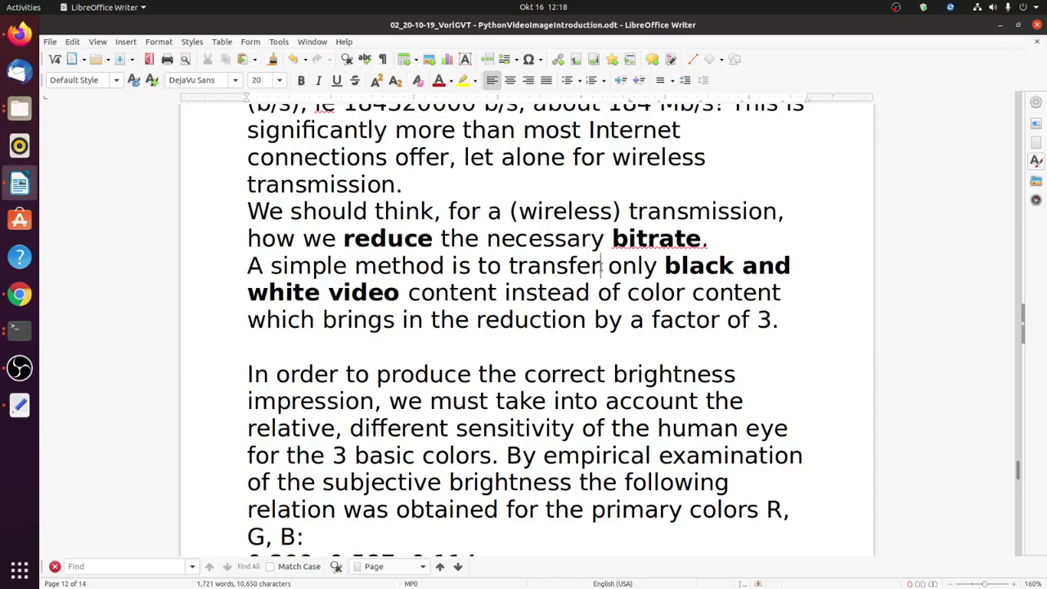
pyautogui.click(602, 266)
pyautogui.press('BackSpace')
pyautogui.press('BackSpace')
pyautogui.press('BackSpace')
pyautogui.write('mit')
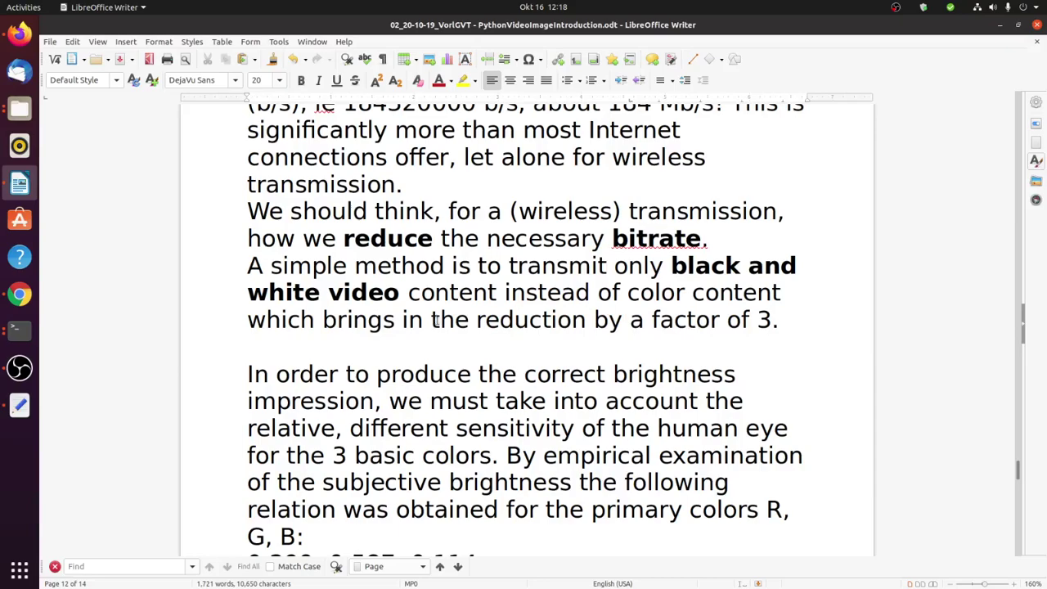
pyautogui.moveTo(470, 321); pyautogui.dragTo(399, 320)
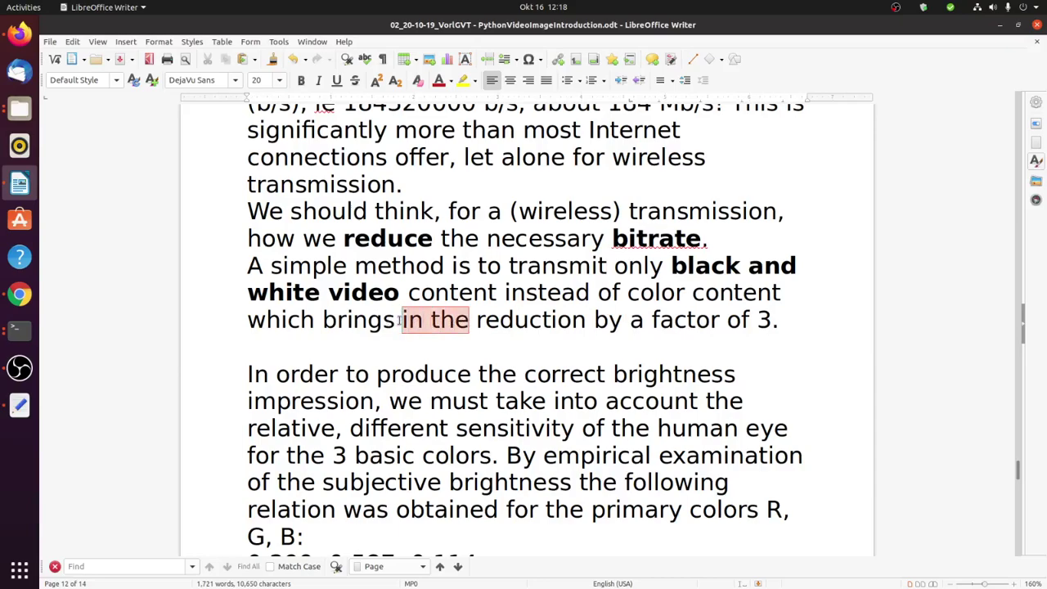
pyautogui.write('a')
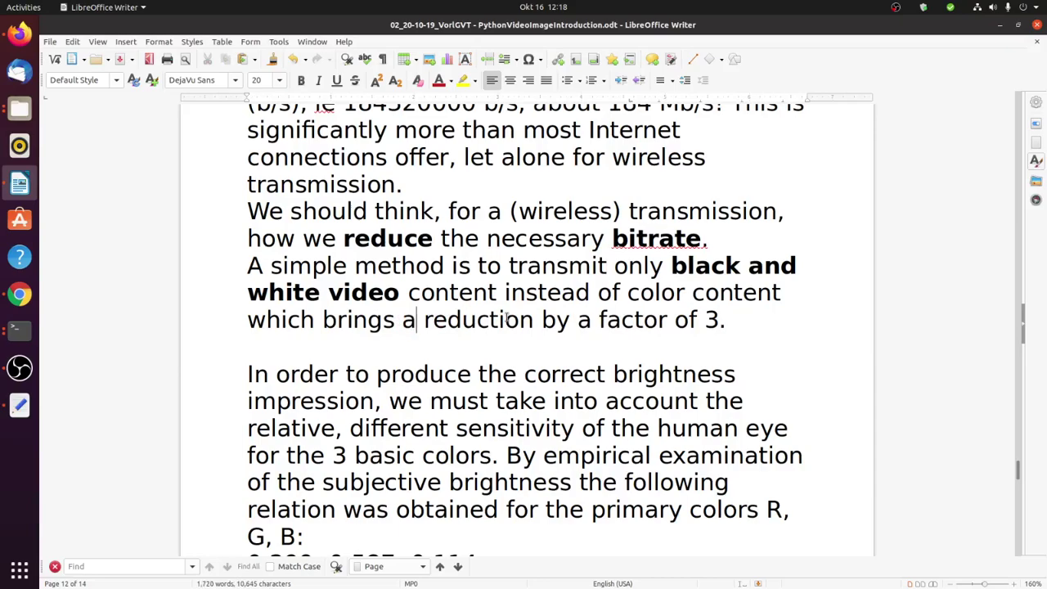
pyautogui.write(' bitrate')
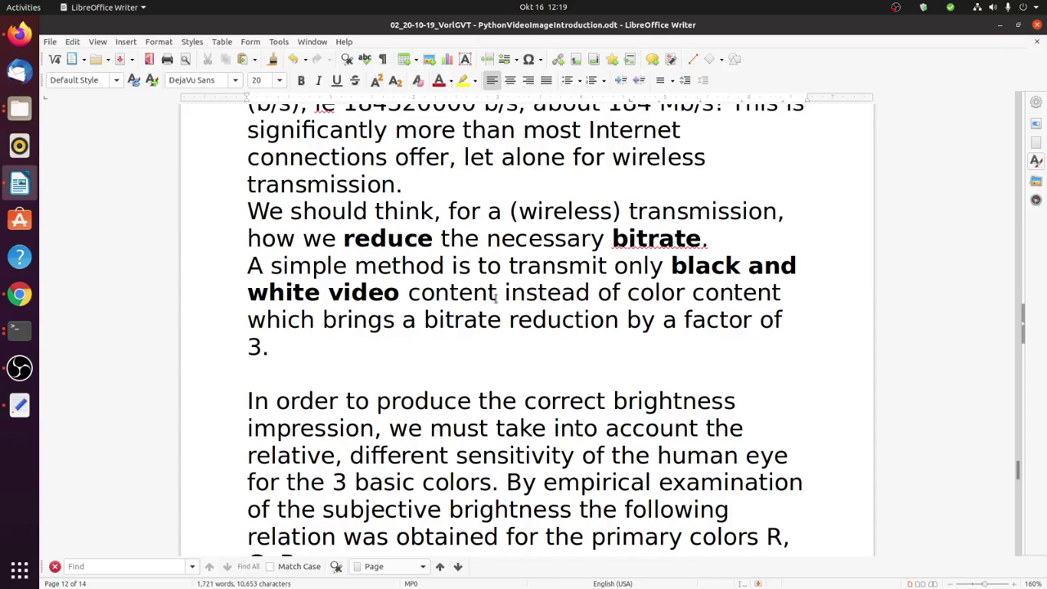
pyautogui.scroll(-4, 495, 303)
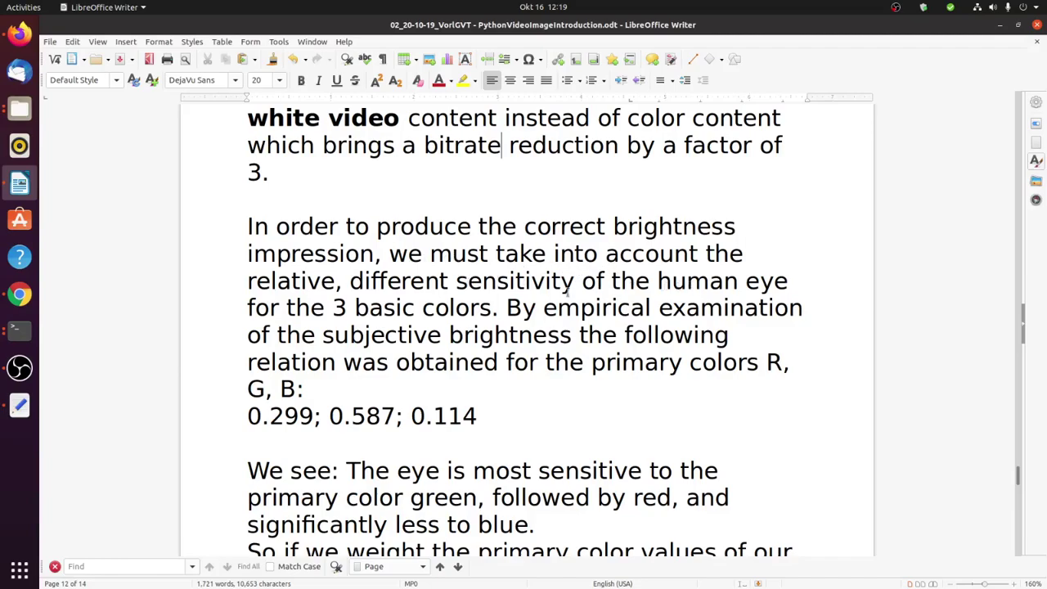
# Change 'for' to 'to' and 'basic' to 'primary' in the eye-sensitivity sentence.
pyautogui.click(278, 308)
pyautogui.press('BackSpace')
pyautogui.press('BackSpace')
pyautogui.press('BackSpace')
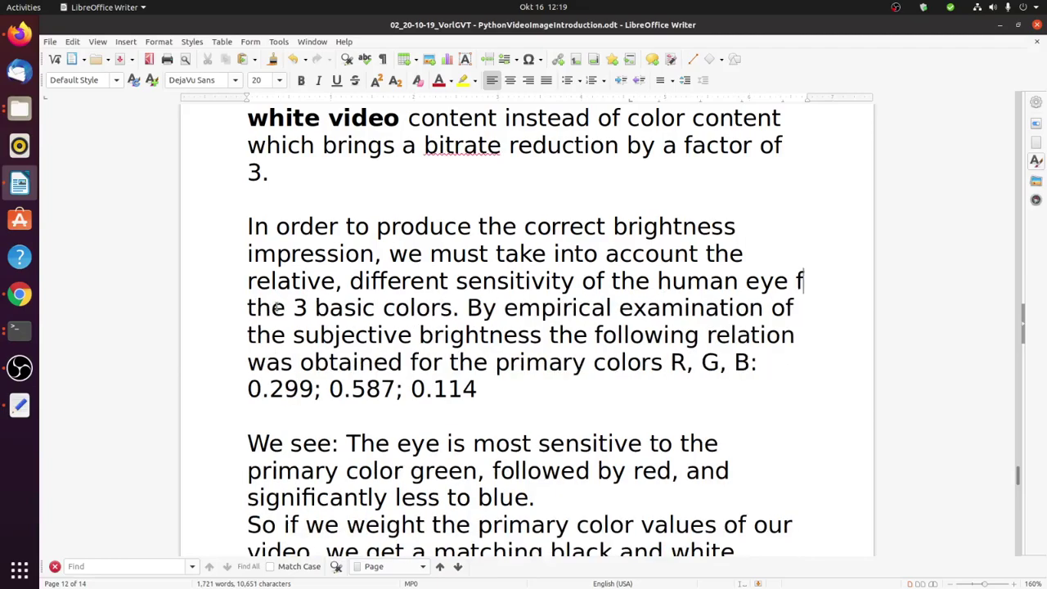
pyautogui.write('to')
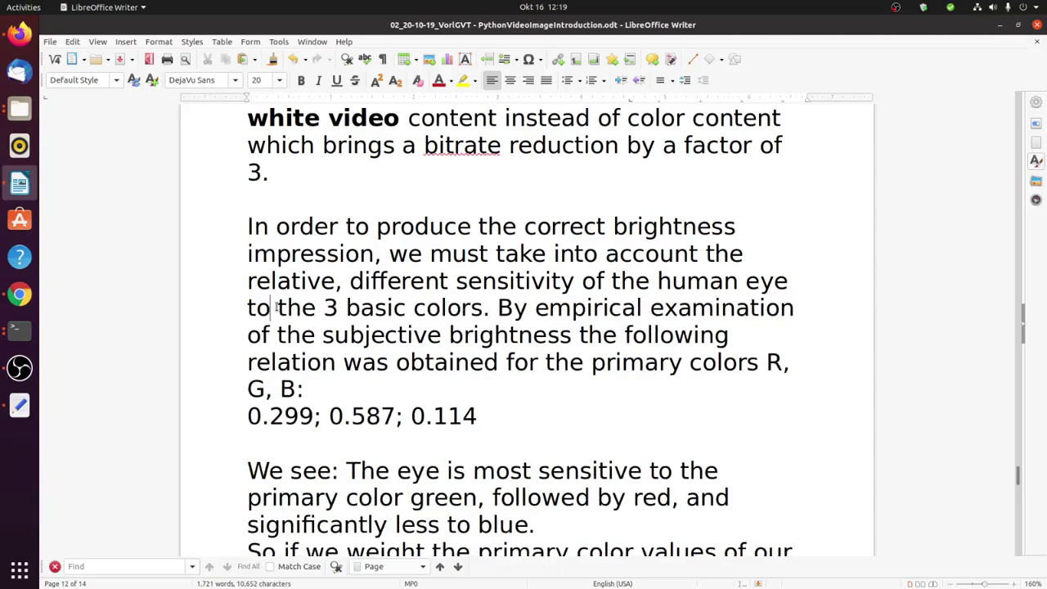
pyautogui.hotkey('ctrl', 'Right')
pyautogui.hotkey('ctrl', 'Right')
pyautogui.hotkey('ctrl', 'Right')
pyautogui.hotkey('ctrl', 'Right')
pyautogui.press('Left')
pyautogui.press('BackSpace')
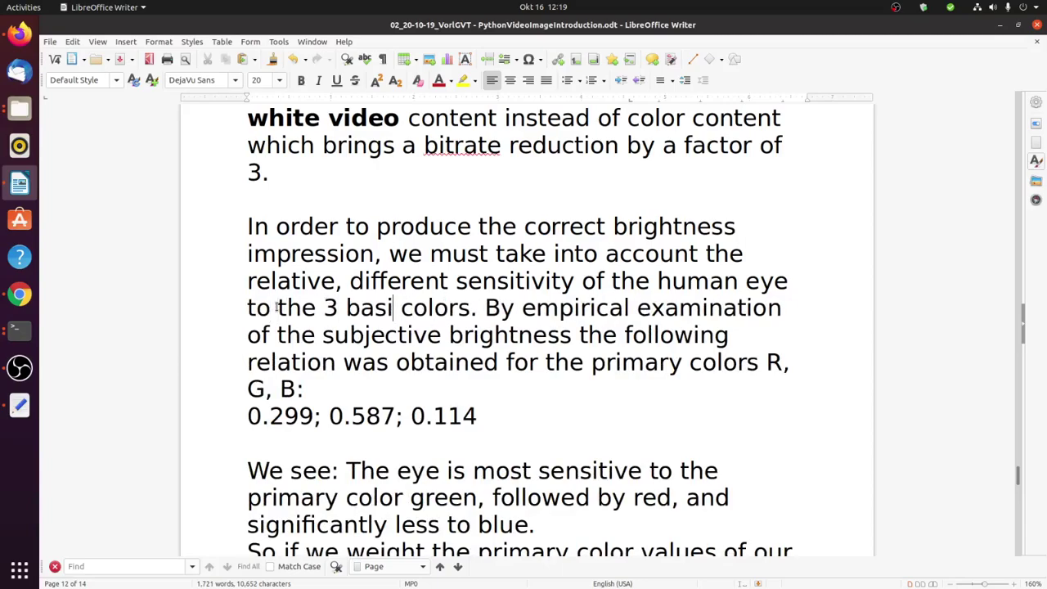
pyautogui.press('BackSpace')
pyautogui.press('BackSpace')
pyautogui.press('BackSpace')
pyautogui.press('BackSpace')
pyautogui.write('primary')
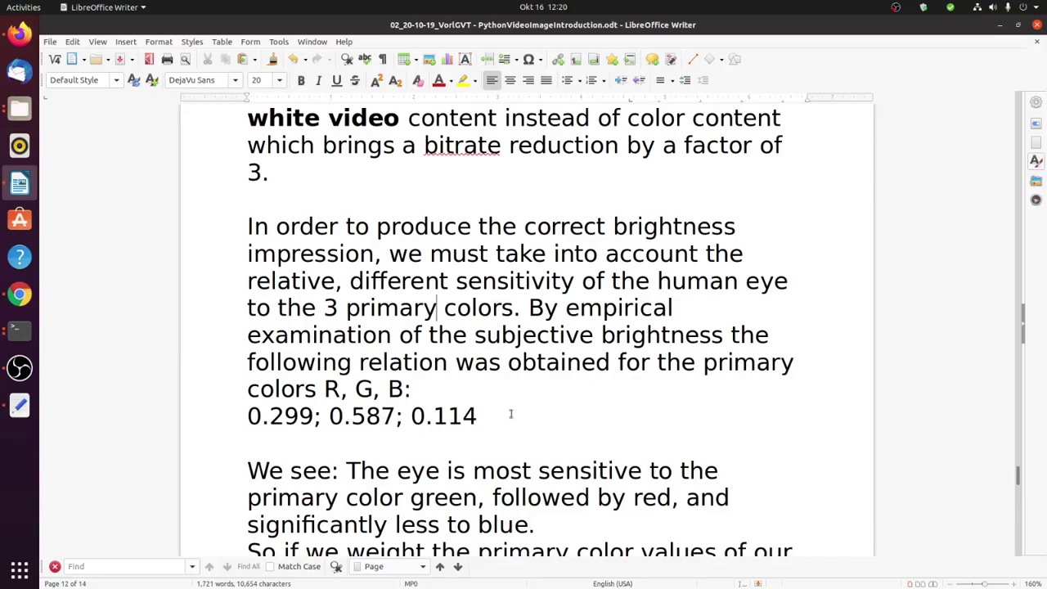
# Scroll to page 13 showing the Y = 0.299*R + 0.587*G + 0.114*B formula and videorecprocy.py example.
pyautogui.scroll(-3, 511, 413)
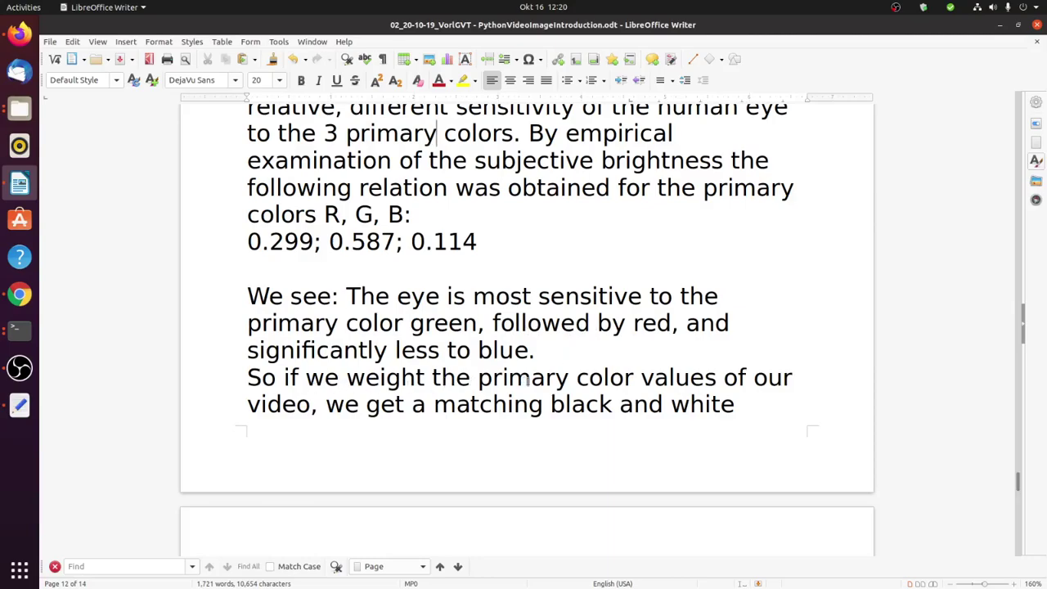
pyautogui.scroll(-3, 467, 410)
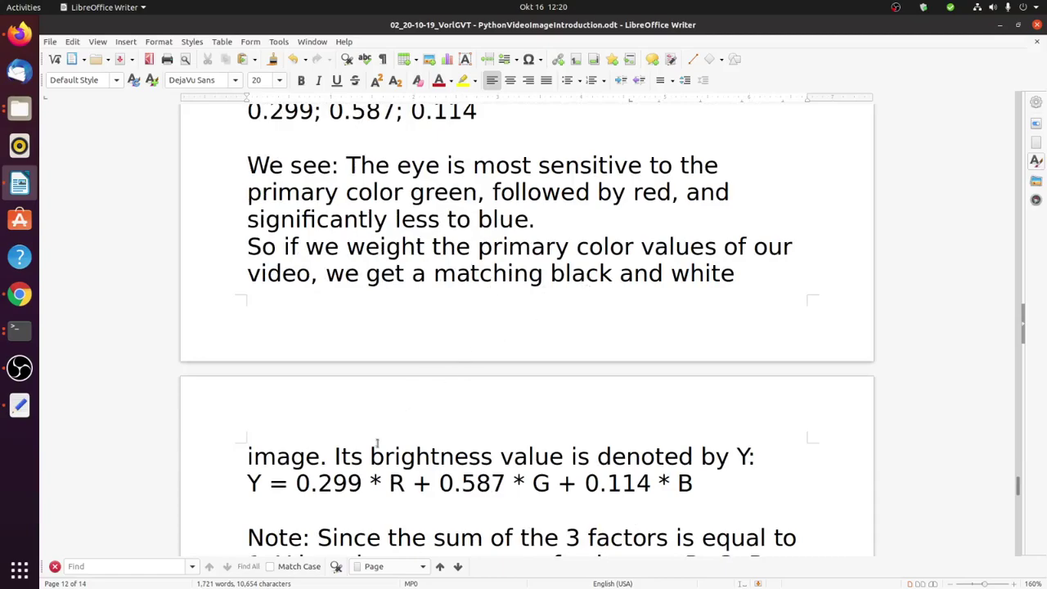
pyautogui.scroll(-3, 367, 446)
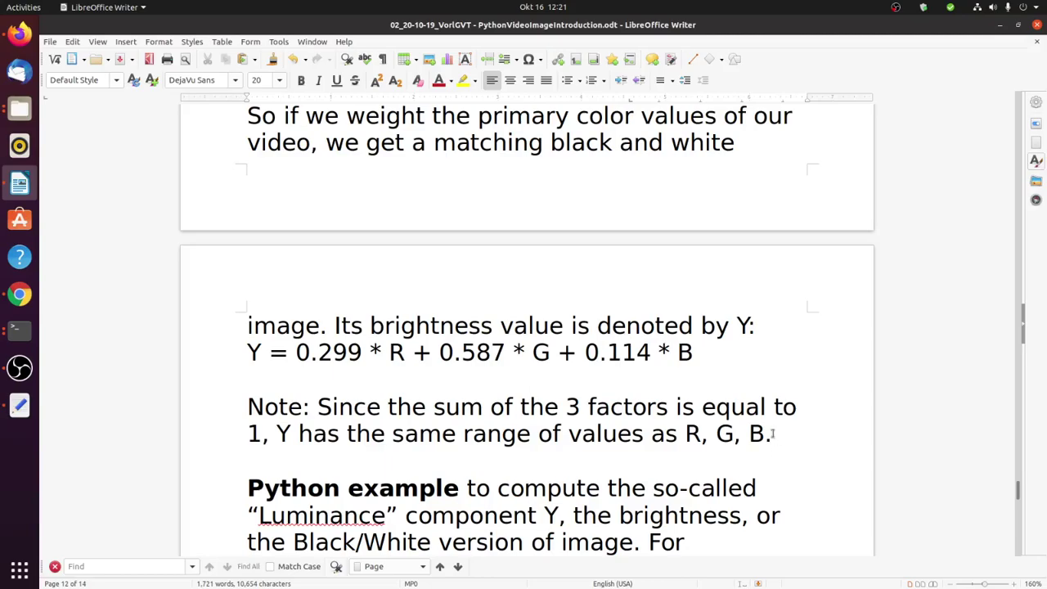
pyautogui.scroll(-5, 772, 433)
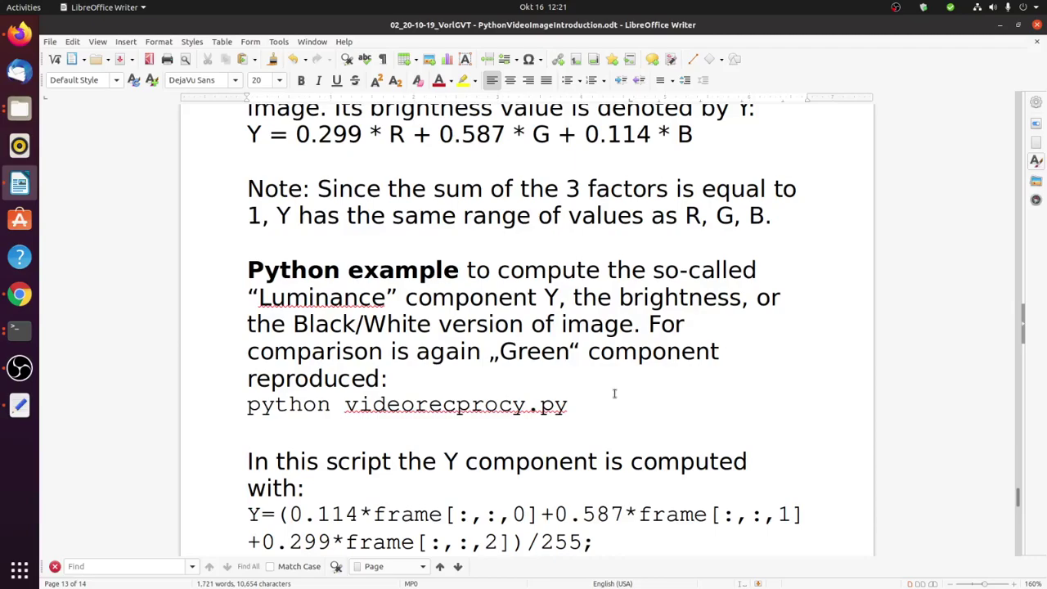
# Copy the script name videorecprocy.py from the notes.
pyautogui.scroll(-1, 614, 394)
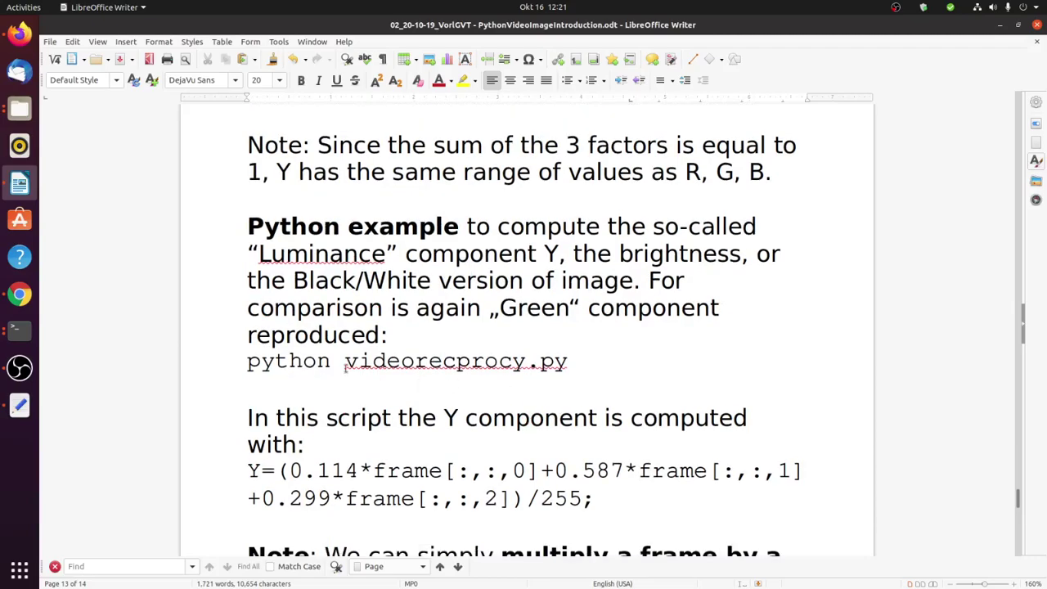
pyautogui.moveTo(344, 361); pyautogui.dragTo(574, 356)
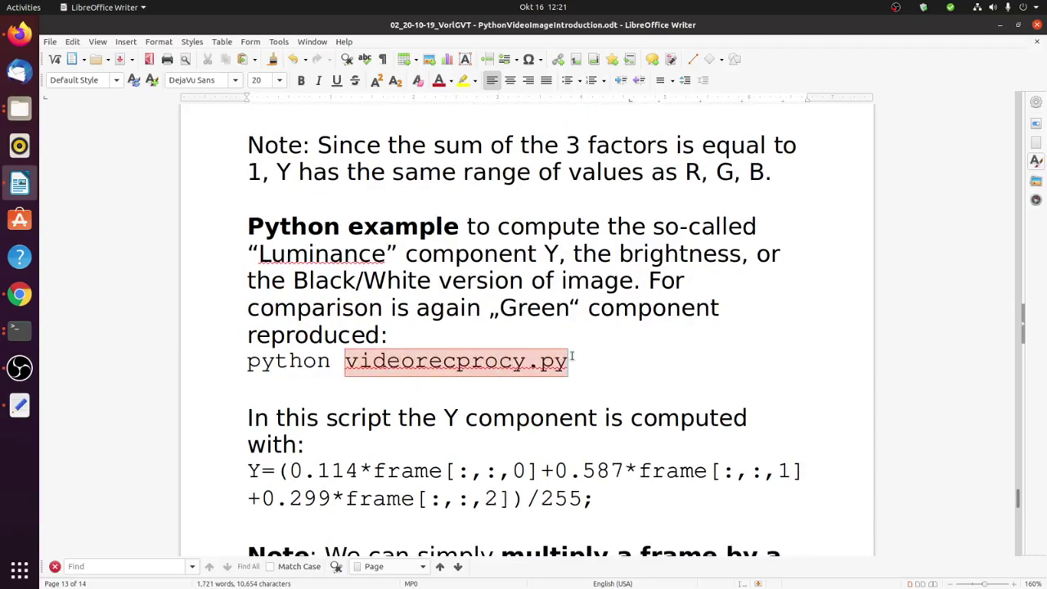
pyautogui.rightClick(507, 357)
pyautogui.click(573, 380)
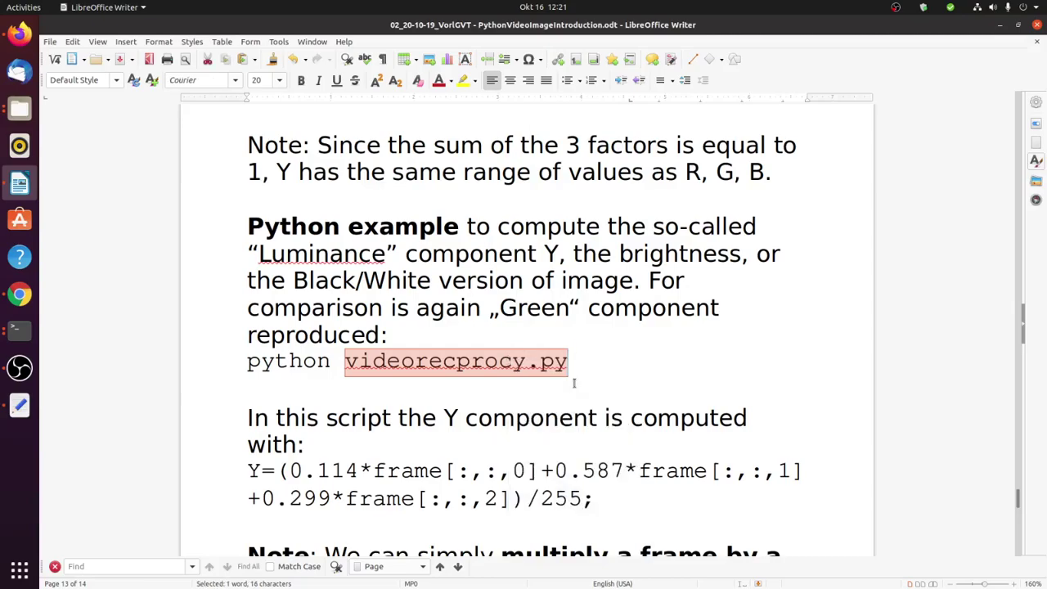
# Reword the sentence: 'again' to 'the', add 'is also', 'reproduced' to 'displayed', then switch to Terminal.
pyautogui.click(483, 309)
pyautogui.press('BackSpace')
pyautogui.press('BackSpace')
pyautogui.press('BackSpace')
pyautogui.press('BackSpace')
pyautogui.press('BackSpace')
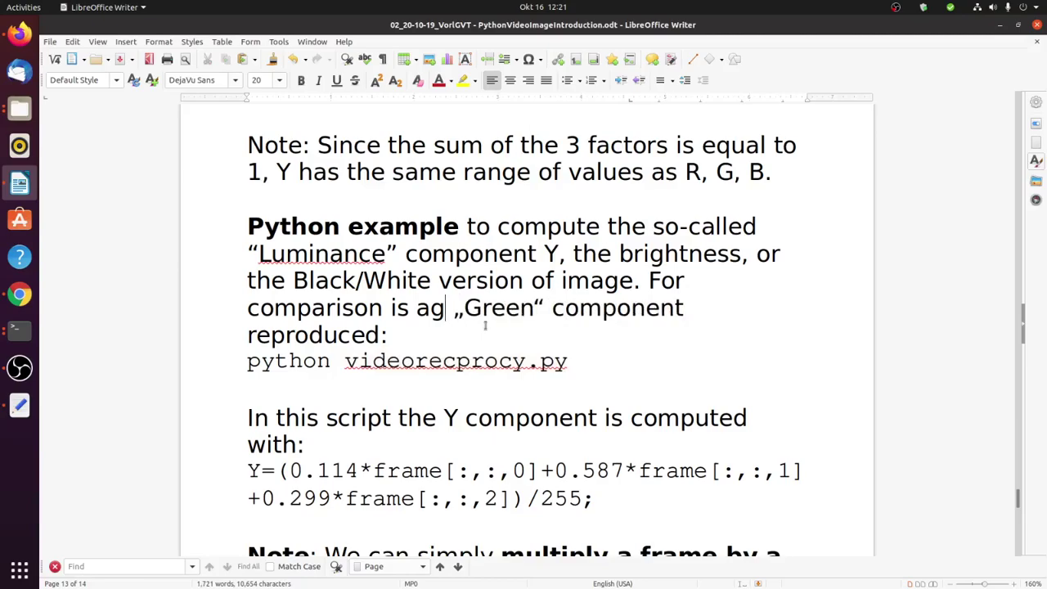
pyautogui.write('the')
pyautogui.hotkey('ctrl', 'Right')
pyautogui.hotkey('ctrl', 'Right')
pyautogui.hotkey('ctrl', 'Right')
pyautogui.hotkey('ctrl', 'Right')
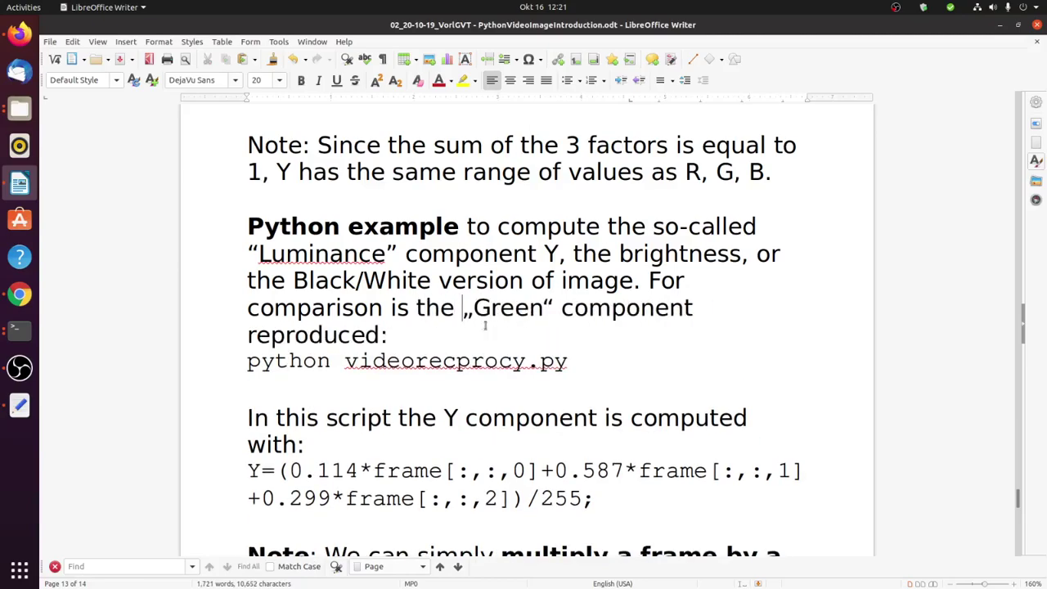
pyautogui.press('Left')
pyautogui.write('is also')
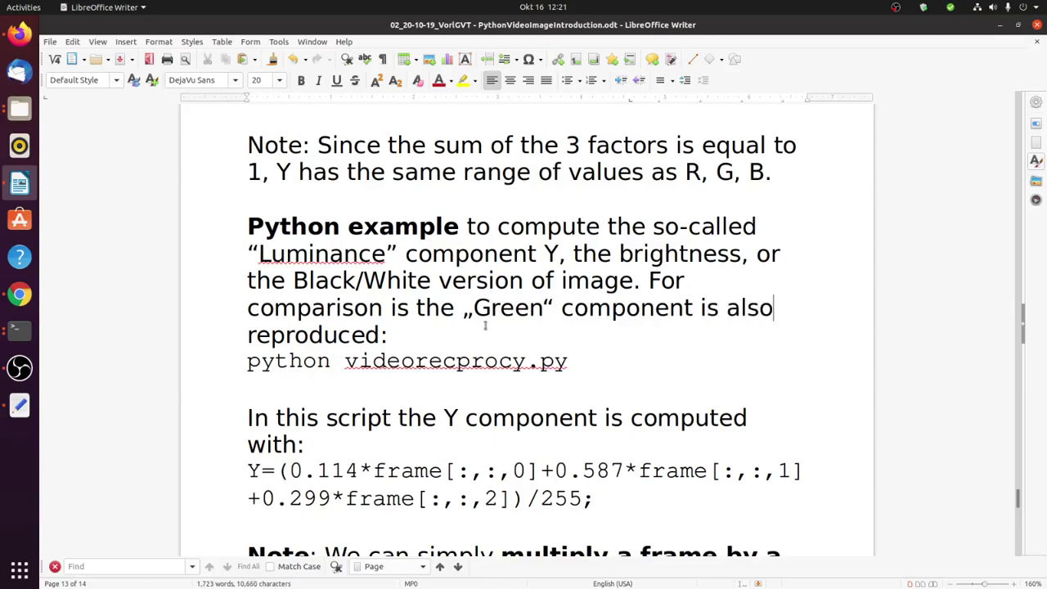
pyautogui.press('Right')
pyautogui.press('Right')
pyautogui.press('Right')
pyautogui.press('Right')
pyautogui.press('Right')
pyautogui.press('Right')
pyautogui.press('Right')
pyautogui.press('Left')
pyautogui.press('Left')
pyautogui.press('BackSpace')
pyautogui.press('BackSpace')
pyautogui.press('BackSpace')
pyautogui.press('BackSpace')
pyautogui.press('BackSpace')
pyautogui.press('BackSpace')
pyautogui.press('BackSpace')
pyautogui.press('BackSpace')
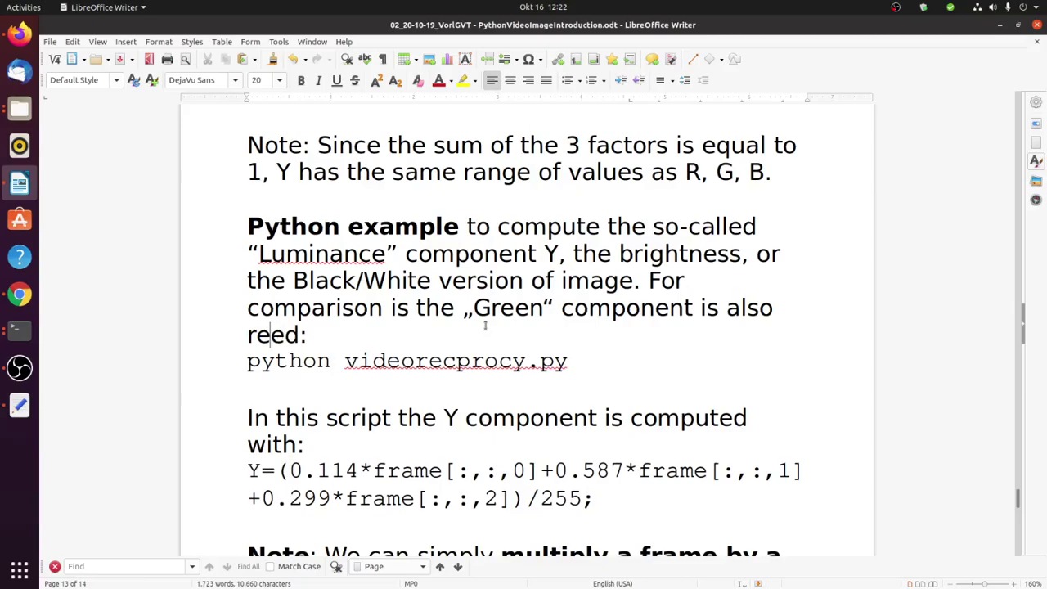
pyautogui.write('displa')
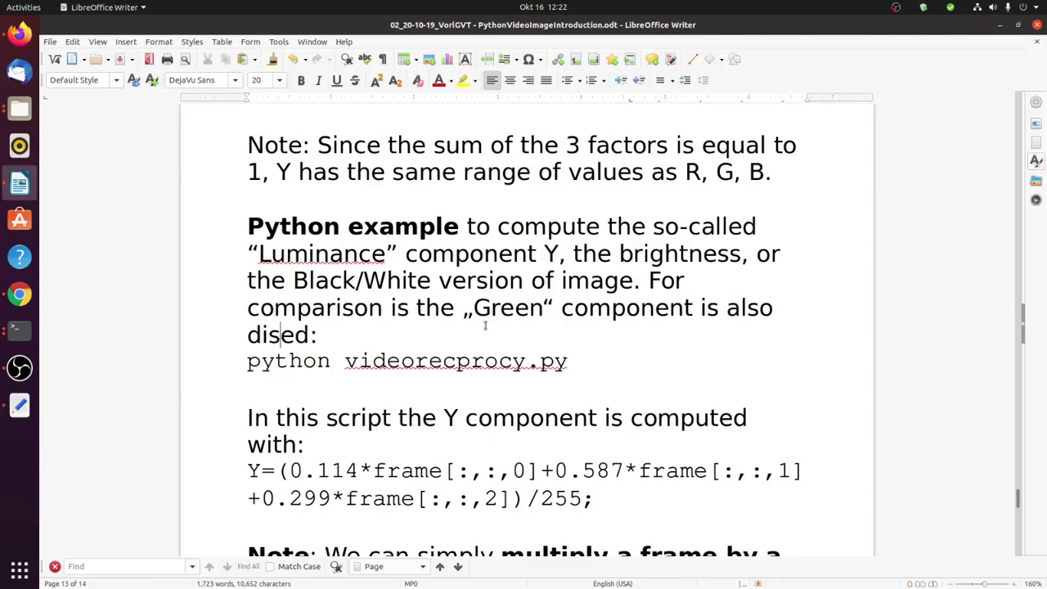
pyautogui.write('y')
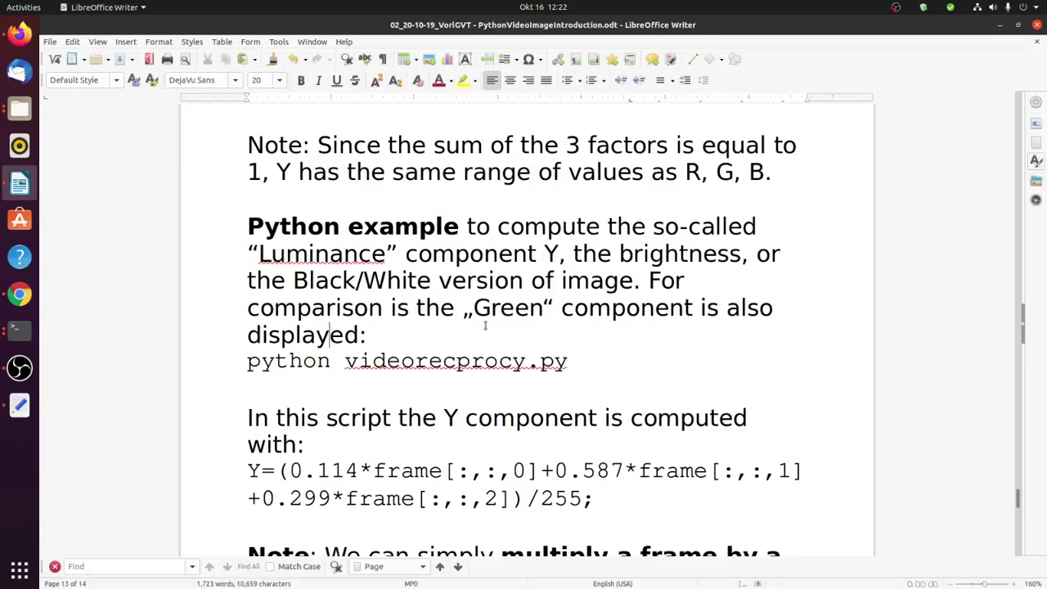
pyautogui.click(19, 331)
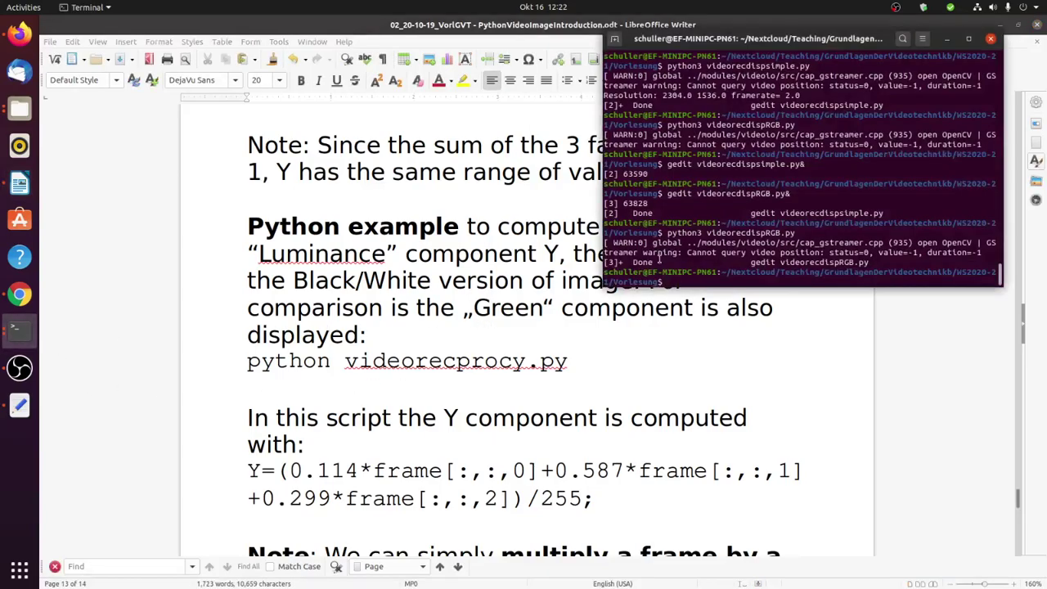
# Open videorecprocy.py in gedit with the command gedit videorecprocy.py&.
pyautogui.write('gedit videorecprocy.py&')
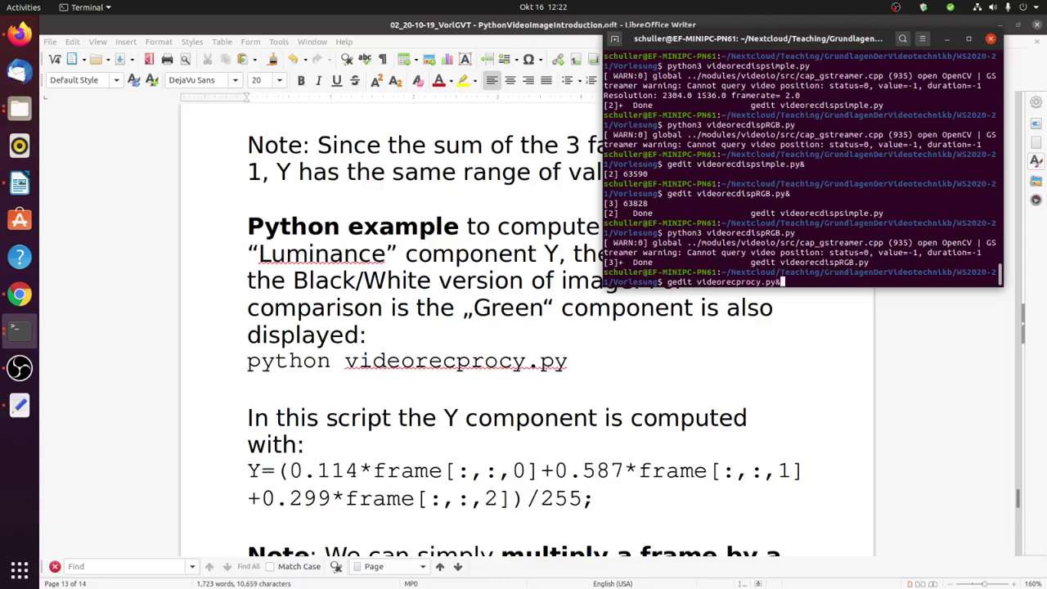
pyautogui.press('Return')
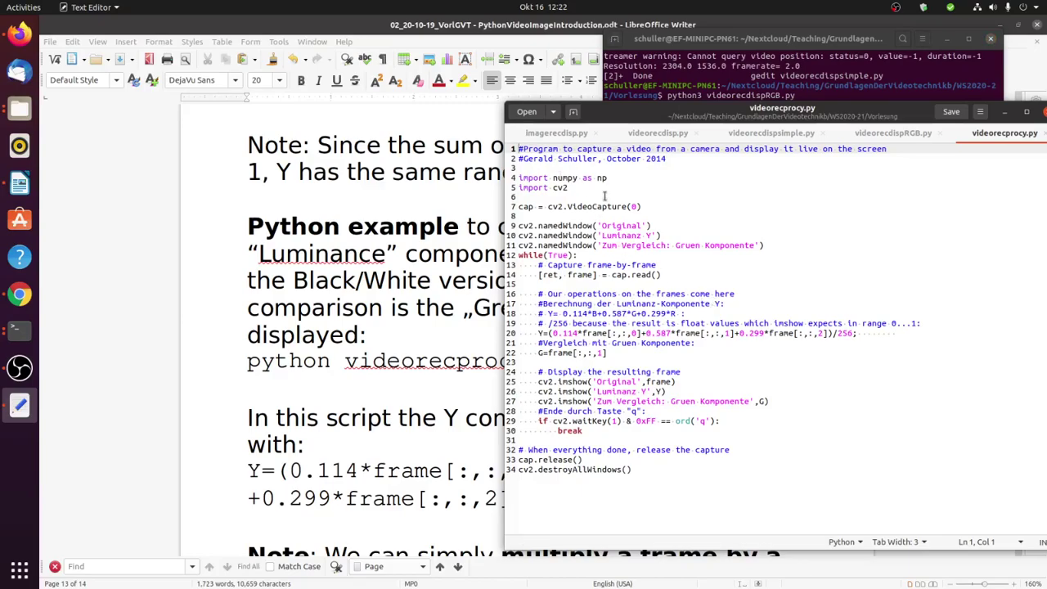
# Paste the cap.set(3,1024) and cap.set(4, 576) lines from videorecdispRGB.py after VideoCapture, and save.
pyautogui.click(893, 133)
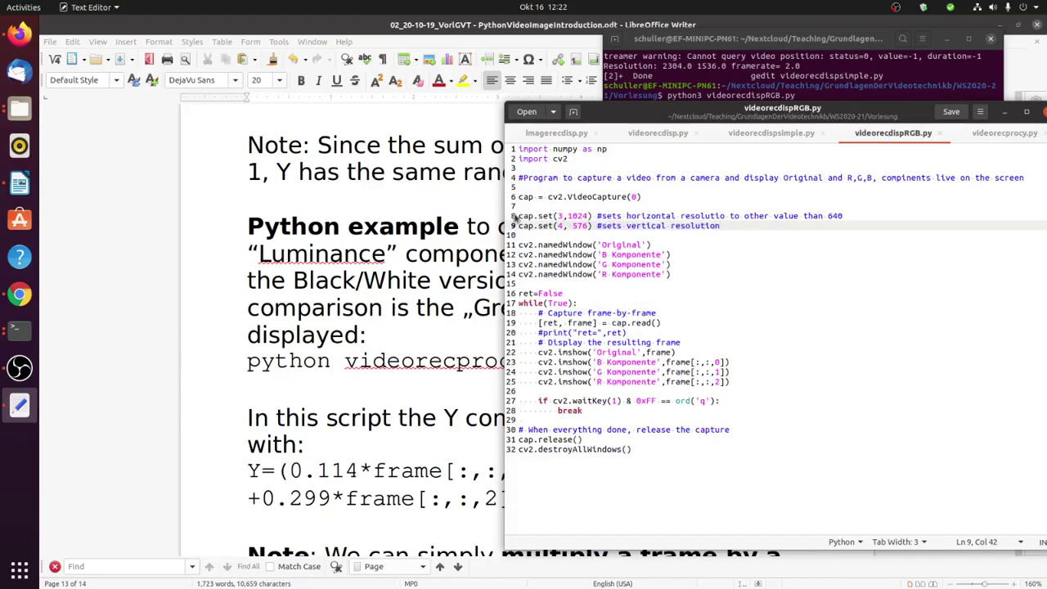
pyautogui.click(520, 216)
pyautogui.moveTo(518, 215); pyautogui.dragTo(725, 226)
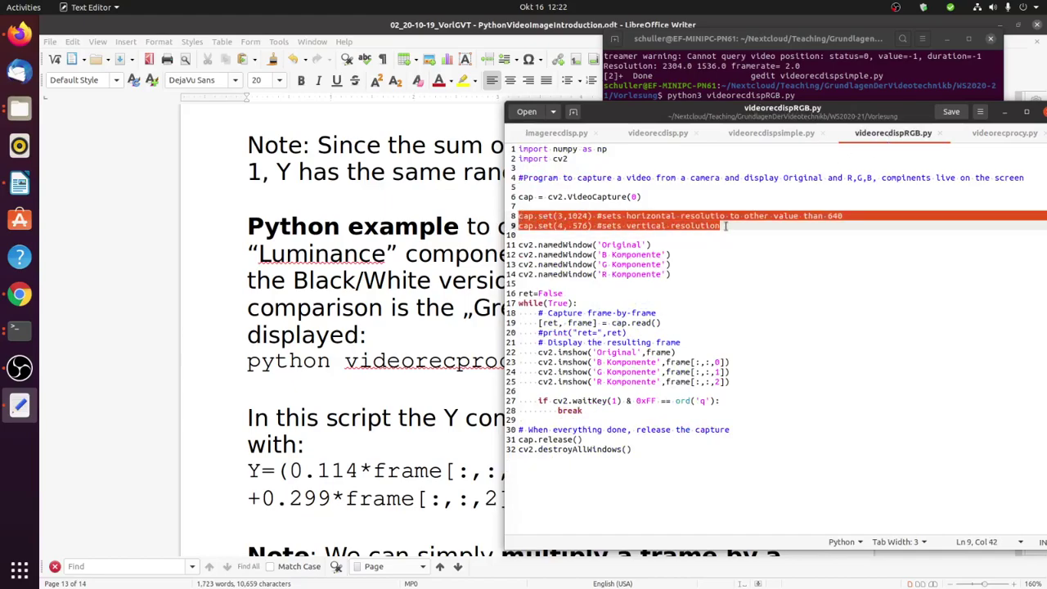
pyautogui.click(1006, 133)
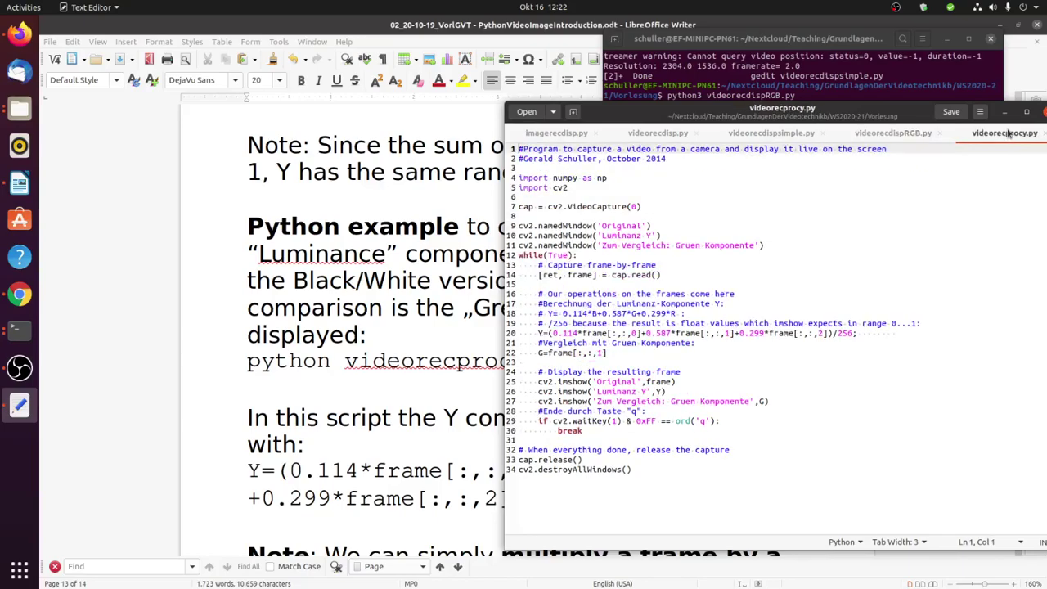
pyautogui.click(662, 209)
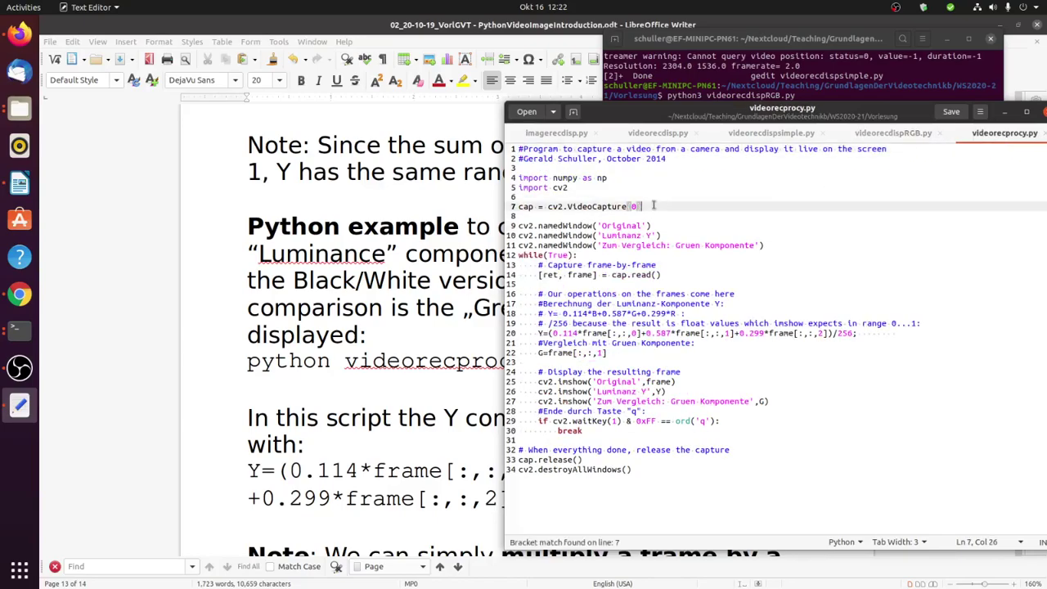
pyautogui.press('Return')
pyautogui.hotkey('ctrl', 'v')
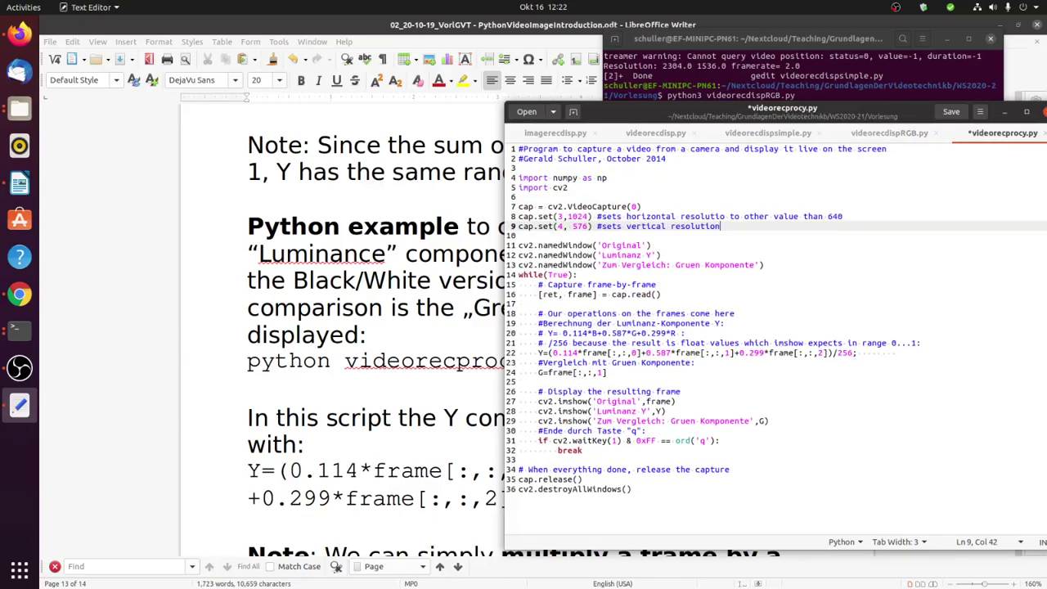
pyautogui.hotkey('ctrl', 's')
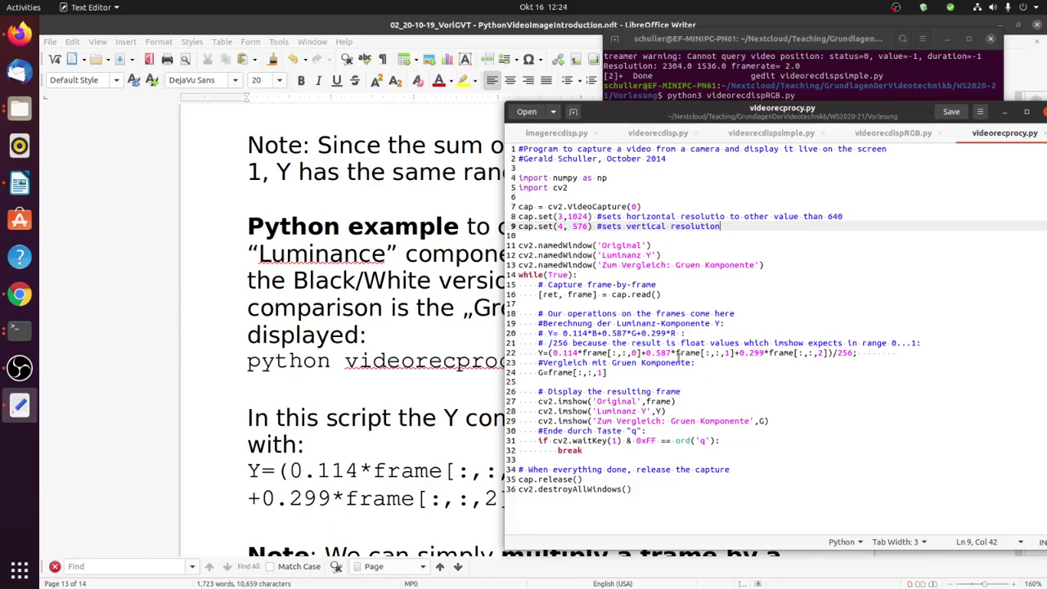
pyautogui.moveTo(808, 115); pyautogui.dragTo(802, 128)
# Run python3 videorecprocy.py from the terminal to open the three video windows.
pyautogui.click(804, 92)
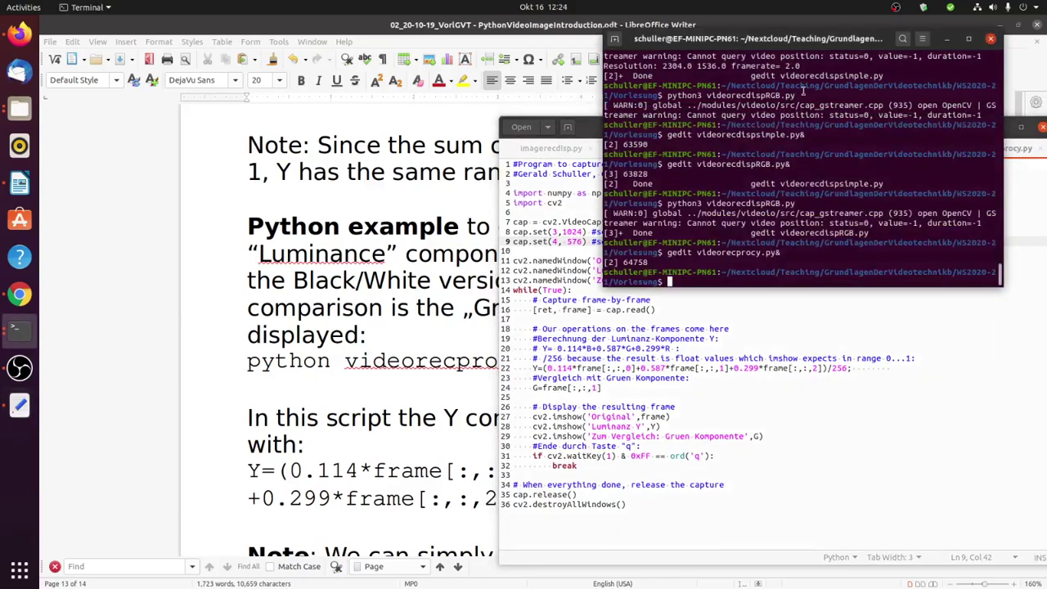
pyautogui.press('Up')
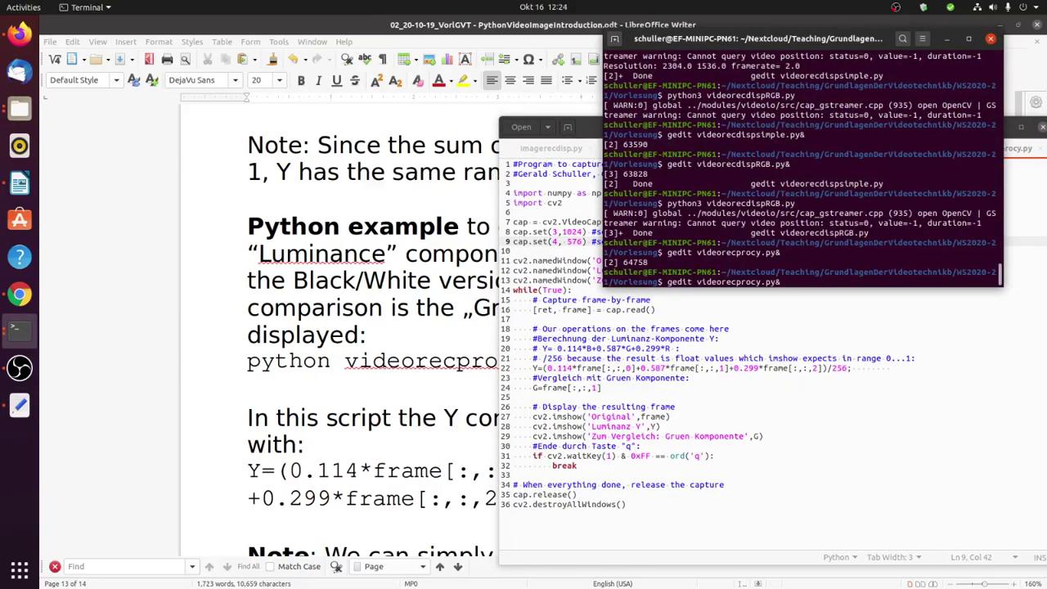
pyautogui.press('BackSpace')
pyautogui.press('Left')
pyautogui.press('Left')
pyautogui.press('Left')
pyautogui.press('Left')
pyautogui.press('Left')
pyautogui.press('Left')
pyautogui.press('Left')
pyautogui.press('Left')
pyautogui.press('Left')
pyautogui.press('Left')
pyautogui.press('Left')
pyautogui.press('Left')
pyautogui.press('Left')
pyautogui.press('Left')
pyautogui.press('Left')
pyautogui.press('Left')
pyautogui.press('Left')
pyautogui.press('BackSpace')
pyautogui.press('BackSpace')
pyautogui.press('BackSpace')
pyautogui.press('BackSpace')
pyautogui.press('BackSpace')
pyautogui.write('python3')
pyautogui.press('Return')
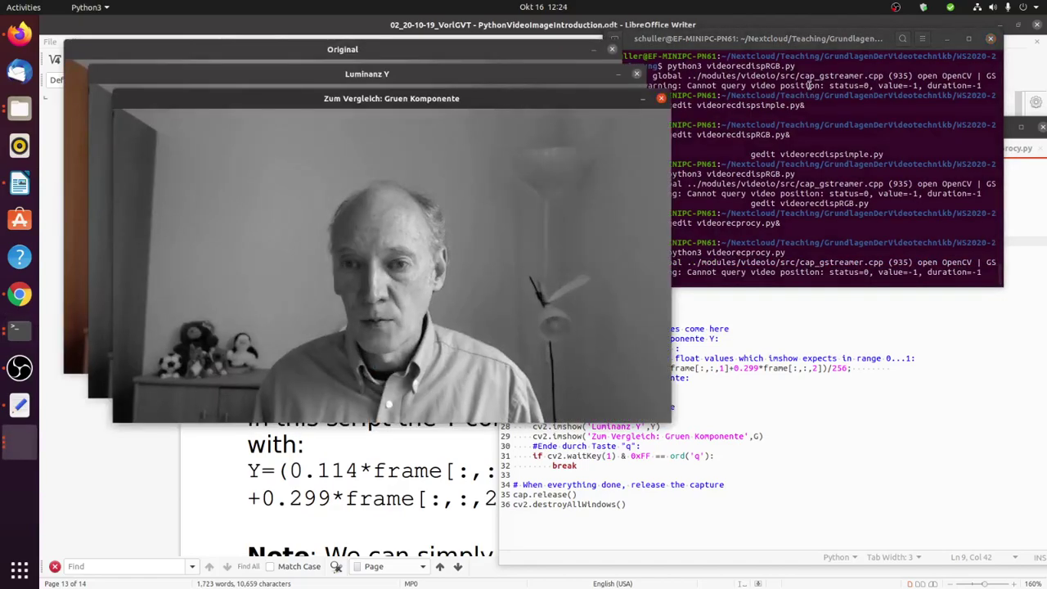
# Tile the Original, Luminanz Y and green-component windows side by side, then quit with q.
pyautogui.moveTo(474, 104); pyautogui.dragTo(782, 153)
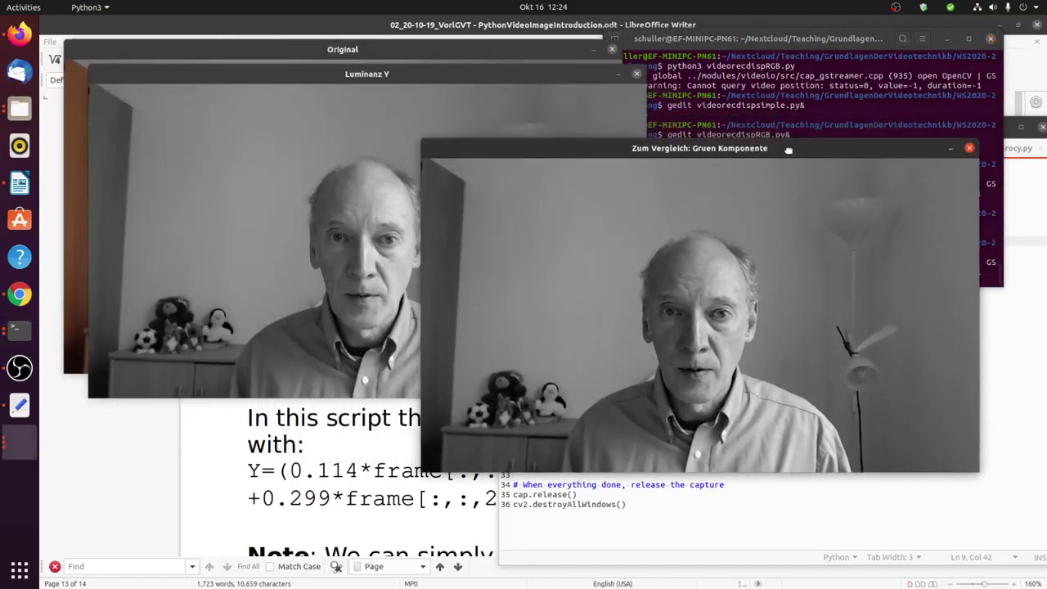
pyautogui.moveTo(485, 78); pyautogui.dragTo(739, 111)
pyautogui.click(507, 58)
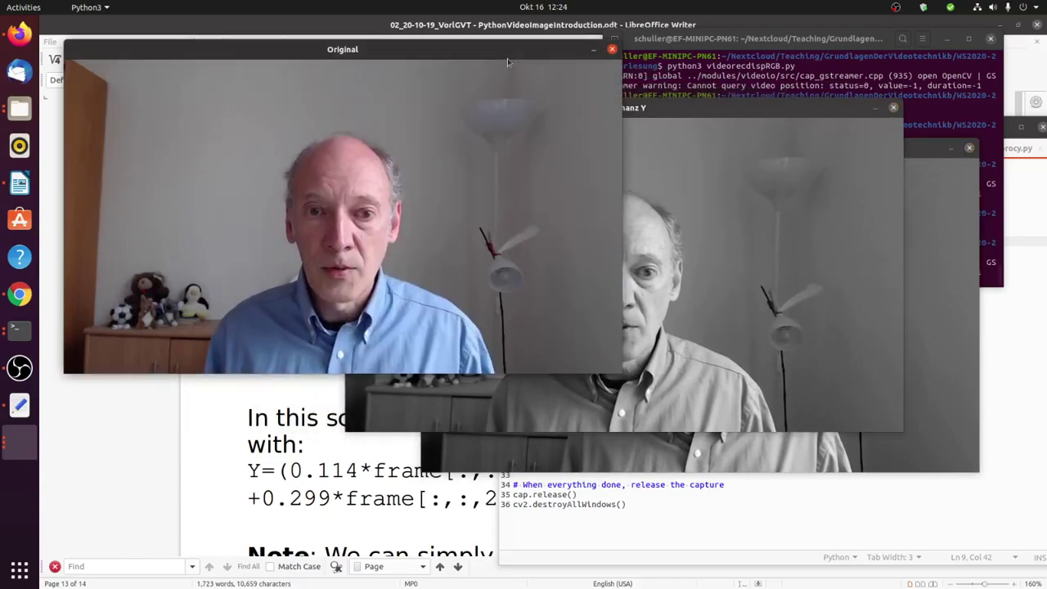
pyautogui.moveTo(507, 58); pyautogui.dragTo(505, 97)
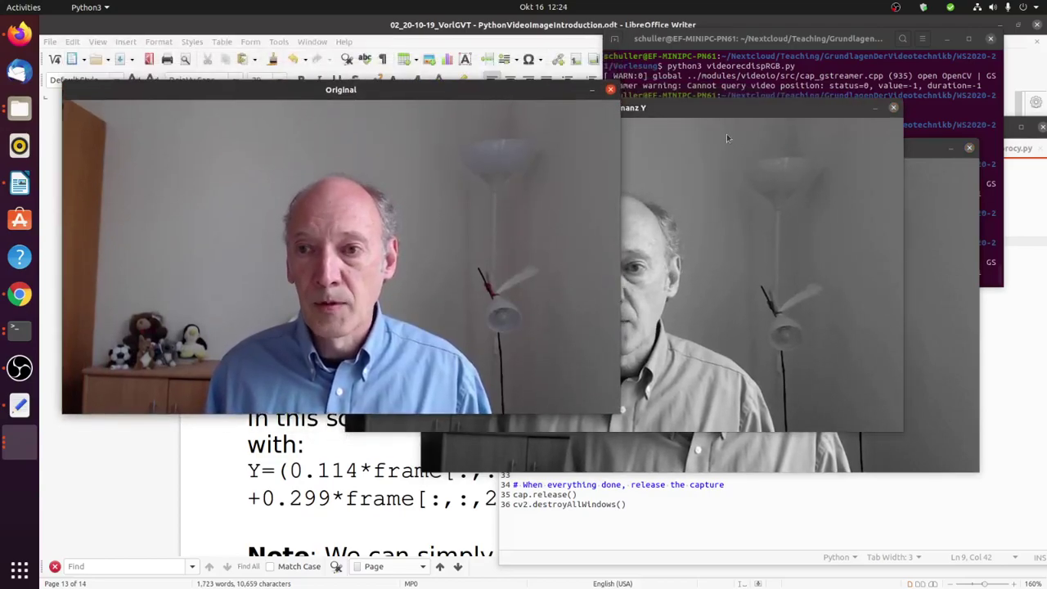
pyautogui.click(732, 109)
pyautogui.moveTo(732, 108); pyautogui.dragTo(834, 93)
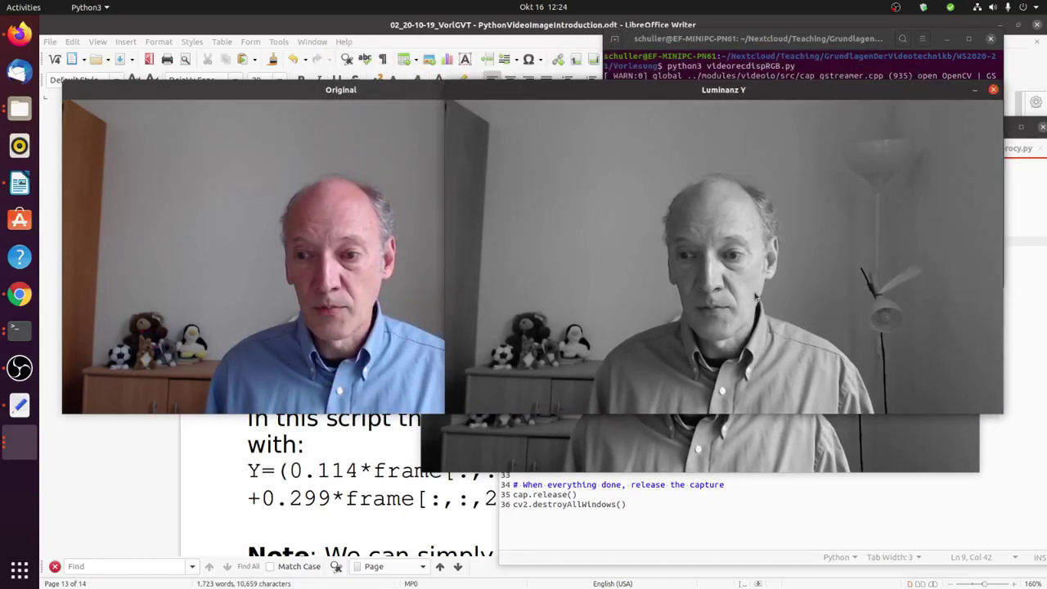
pyautogui.moveTo(396, 96); pyautogui.dragTo(386, 97)
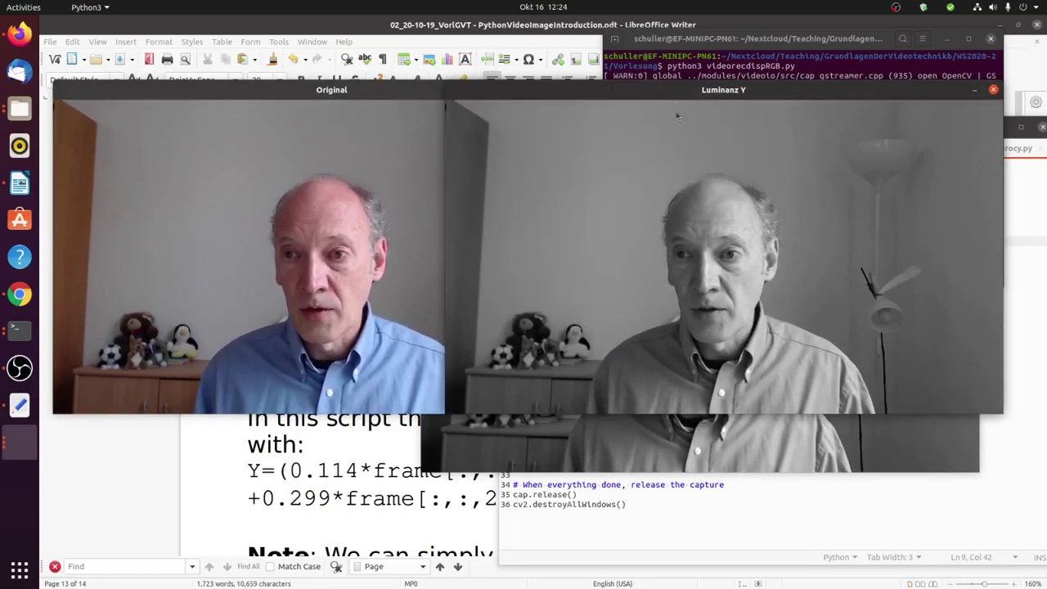
pyautogui.moveTo(684, 93); pyautogui.dragTo(301, 147)
pyautogui.click(686, 166)
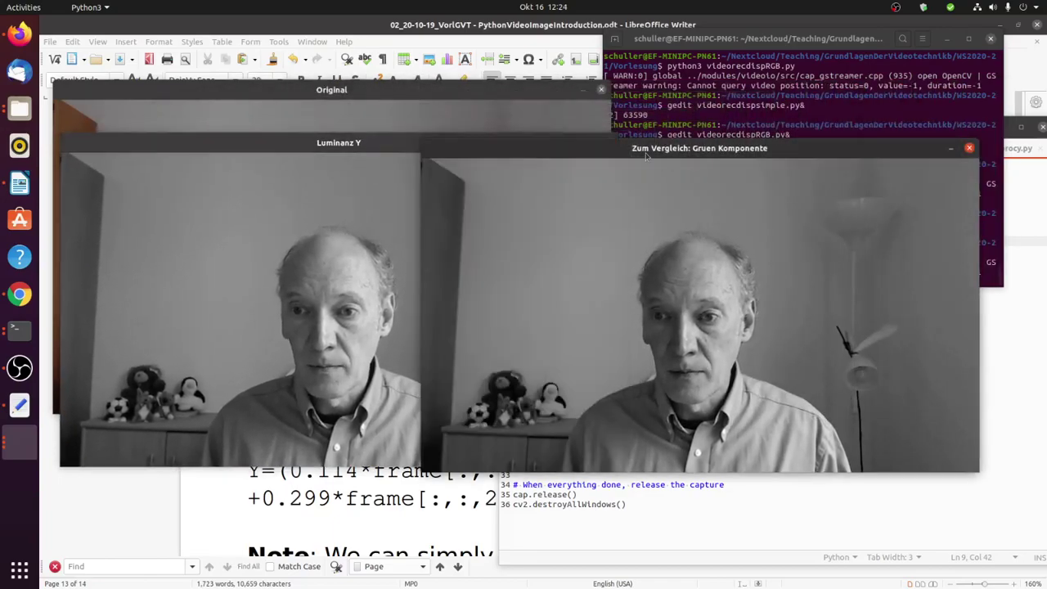
pyautogui.moveTo(645, 150); pyautogui.dragTo(708, 146)
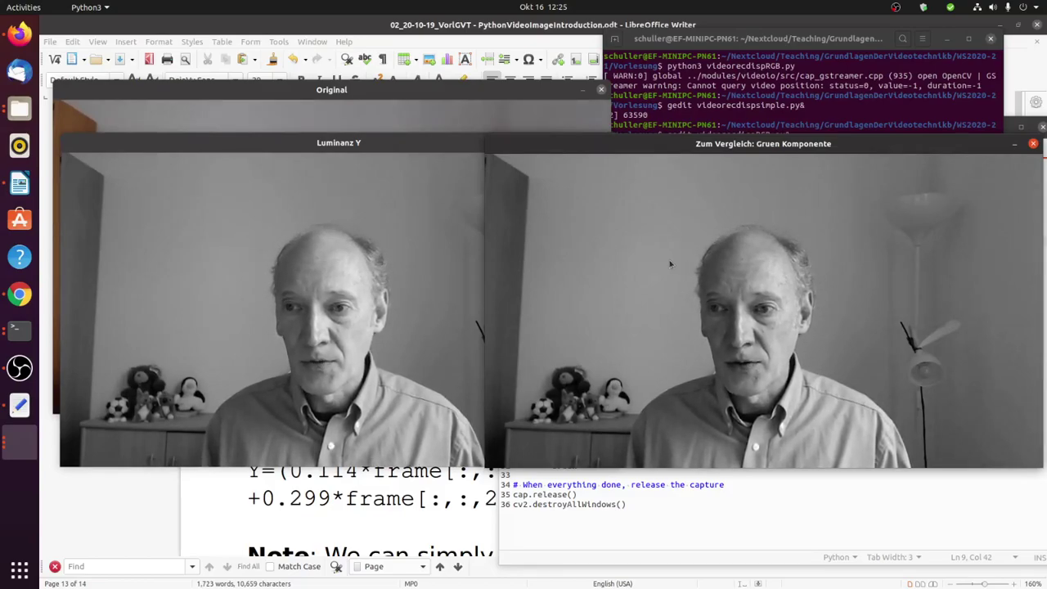
pyautogui.press('q')
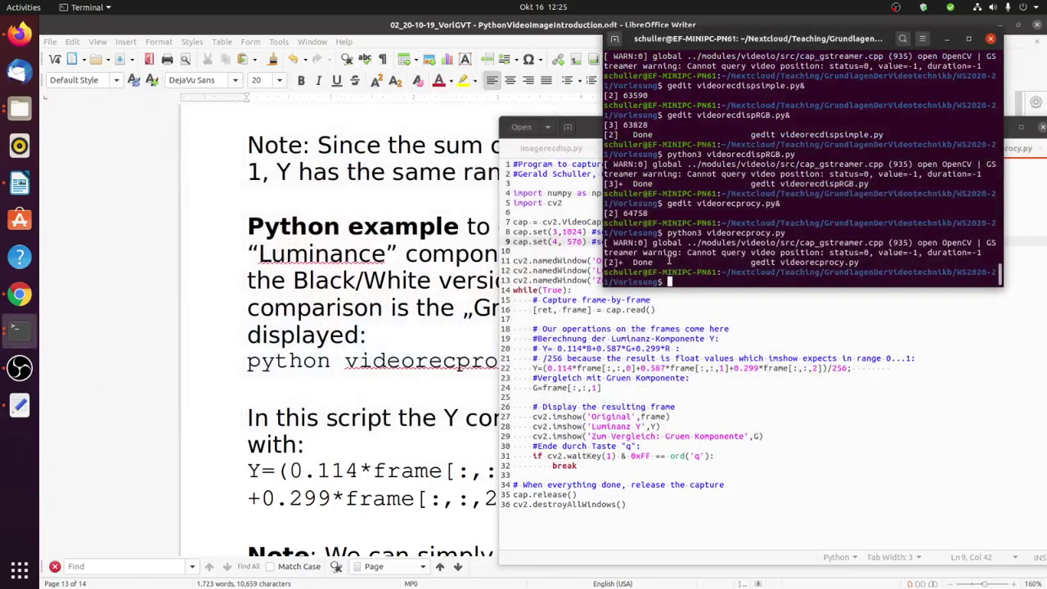
# Bring the lecture notes forward and read the Y and green-component Notes down to page 13's low bit-rate colour question.
pyautogui.click(386, 381)
pyautogui.scroll(-3, 501, 429)
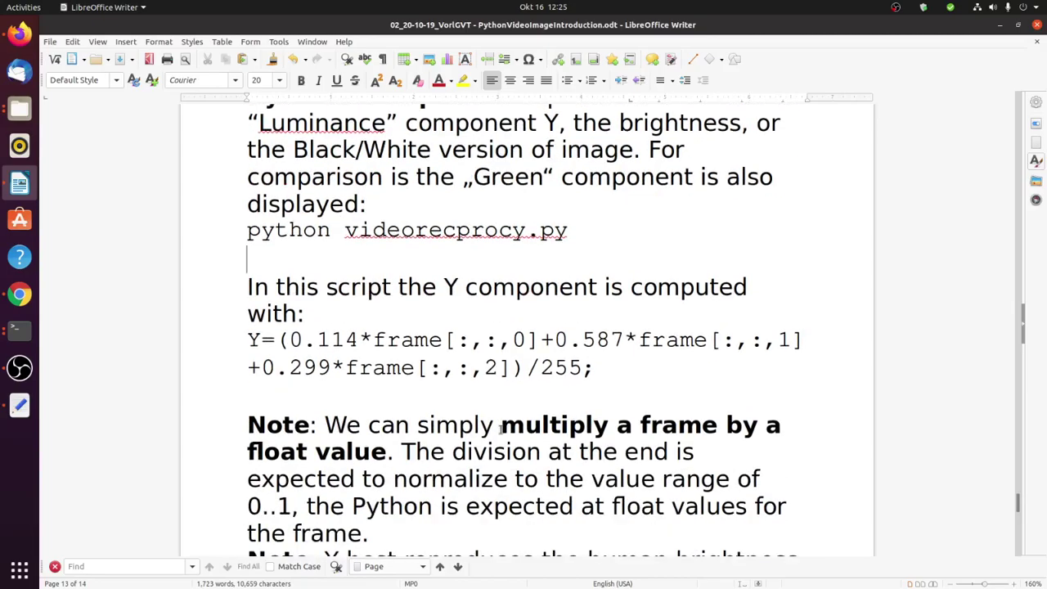
pyautogui.scroll(-3, 436, 385)
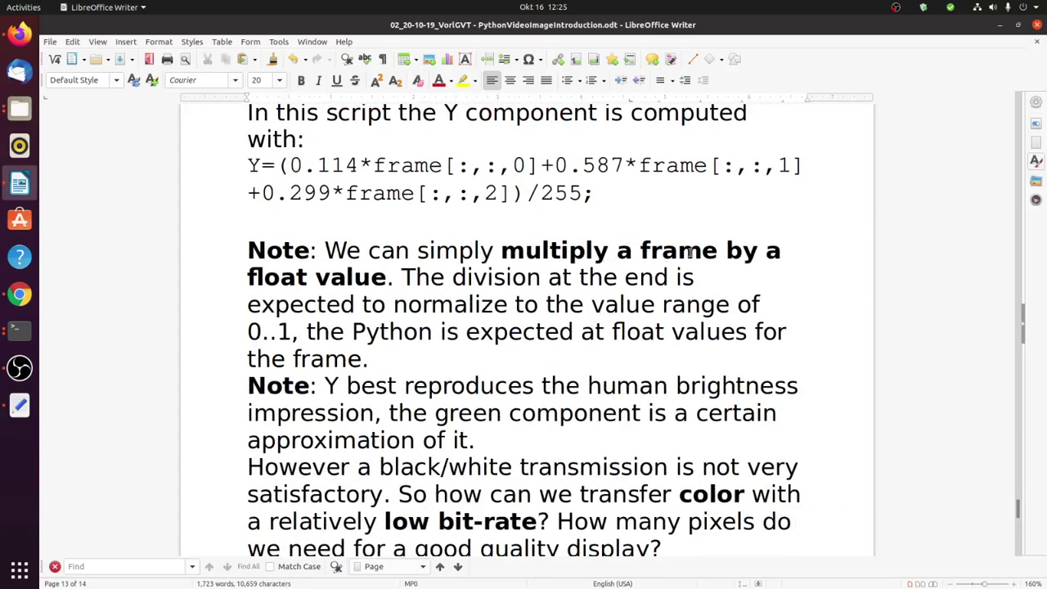
pyautogui.scroll(-1, 382, 312)
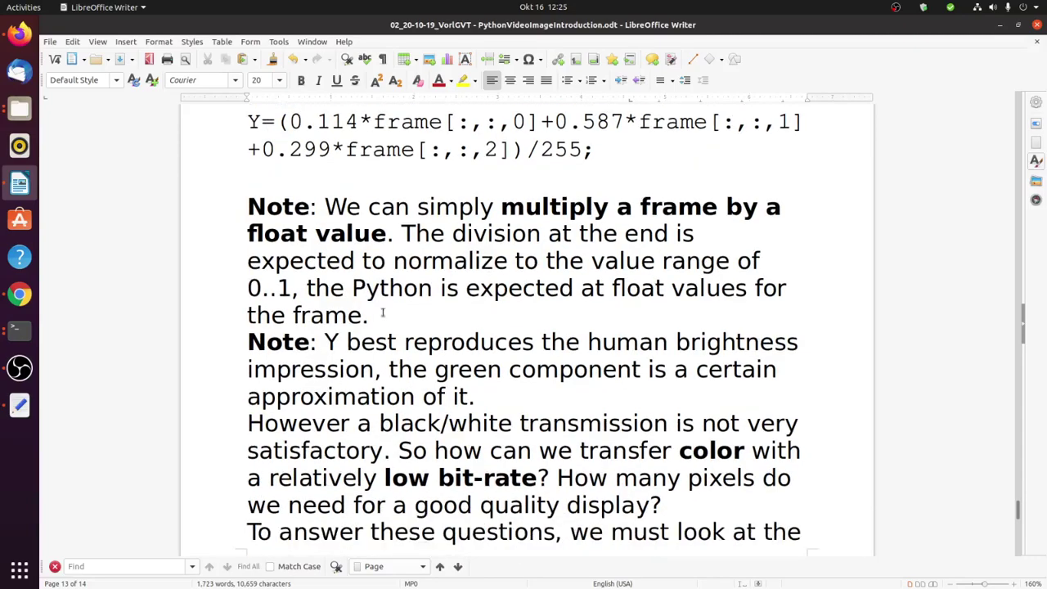
pyautogui.scroll(-2, 382, 312)
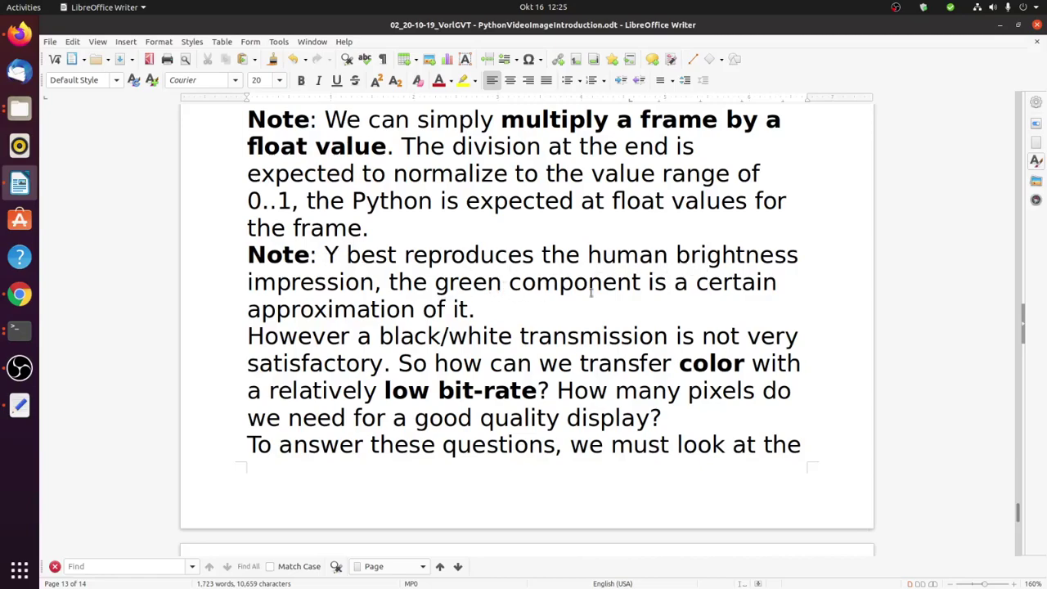
pyautogui.scroll(-2, 590, 293)
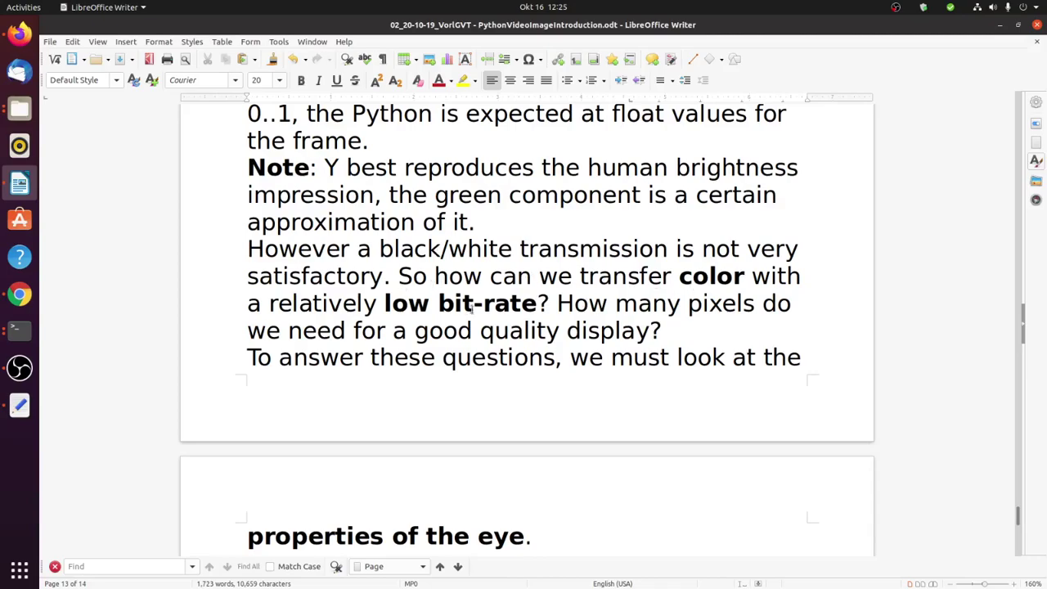
pyautogui.scroll(-2, 610, 311)
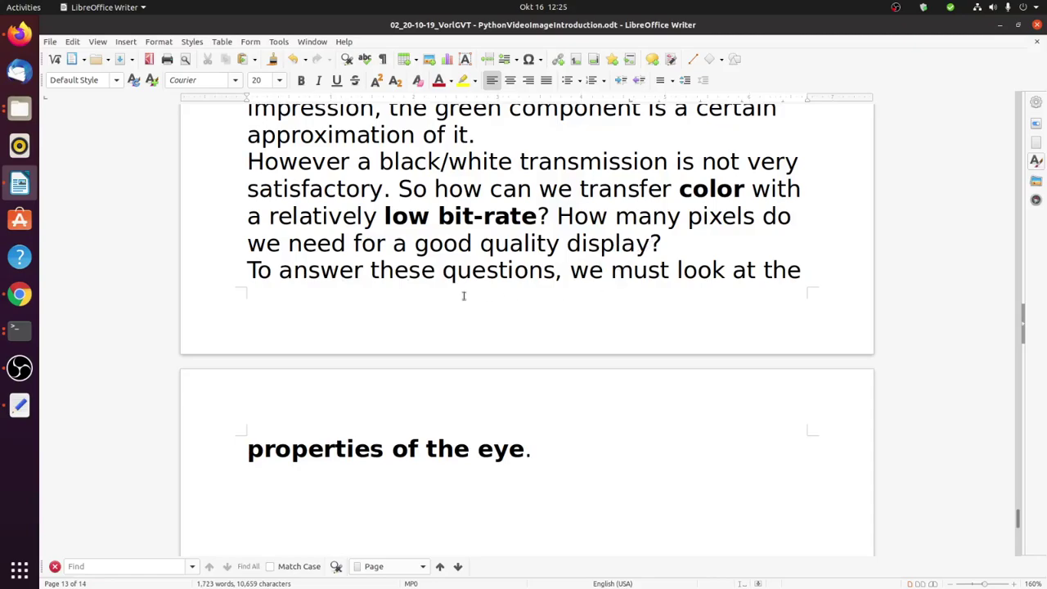
pyautogui.scroll(-5, 463, 296)
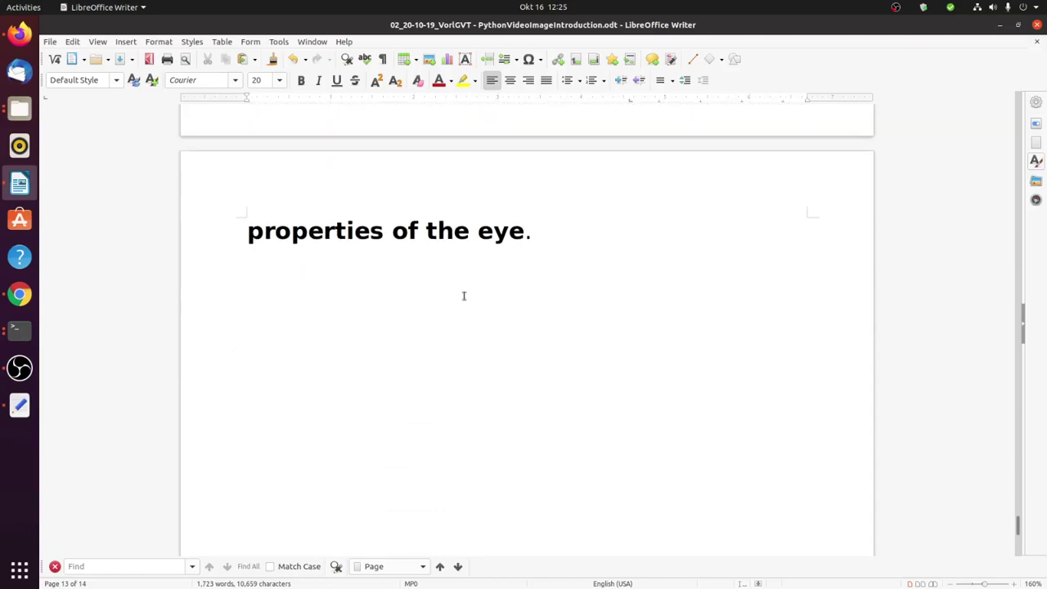
pyautogui.scroll(-1, 463, 295)
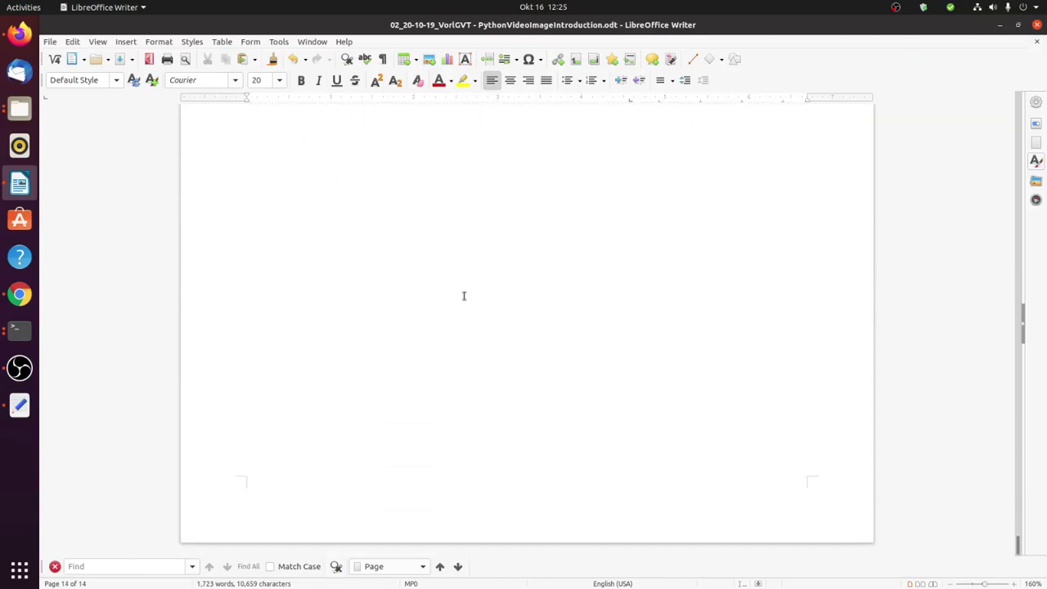
pyautogui.scroll(6, 463, 295)
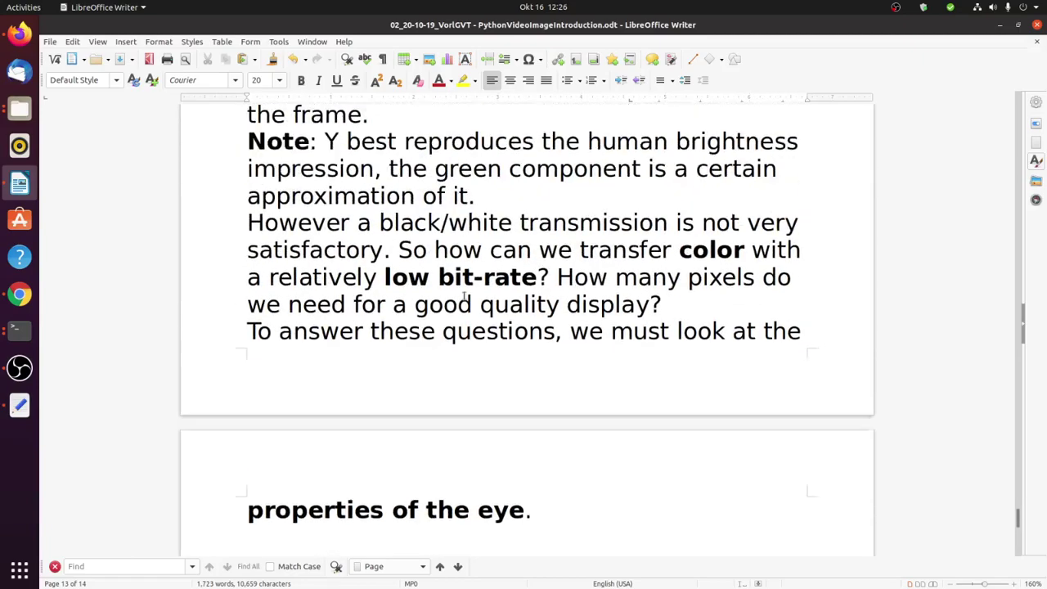